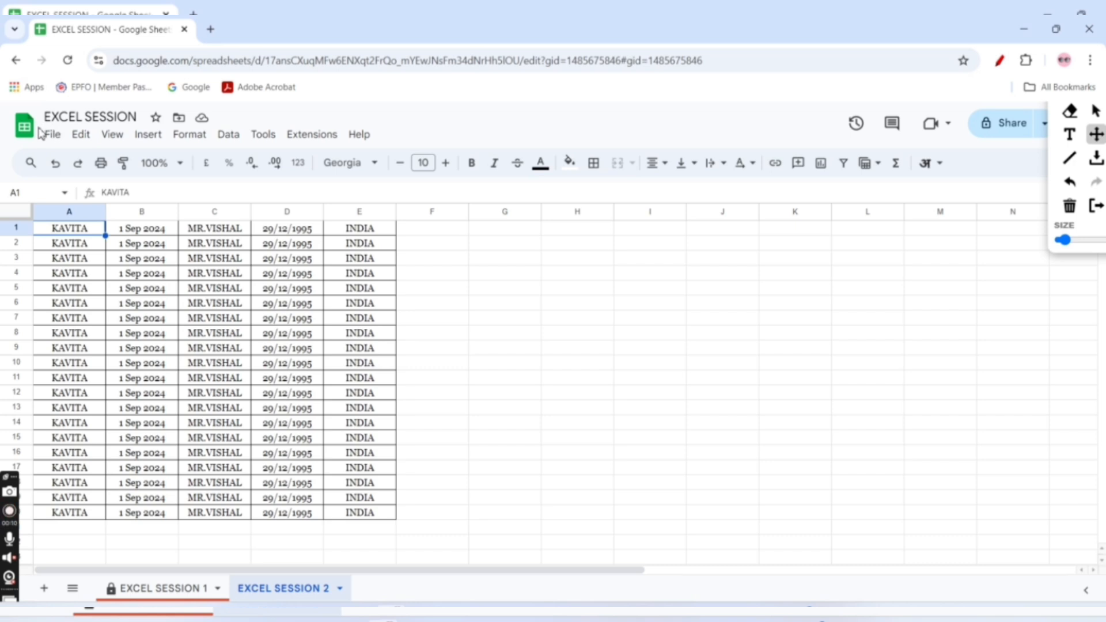
pyautogui.moveTo(38, 128)
pyautogui.mouseDown()
pyautogui.moveTo(210, 126)
pyautogui.moveTo(252, 148)
pyautogui.moveTo(406, 157)
pyautogui.mouseUp()
pyautogui.moveTo(49, 148)
pyautogui.mouseDown()
pyautogui.moveTo(7, 183)
pyautogui.moveTo(395, 217)
pyautogui.moveTo(771, 227)
pyautogui.moveTo(964, 219)
pyautogui.moveTo(970, 205)
pyautogui.moveTo(949, 190)
pyautogui.mouseUp()
pyautogui.click(1088, 210)
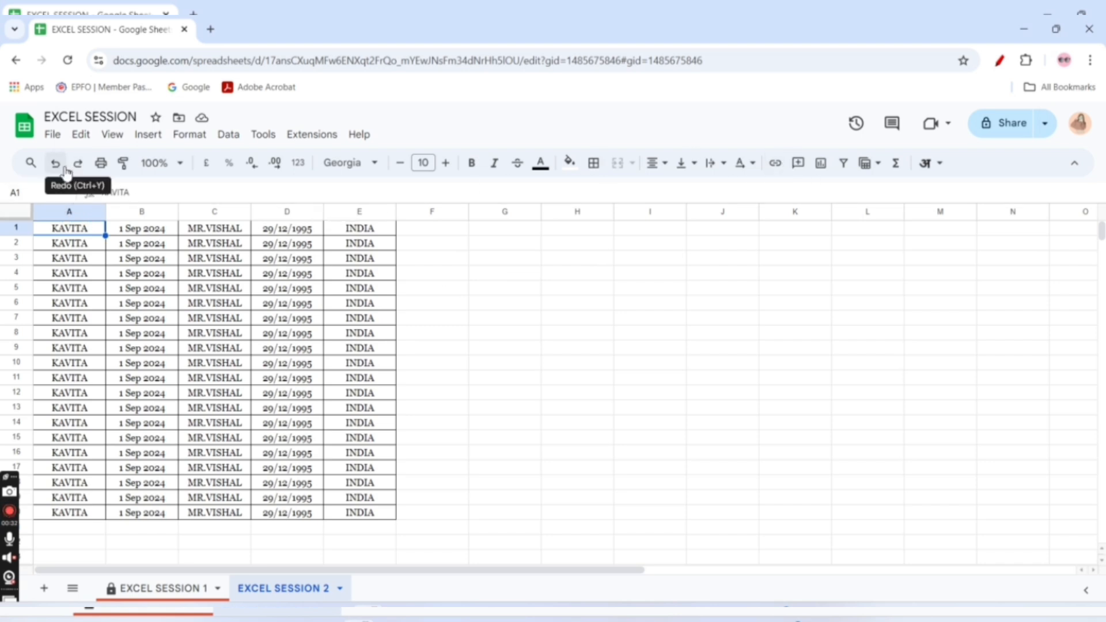
# Mark the undo and redo commands in red with the annotation pen, and clear the marks before closing the annotation tool
pyautogui.click(999, 61)
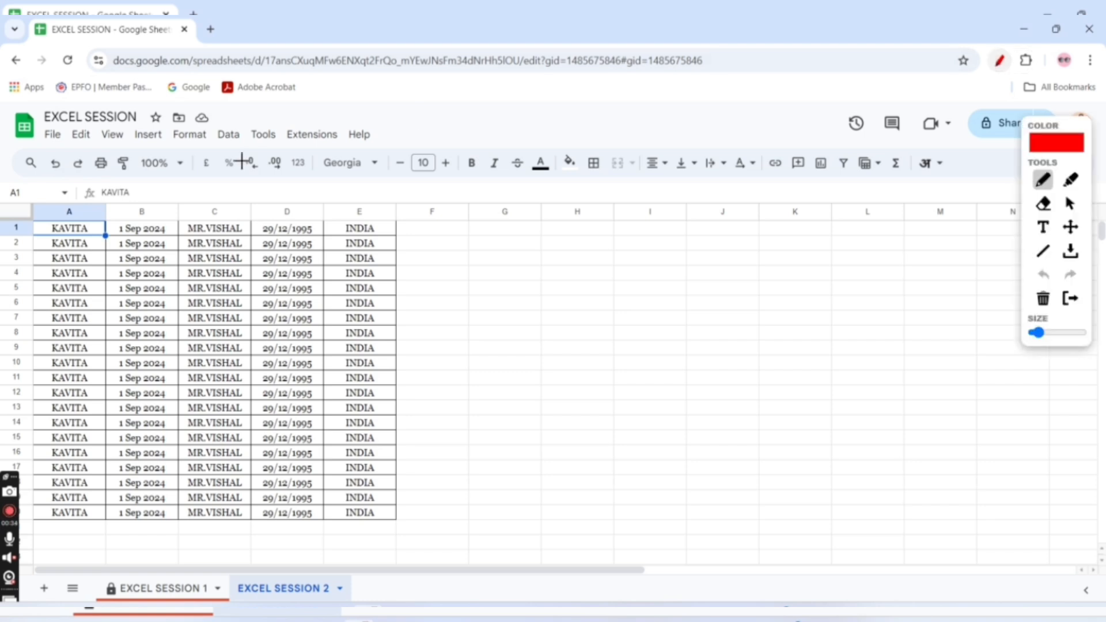
pyautogui.moveTo(46, 156)
pyautogui.mouseDown()
pyautogui.moveTo(86, 179)
pyautogui.moveTo(103, 169)
pyautogui.moveTo(140, 173)
pyautogui.moveTo(115, 184)
pyautogui.moveTo(105, 176)
pyautogui.moveTo(662, 203)
pyautogui.moveTo(846, 186)
pyautogui.mouseUp()
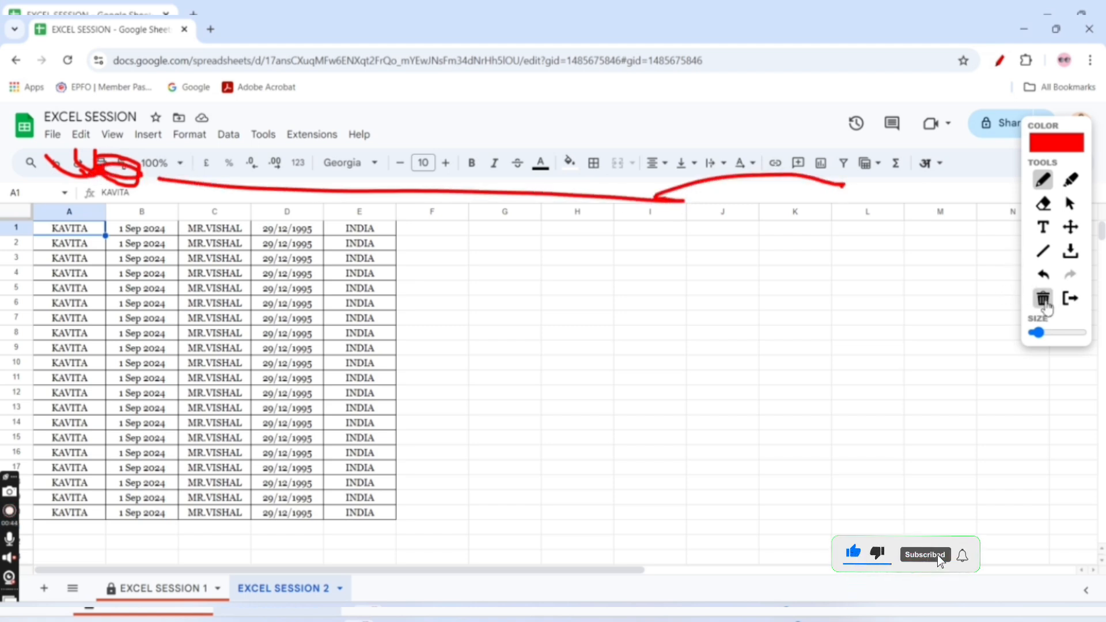
pyautogui.click(1043, 299)
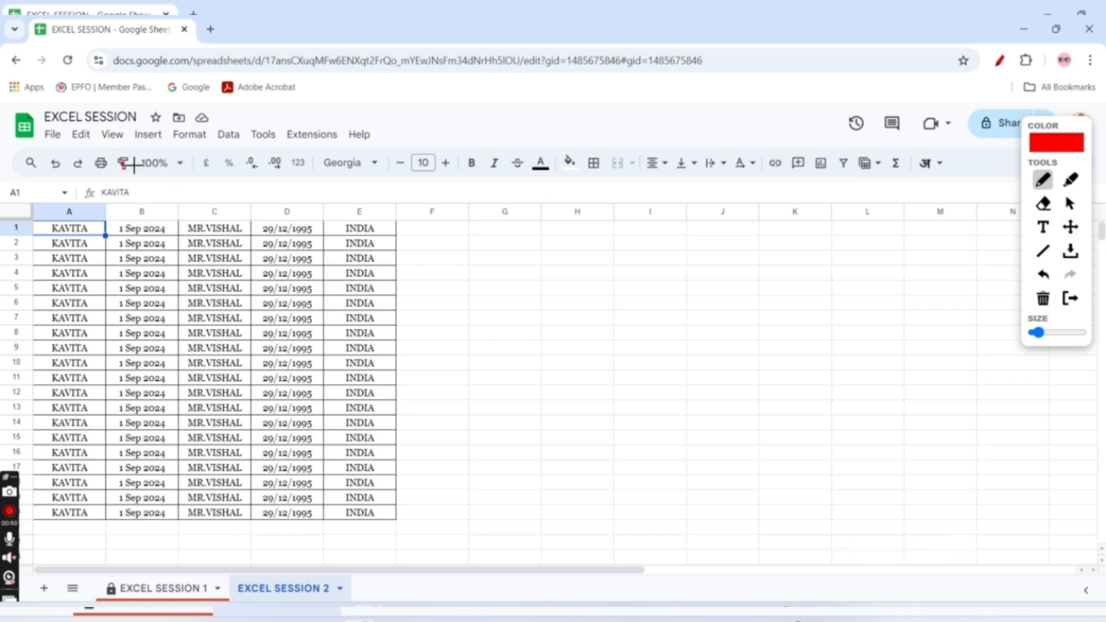
pyautogui.moveTo(58, 155)
pyautogui.mouseDown()
pyautogui.moveTo(53, 180)
pyautogui.moveTo(60, 163)
pyautogui.moveTo(89, 185)
pyautogui.moveTo(74, 156)
pyautogui.mouseUp()
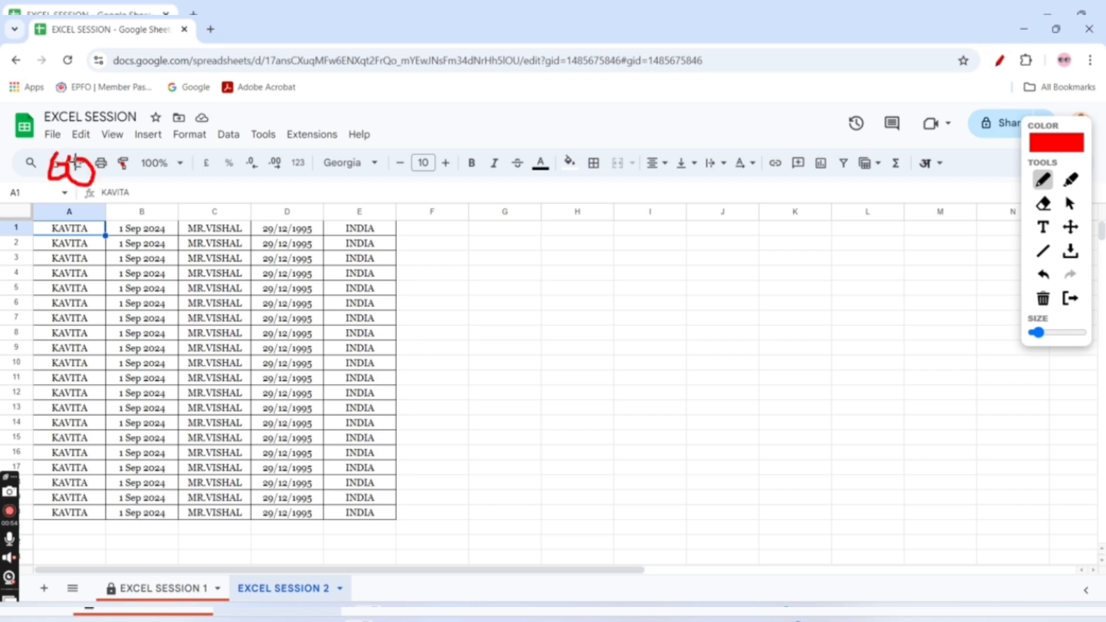
pyautogui.click(1044, 299)
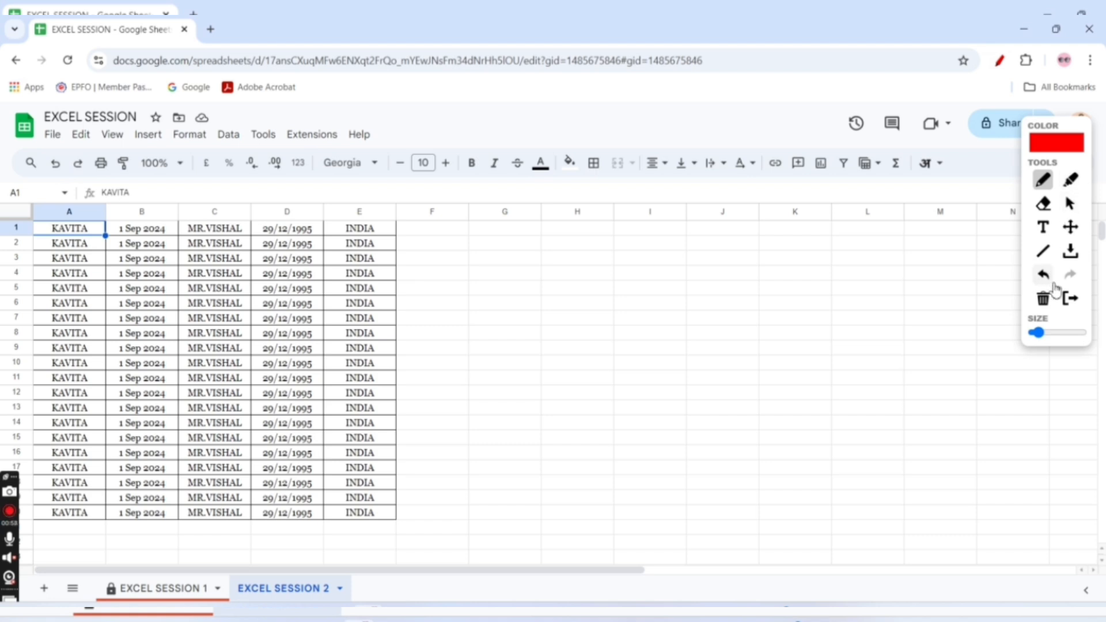
pyautogui.click(1071, 300)
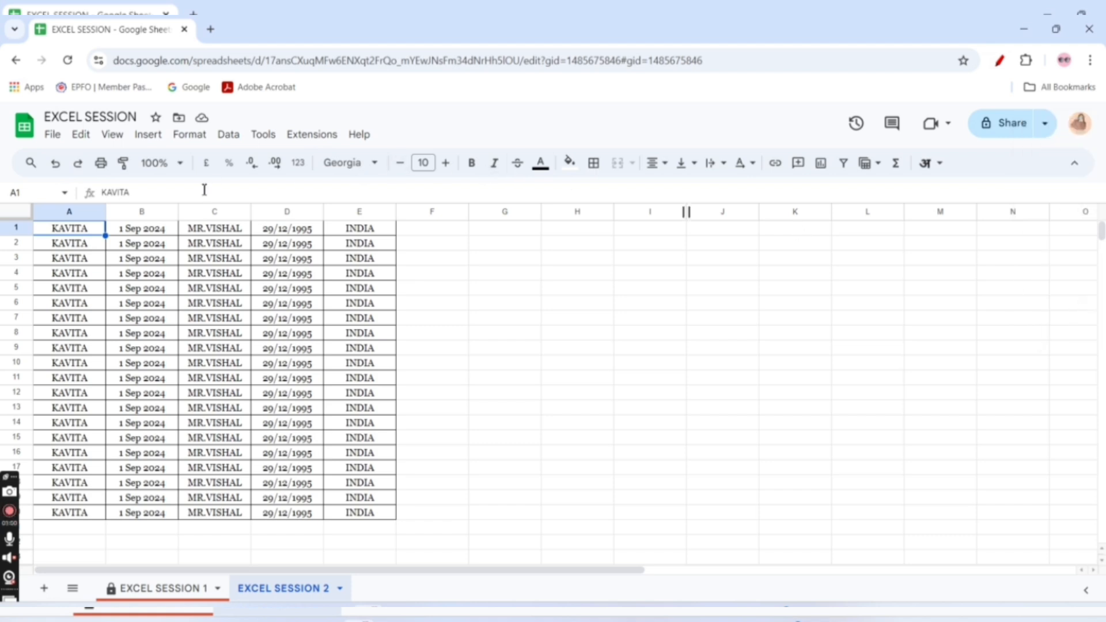
# Undo the earlier edits to the EXCEL SESSION 2 sheet back to before its data was added and the sheet was renamed
pyautogui.click(58, 168)
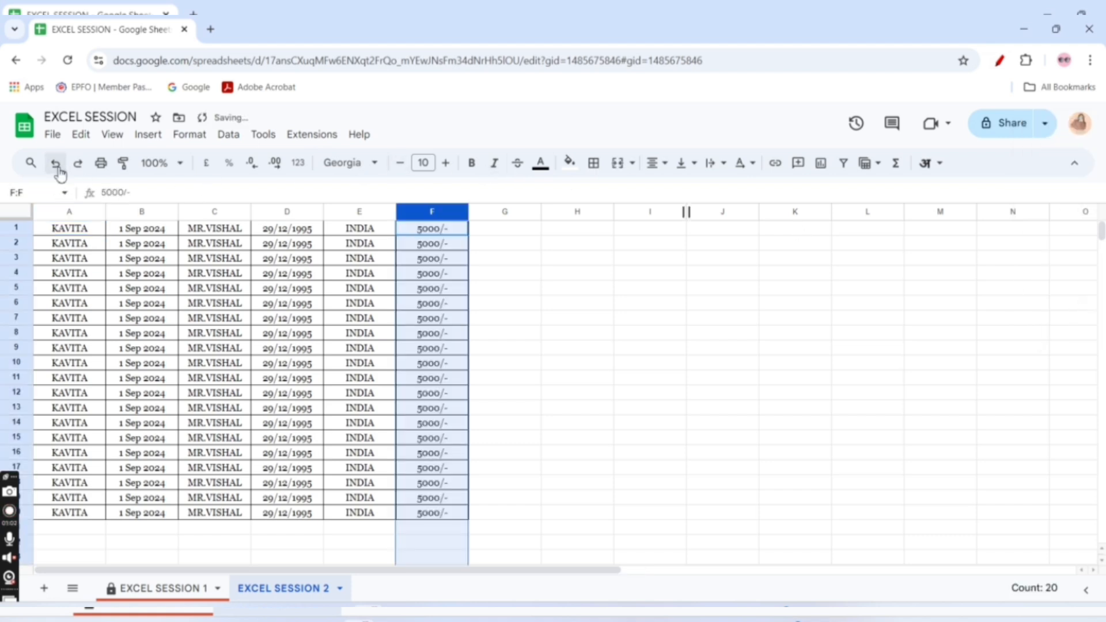
pyautogui.click(58, 168)
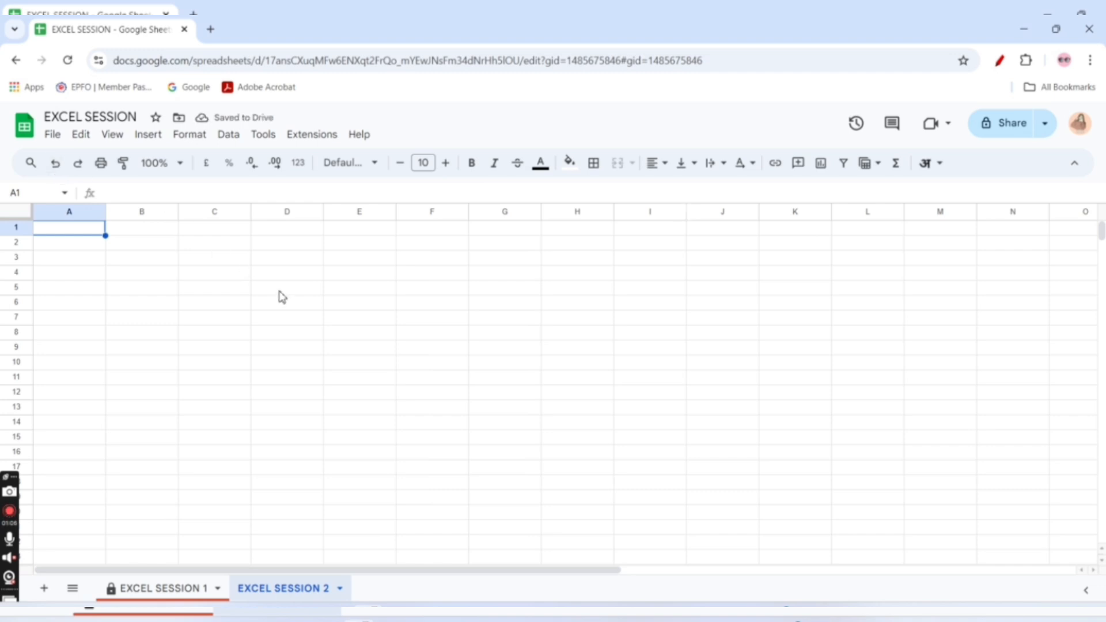
pyautogui.hotkey('ctrl', 'z')
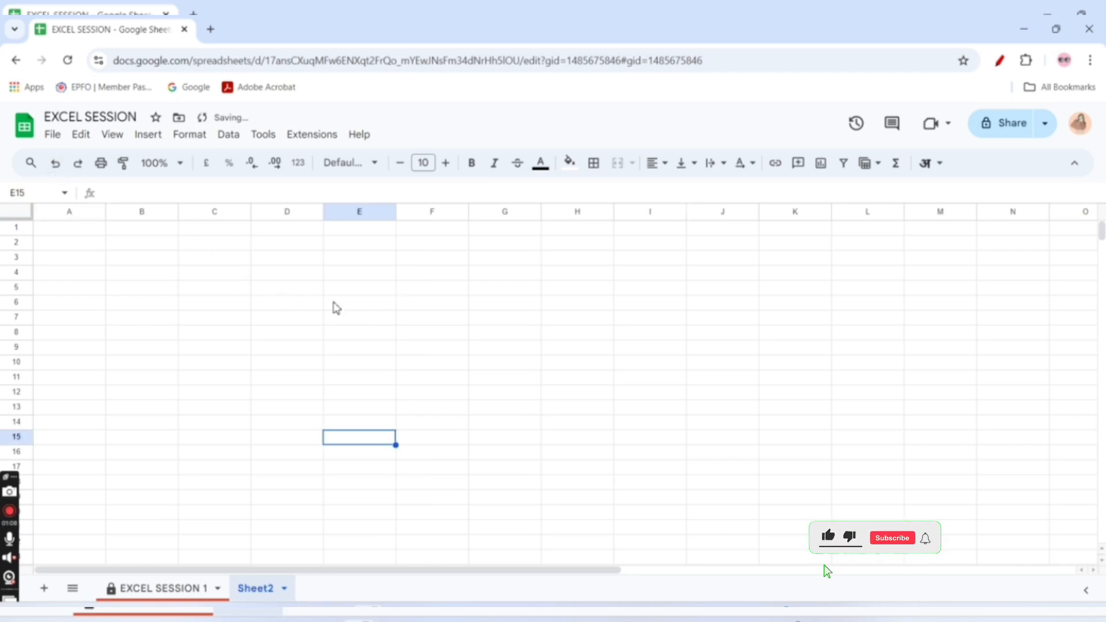
# Enter NBBFGFMN in cell C5 of Sheet2 and try undo and redo on that entry
pyautogui.click(238, 292)
pyautogui.write('NBBFGFMN')
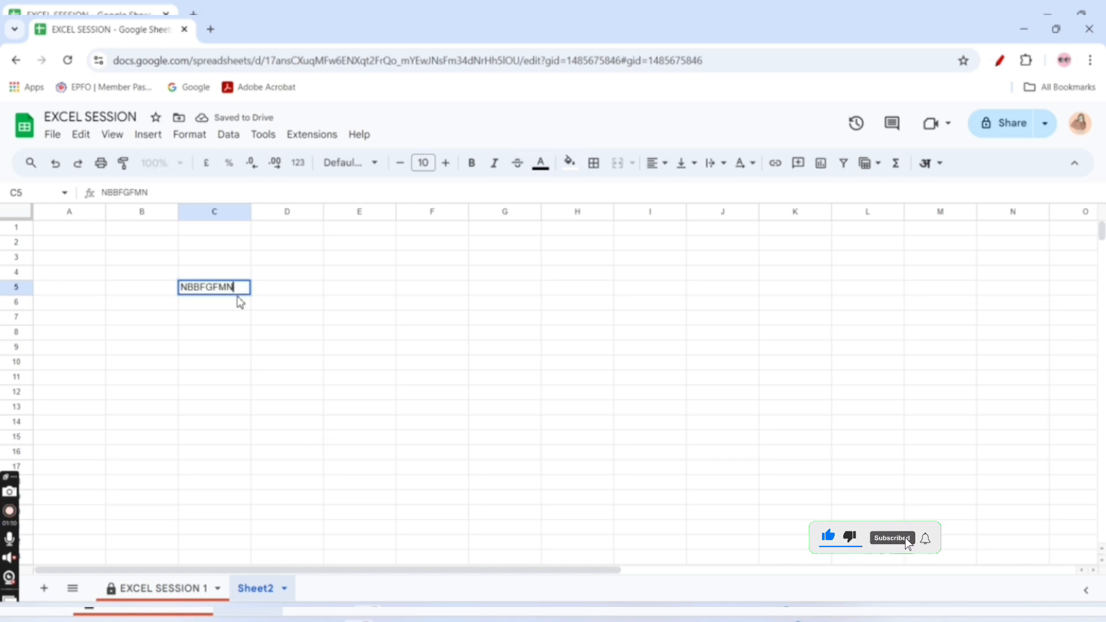
pyautogui.click(229, 335)
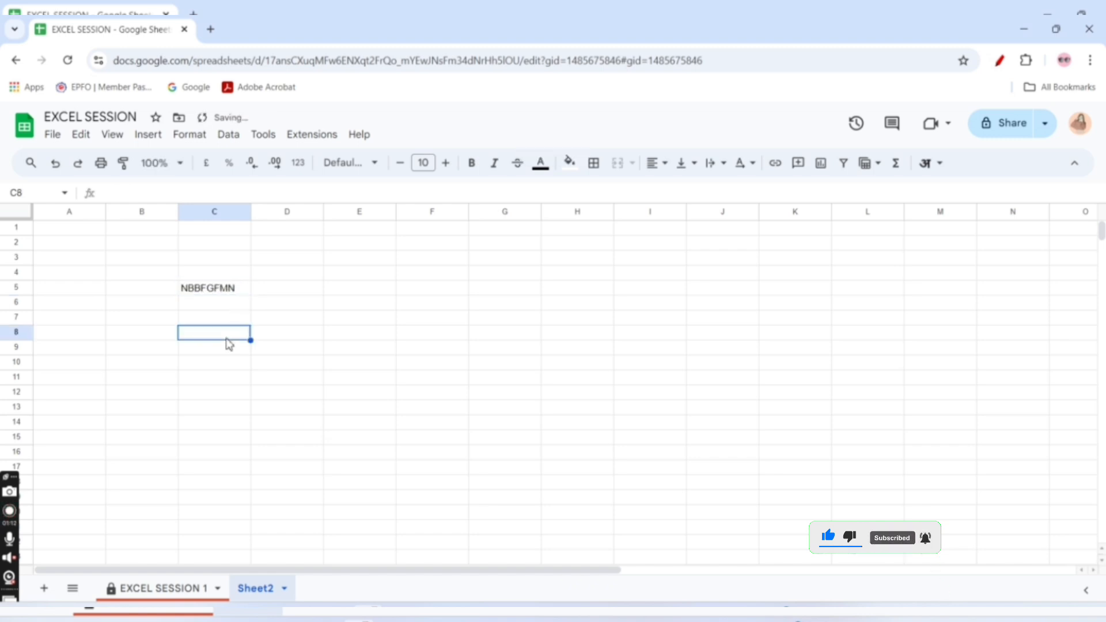
pyautogui.click(54, 165)
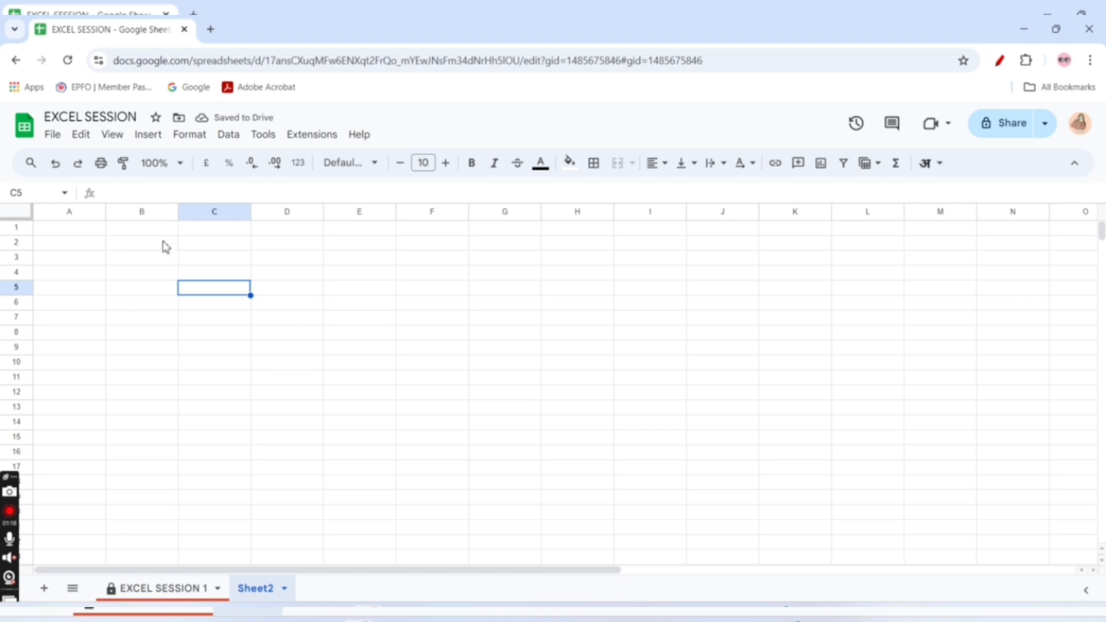
pyautogui.click(79, 164)
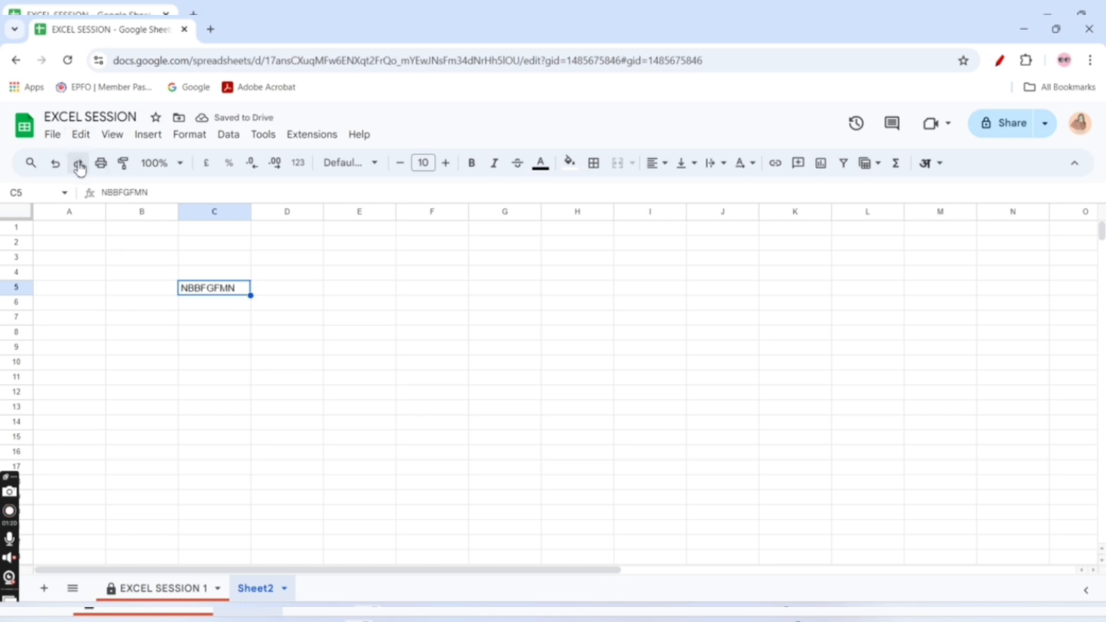
# Copy the header and data rows in A1:E19 of EXCEL SESSION 1 and paste them into Sheet2 starting at A1
pyautogui.click(144, 588)
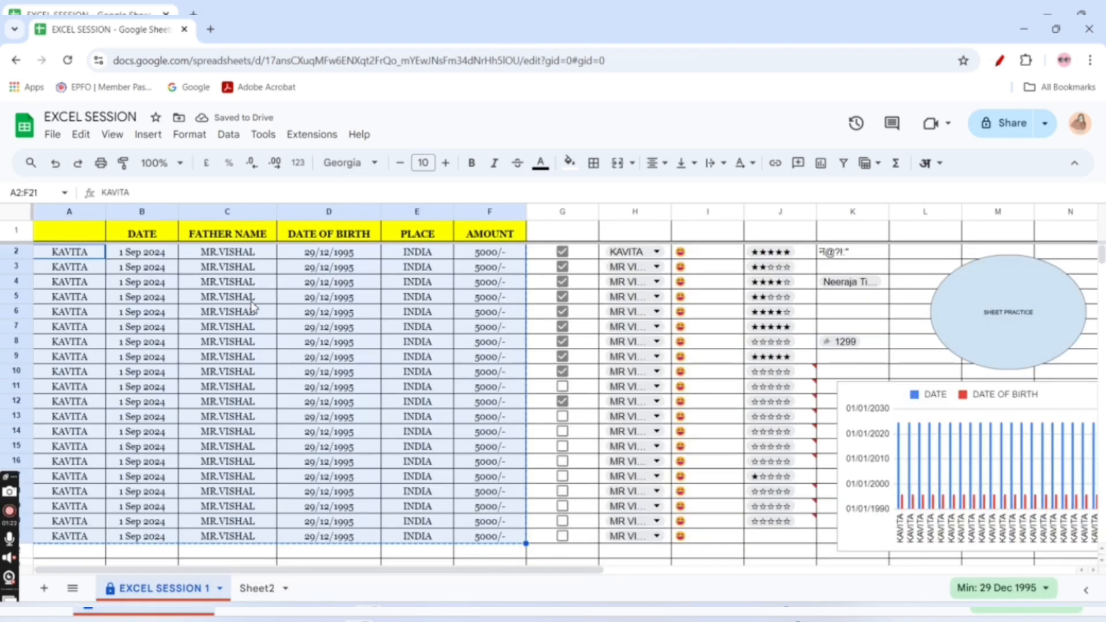
pyautogui.moveTo(52, 252); pyautogui.dragTo(436, 426)
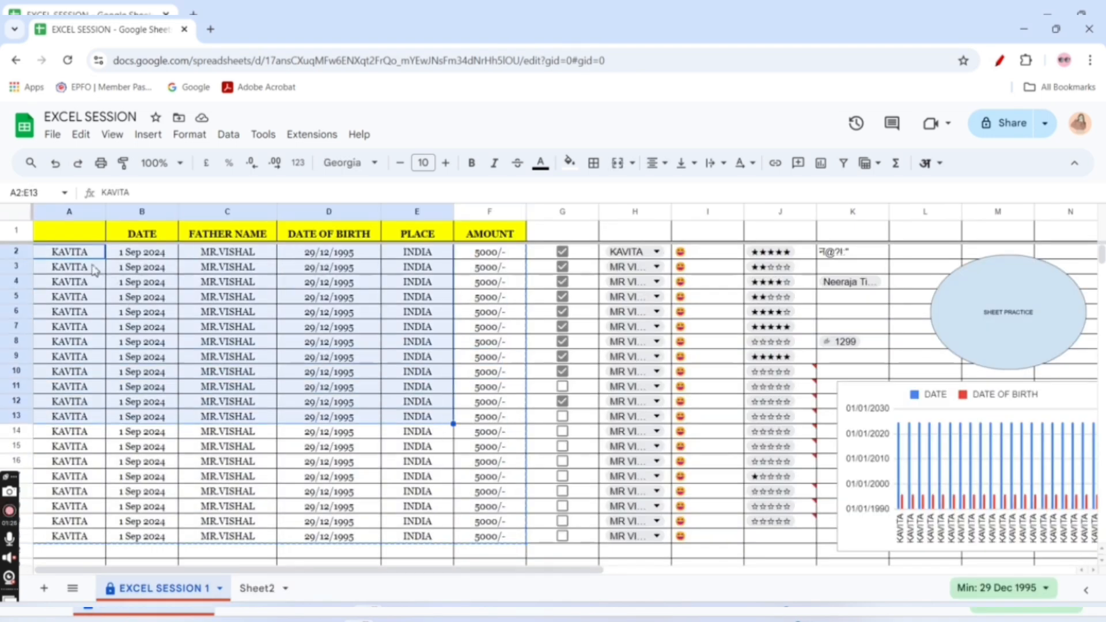
pyautogui.moveTo(57, 238); pyautogui.dragTo(412, 513)
pyautogui.click(257, 588)
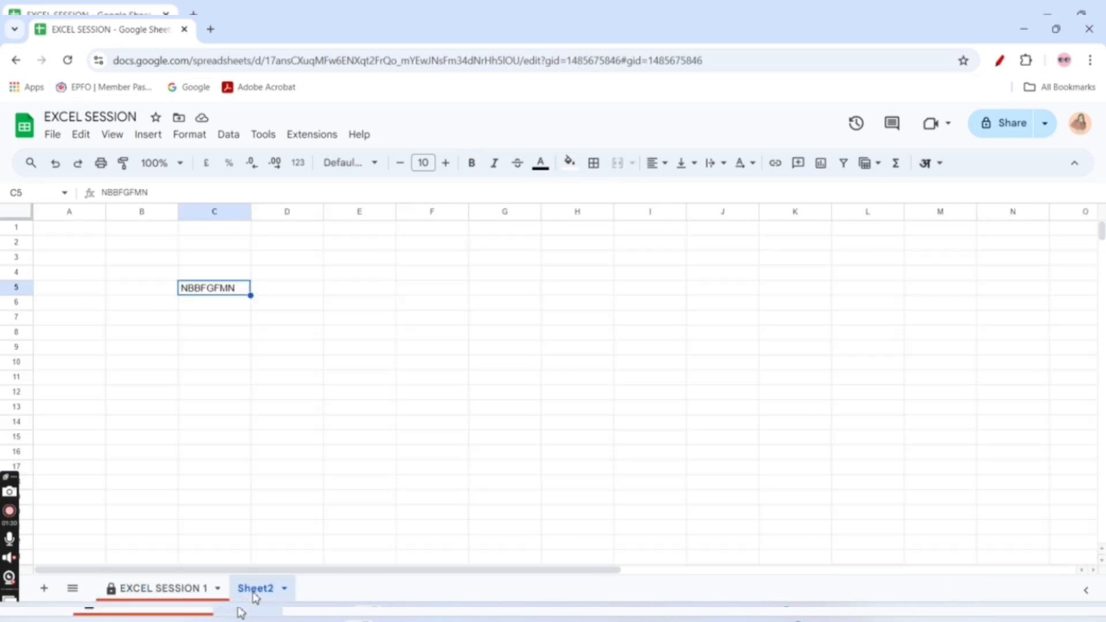
pyautogui.click(65, 229)
pyautogui.hotkey('ctrl', 'v')
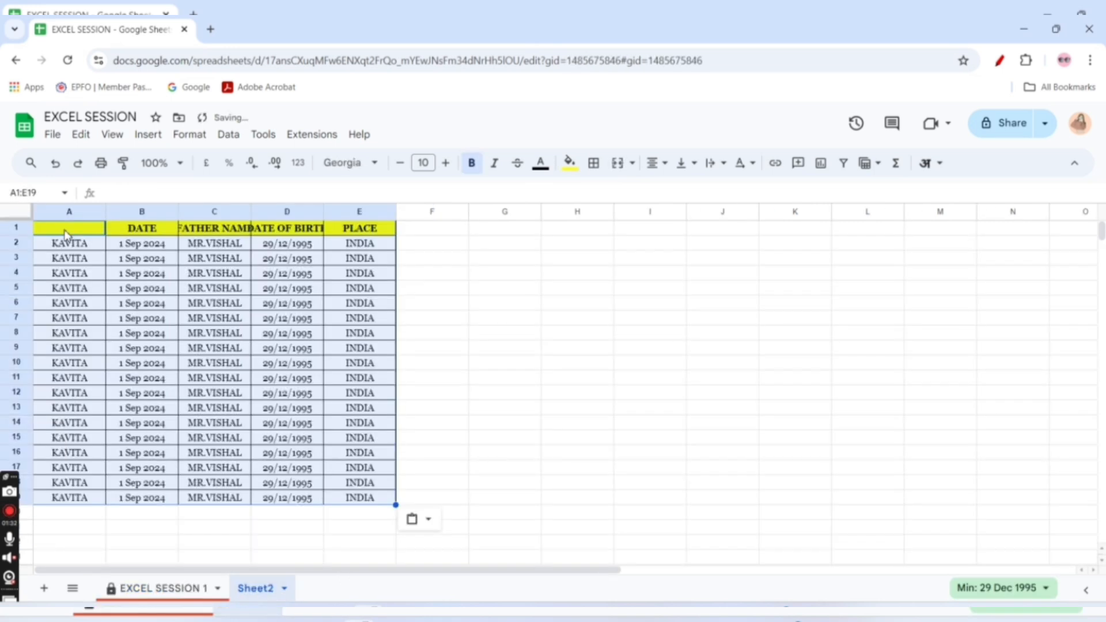
# Rename Sheet2 as EXCEL SESSION 2
pyautogui.rightClick(288, 588)
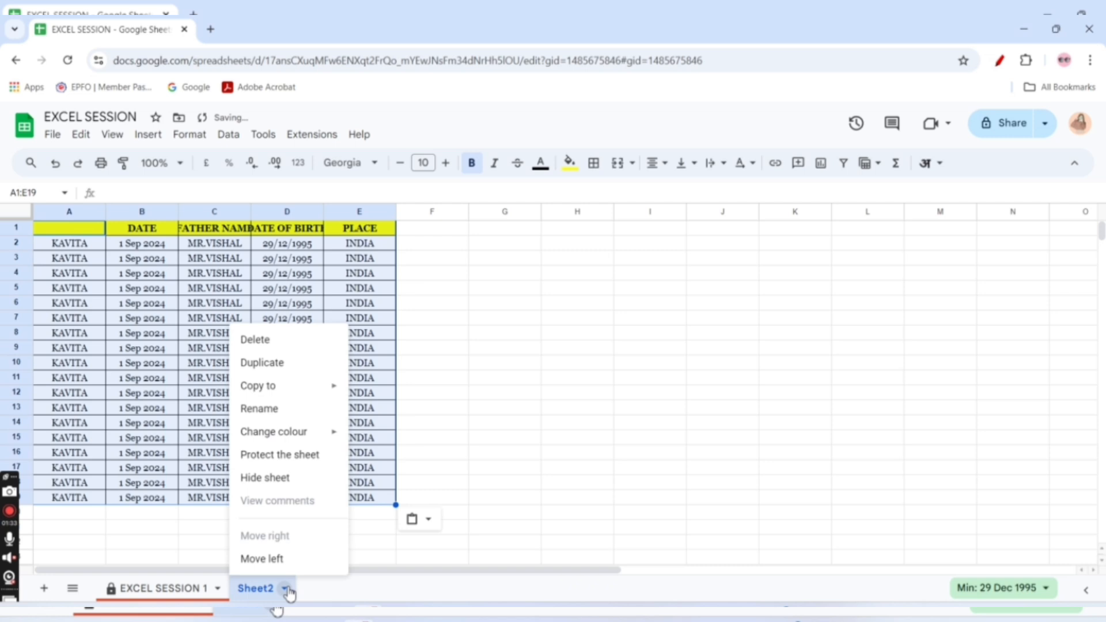
pyautogui.click(268, 409)
pyautogui.press('BackSpace')
pyautogui.write('EX')
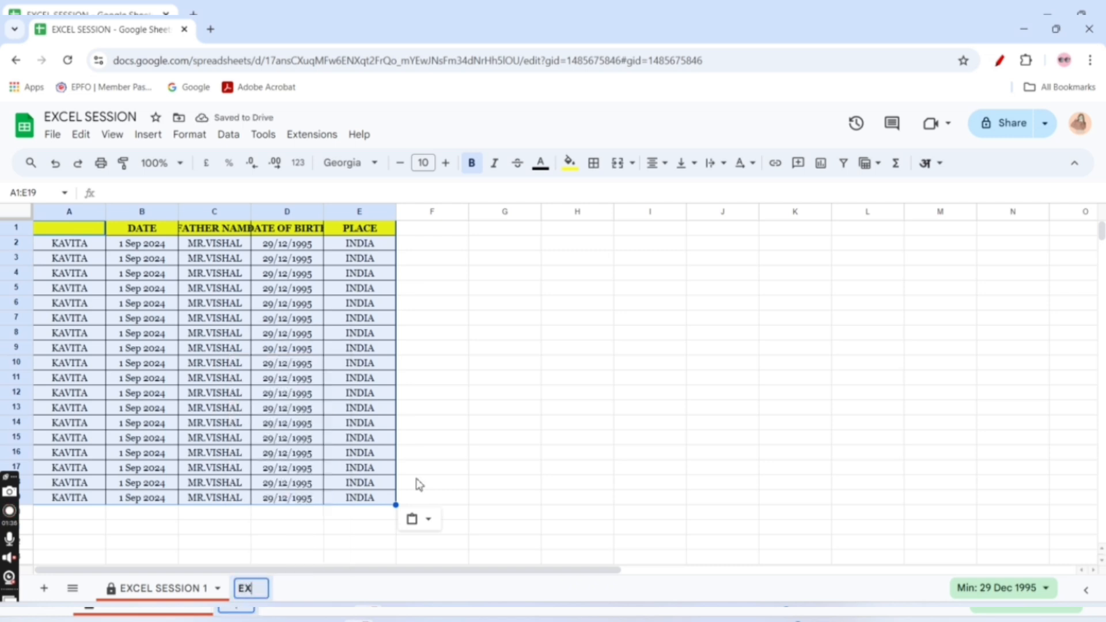
pyautogui.write('CEL SES')
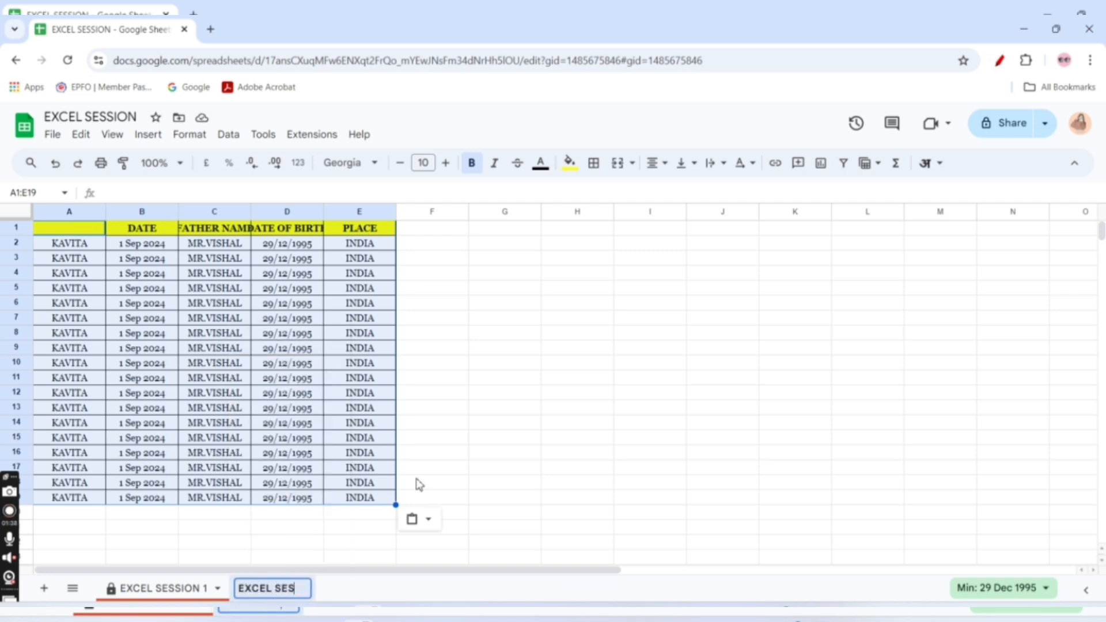
pyautogui.write('SION 2')
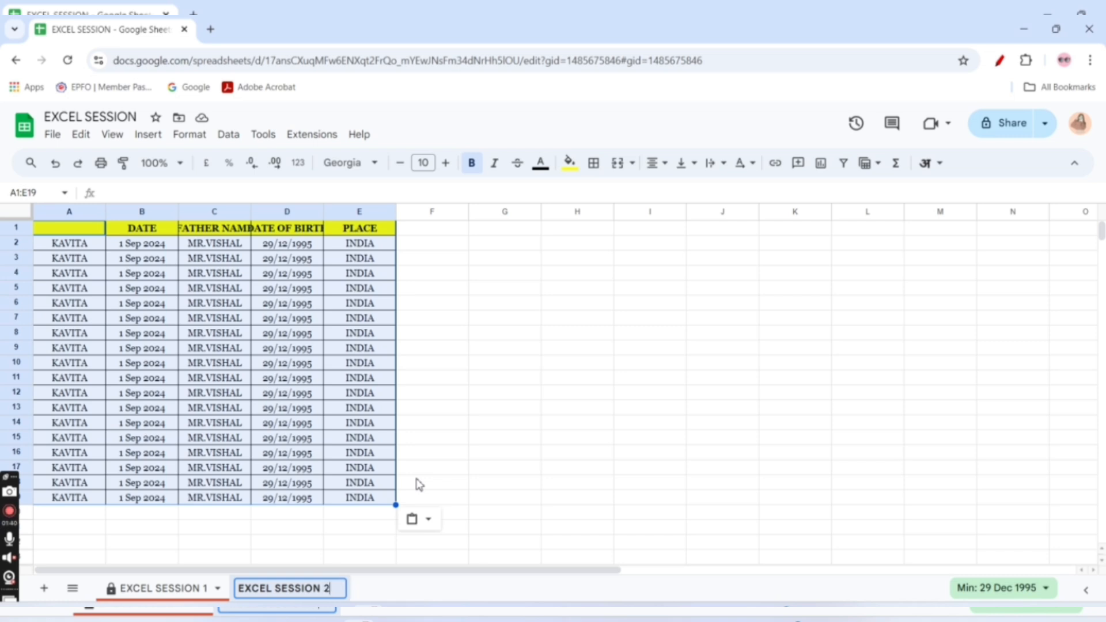
pyautogui.click(533, 397)
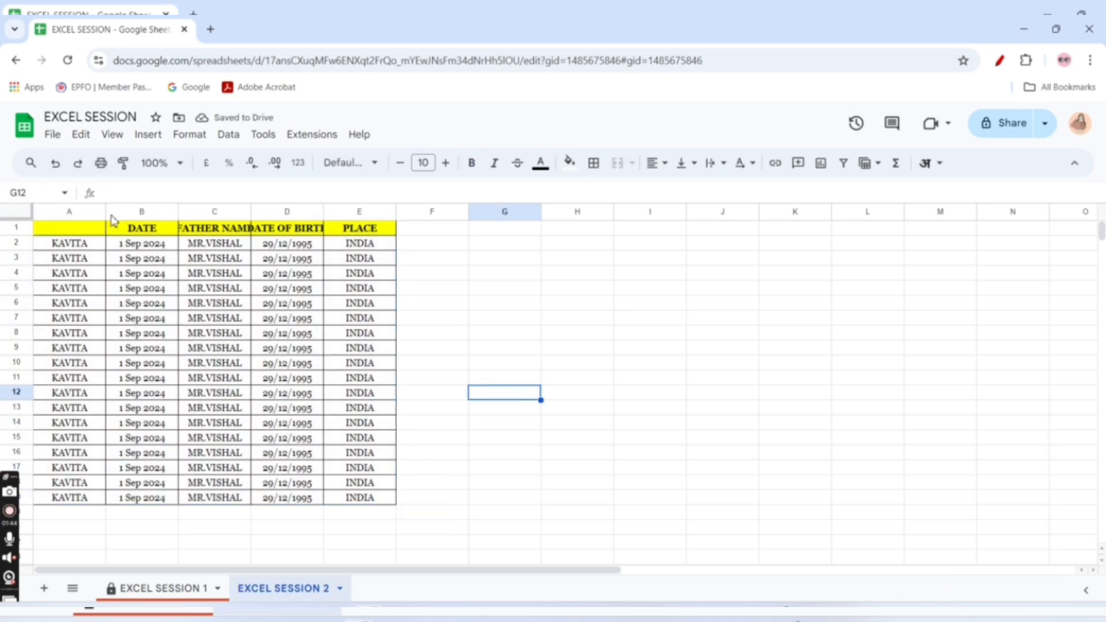
# Enter the text CTRI+A in cell G10, beside the pasted table
pyautogui.moveTo(70, 233); pyautogui.dragTo(380, 501)
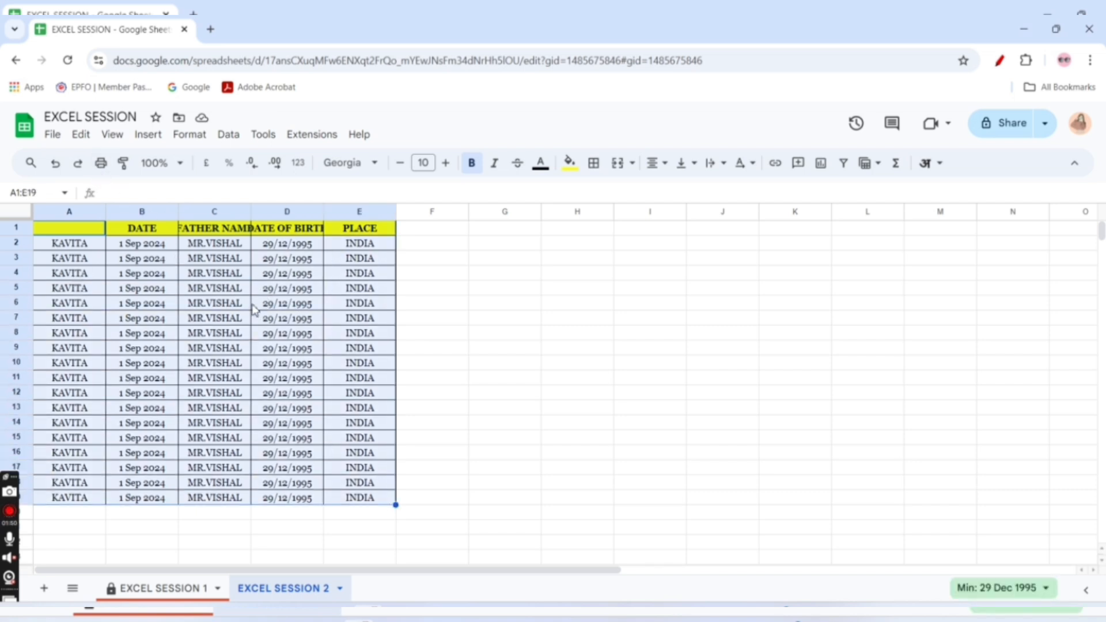
pyautogui.click(483, 366)
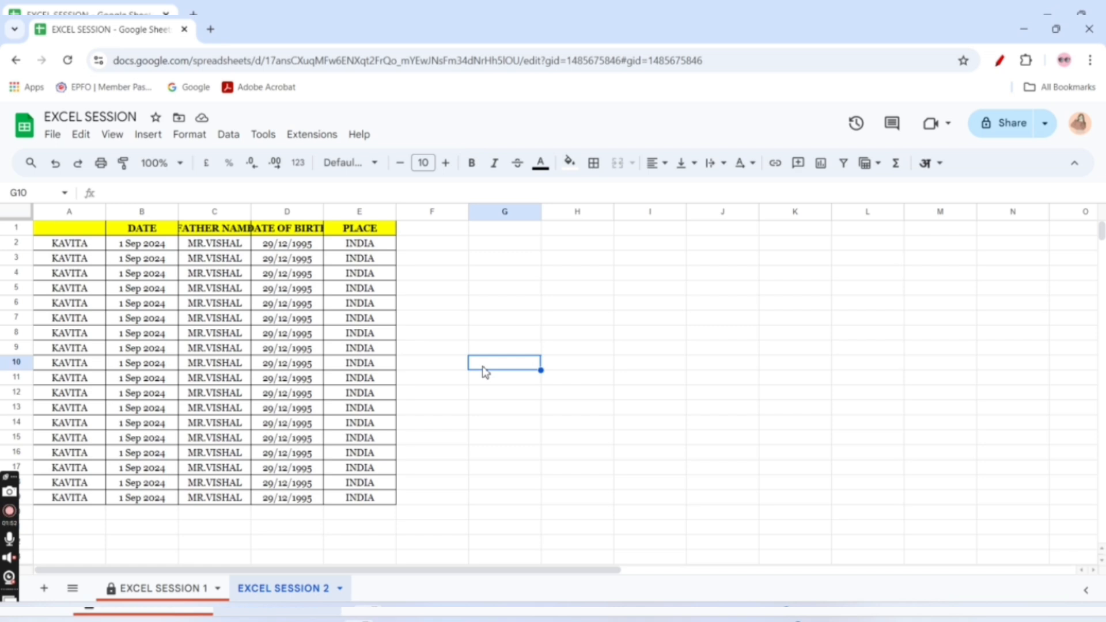
pyautogui.write('CTRI+A')
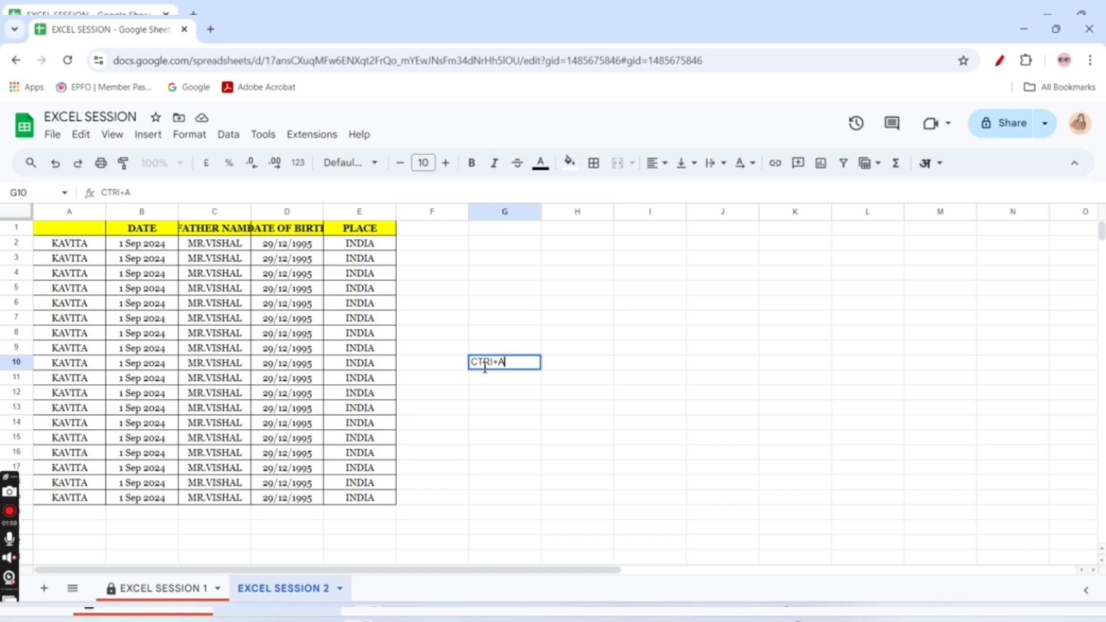
pyautogui.press('Return')
pyautogui.click(498, 366)
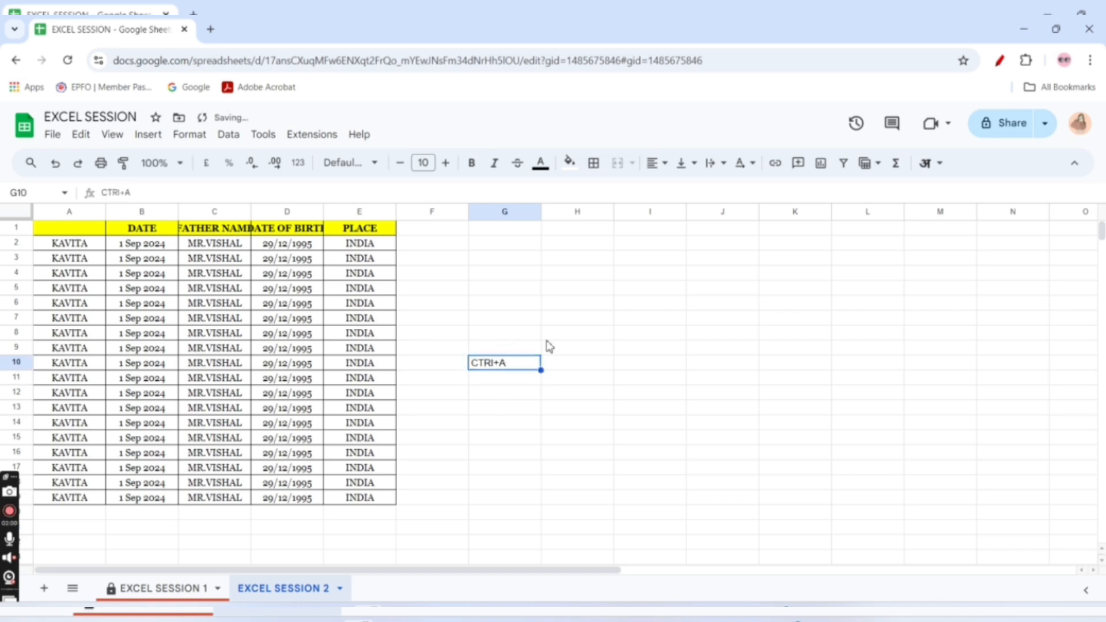
# Select every cell of the sheet at once, and clear the selection
pyautogui.moveTo(500, 334); pyautogui.dragTo(497, 382)
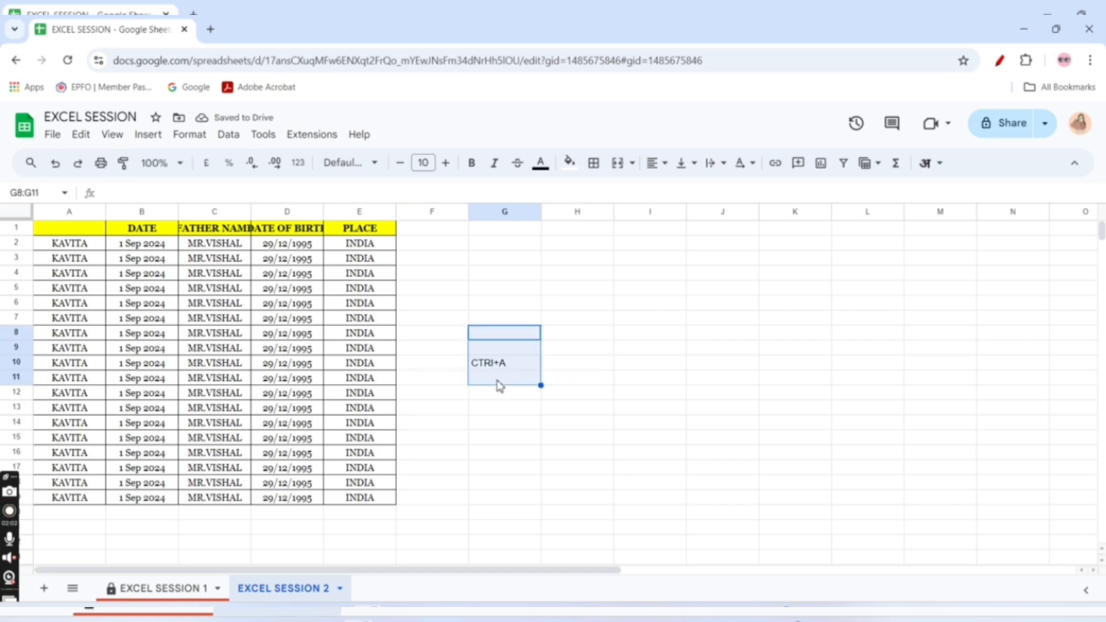
pyautogui.hotkey('ctrl', 'a')
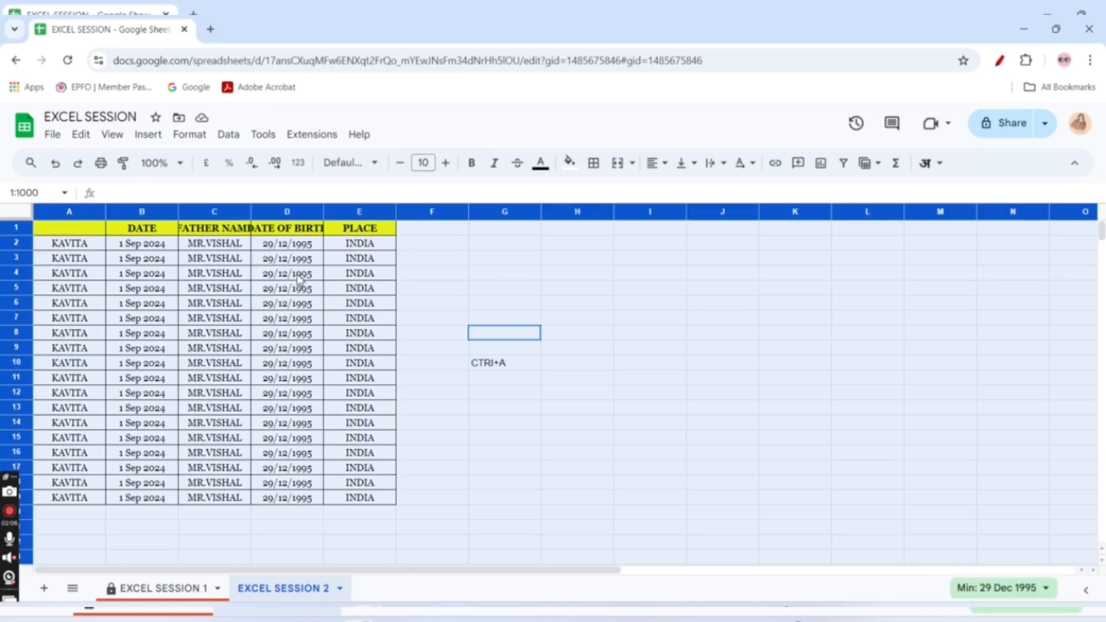
pyautogui.click(440, 287)
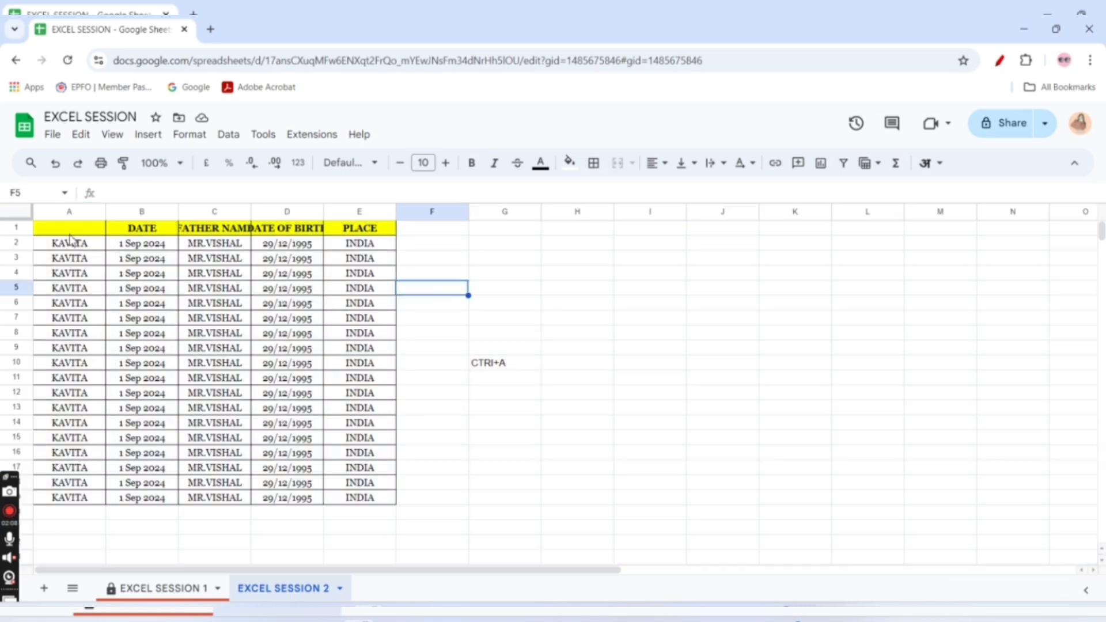
# Select the table range A1:E19 and open the print settings for it
pyautogui.moveTo(71, 235); pyautogui.dragTo(372, 504)
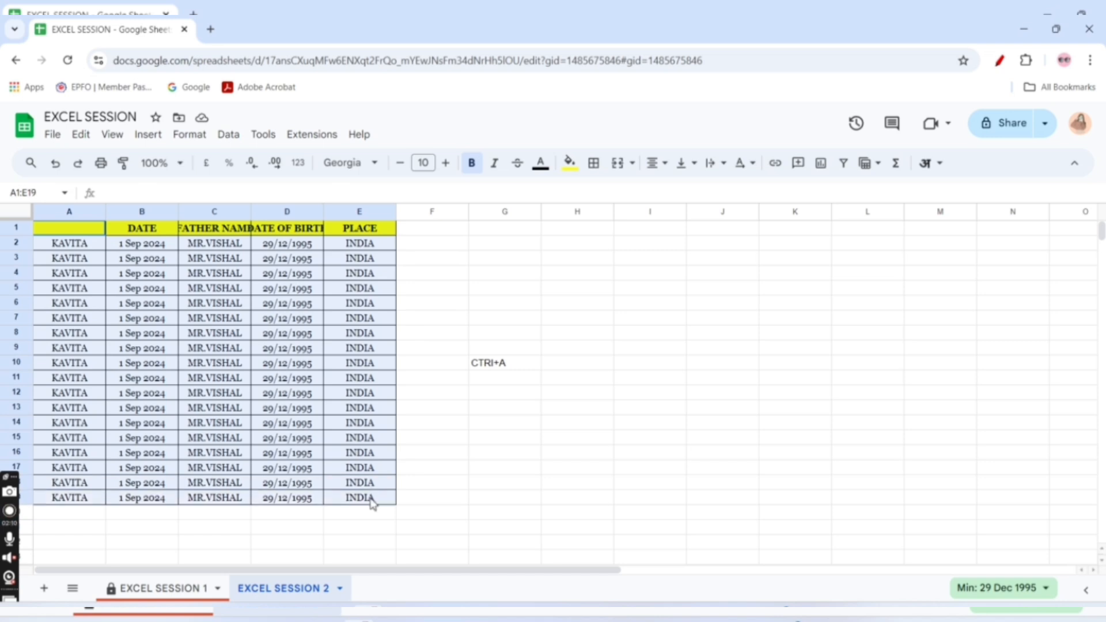
pyautogui.click(102, 167)
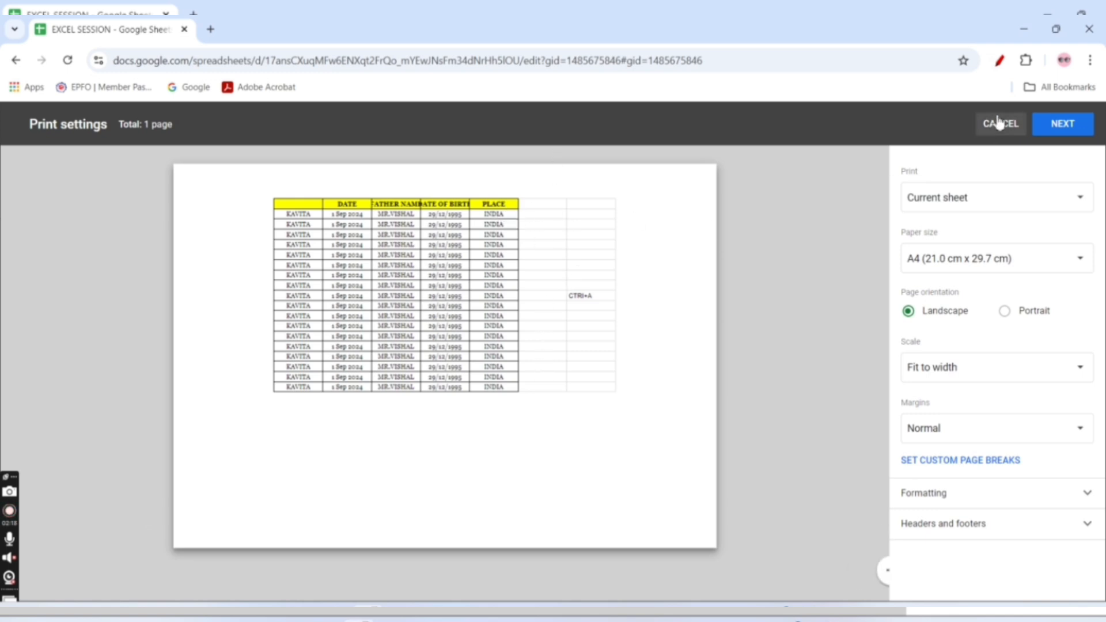
pyautogui.click(999, 59)
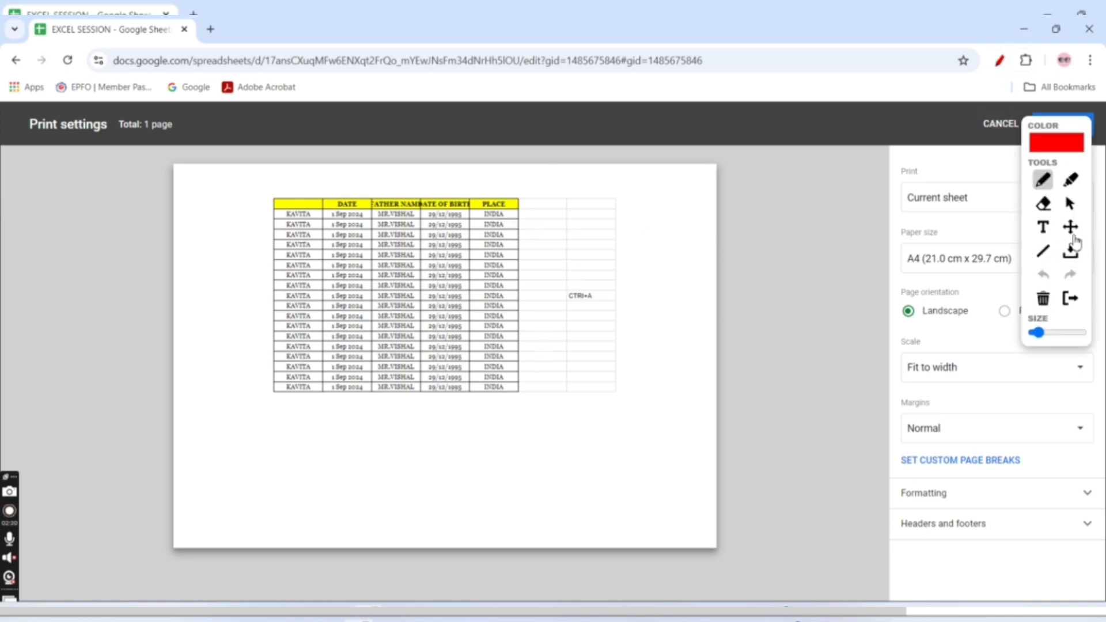
pyautogui.click(1069, 226)
pyautogui.moveTo(536, 213); pyautogui.dragTo(619, 427)
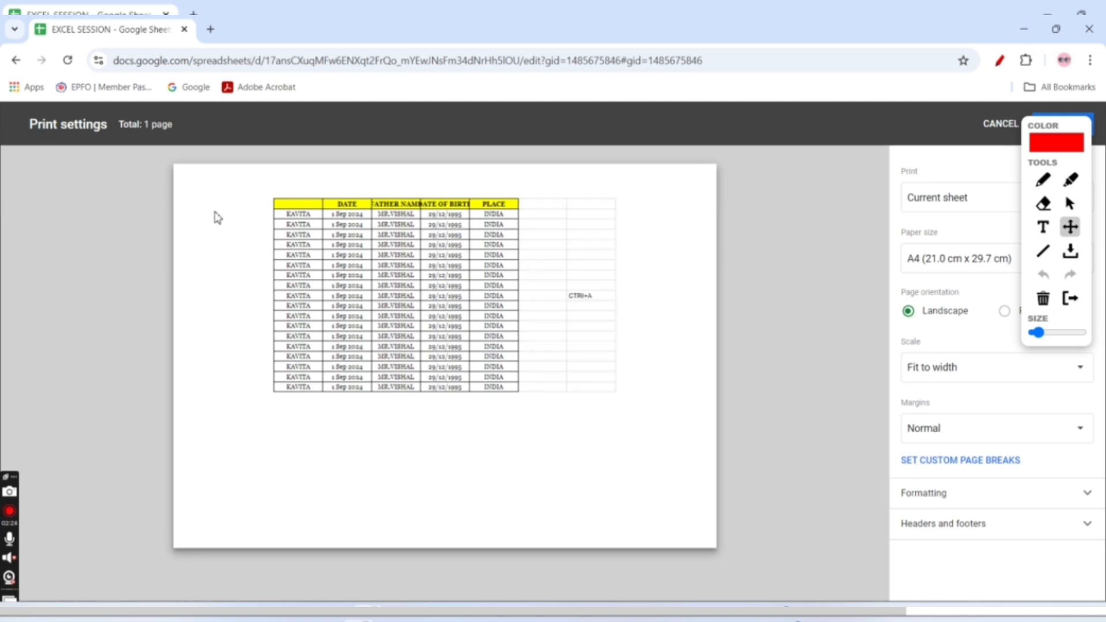
pyautogui.moveTo(277, 205); pyautogui.dragTo(518, 394)
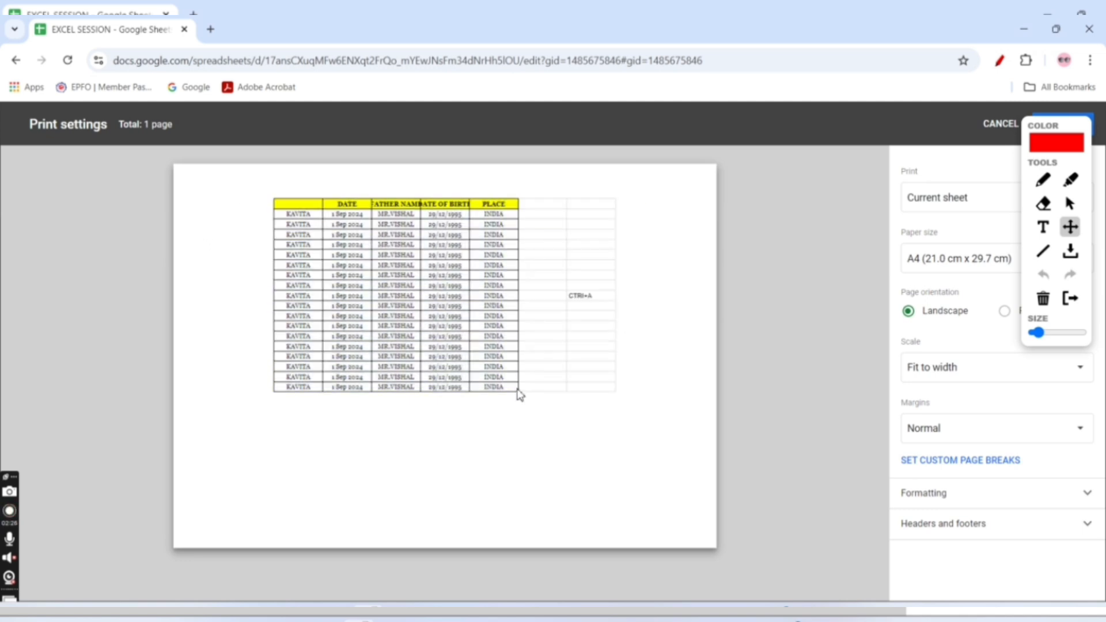
pyautogui.click(1071, 298)
# Preview printing only the selected cells A1:E19, leave the print settings, and clear the table selection
pyautogui.click(964, 203)
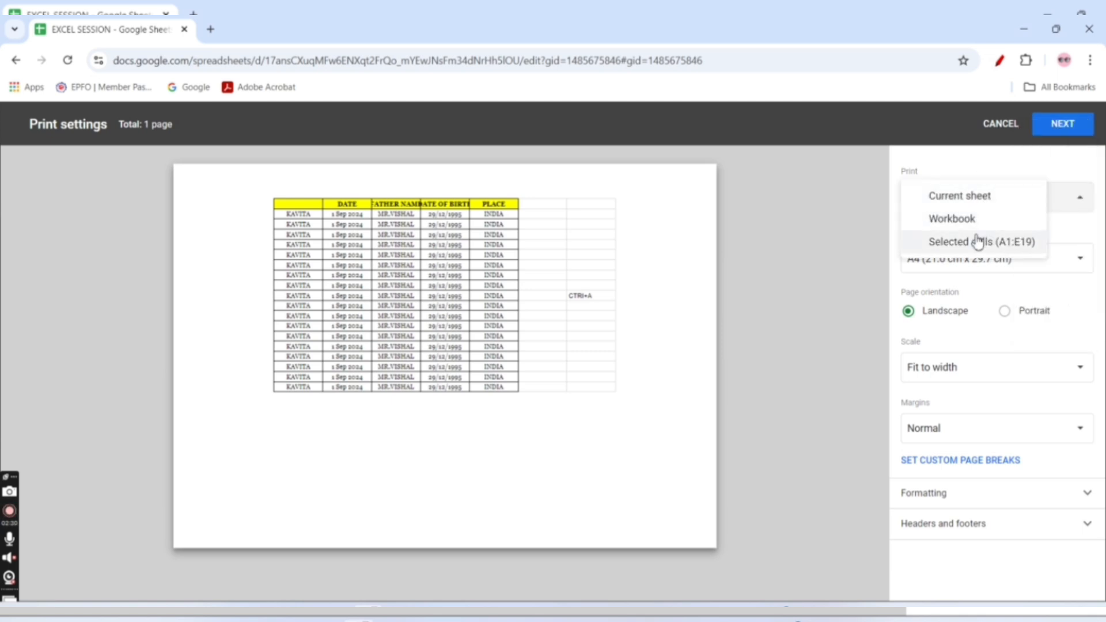
pyautogui.click(992, 248)
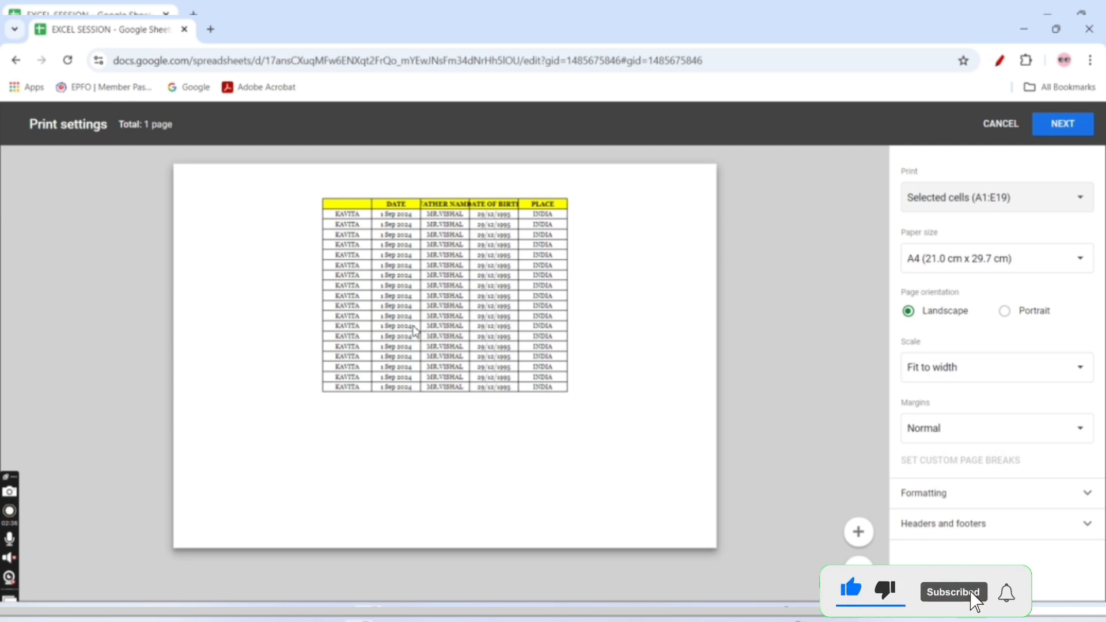
pyautogui.click(999, 125)
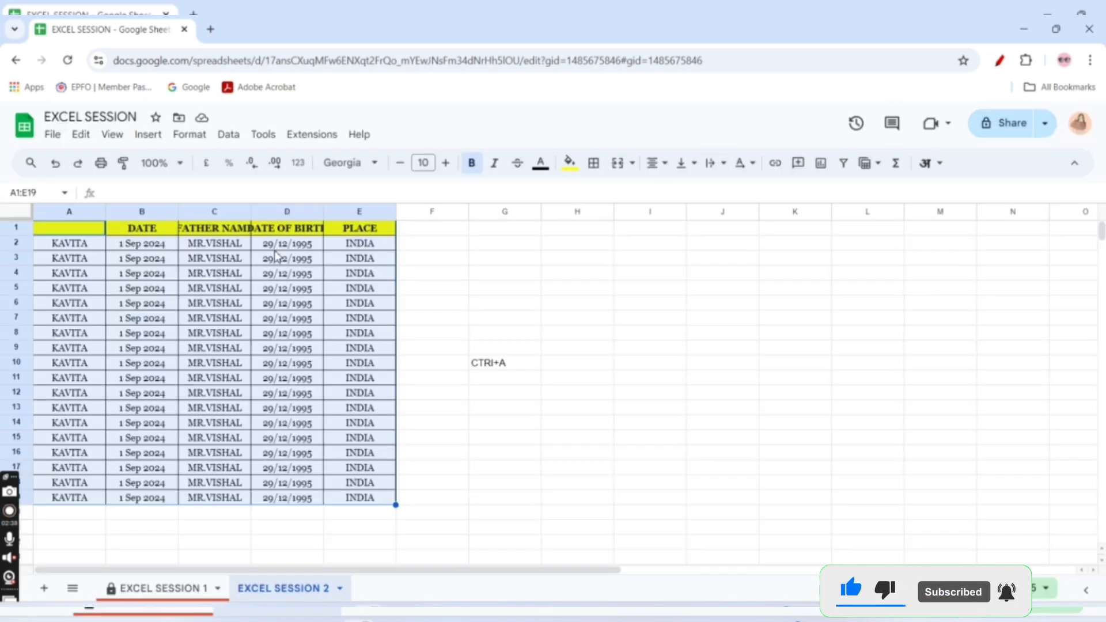
pyautogui.click(116, 307)
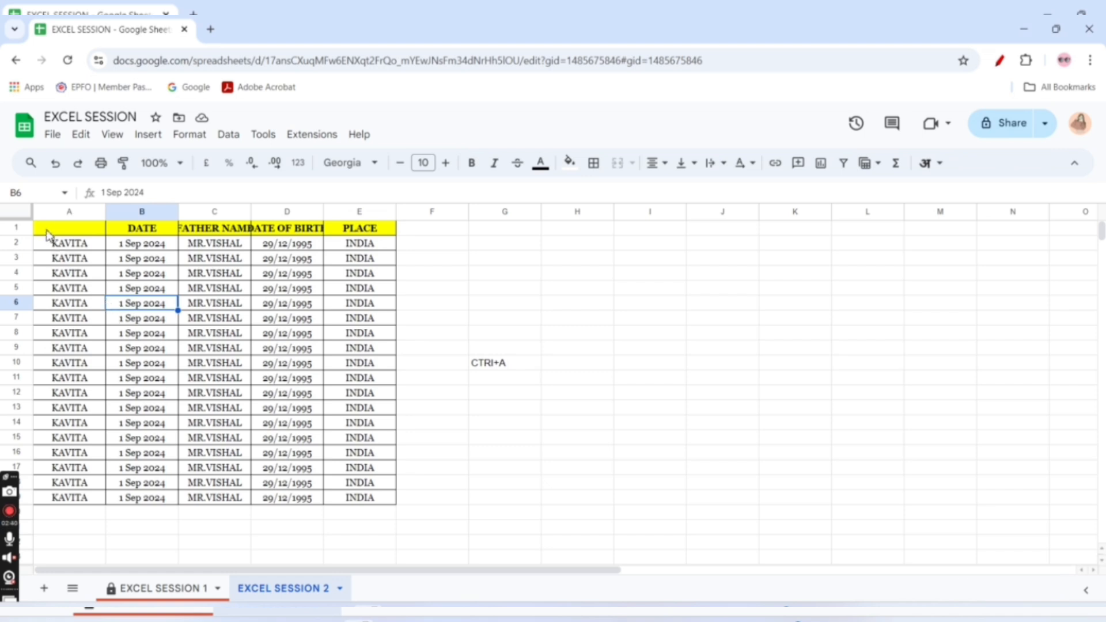
# Open the print settings for the range A1:C19 and point out the table's columns in the print preview
pyautogui.moveTo(49, 230); pyautogui.dragTo(227, 507)
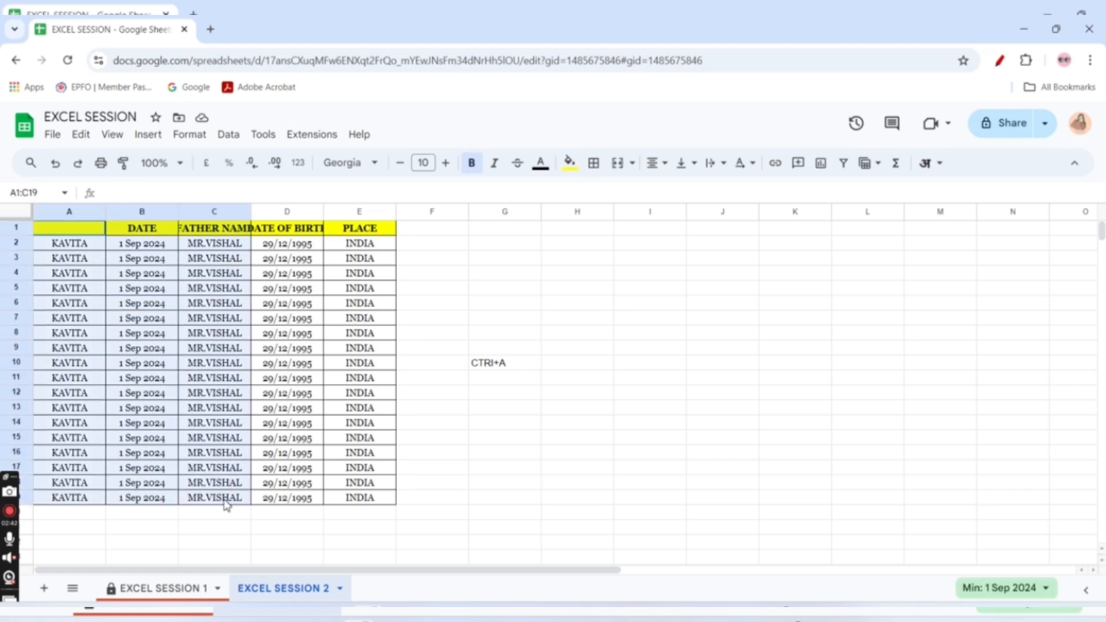
pyautogui.click(101, 163)
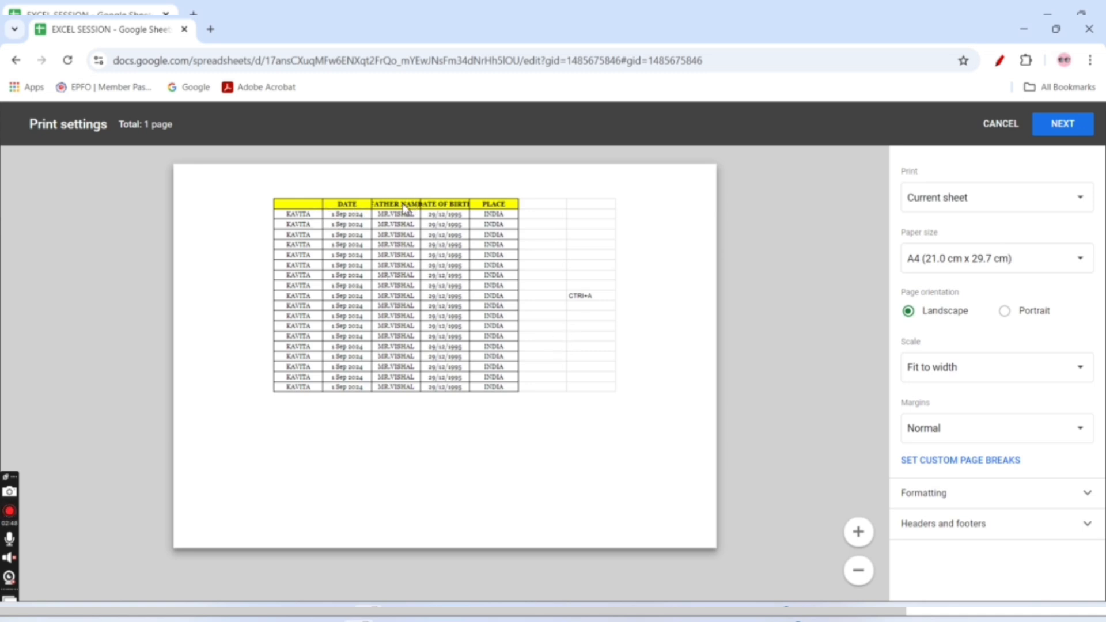
pyautogui.click(1000, 60)
pyautogui.click(1071, 227)
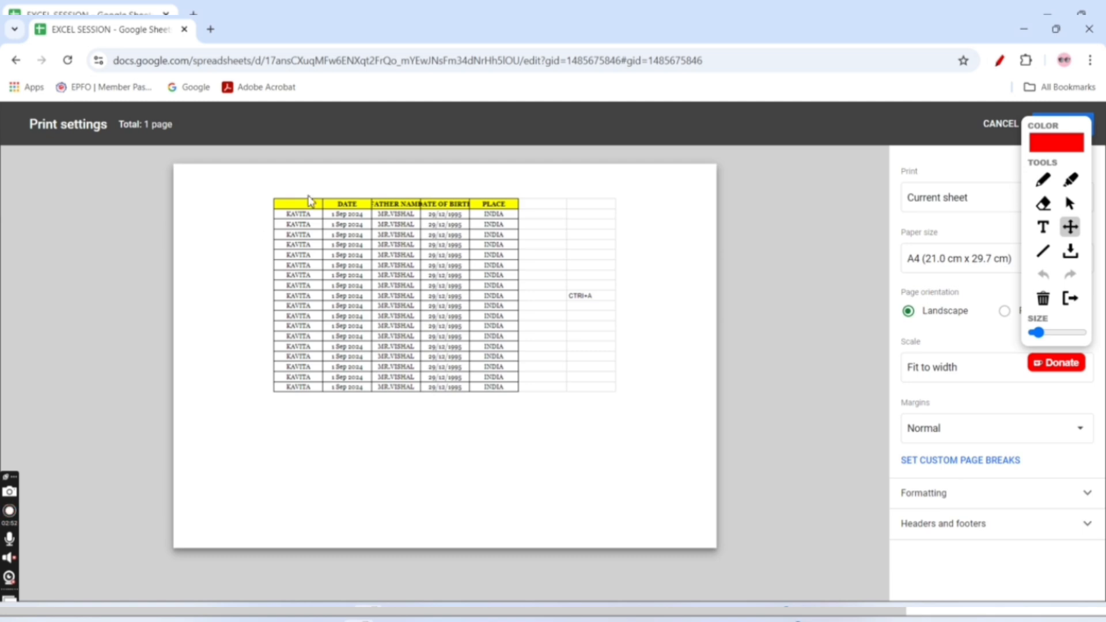
pyautogui.moveTo(290, 203); pyautogui.dragTo(421, 388)
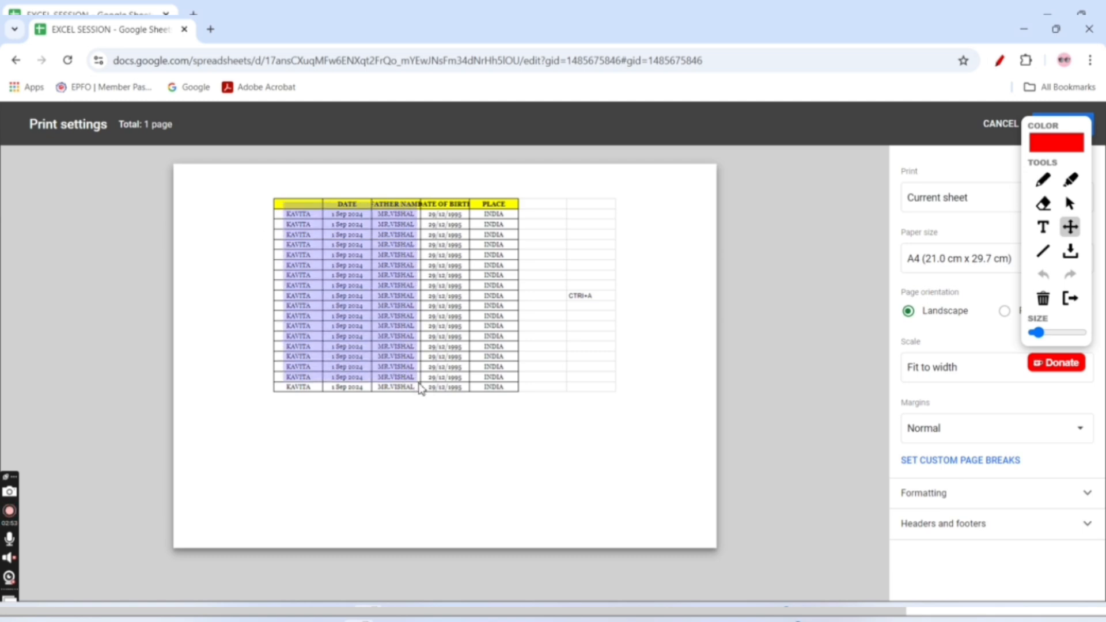
pyautogui.click(421, 389)
pyautogui.moveTo(429, 203); pyautogui.dragTo(535, 421)
pyautogui.click(535, 421)
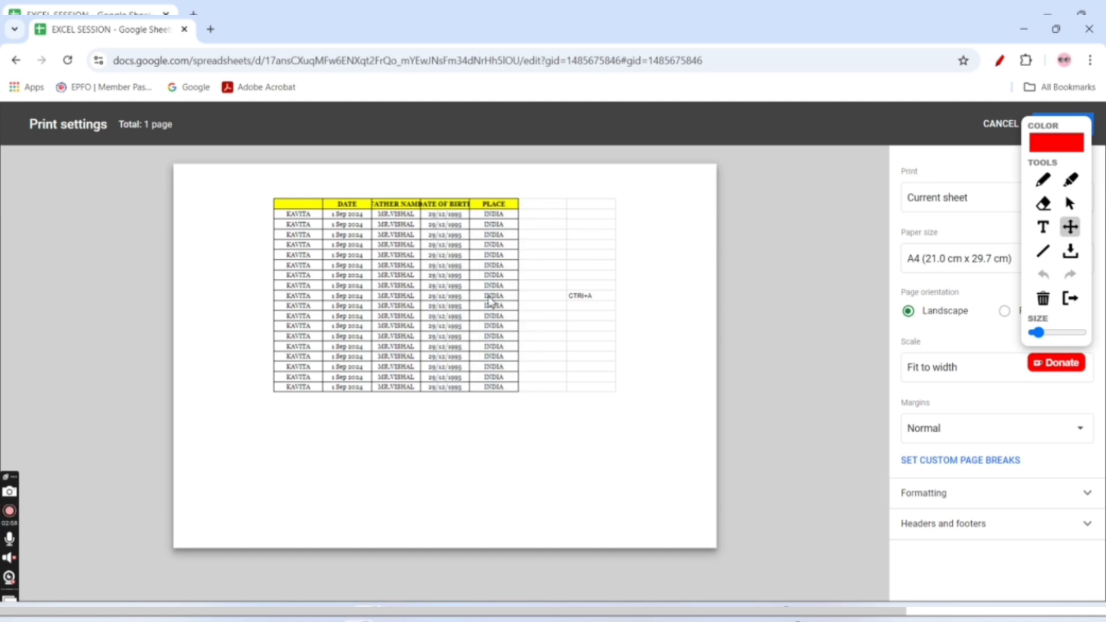
pyautogui.click(1070, 298)
# Preview printing only the selected cells A1:C19, and leave the print settings without printing
pyautogui.click(950, 201)
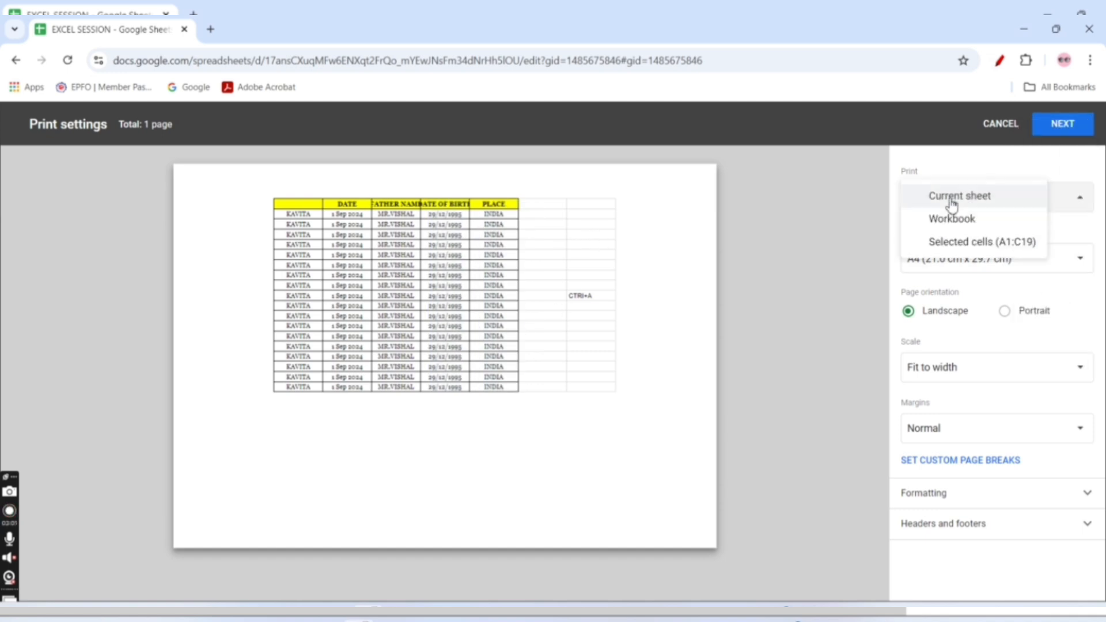
pyautogui.click(950, 242)
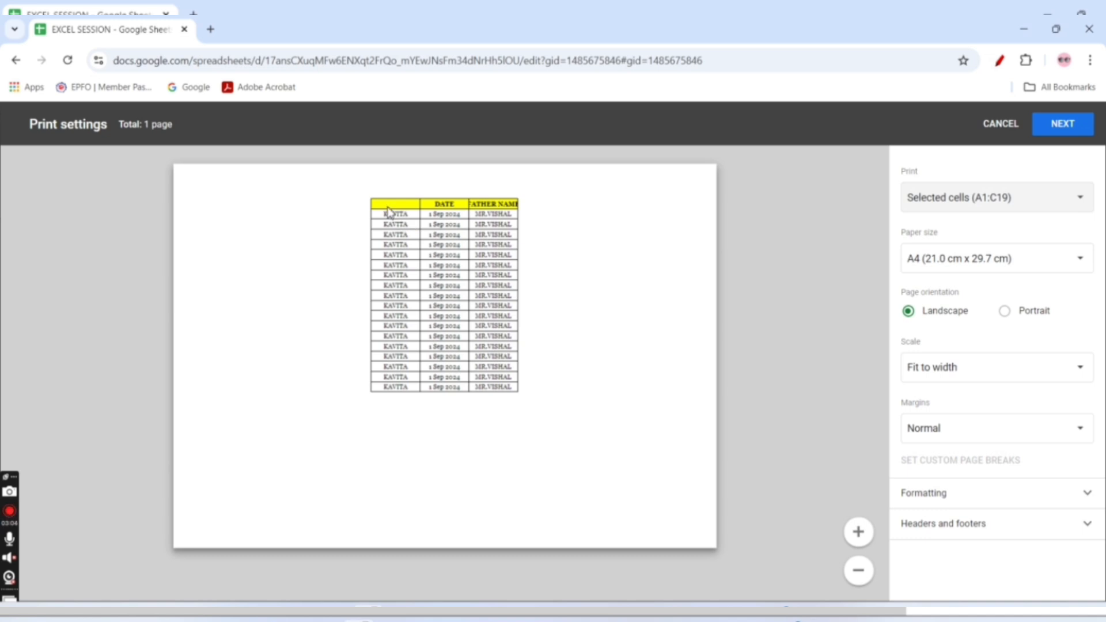
pyautogui.click(990, 132)
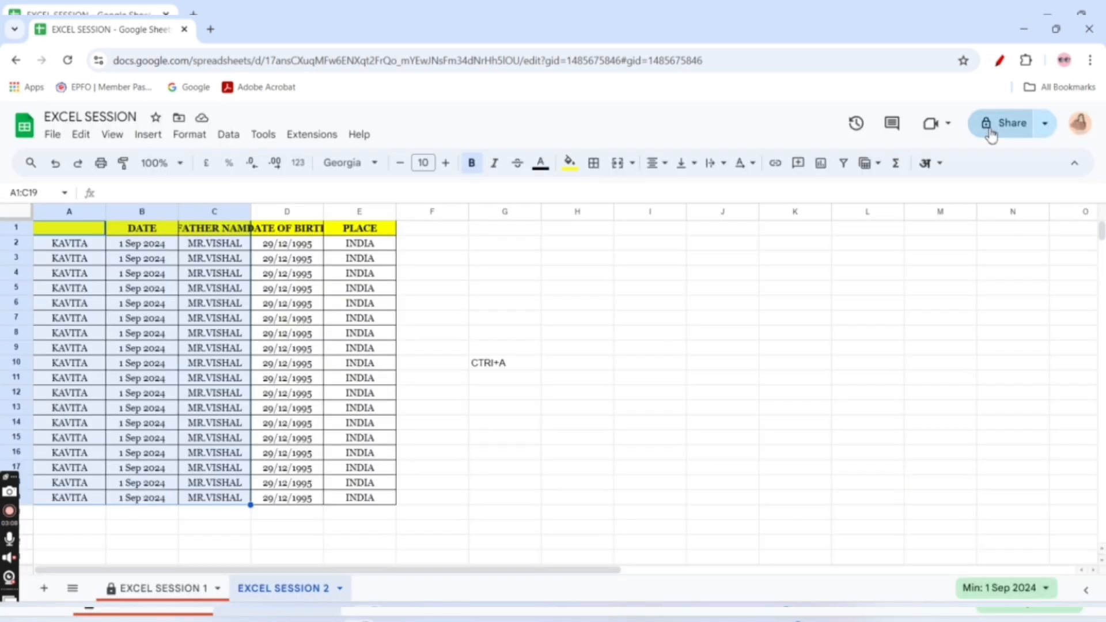
# Paint the formats of A1:C19 and of A2:E20 onto the cells starting at C2, and undo both changes
pyautogui.click(123, 165)
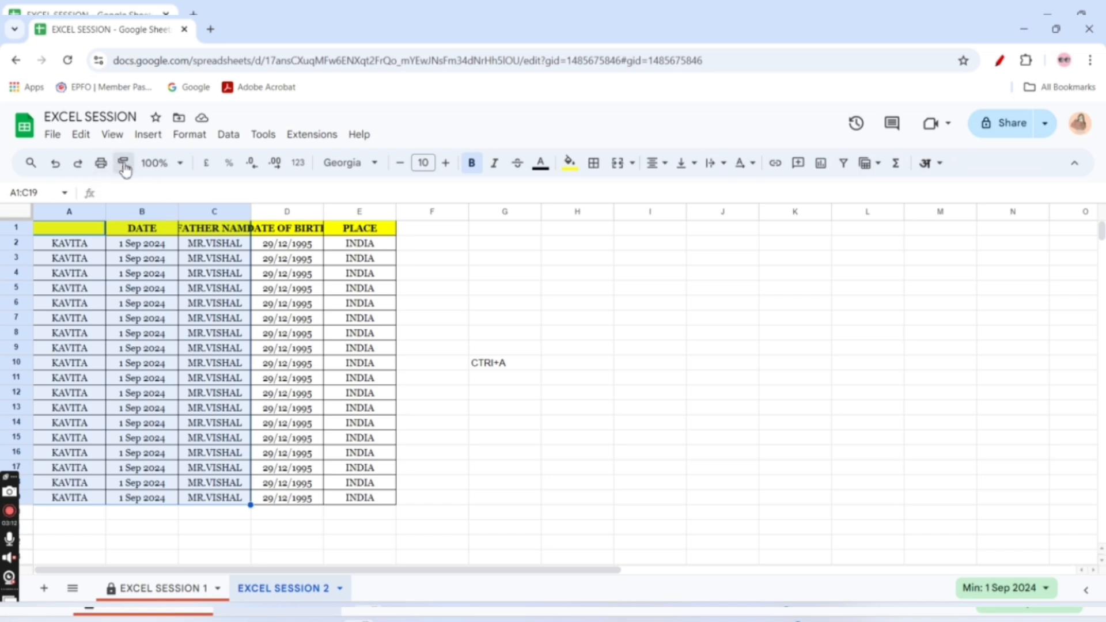
pyautogui.moveTo(192, 245)
pyautogui.mouseDown()
pyautogui.moveTo(309, 291)
pyautogui.moveTo(363, 365)
pyautogui.moveTo(360, 513)
pyautogui.mouseUp()
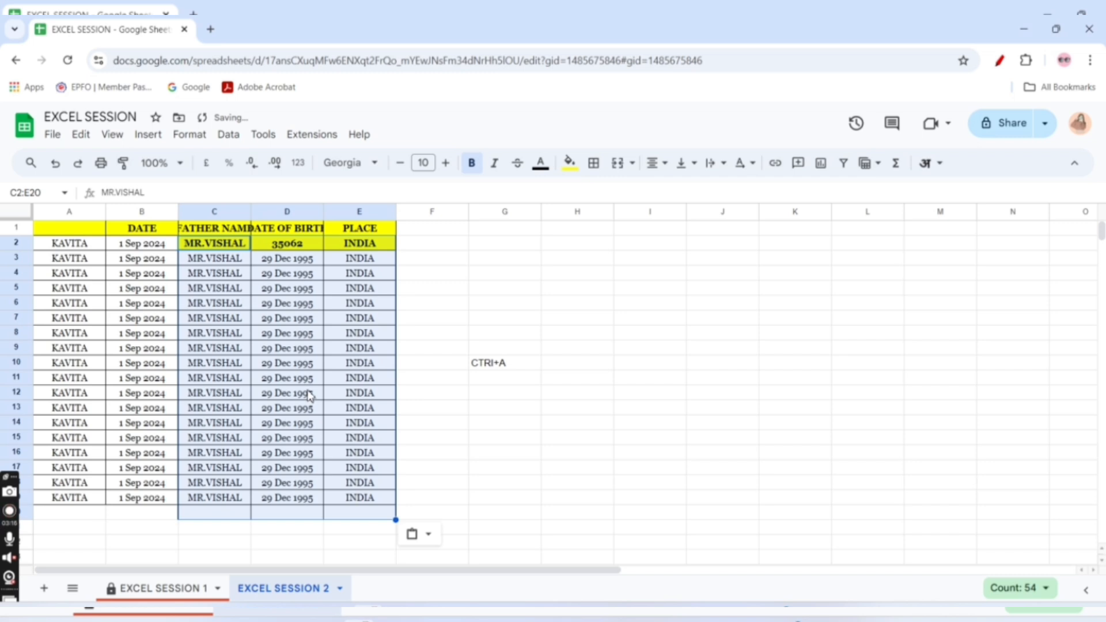
pyautogui.moveTo(64, 243); pyautogui.dragTo(335, 518)
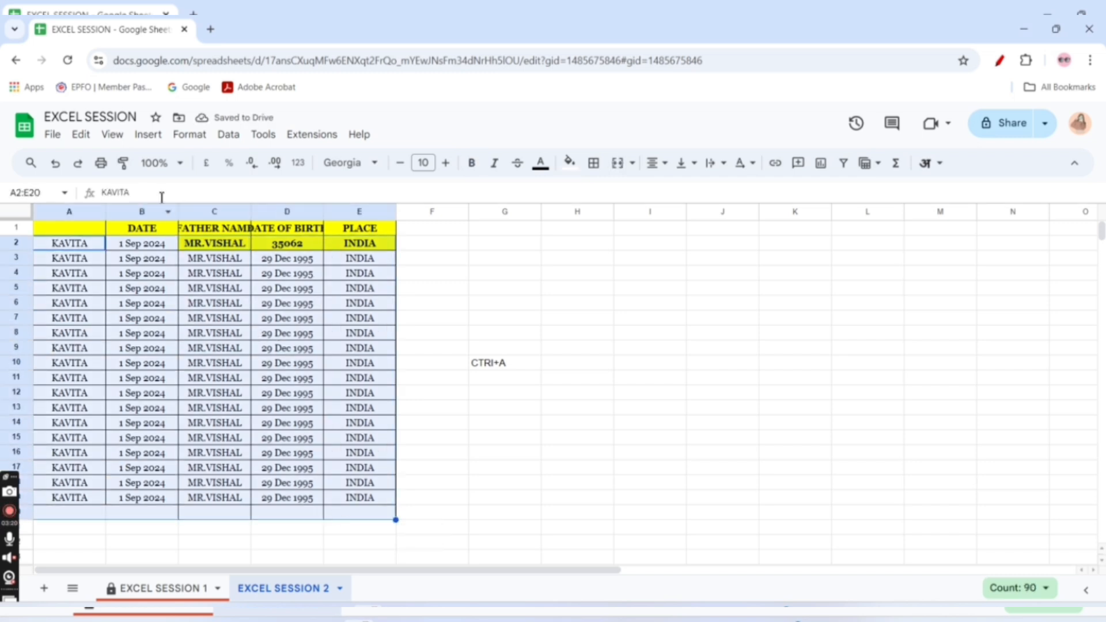
pyautogui.click(123, 164)
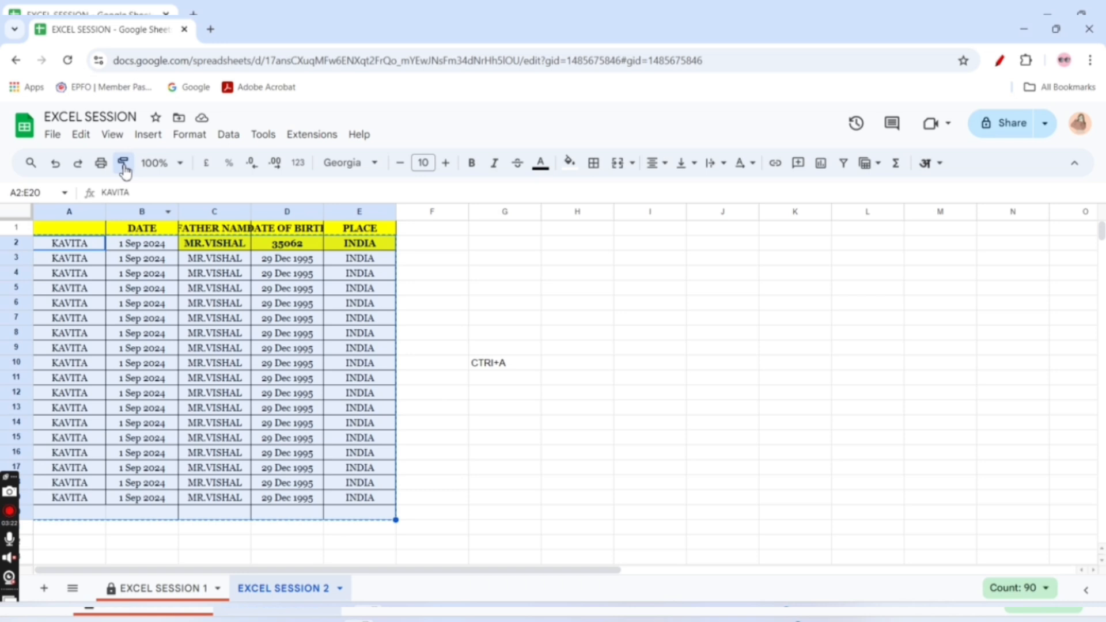
pyautogui.click(214, 245)
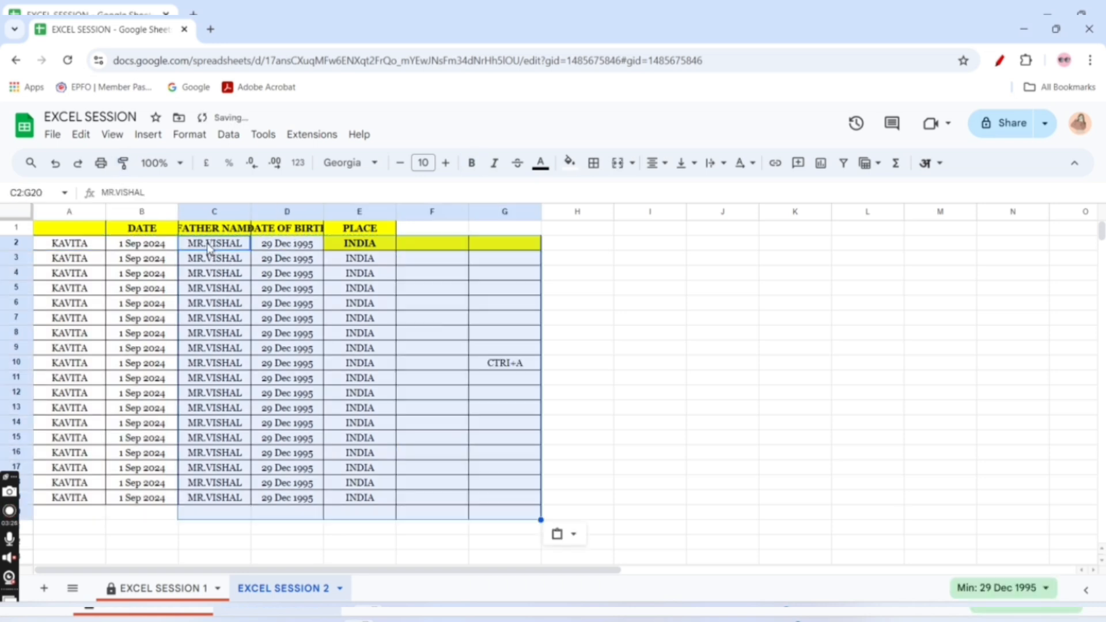
pyautogui.hotkey('ctrl', 'z')
# Try Paint format with the ranges C2:E2 and C1:E2 as the source
pyautogui.moveTo(210, 246); pyautogui.dragTo(374, 245)
pyautogui.click(122, 164)
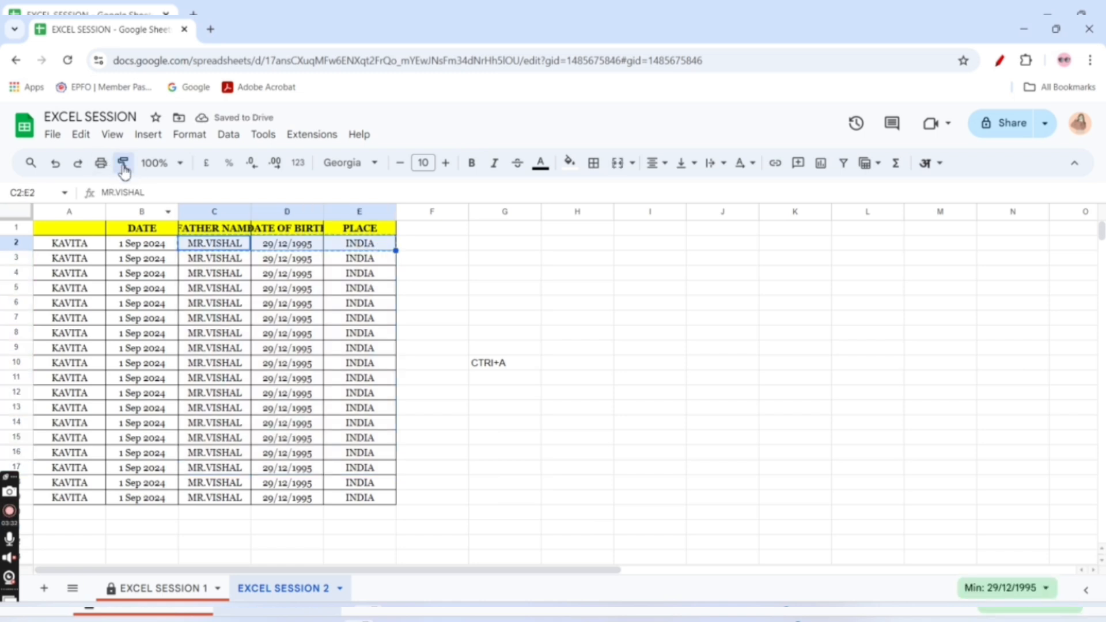
pyautogui.moveTo(210, 227); pyautogui.dragTo(358, 248)
pyautogui.click(123, 165)
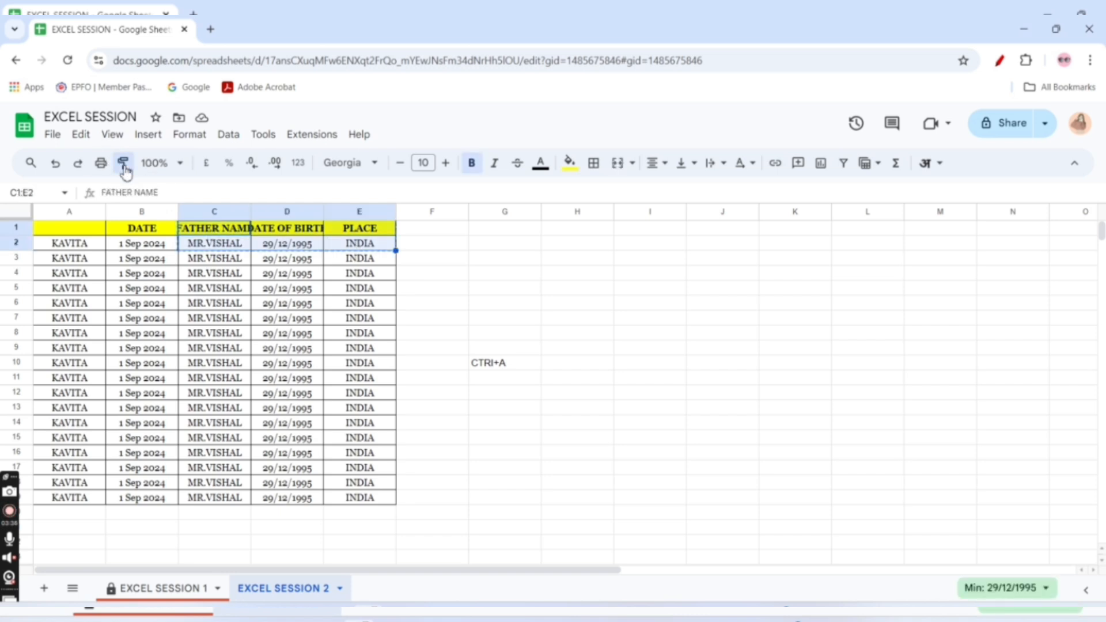
pyautogui.click(273, 291)
# Paint the format of the blank cell F3 onto the date-of-birth cell D7, and undo the change
pyautogui.click(457, 262)
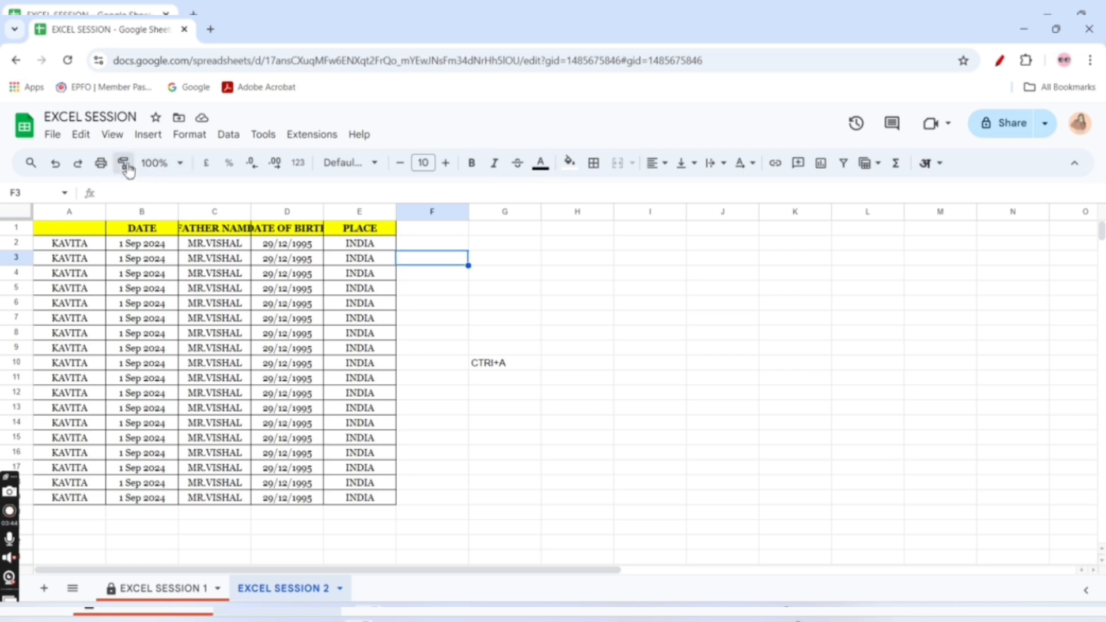
pyautogui.click(319, 321)
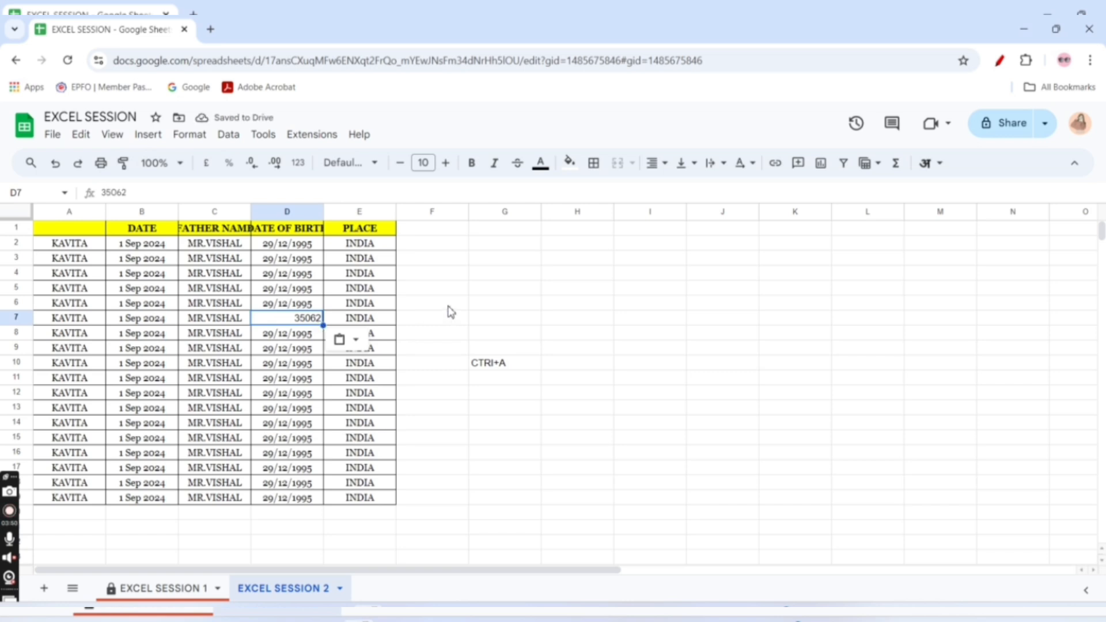
pyautogui.hotkey('ctrl', 'z')
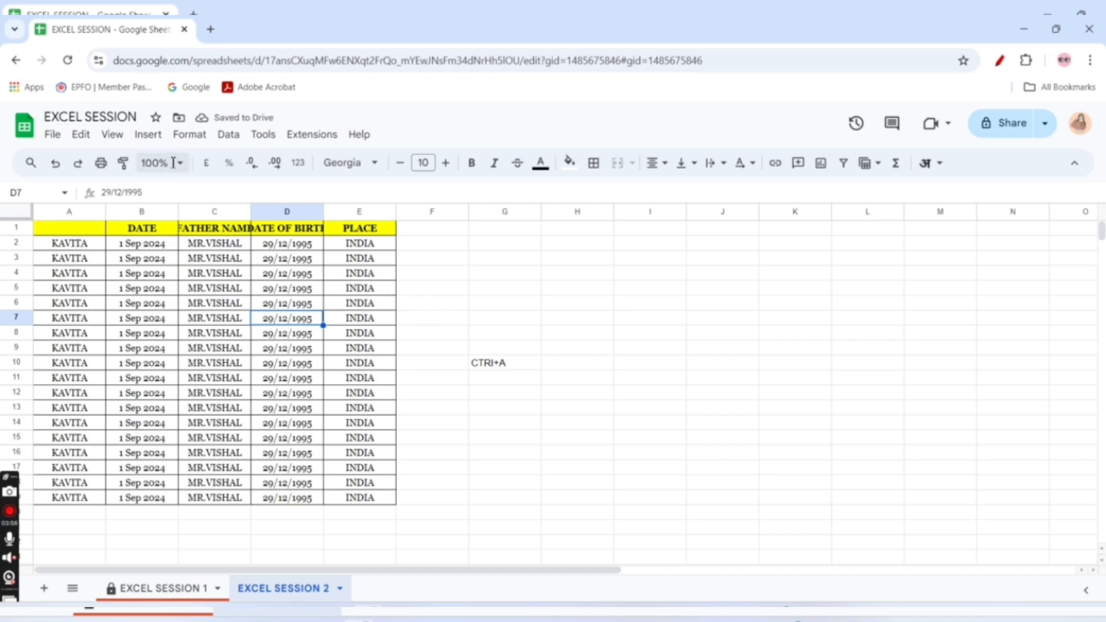
# Try the sheet zoom levels 50%, 90%, 125%, 200% and 100%
pyautogui.click(165, 165)
pyautogui.click(159, 190)
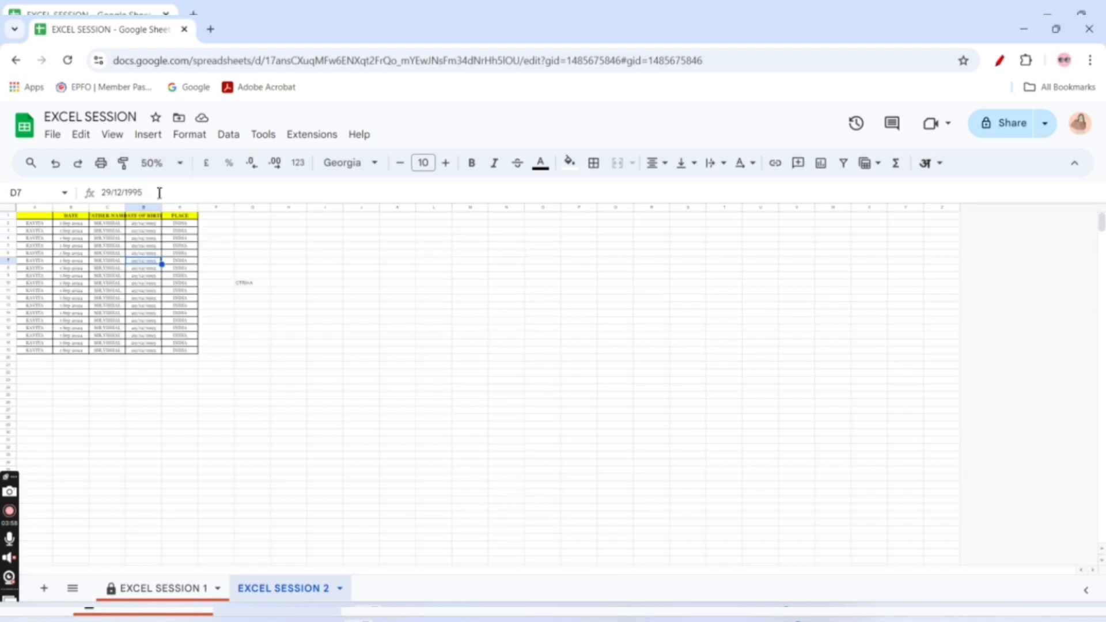
pyautogui.click(163, 164)
pyautogui.click(159, 234)
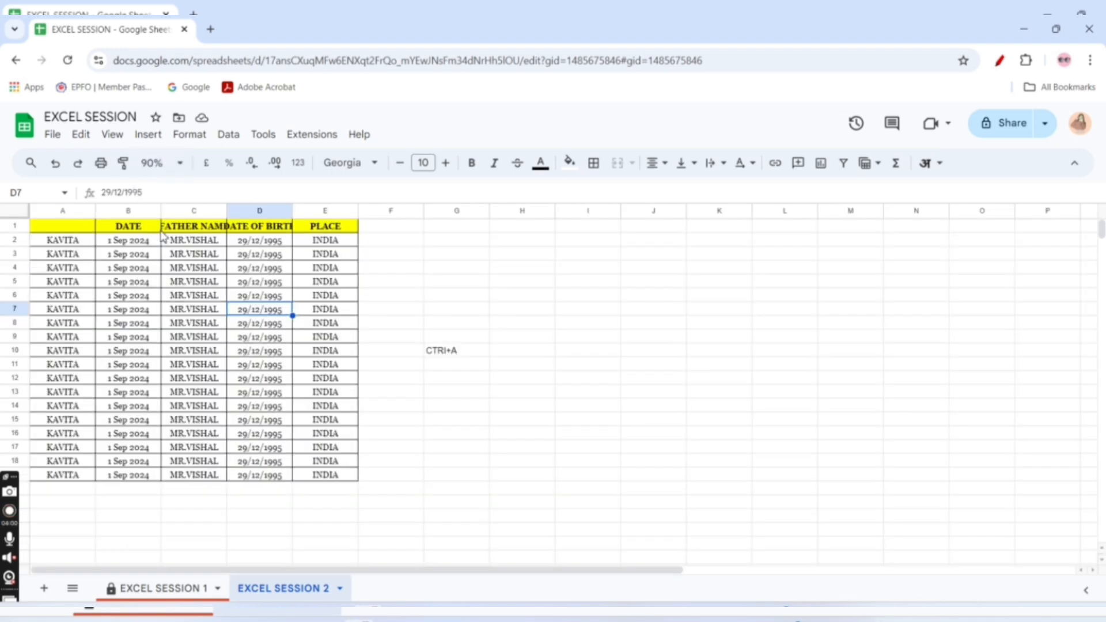
pyautogui.click(165, 165)
pyautogui.click(167, 282)
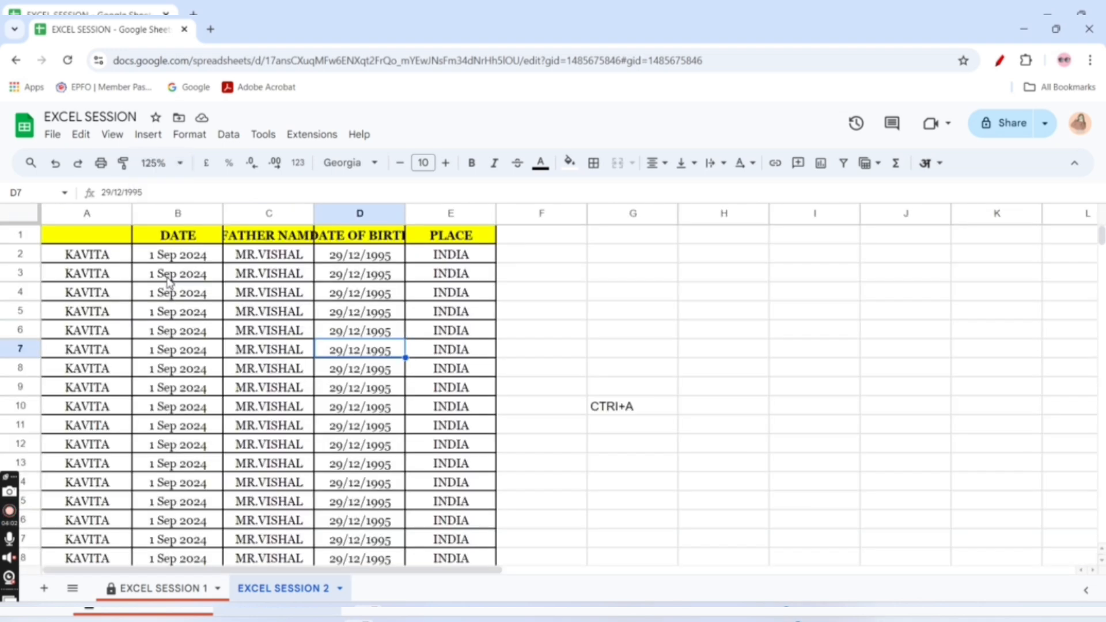
pyautogui.click(164, 163)
pyautogui.click(160, 327)
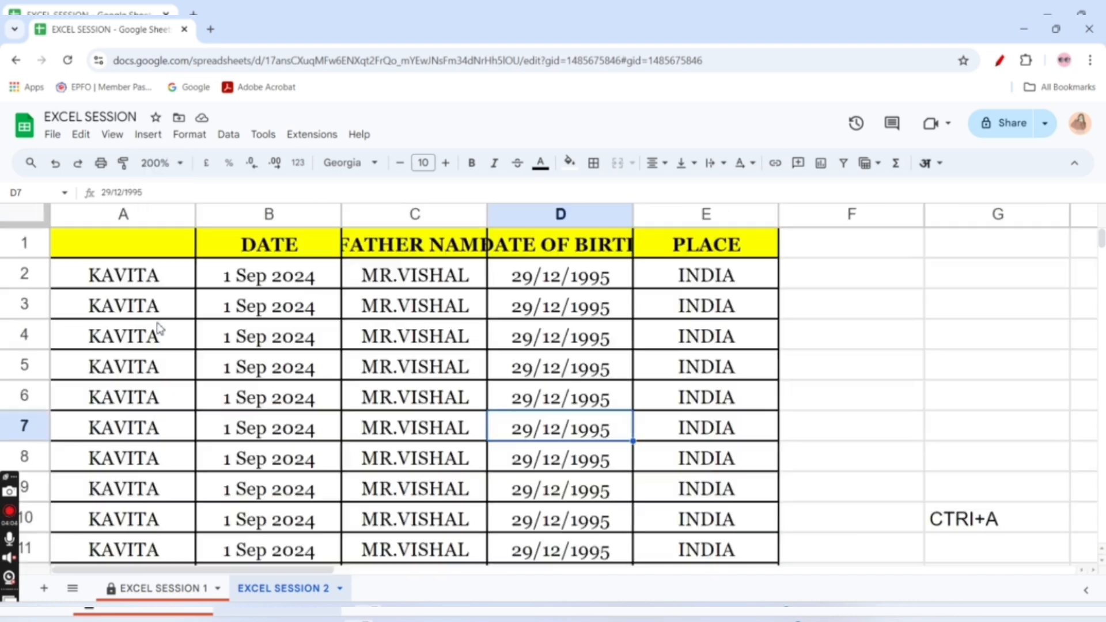
pyautogui.click(163, 163)
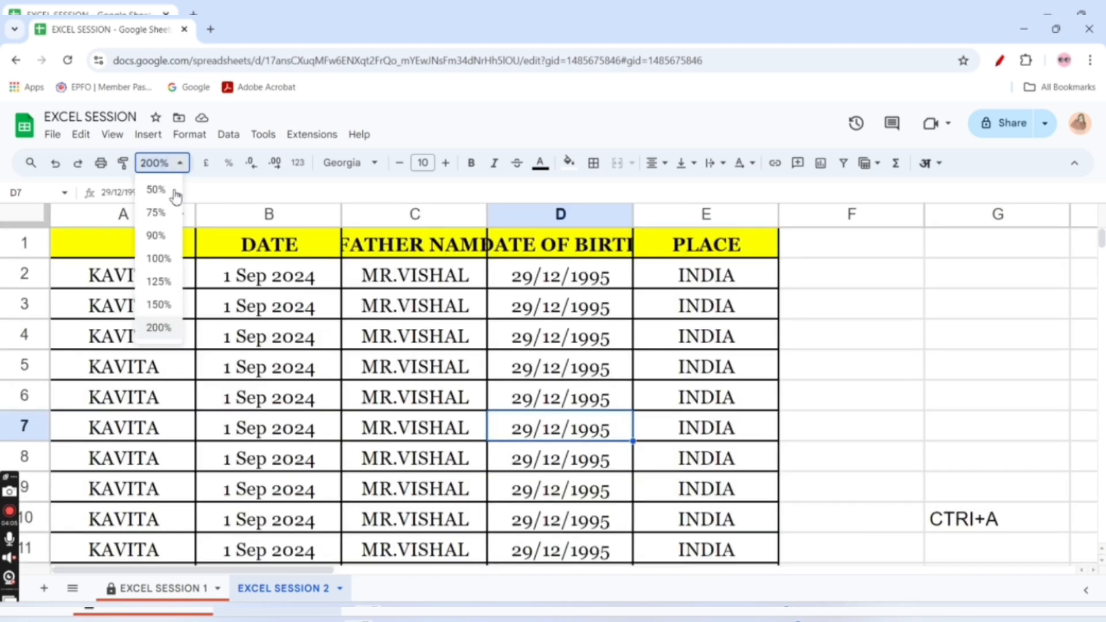
pyautogui.click(160, 257)
# Set the sheet zoom to 150% and widen the DATE OF BIRTH and FATHER NAME columns to fit their headings
pyautogui.click(164, 163)
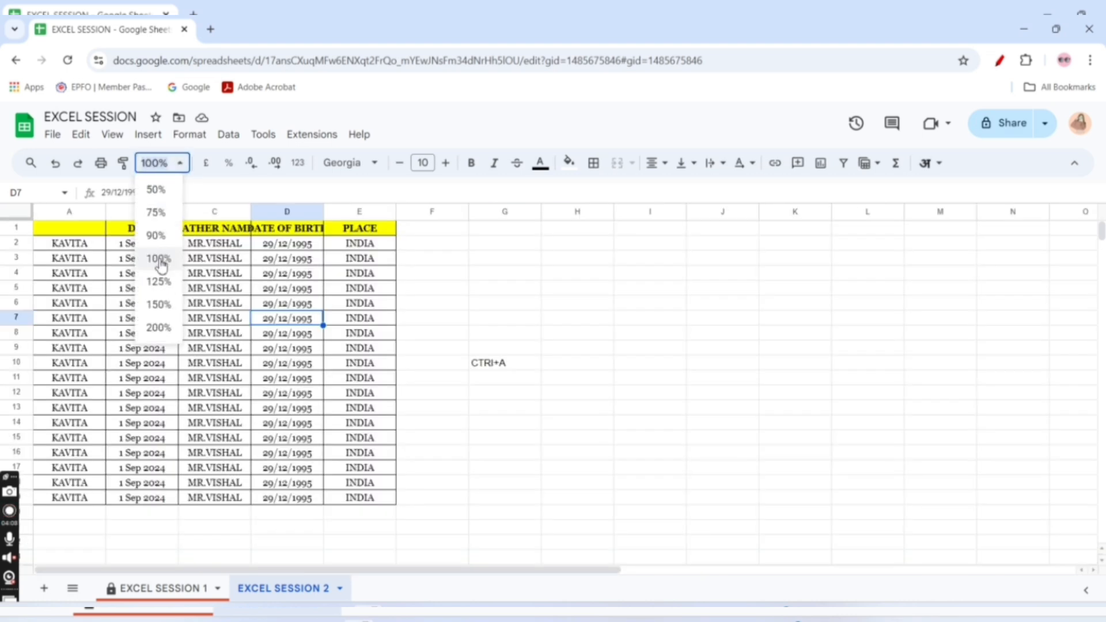
pyautogui.click(162, 305)
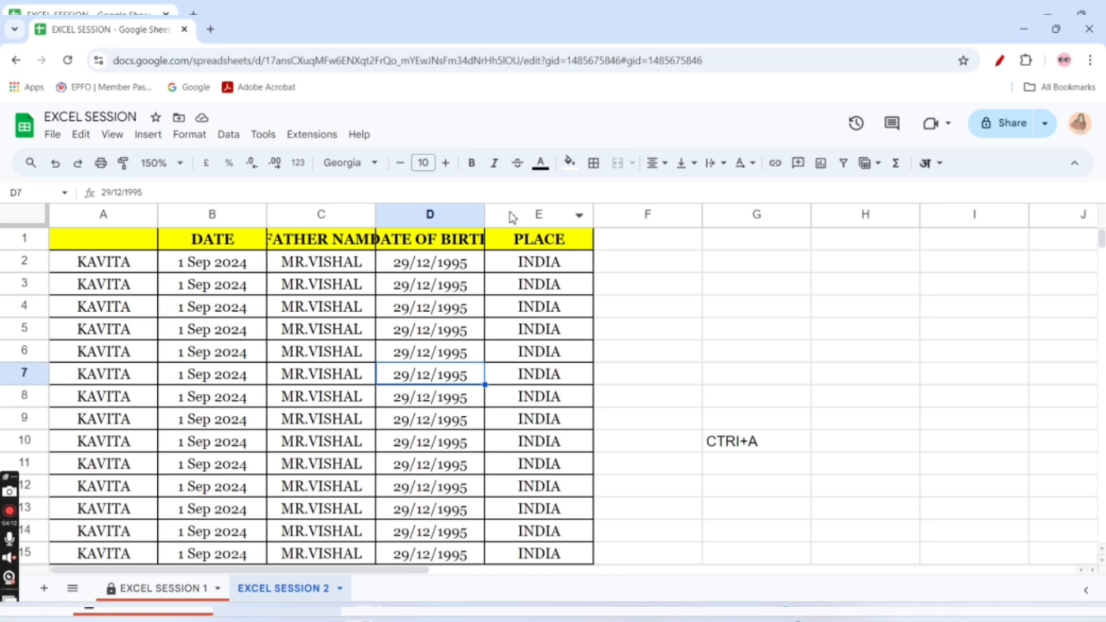
pyautogui.moveTo(485, 215); pyautogui.dragTo(525, 214)
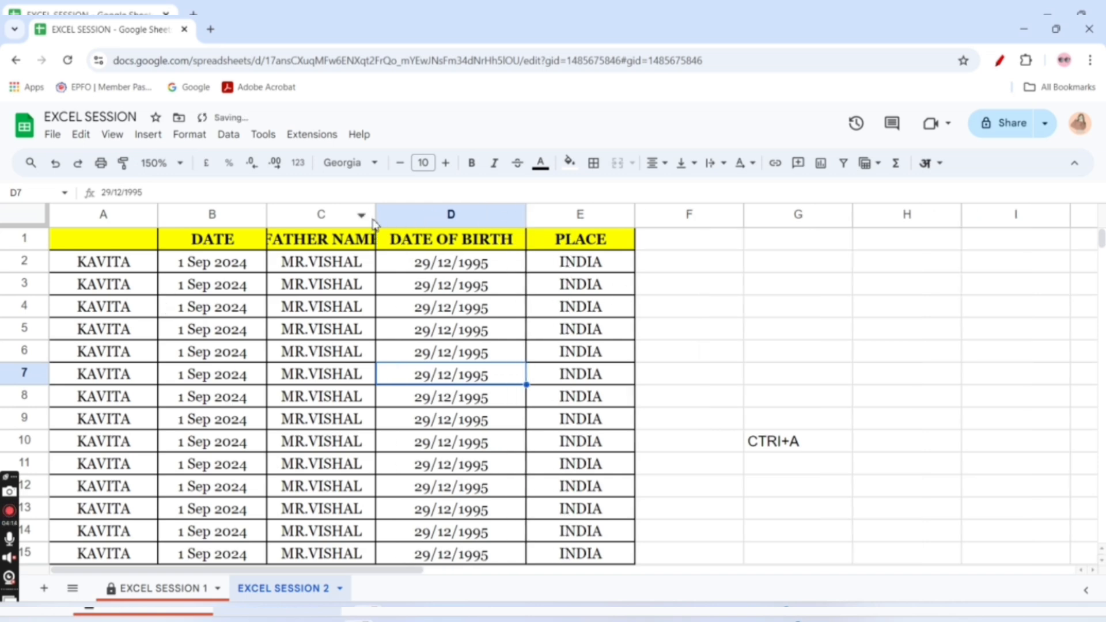
pyautogui.moveTo(375, 215); pyautogui.dragTo(418, 214)
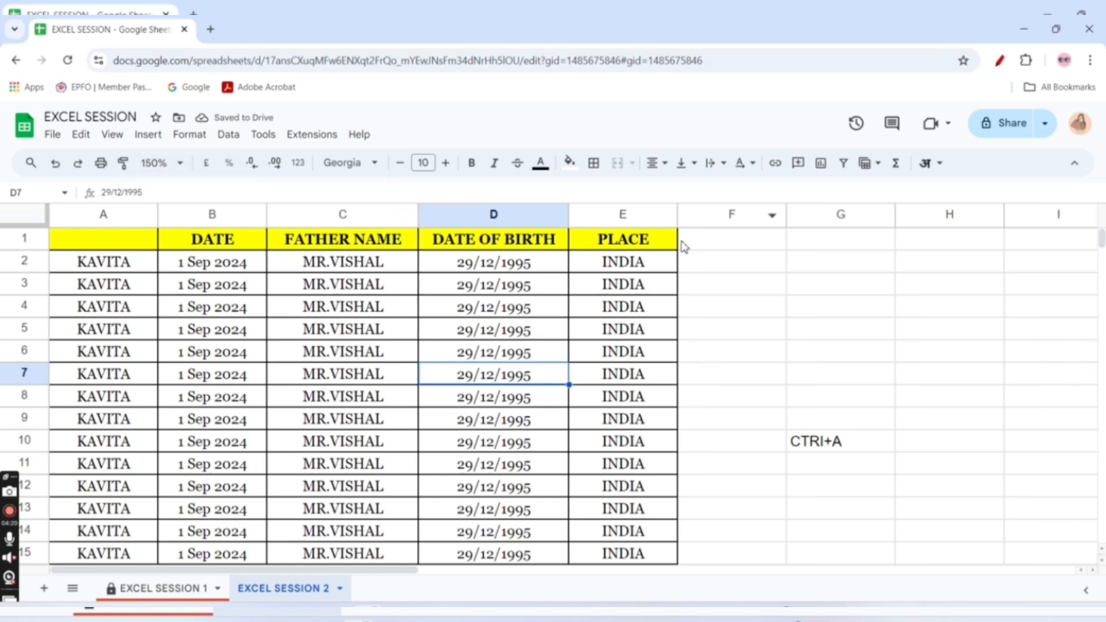
# Extend the PLACE heading into F1 with its format and replace its text with AMOUNT
pyautogui.click(664, 246)
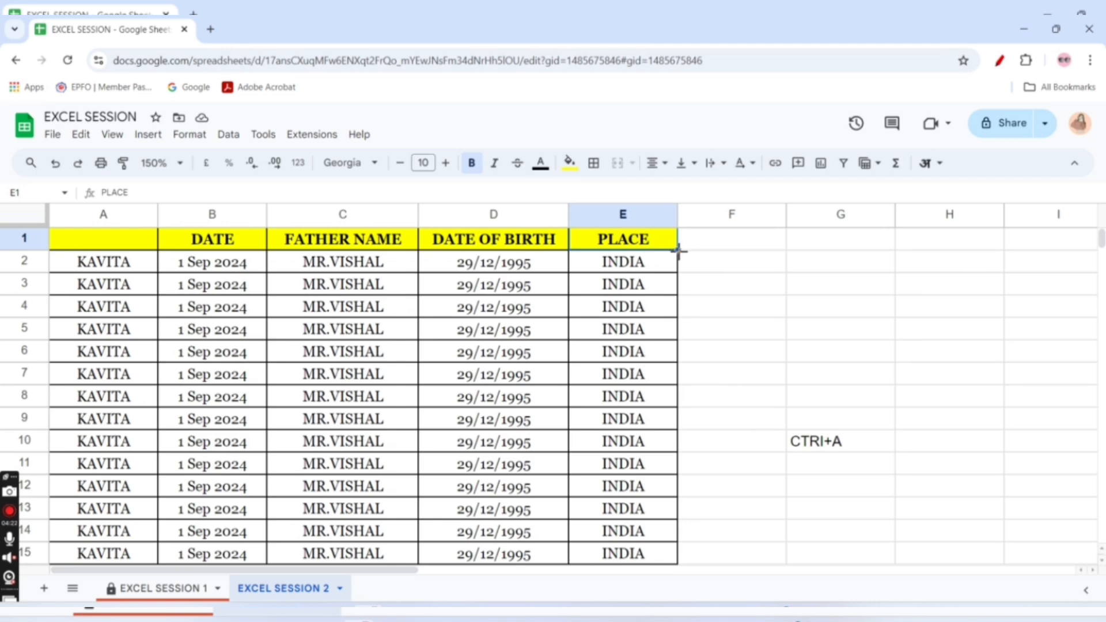
pyautogui.moveTo(678, 252); pyautogui.dragTo(758, 251)
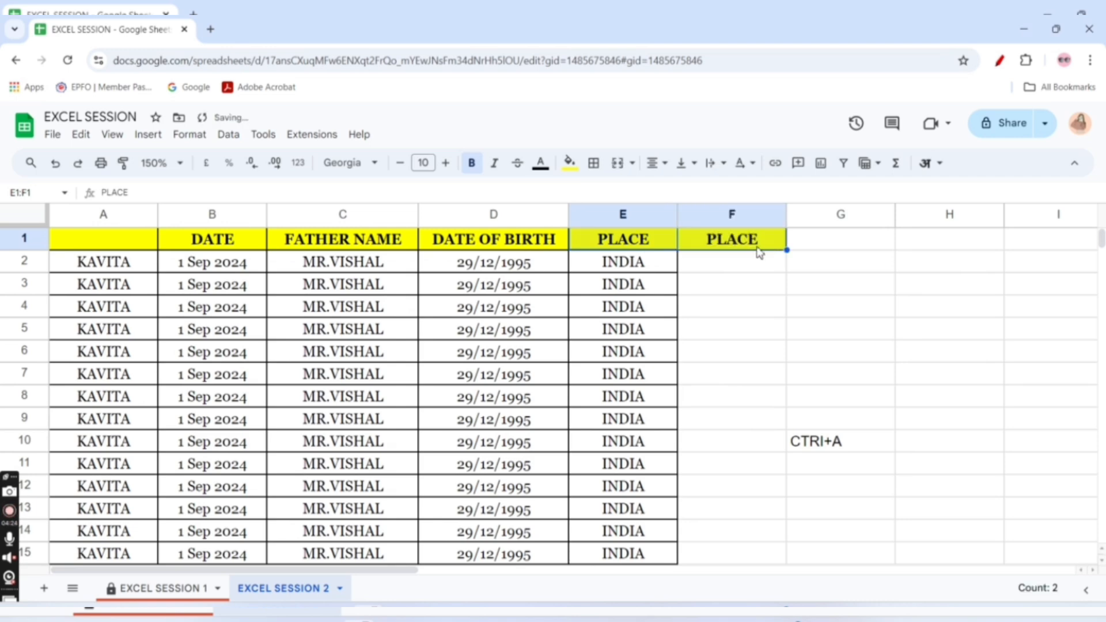
pyautogui.click(746, 247)
pyautogui.press('Delete')
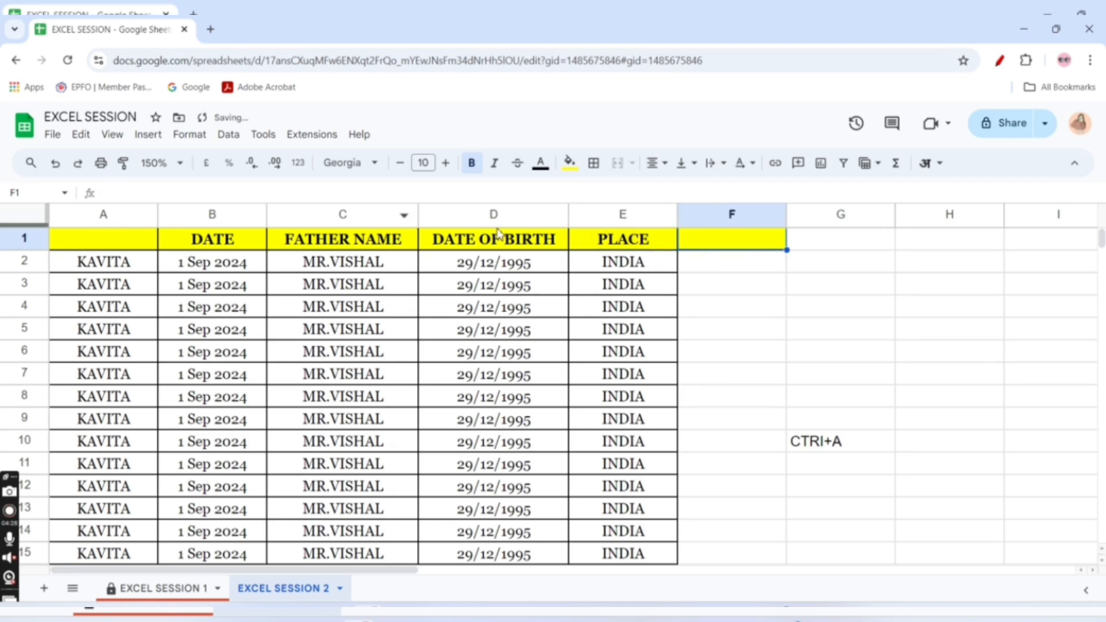
pyautogui.write('AM')
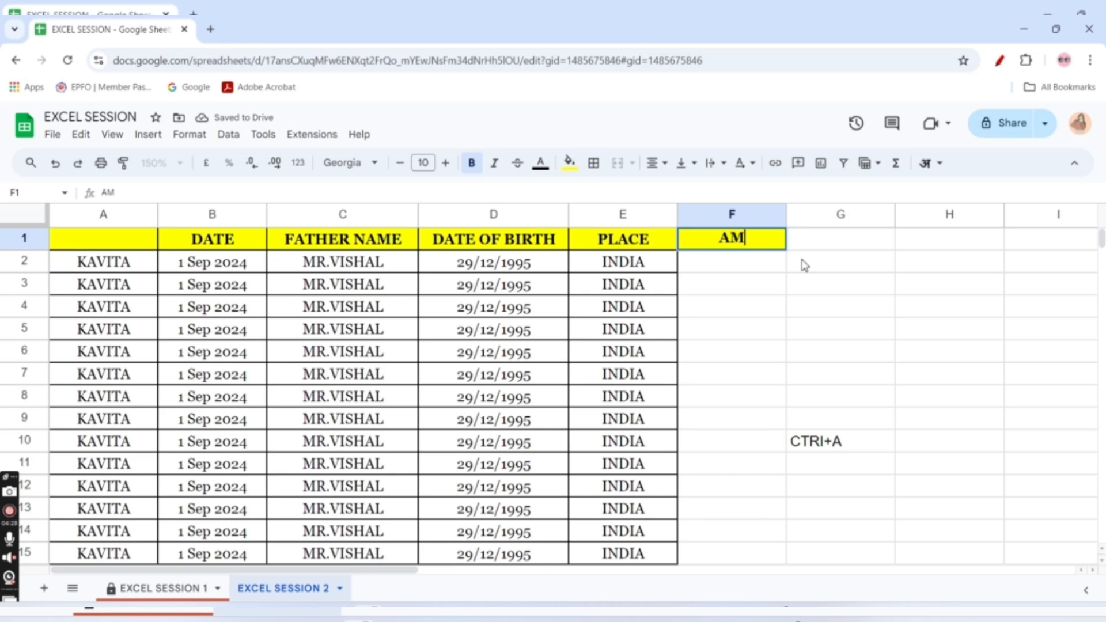
pyautogui.write('OUNT')
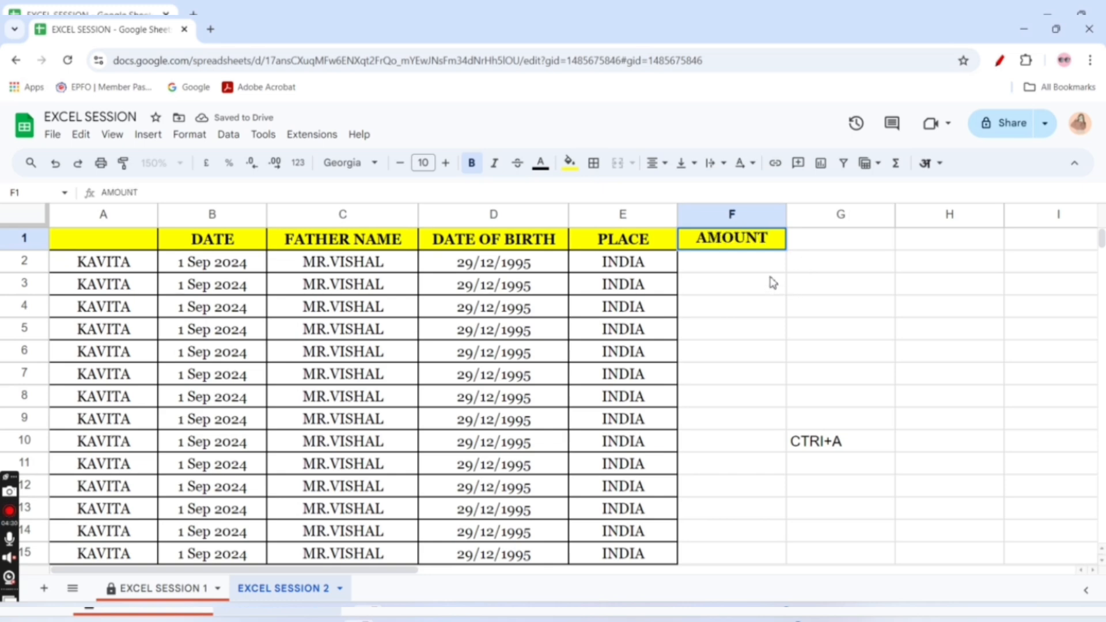
# Enter 1 in F2 under the AMOUNT heading and fill it down through F15
pyautogui.press('Return')
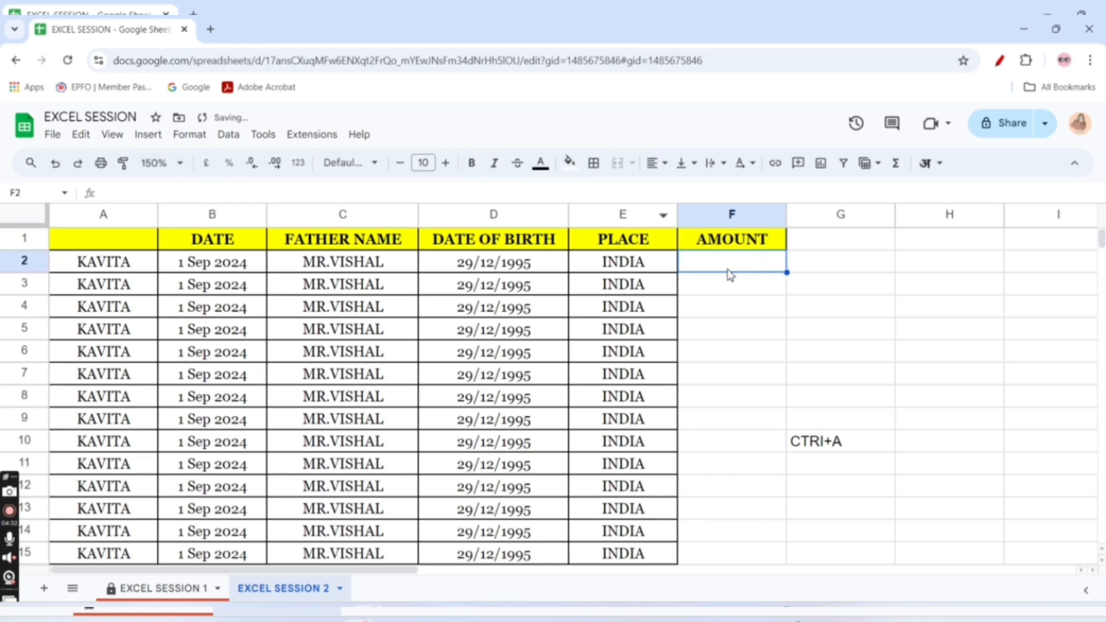
pyautogui.write('1')
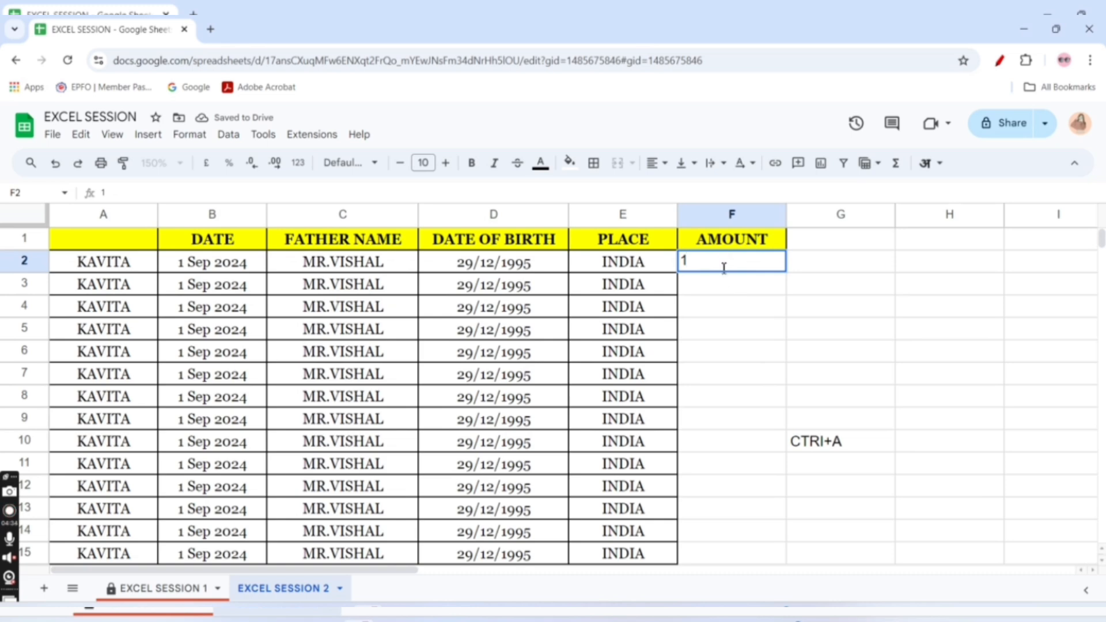
pyautogui.click(729, 294)
pyautogui.click(722, 269)
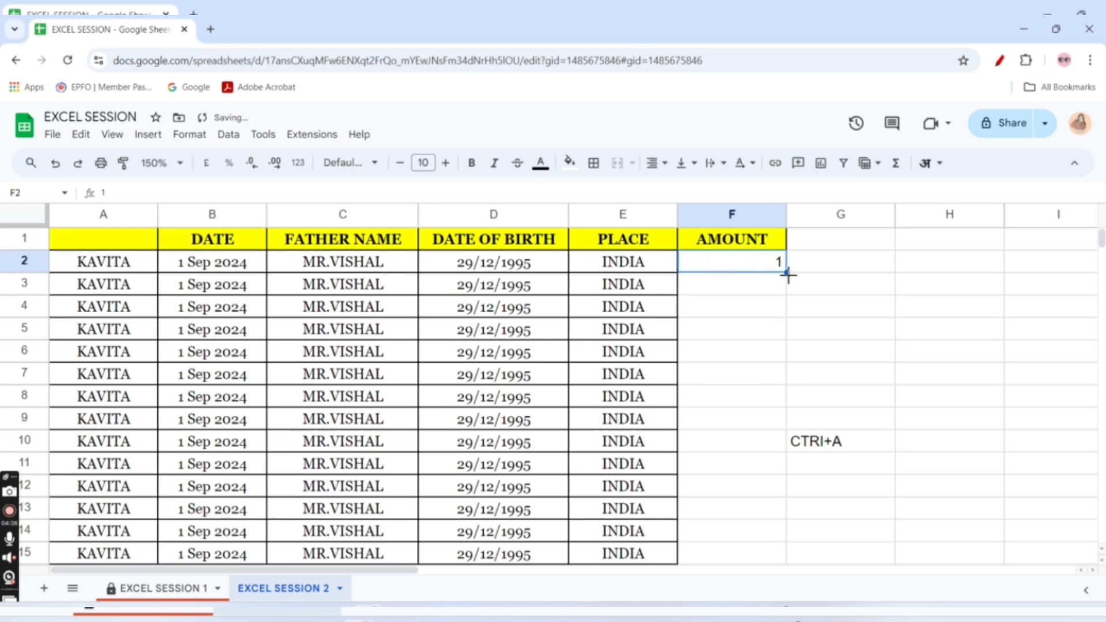
pyautogui.moveTo(788, 273); pyautogui.dragTo(752, 556)
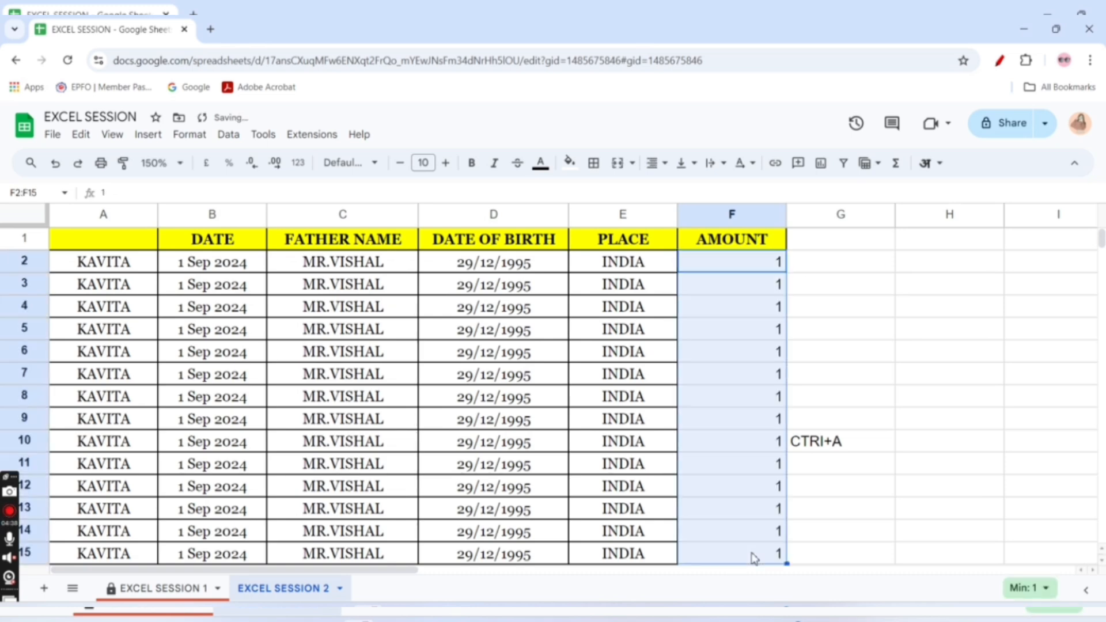
pyautogui.click(812, 375)
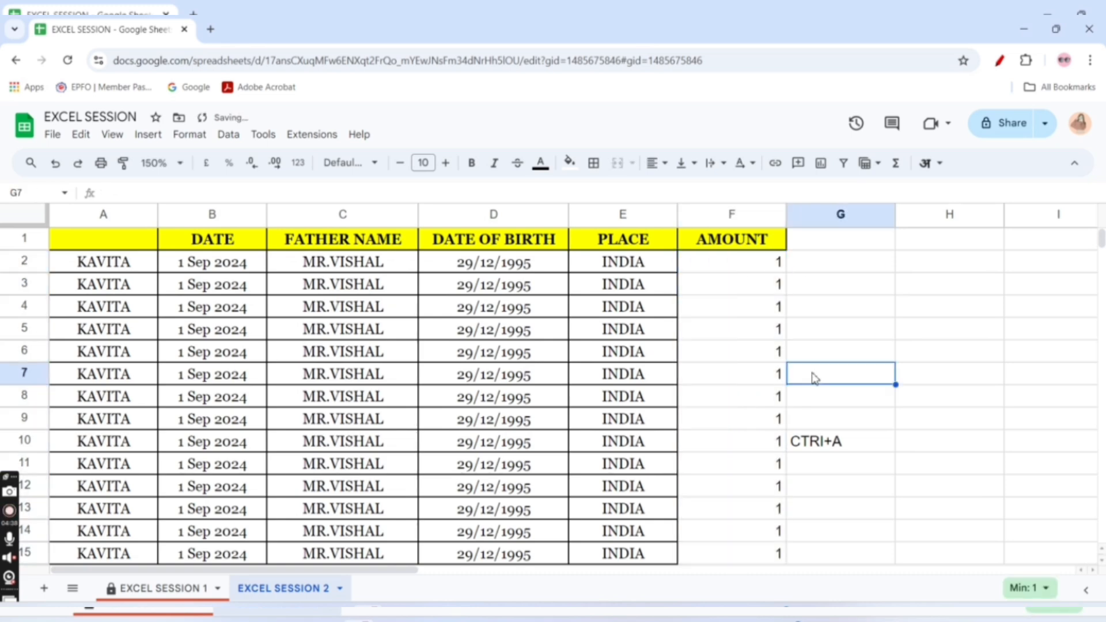
# Format the amounts in F2:F15 as pound currency, and change them to percent
pyautogui.moveTo(745, 265); pyautogui.dragTo(716, 553)
pyautogui.click(205, 165)
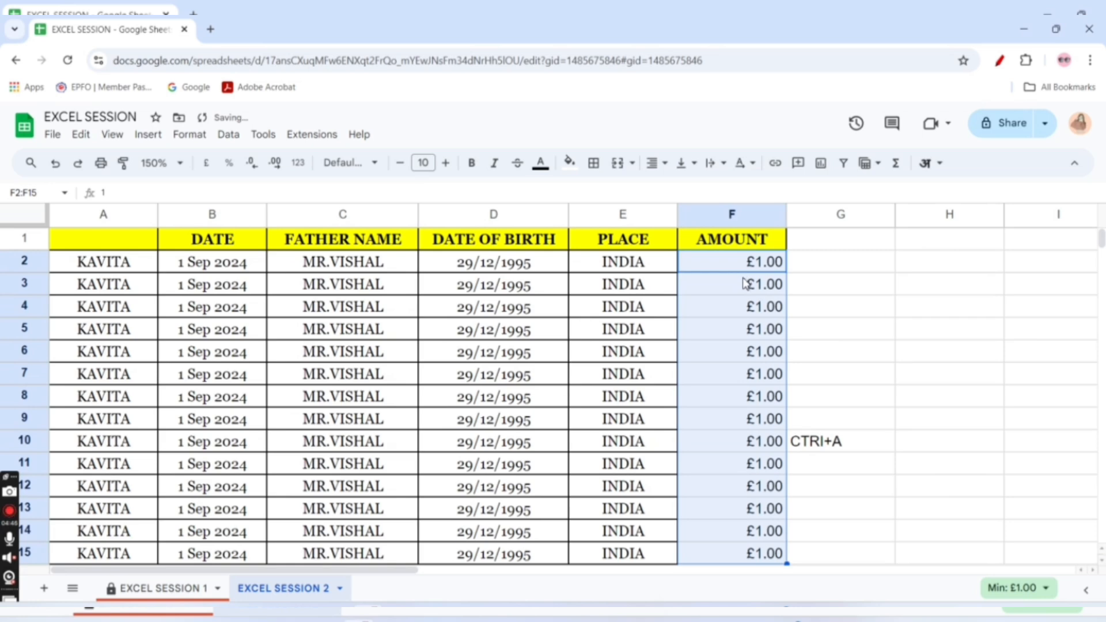
pyautogui.click(228, 164)
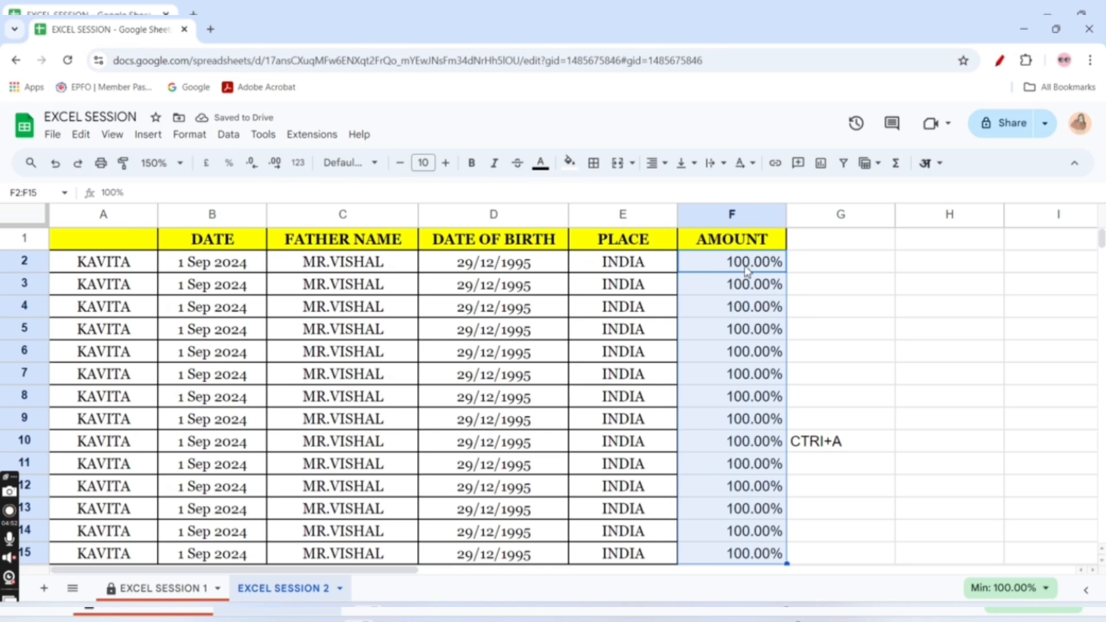
# Reduce the percentages in F2:F15 to zero decimal places, and increase them to four
pyautogui.click(252, 165)
pyautogui.click(253, 166)
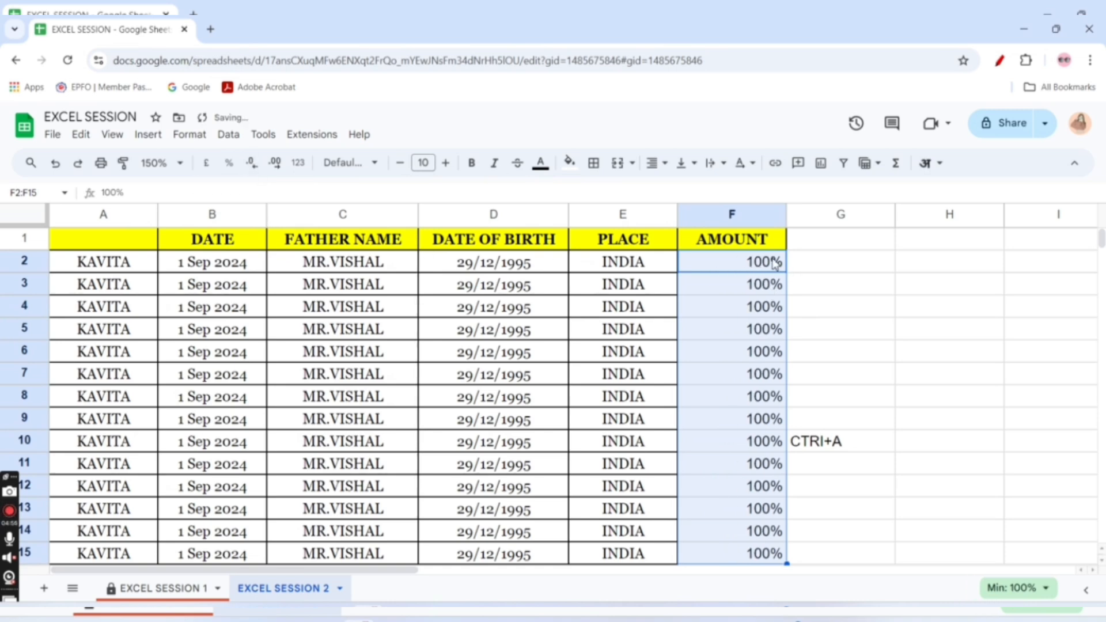
pyautogui.click(275, 164)
pyautogui.click(275, 163)
pyautogui.click(276, 164)
pyautogui.click(275, 164)
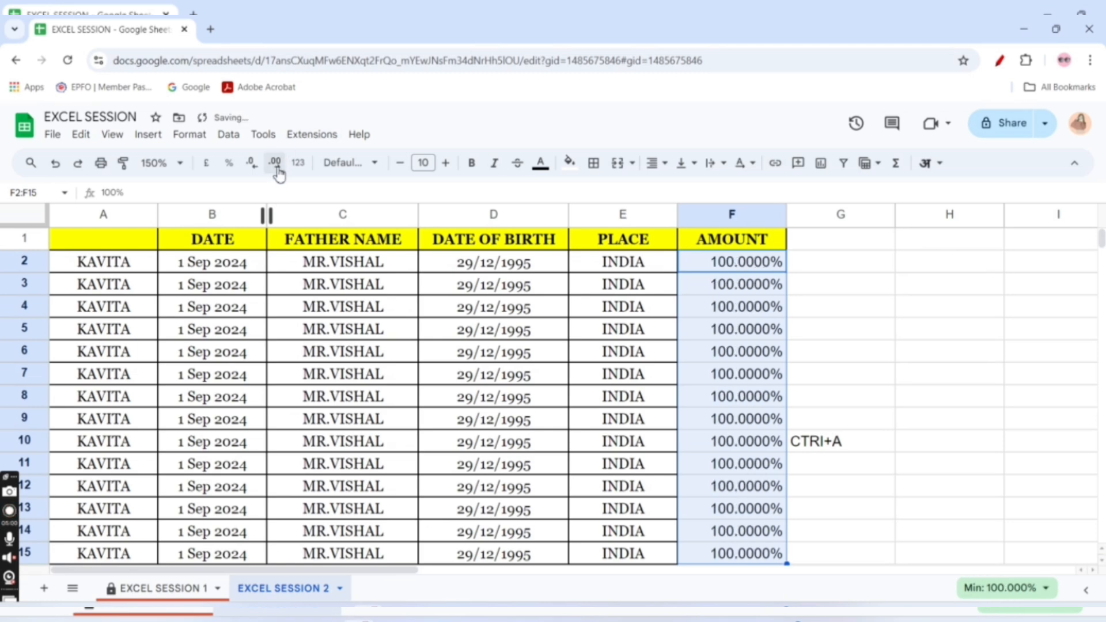
pyautogui.click(275, 164)
pyautogui.click(275, 163)
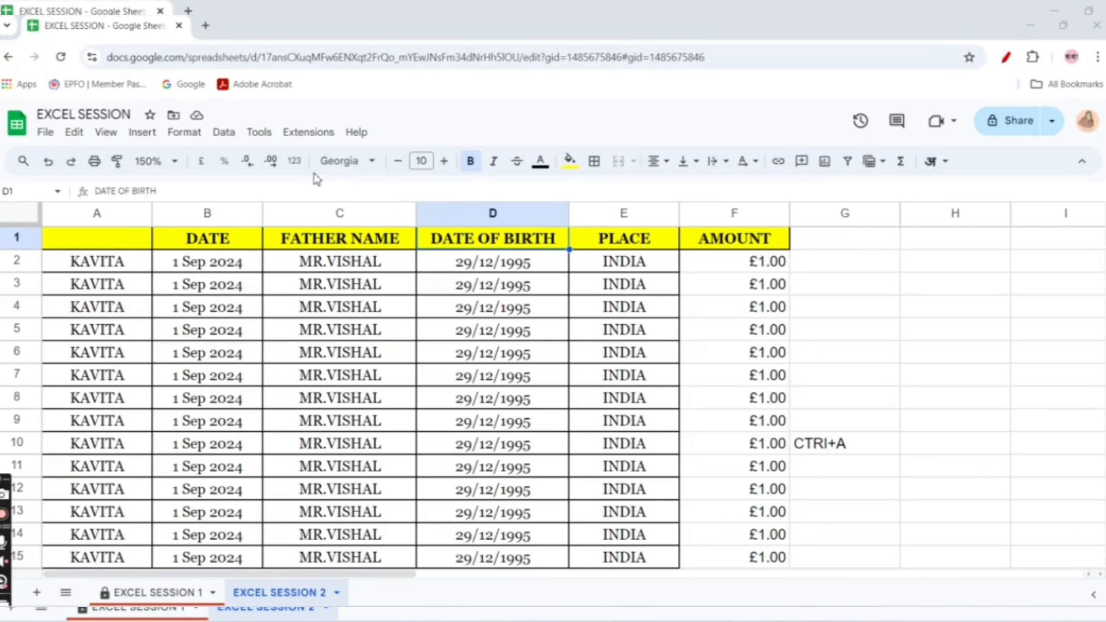
# Apply the Number format to the DATE OF BIRTH heading and to the whole AMOUNT column
pyautogui.click(295, 163)
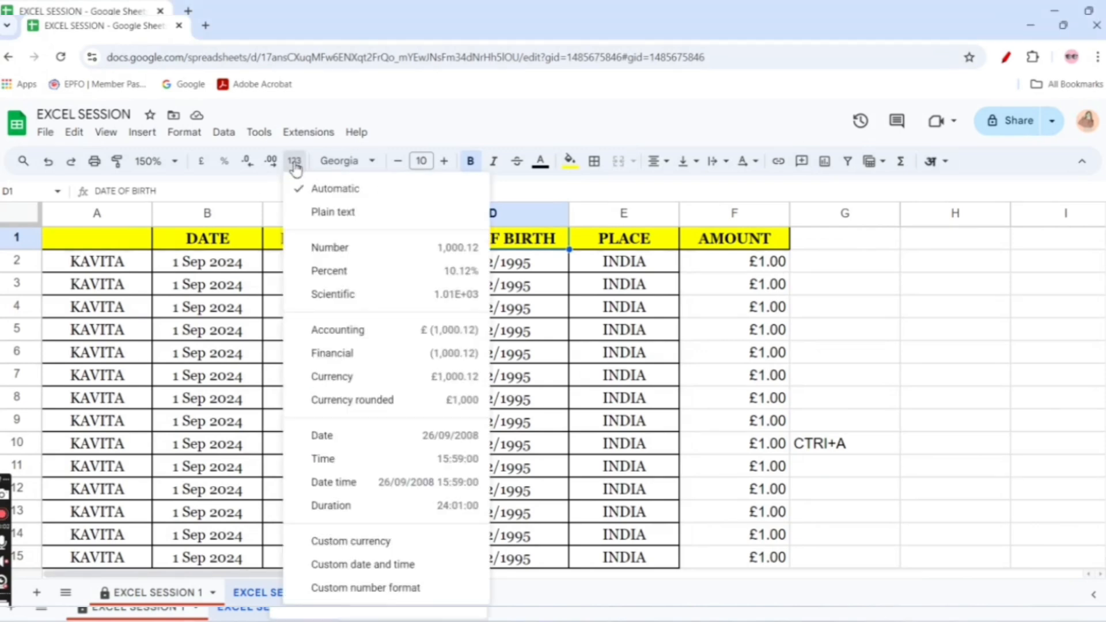
pyautogui.click(333, 249)
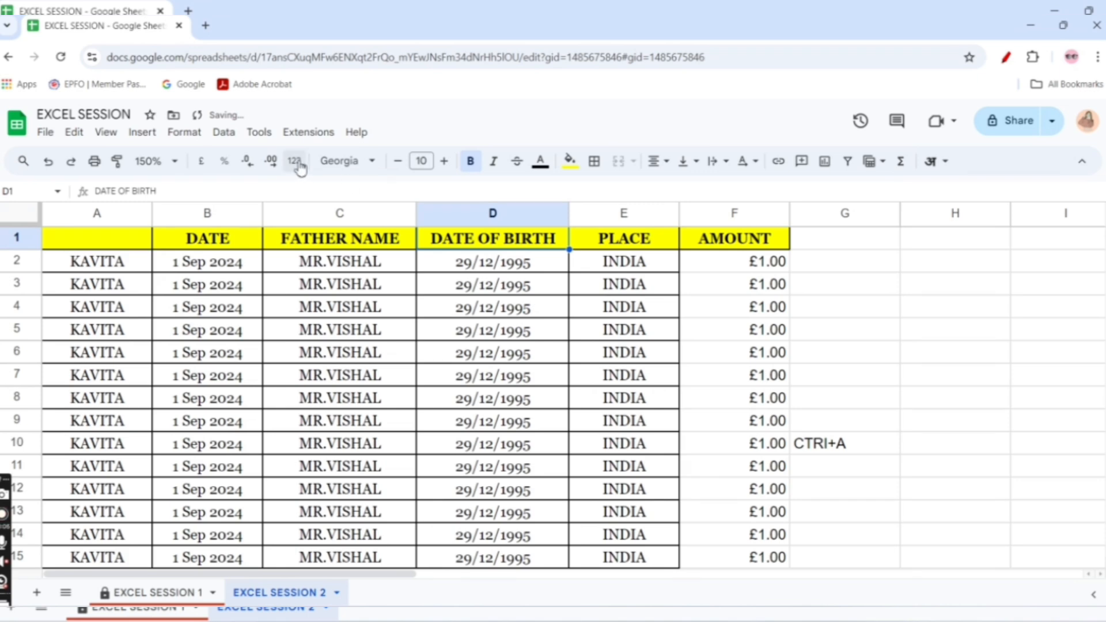
pyautogui.click(712, 212)
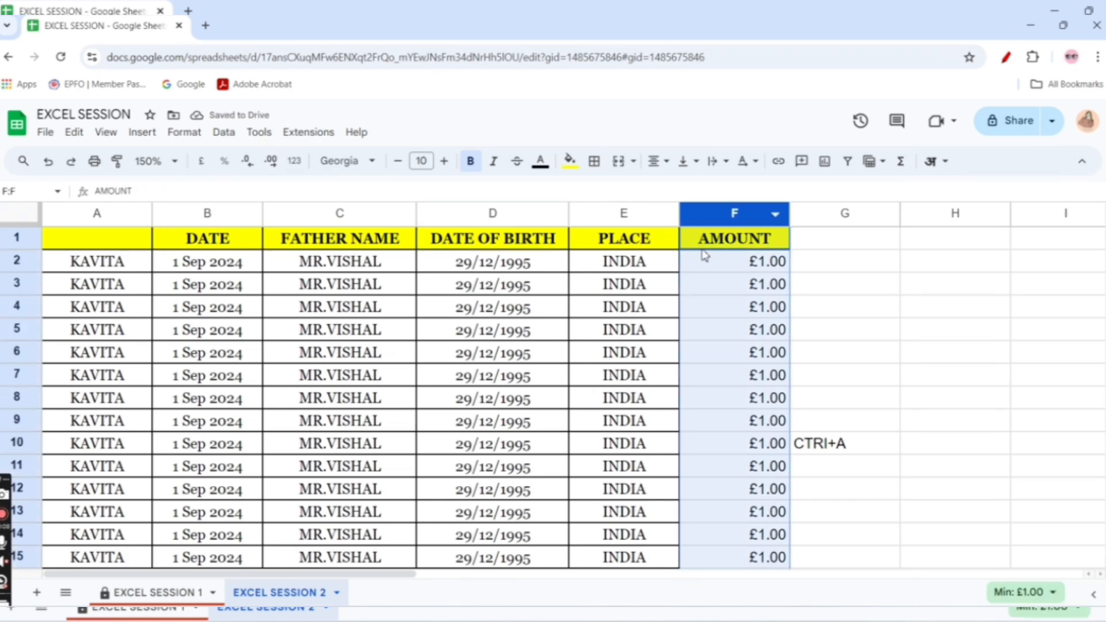
pyautogui.click(294, 161)
pyautogui.click(346, 251)
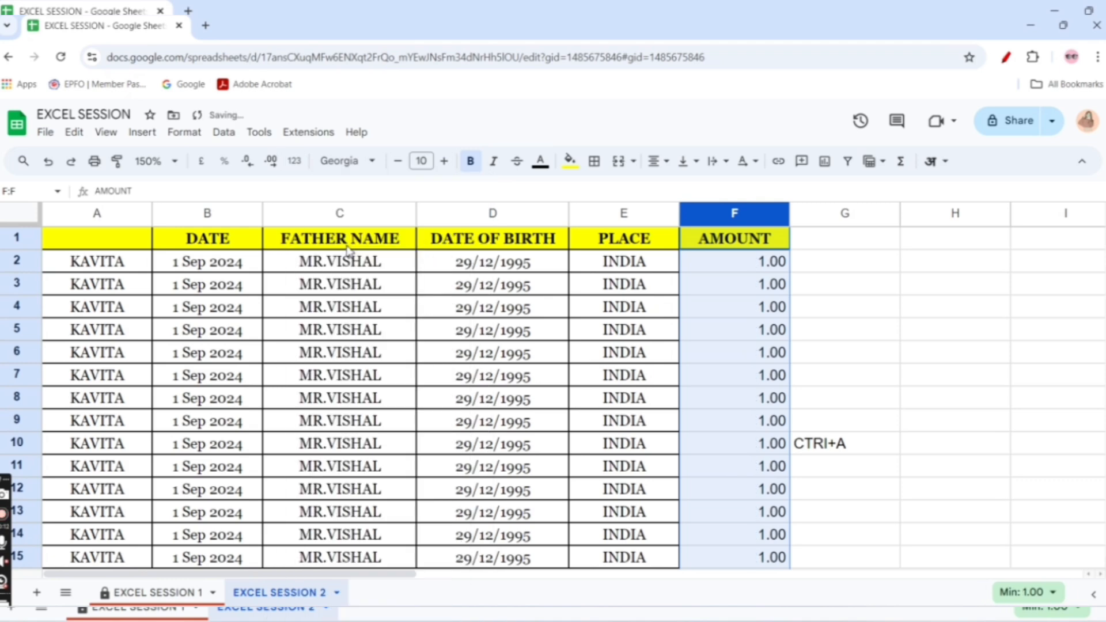
# Try the Percent and Scientific number formats on the AMOUNT column
pyautogui.click(294, 161)
pyautogui.click(348, 275)
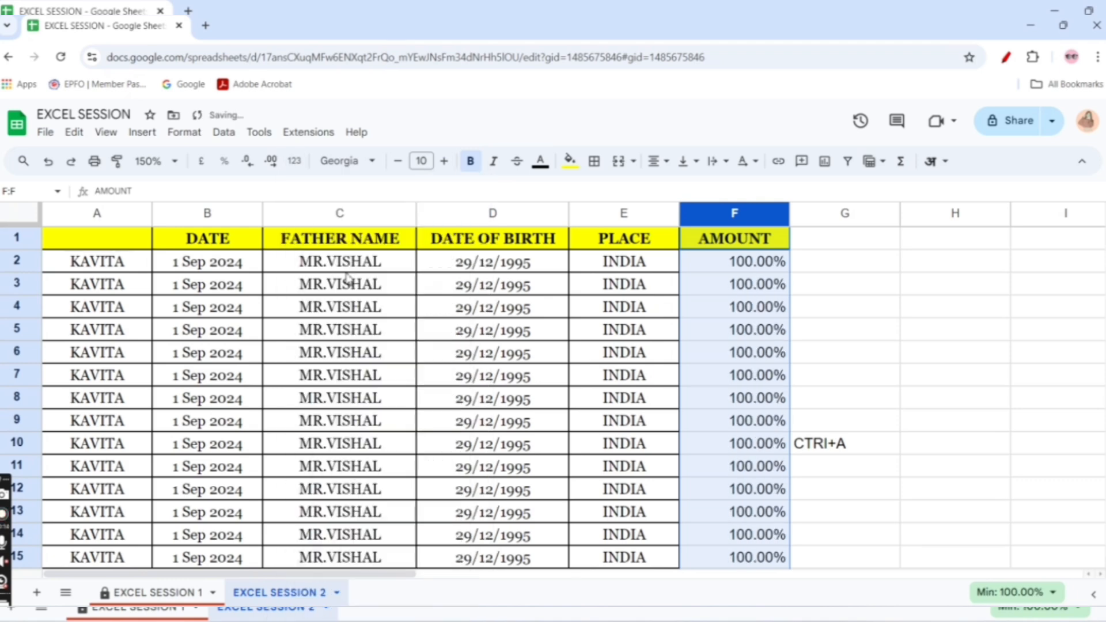
pyautogui.click(295, 161)
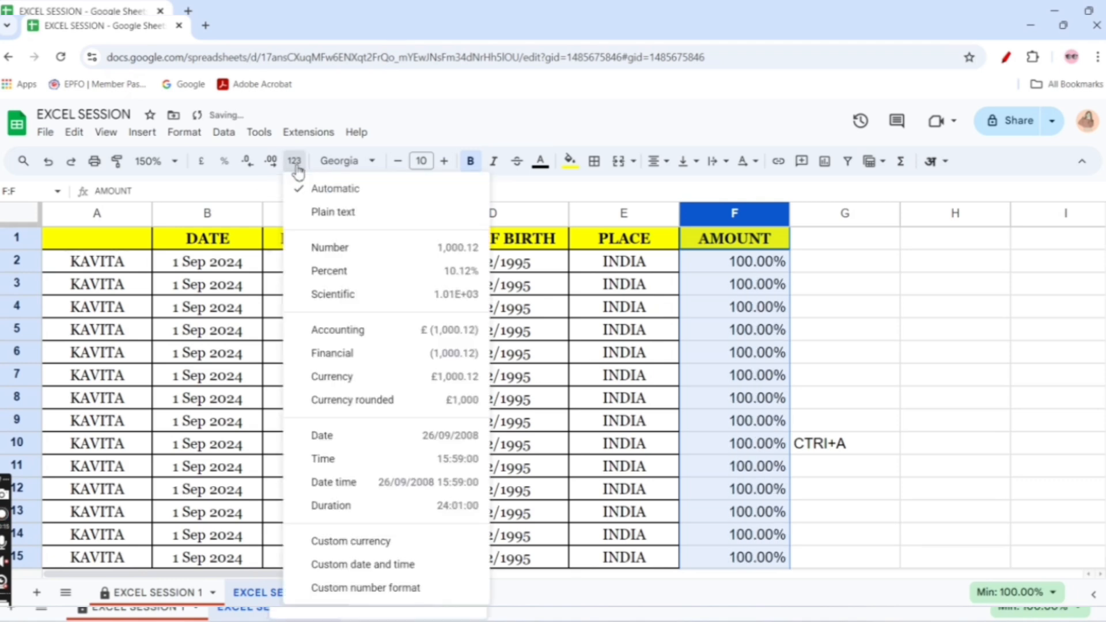
pyautogui.click(337, 295)
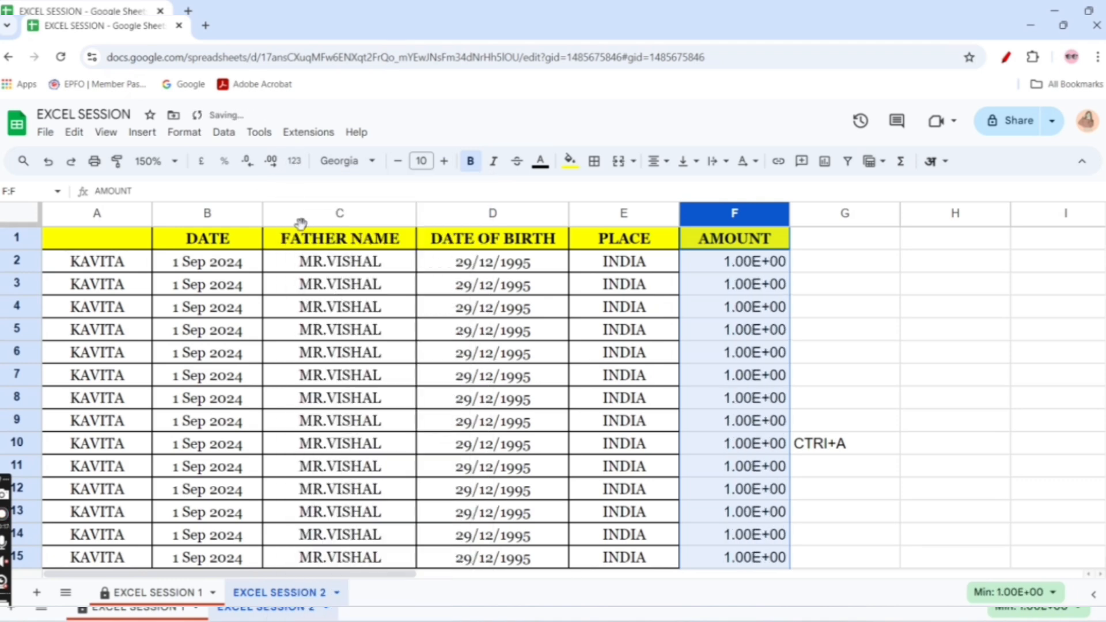
# Try the Accounting, Currency and Currency rounded formats on the AMOUNT column
pyautogui.click(295, 163)
pyautogui.click(373, 329)
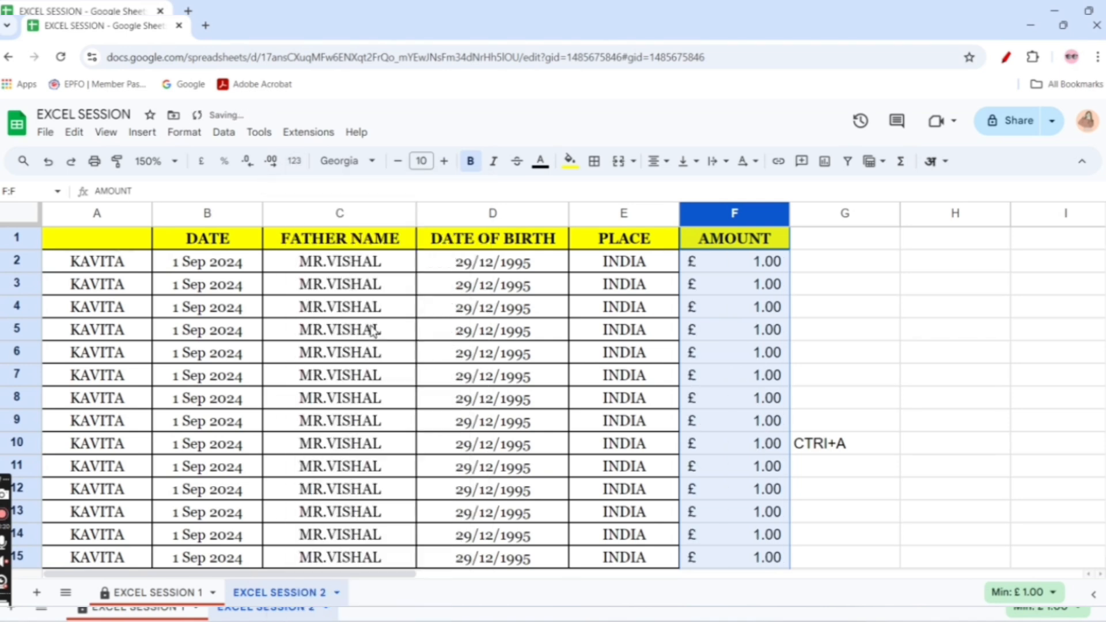
pyautogui.click(295, 162)
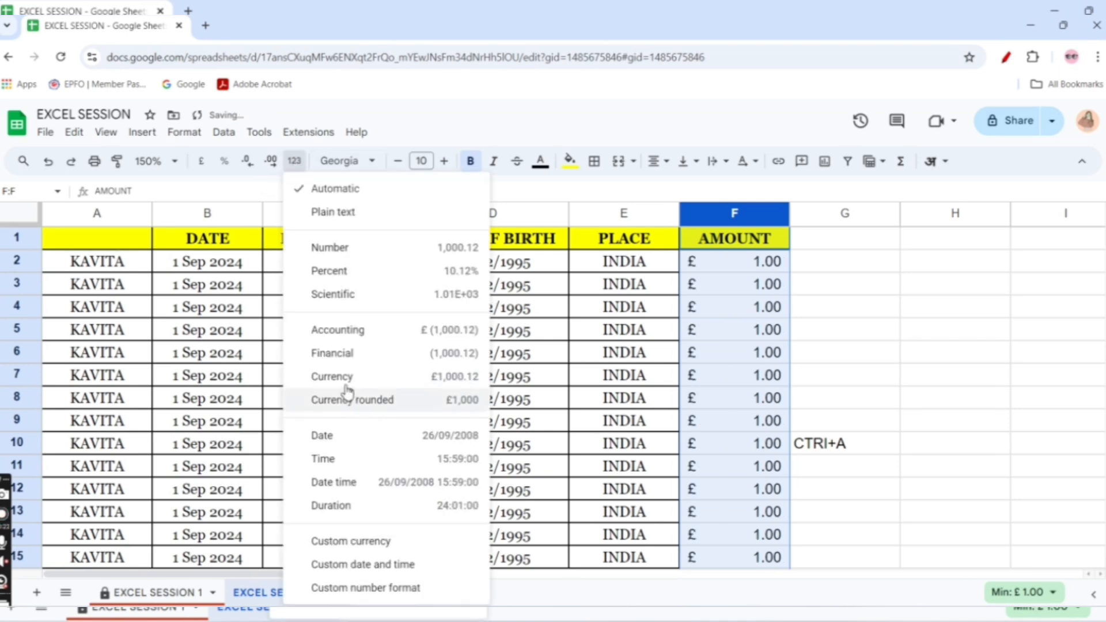
pyautogui.click(344, 381)
pyautogui.click(294, 161)
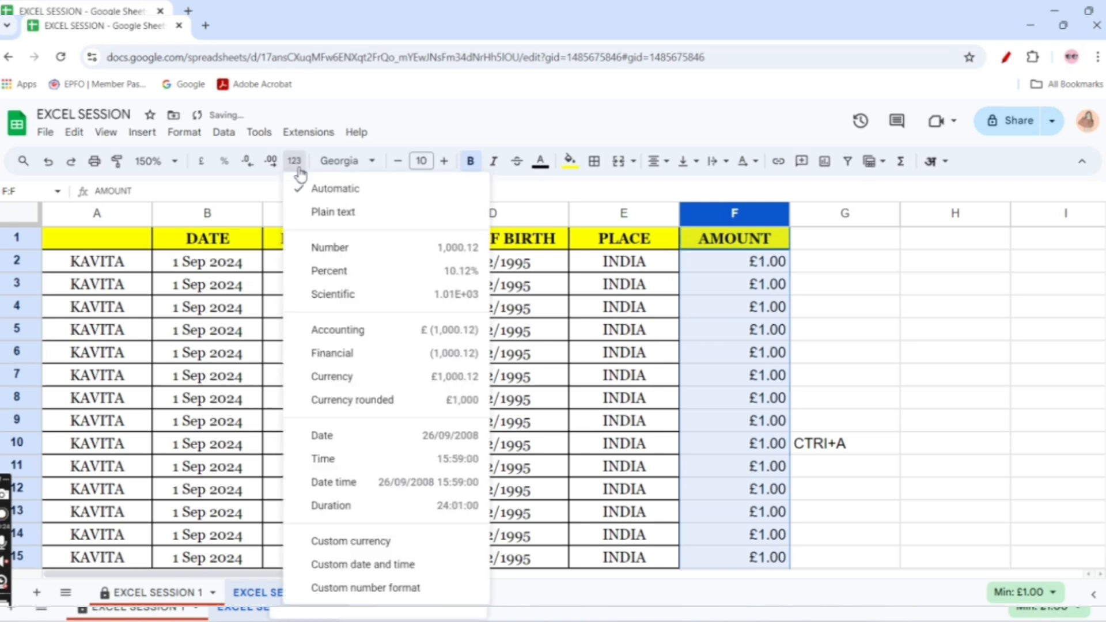
pyautogui.click(383, 402)
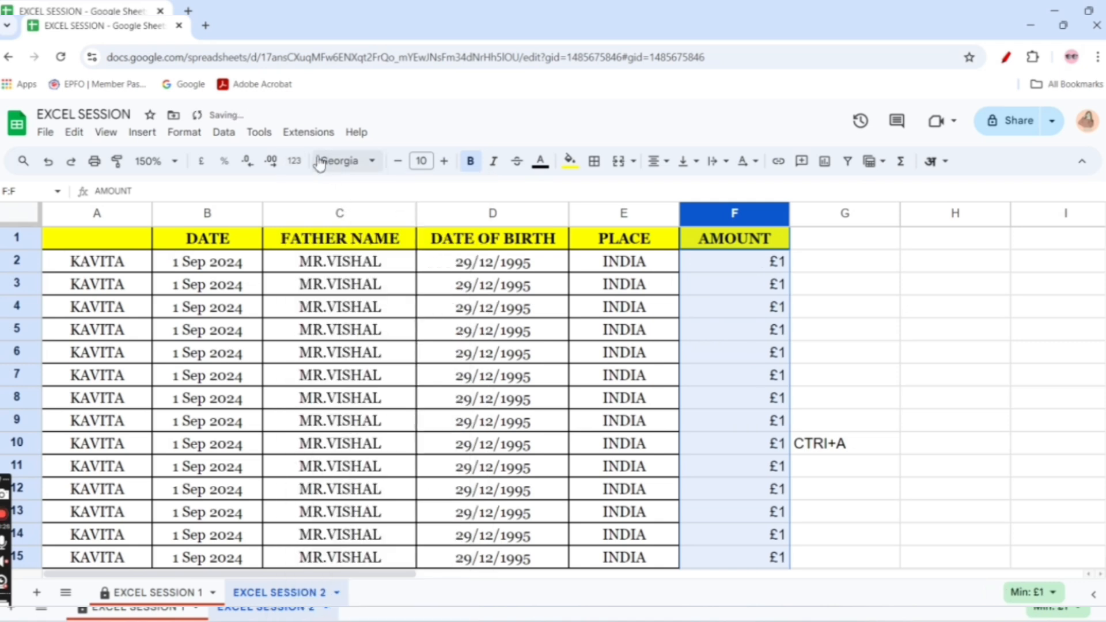
# Try the Date, Time, Duration and Date time formats on the AMOUNT column
pyautogui.click(294, 161)
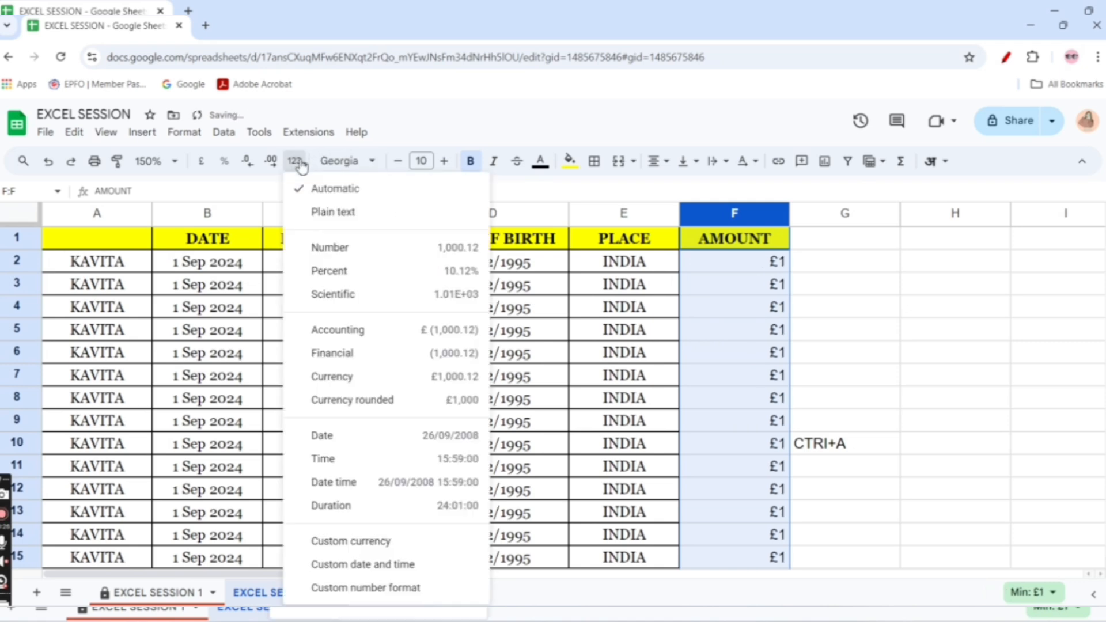
pyautogui.click(367, 444)
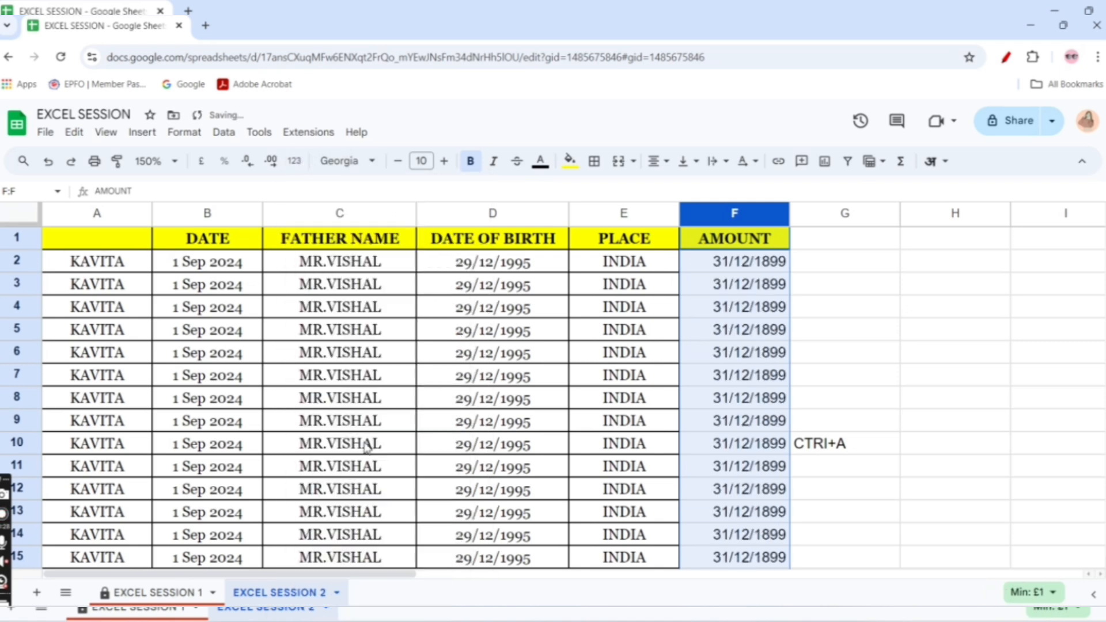
pyautogui.click(294, 161)
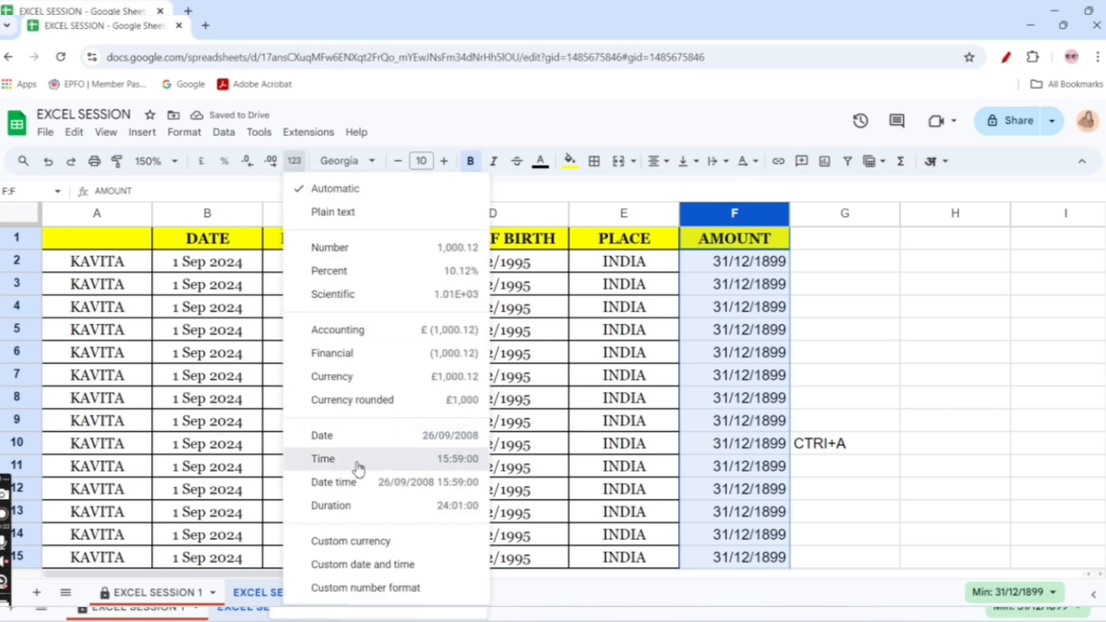
pyautogui.click(357, 465)
pyautogui.click(294, 162)
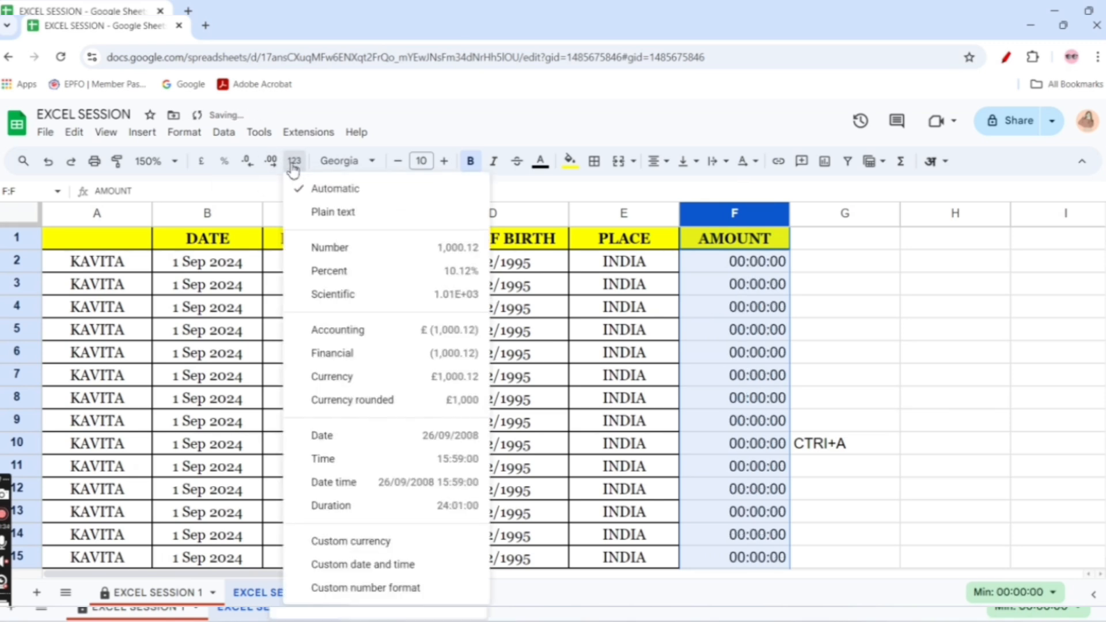
pyautogui.click(340, 507)
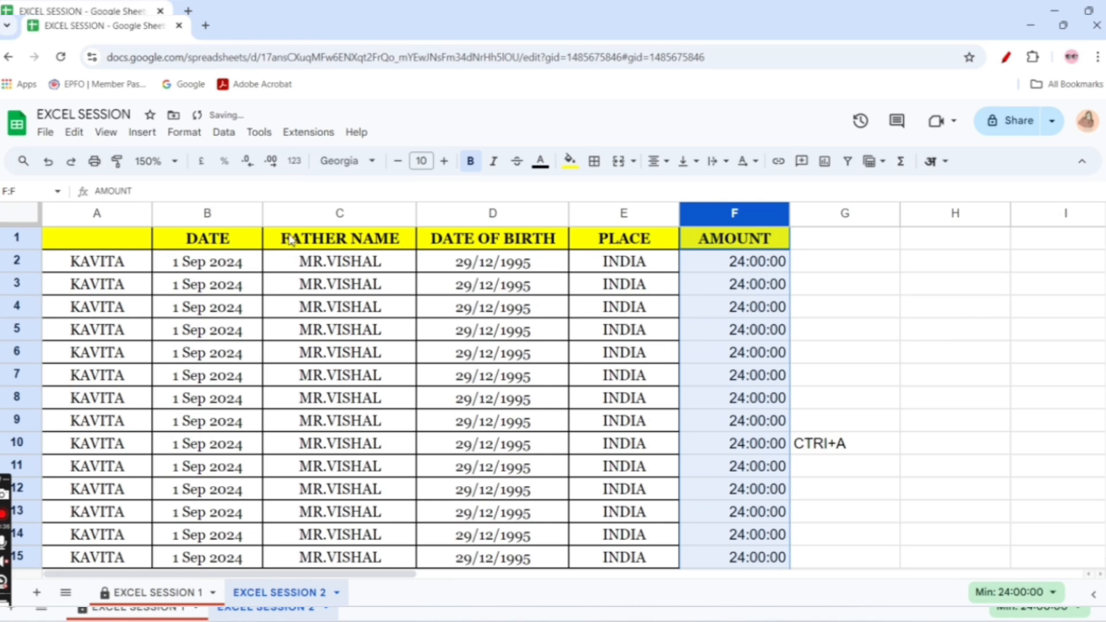
pyautogui.click(294, 162)
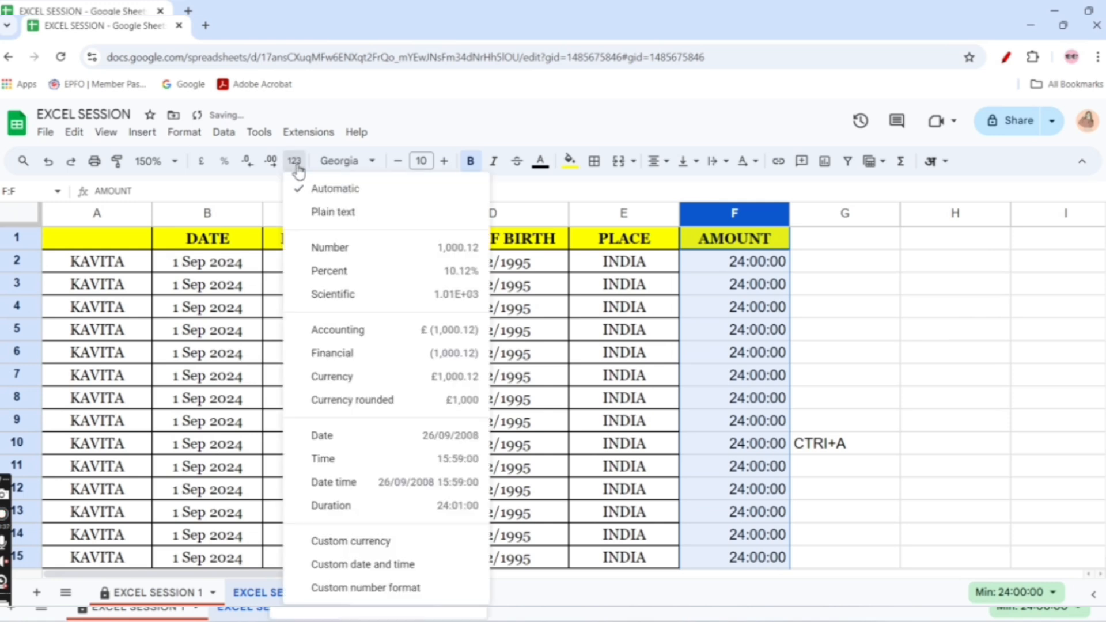
pyautogui.click(379, 489)
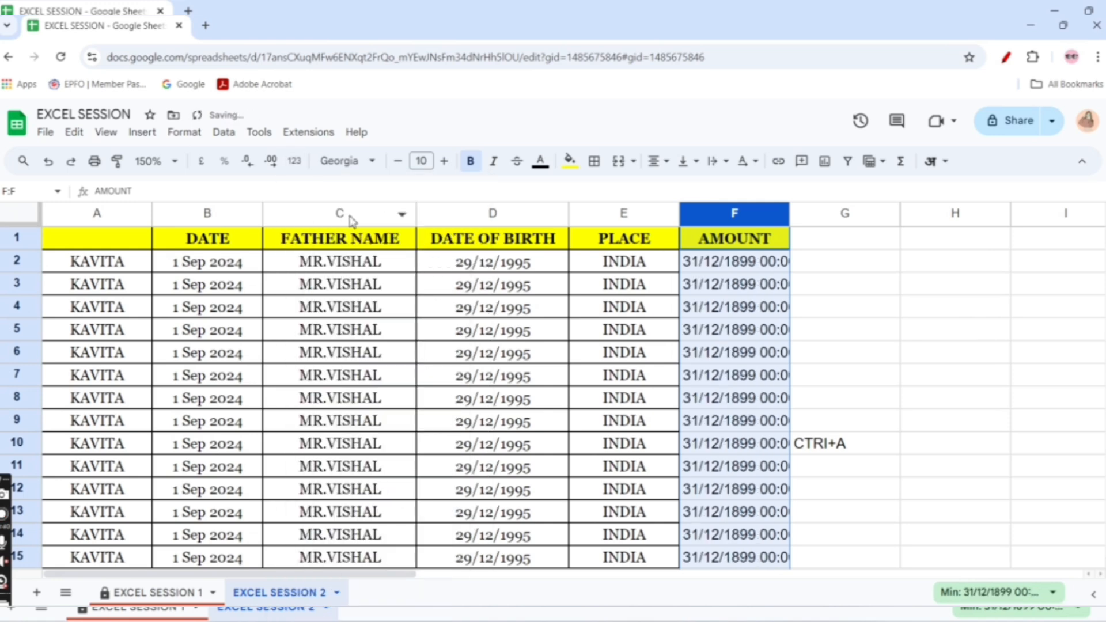
# Apply the custom date and time format "5 Aug 1930" to the AMOUNT column
pyautogui.click(294, 161)
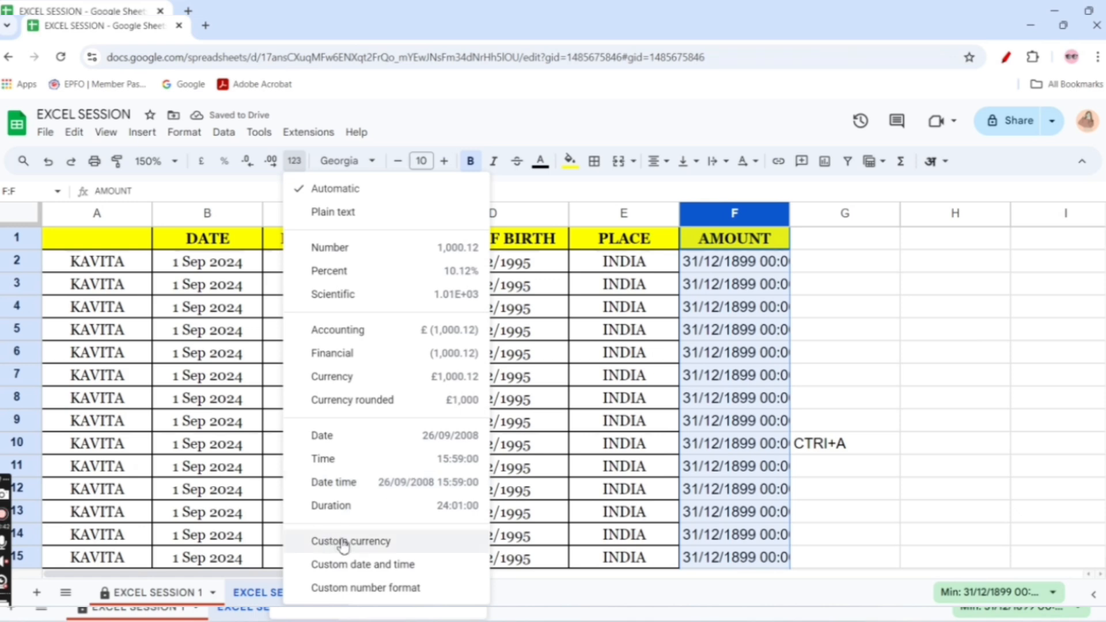
pyautogui.click(345, 567)
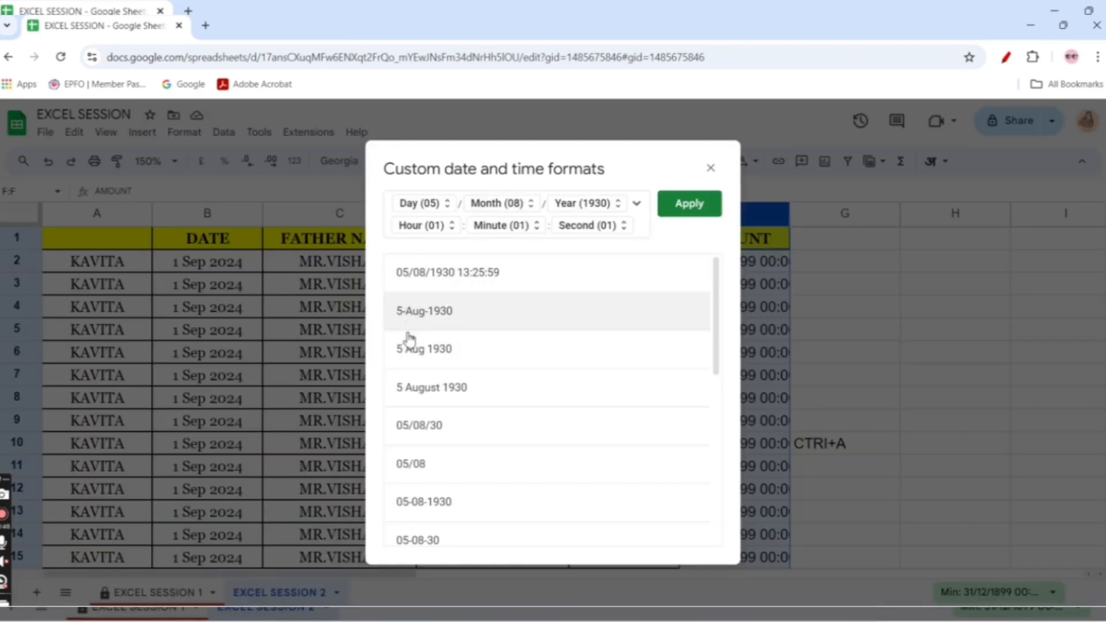
pyautogui.click(409, 353)
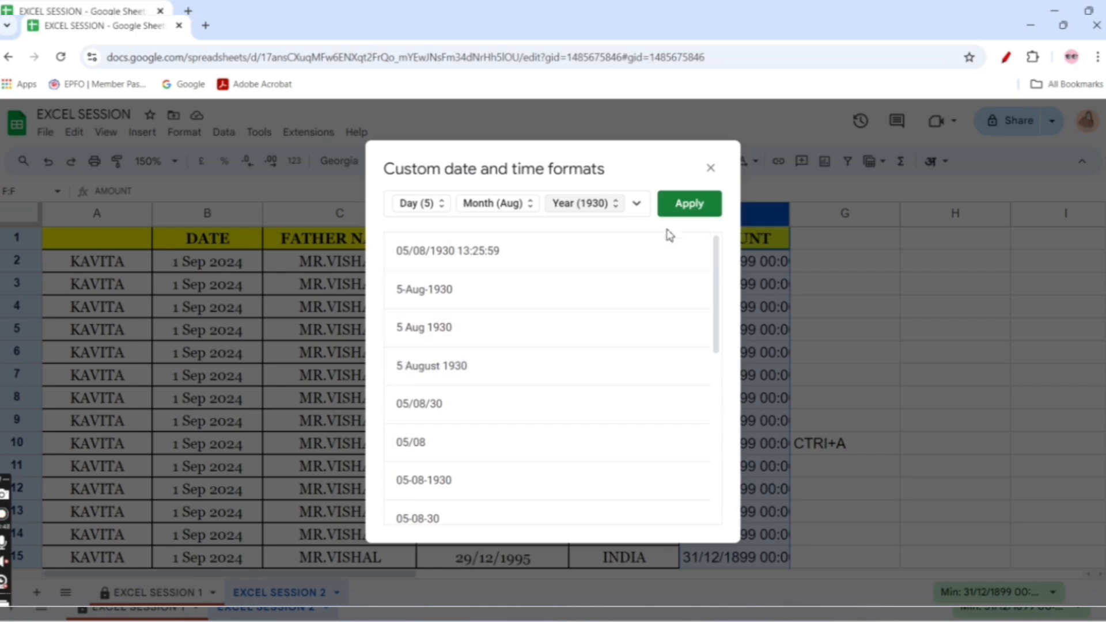
pyautogui.click(681, 212)
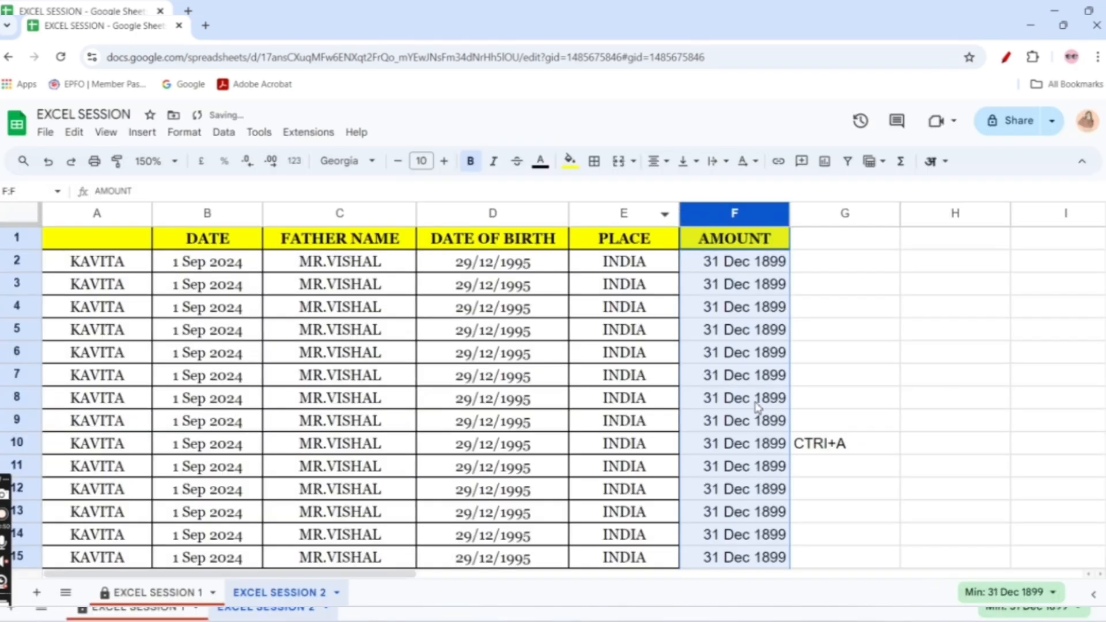
# Try the Number and Accounting formats on the AMOUNT column and finish with Currency rounded
pyautogui.click(295, 162)
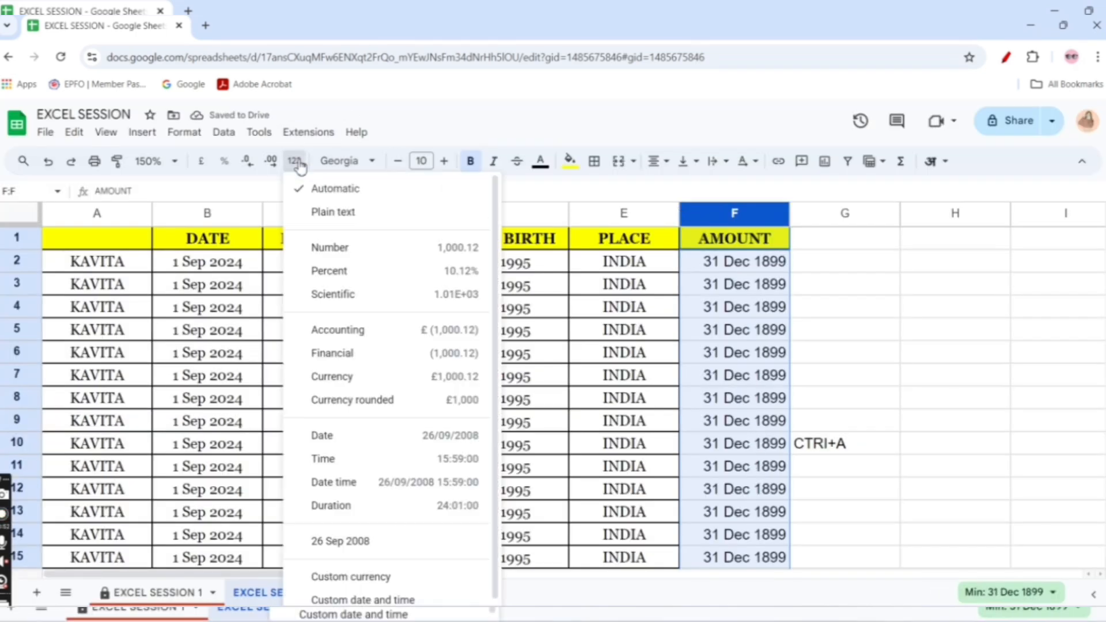
pyautogui.click(351, 244)
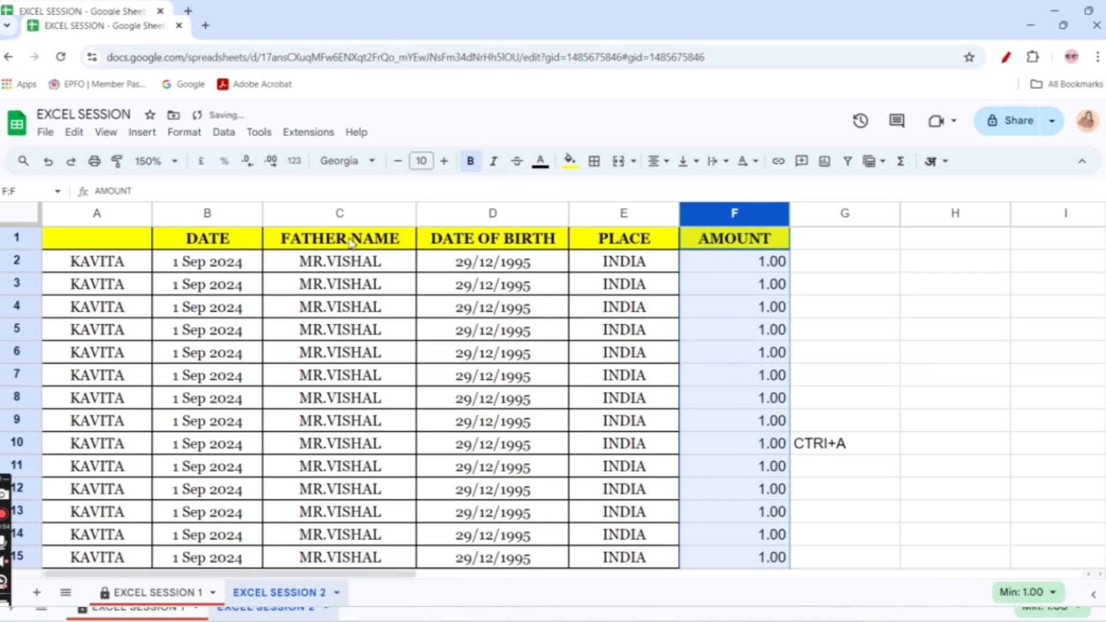
pyautogui.click(293, 161)
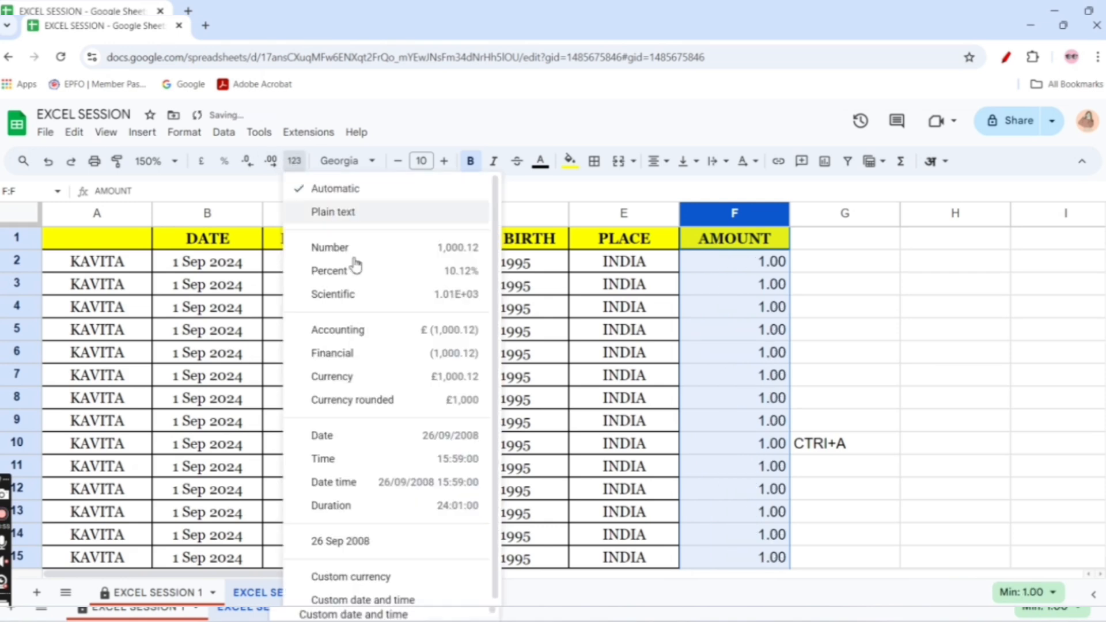
pyautogui.click(378, 331)
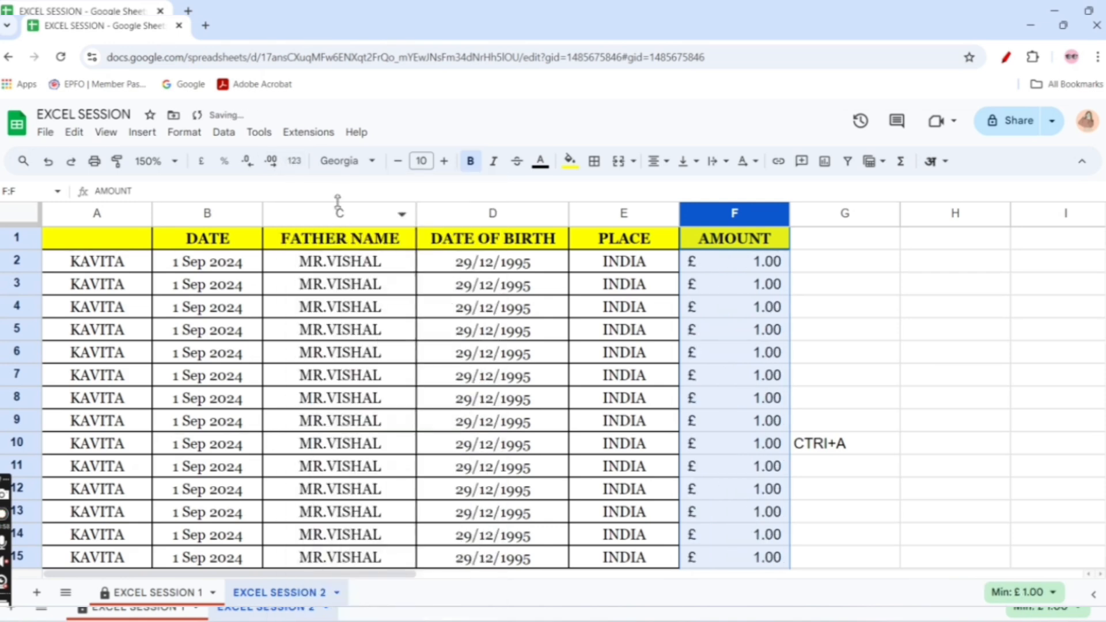
pyautogui.click(295, 162)
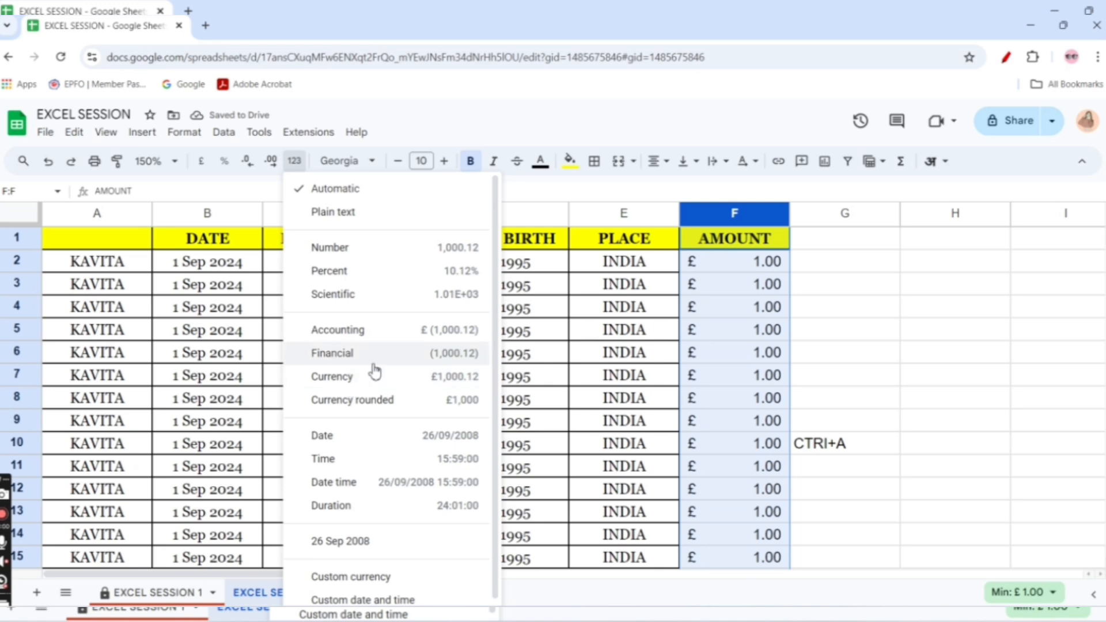
pyautogui.click(366, 410)
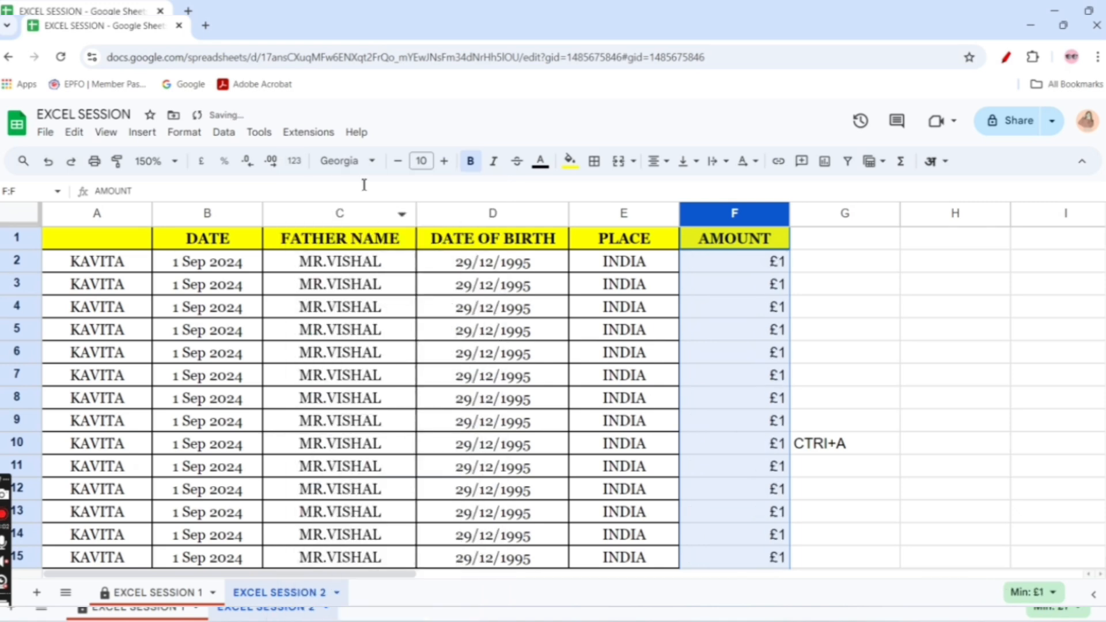
# Try the Merriweather, Lobster and Arial fonts on cells C2:D6 and set them back to Georgia
pyautogui.moveTo(302, 256); pyautogui.dragTo(481, 363)
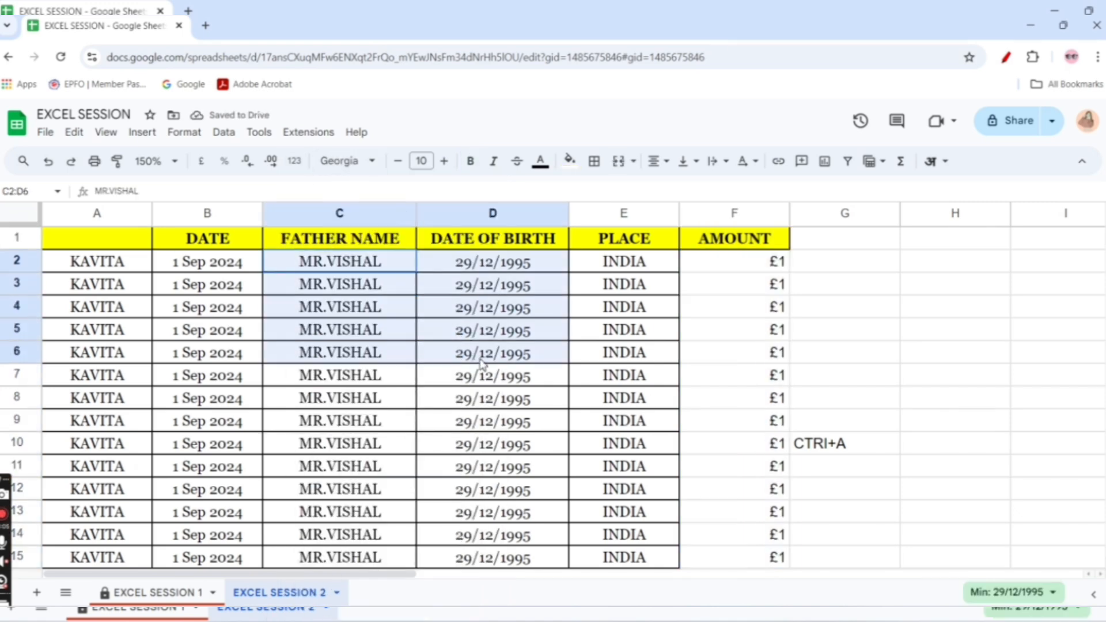
pyautogui.click(348, 161)
pyautogui.click(360, 330)
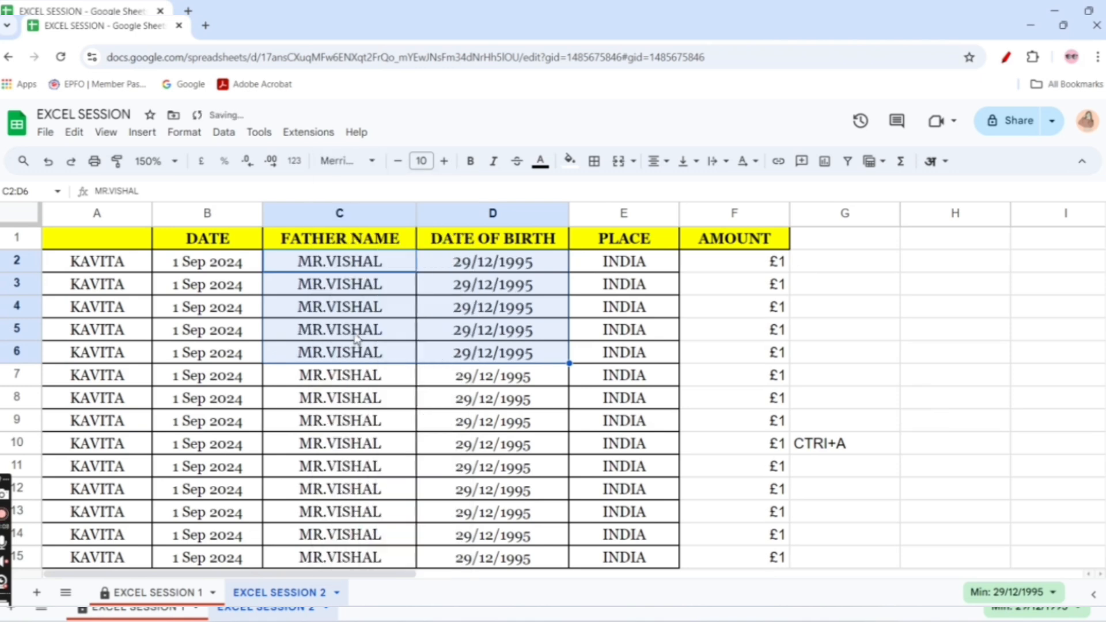
pyautogui.click(357, 161)
pyautogui.click(361, 354)
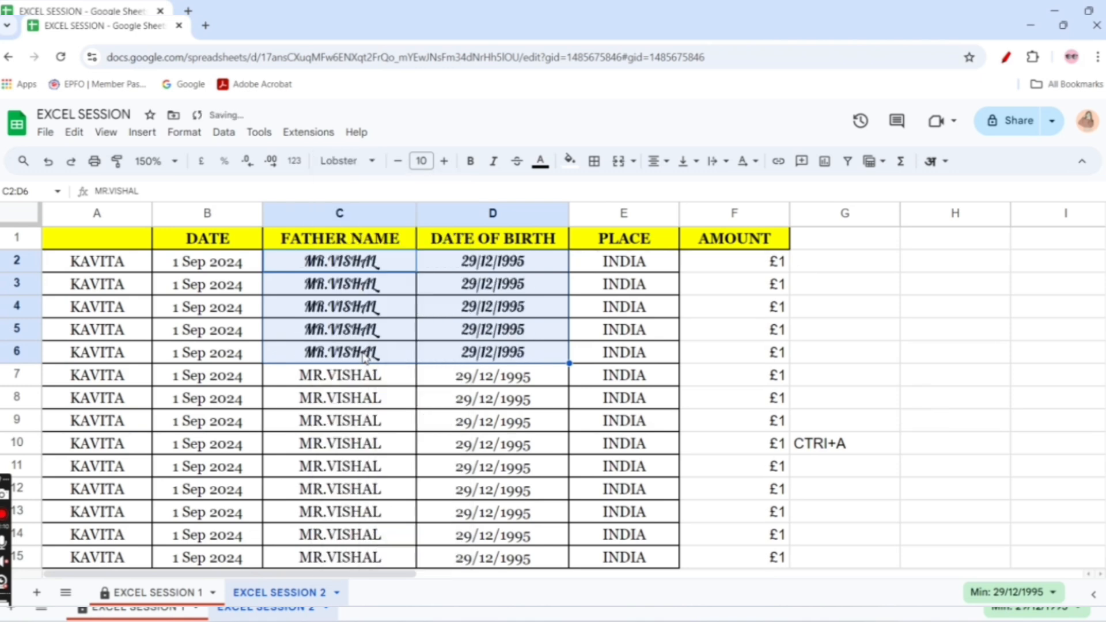
pyautogui.click(357, 160)
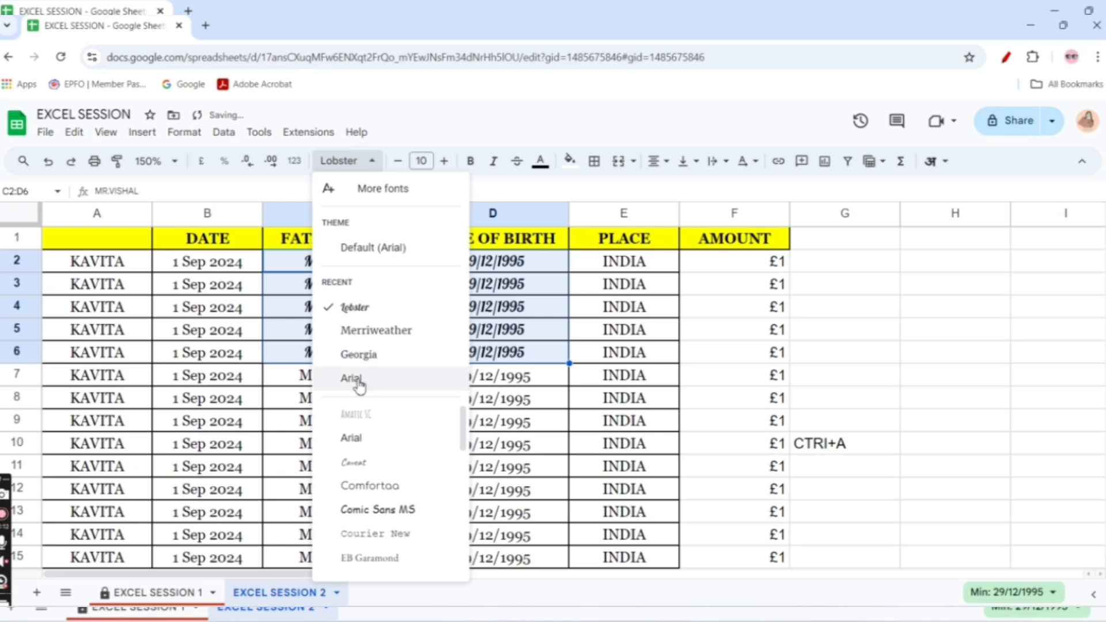
pyautogui.click(357, 379)
pyautogui.click(354, 161)
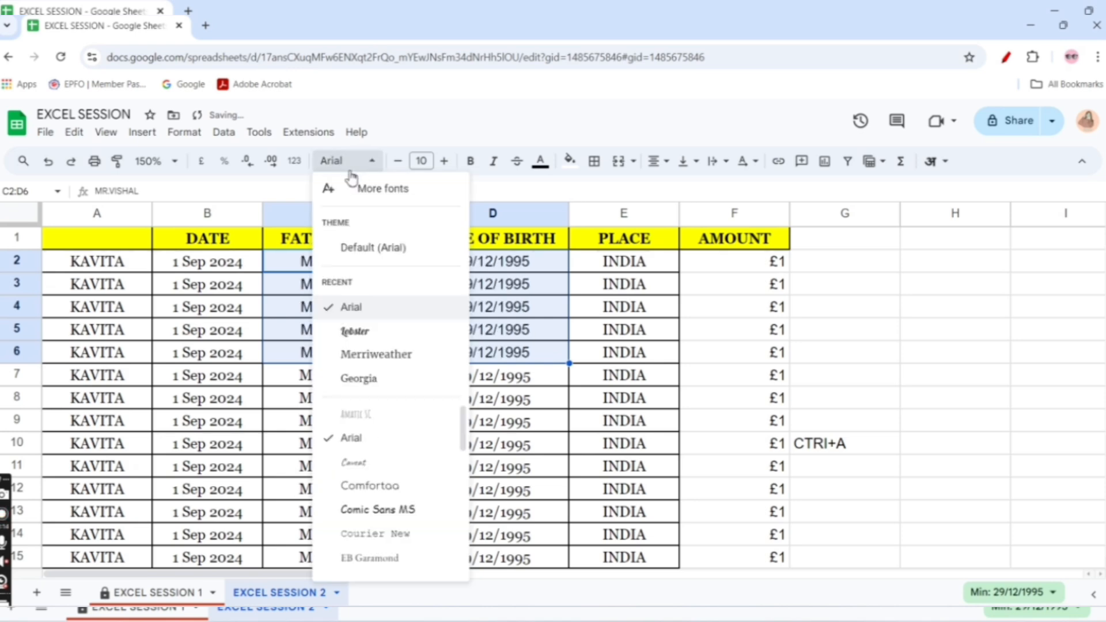
pyautogui.click(358, 377)
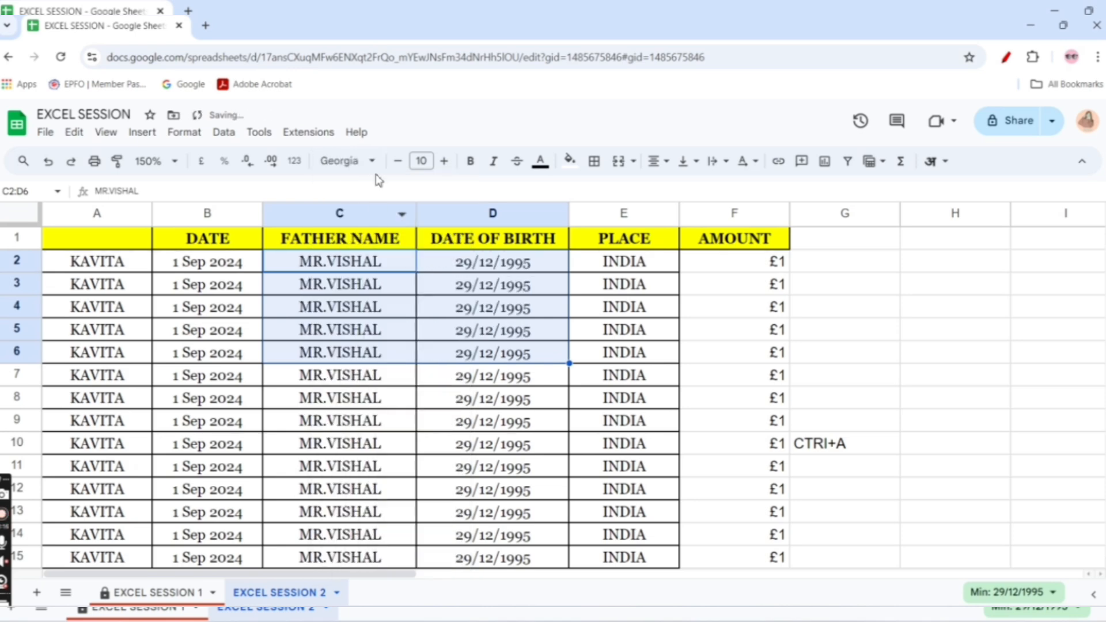
# Increase the font size of cells C2:D6 stepwise to 17 and reduce it back to 10
pyautogui.click(446, 163)
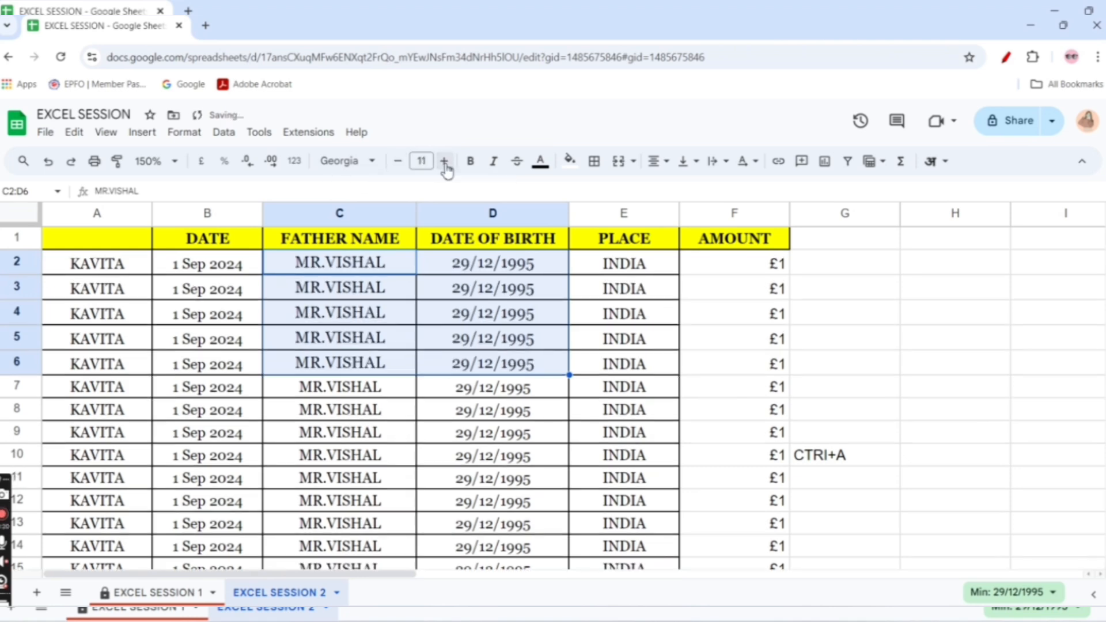
pyautogui.click(445, 163)
pyautogui.click(446, 163)
pyautogui.click(445, 163)
pyautogui.click(445, 163)
pyautogui.click(446, 163)
pyautogui.click(445, 163)
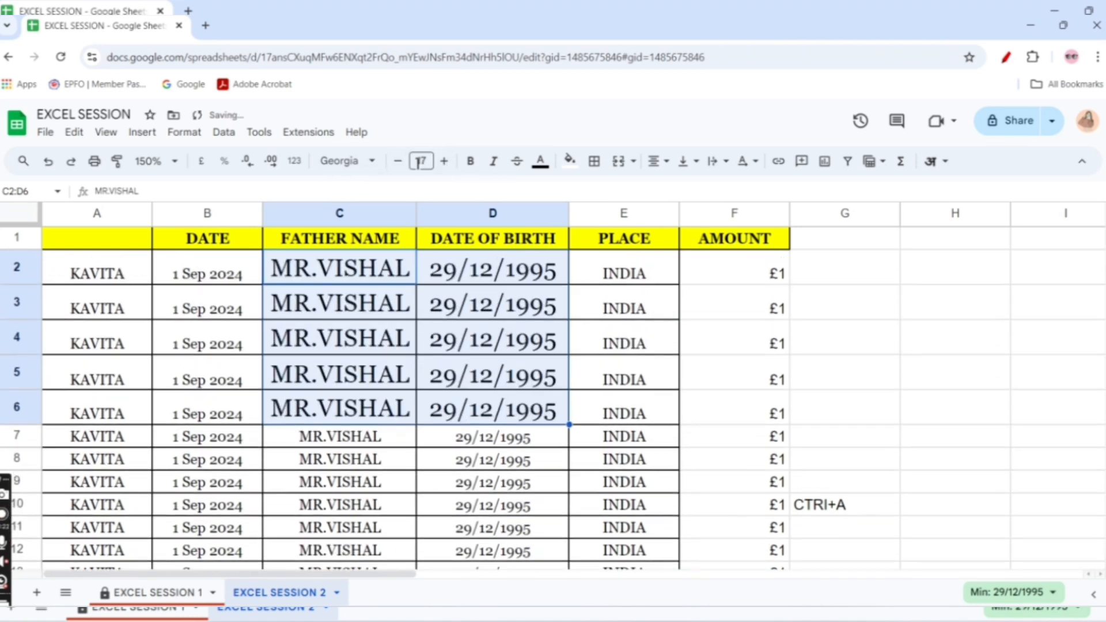
pyautogui.click(399, 163)
pyautogui.click(398, 163)
pyautogui.click(398, 163)
pyautogui.click(398, 163)
pyautogui.click(399, 163)
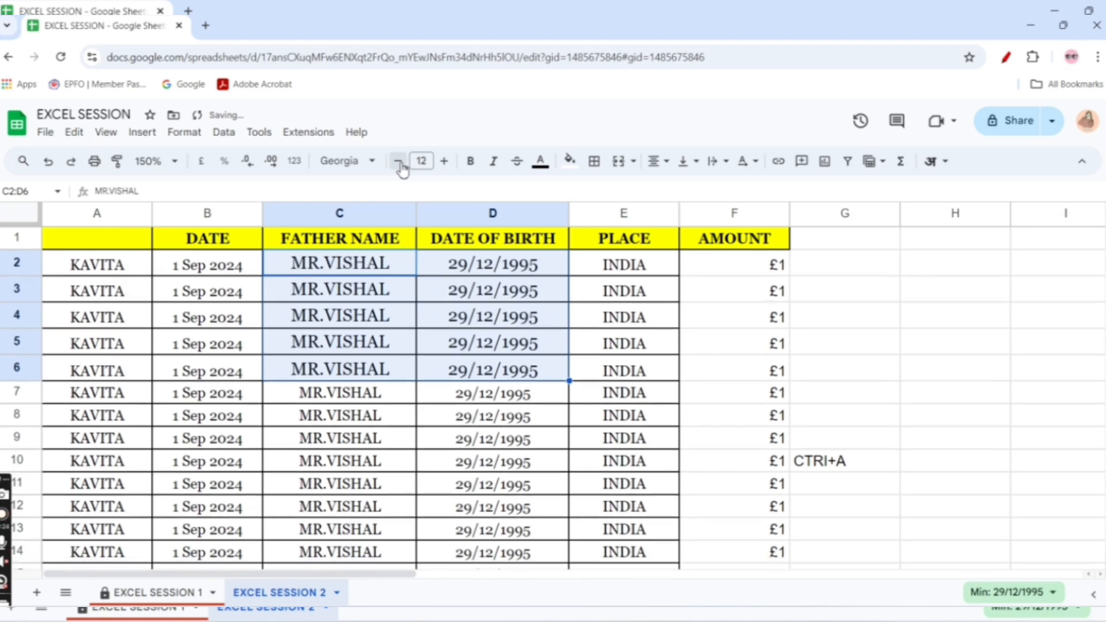
pyautogui.click(398, 164)
pyautogui.click(398, 163)
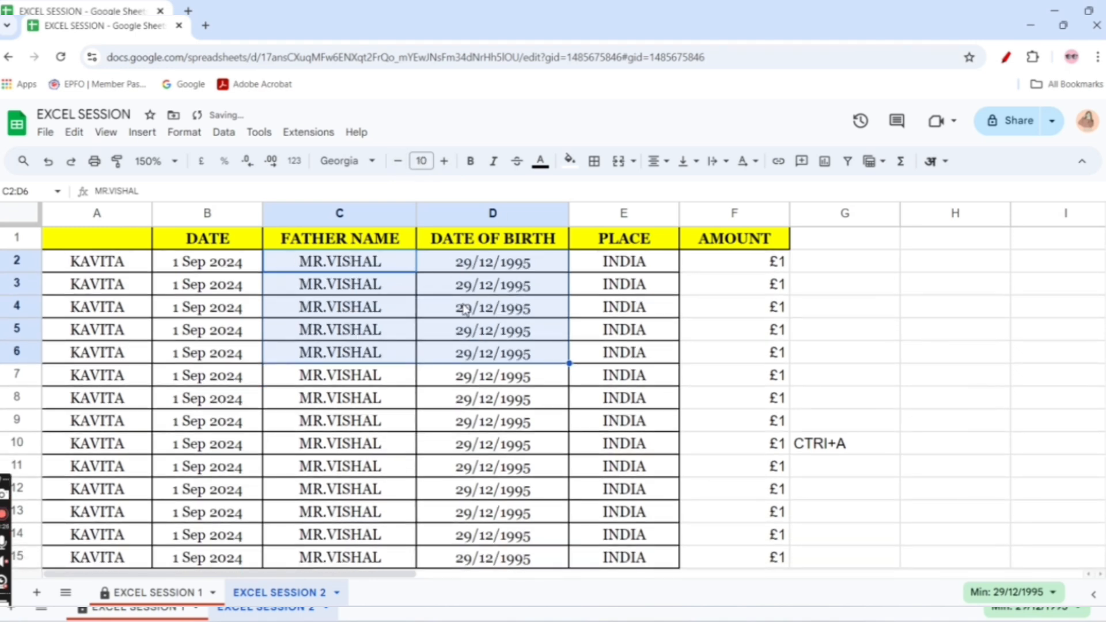
# Toggle bold on cells C2:D6 on and off, leaving the text unbolded
pyautogui.click(472, 163)
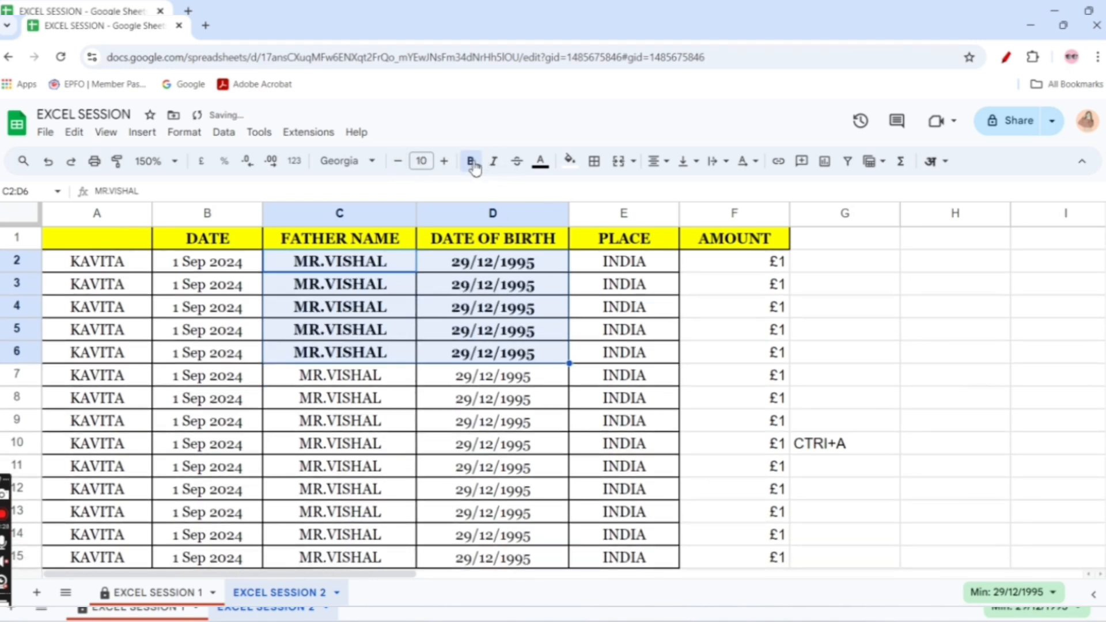
pyautogui.click(471, 162)
pyautogui.click(471, 162)
pyautogui.click(472, 163)
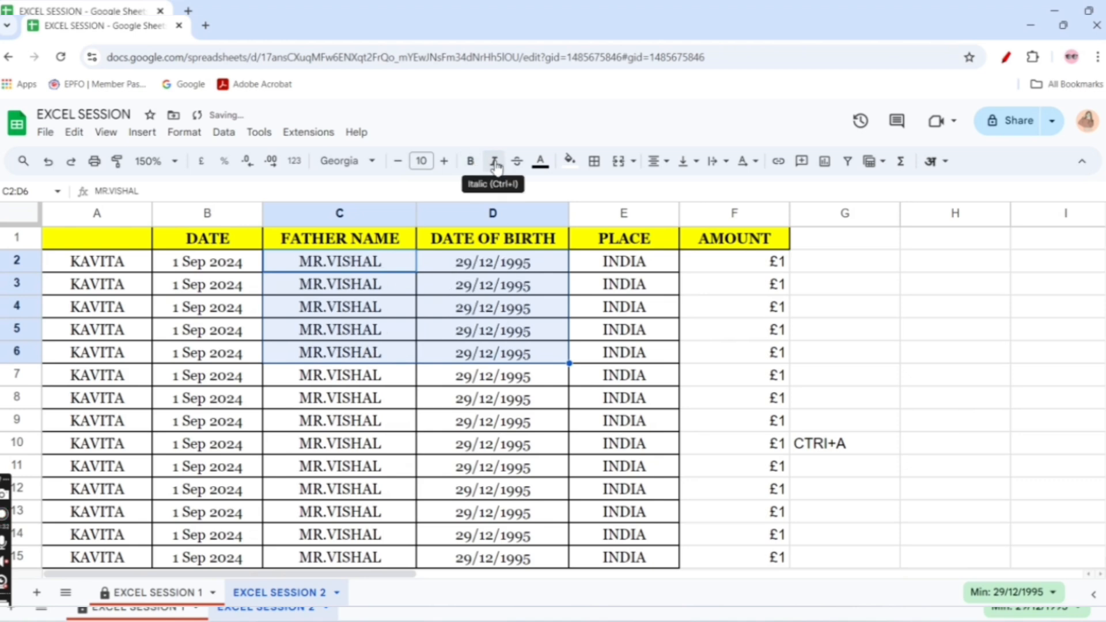
# Toggle italics on cells C2:D6, leaving the text italic
pyautogui.click(495, 164)
pyautogui.click(495, 164)
pyautogui.click(495, 165)
pyautogui.click(461, 377)
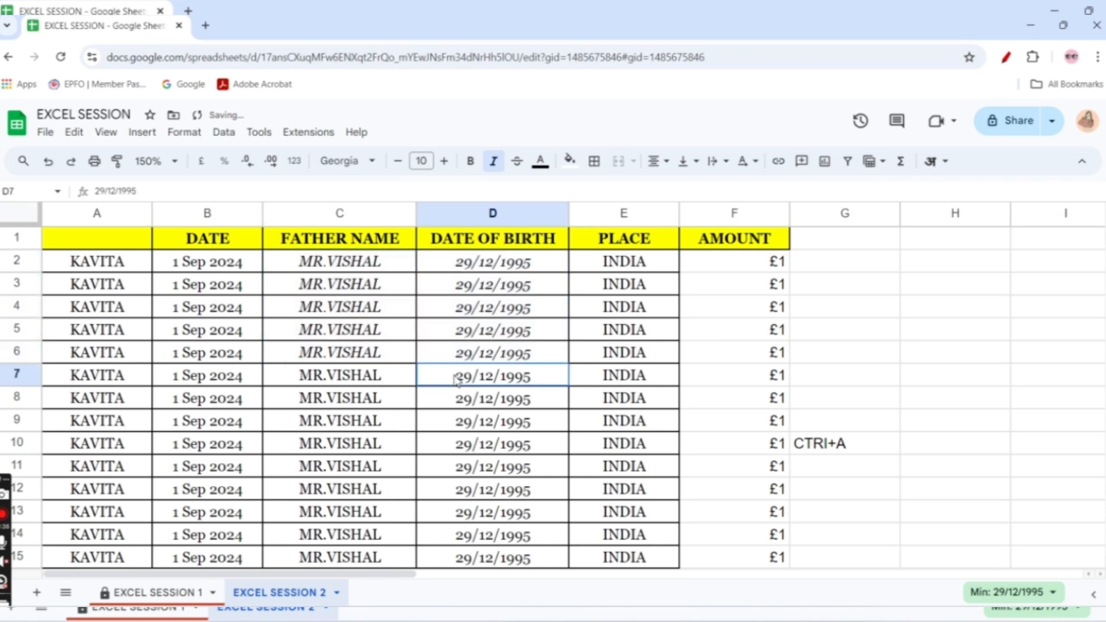
# Toggle italics on the range C2:D7, leaving the text upright
pyautogui.moveTo(459, 357); pyautogui.dragTo(500, 378)
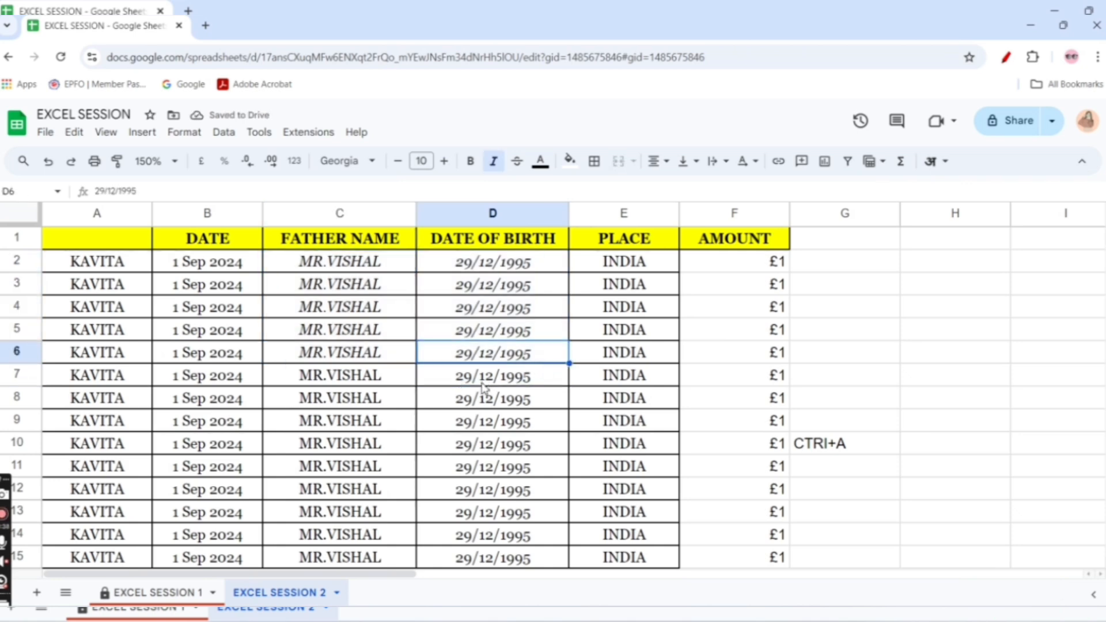
pyautogui.moveTo(302, 266); pyautogui.dragTo(558, 371)
pyautogui.click(497, 167)
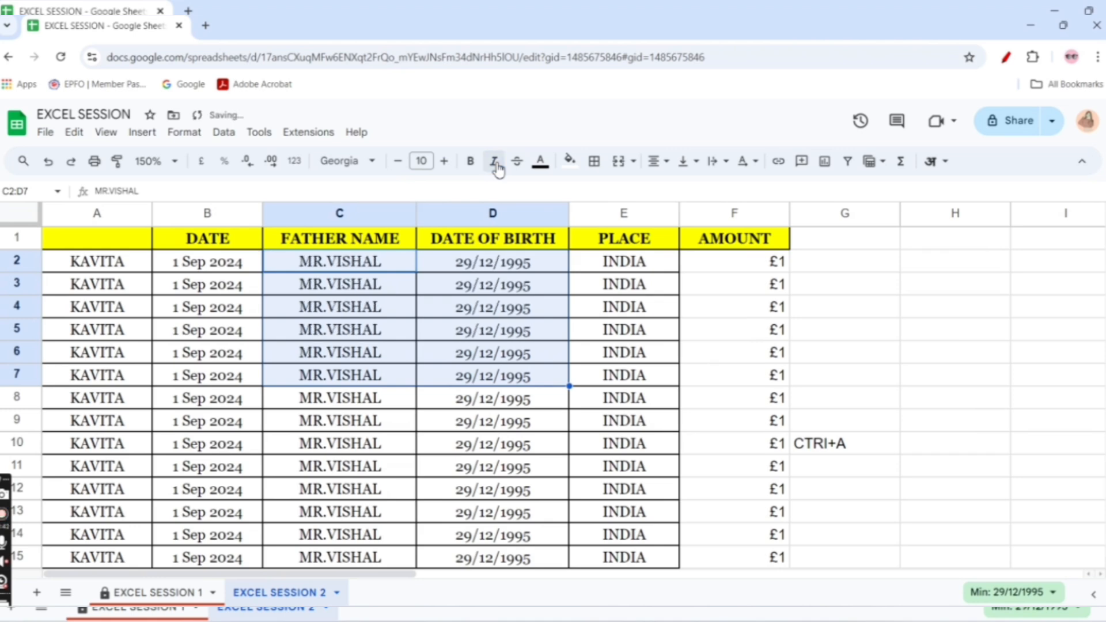
pyautogui.click(496, 169)
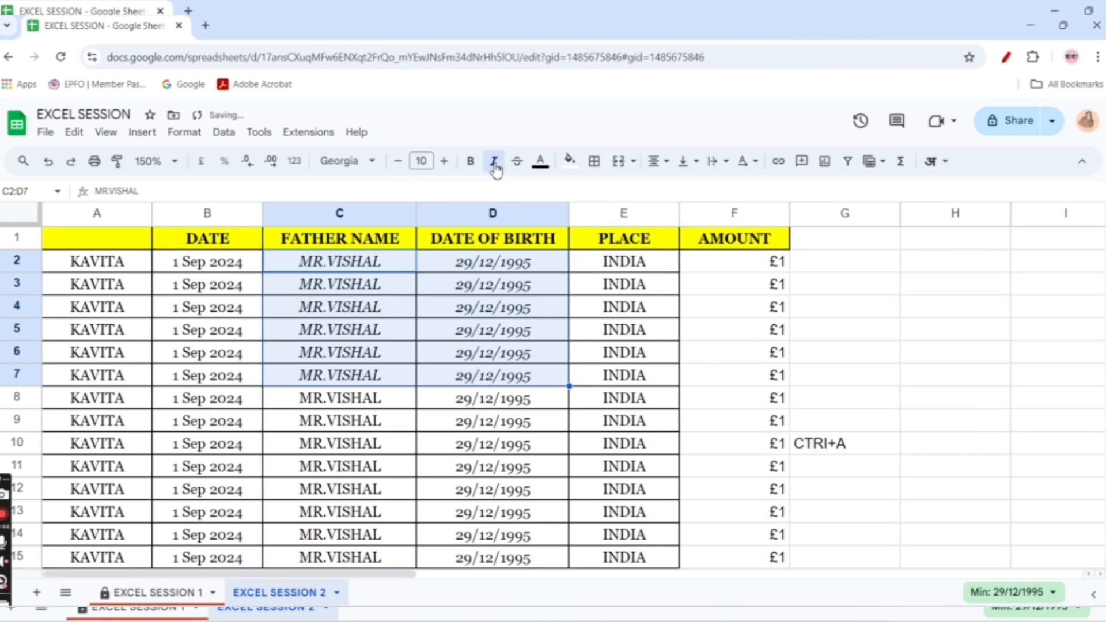
pyautogui.click(496, 169)
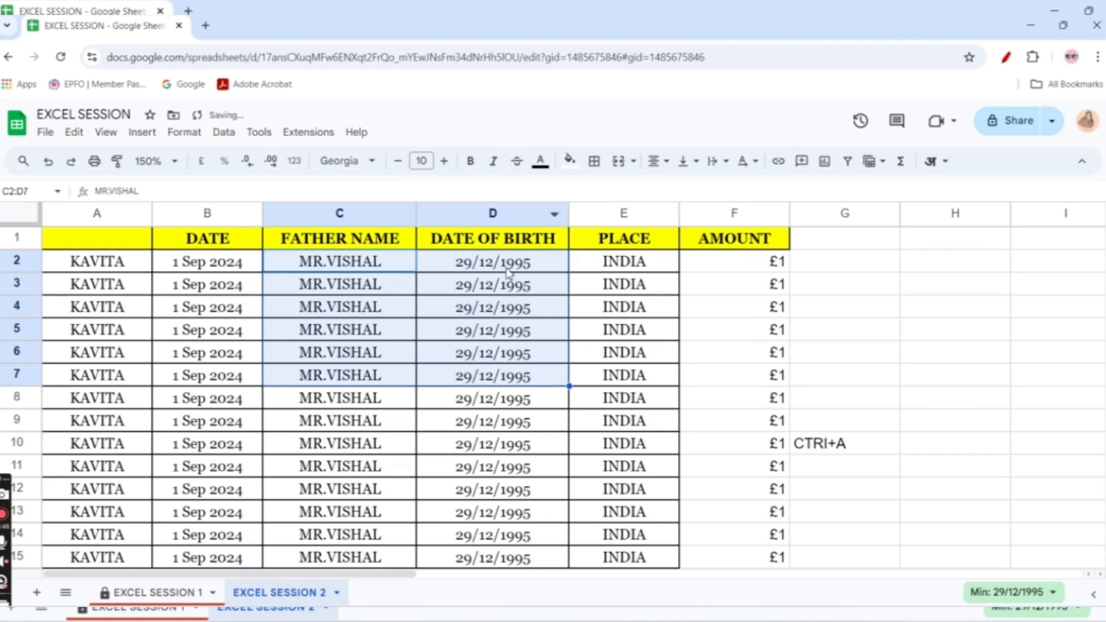
# Apply strikethrough to the dates of birth in D2:D7 and remove it again
pyautogui.moveTo(457, 268); pyautogui.dragTo(459, 380)
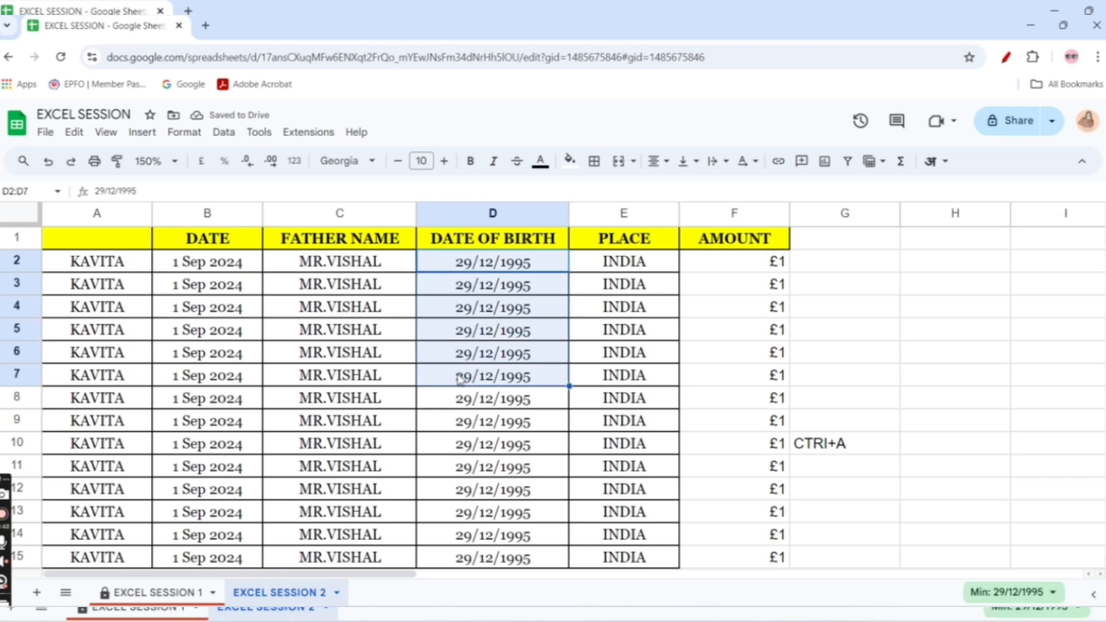
pyautogui.click(517, 165)
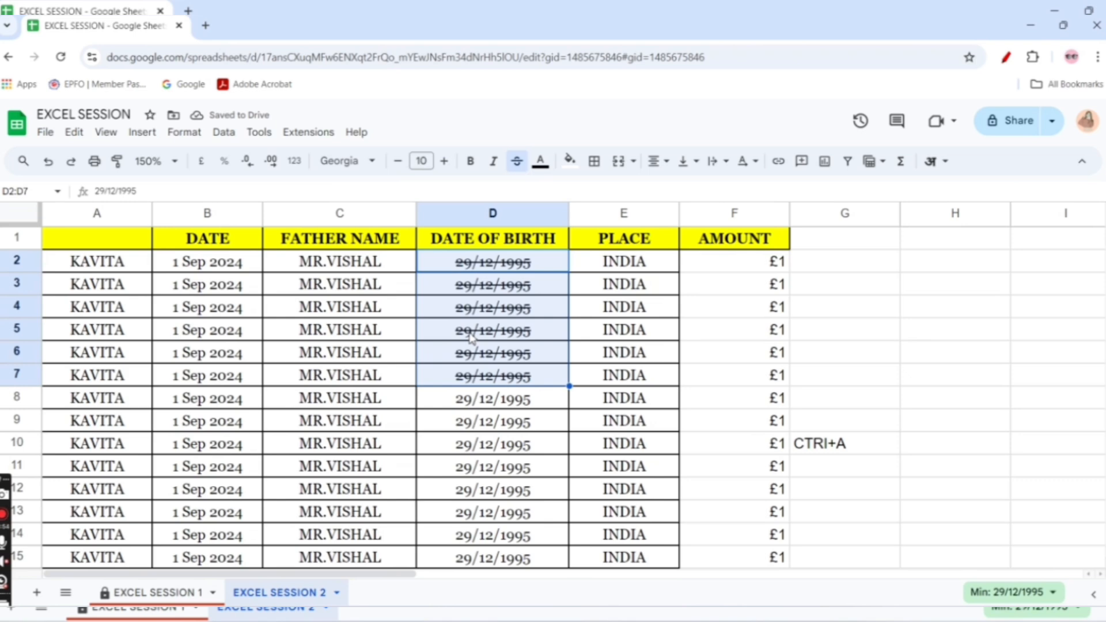
pyautogui.click(518, 156)
# Apply strikethrough to all columns of the first six data rows, A2:F7
pyautogui.click(60, 267)
pyautogui.moveTo(61, 267); pyautogui.dragTo(737, 384)
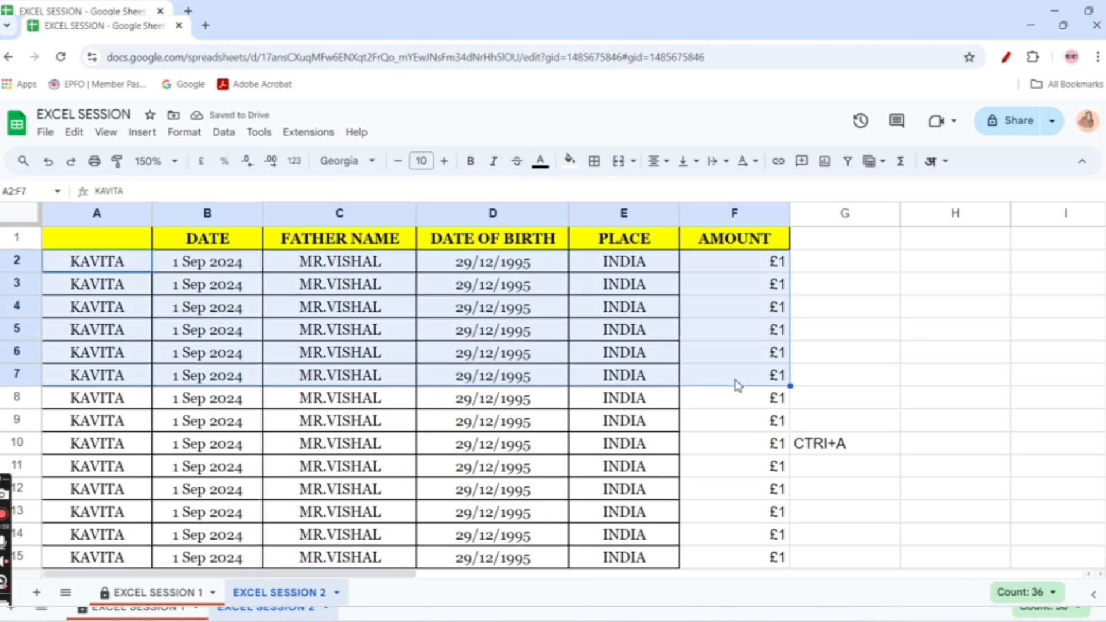
pyautogui.click(518, 163)
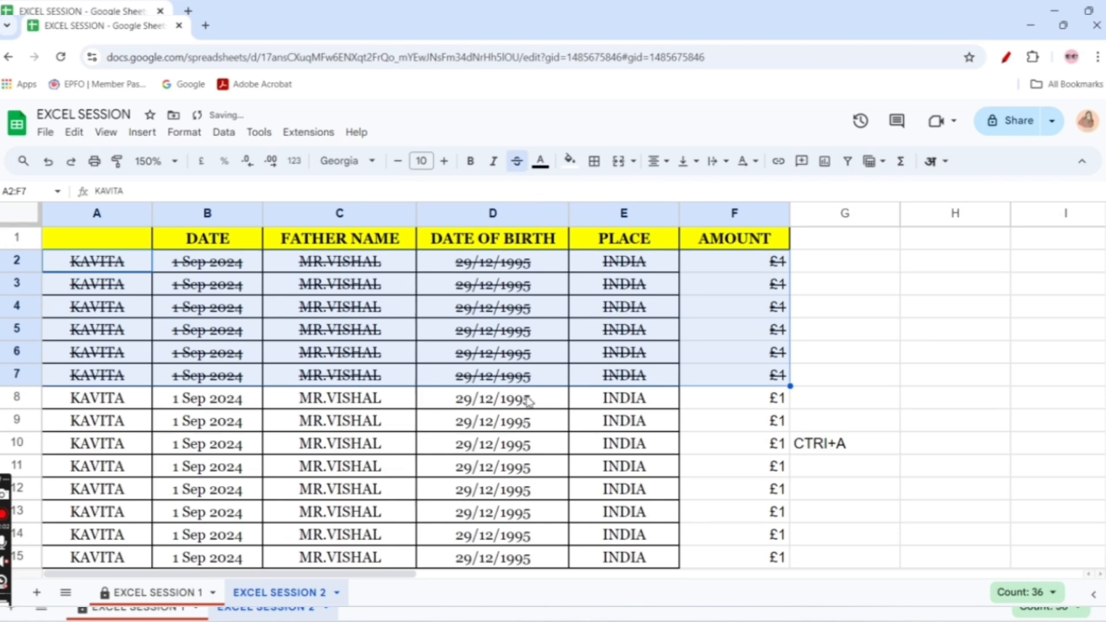
# Colour the text of A2:F7 red and change it to green
pyautogui.click(540, 164)
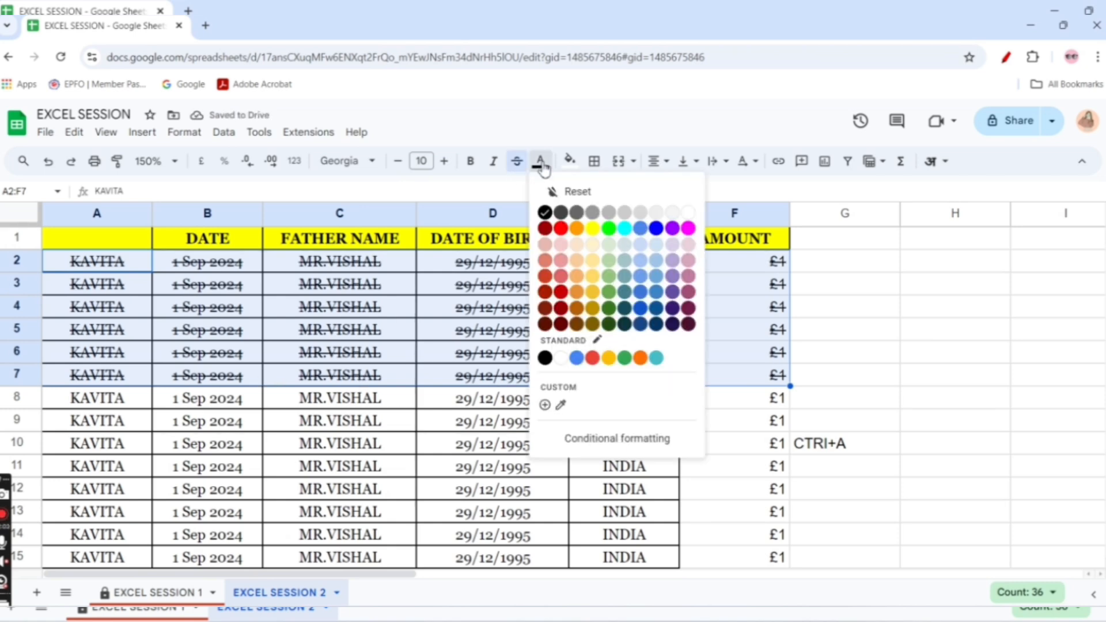
pyautogui.click(561, 228)
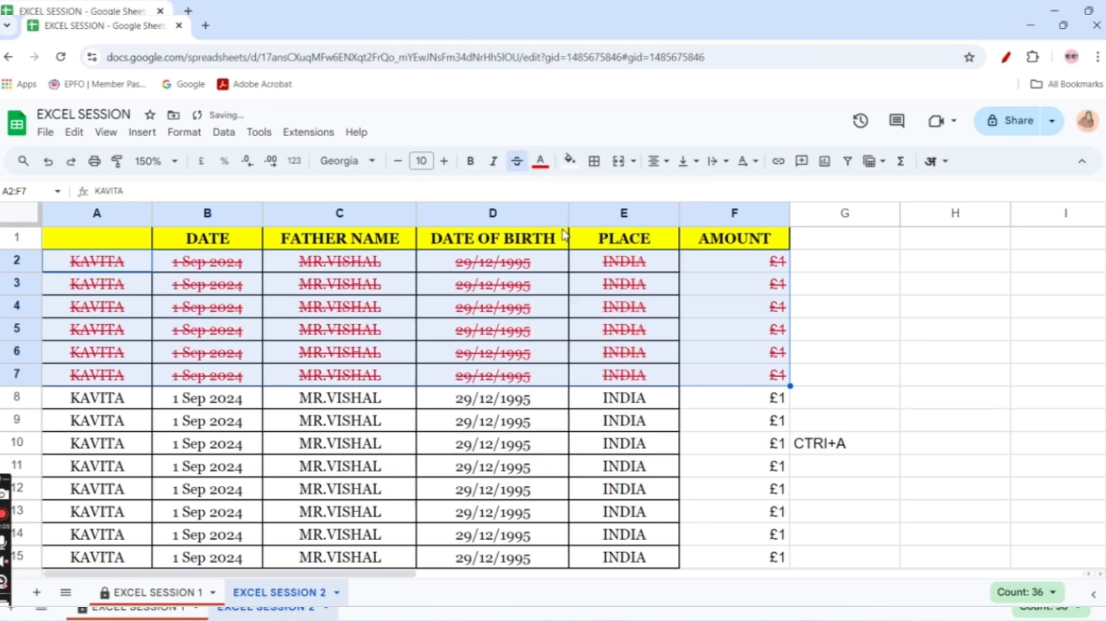
pyautogui.click(541, 163)
pyautogui.click(609, 228)
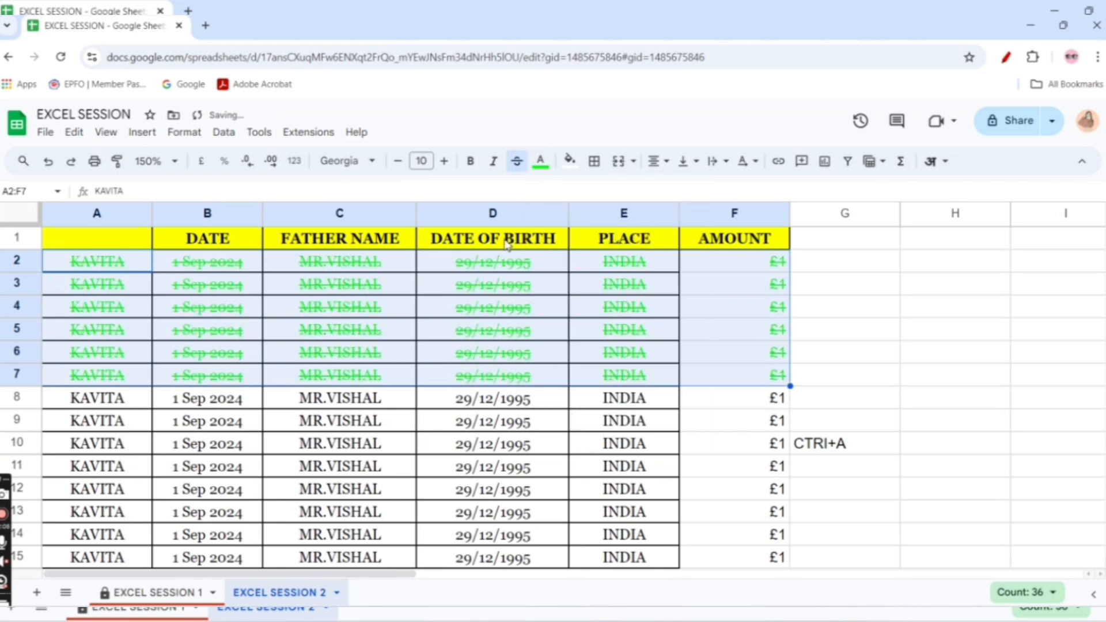
# Try yellow and cornflower blue fill colours on A2:F7 and set the fill back to white
pyautogui.click(570, 159)
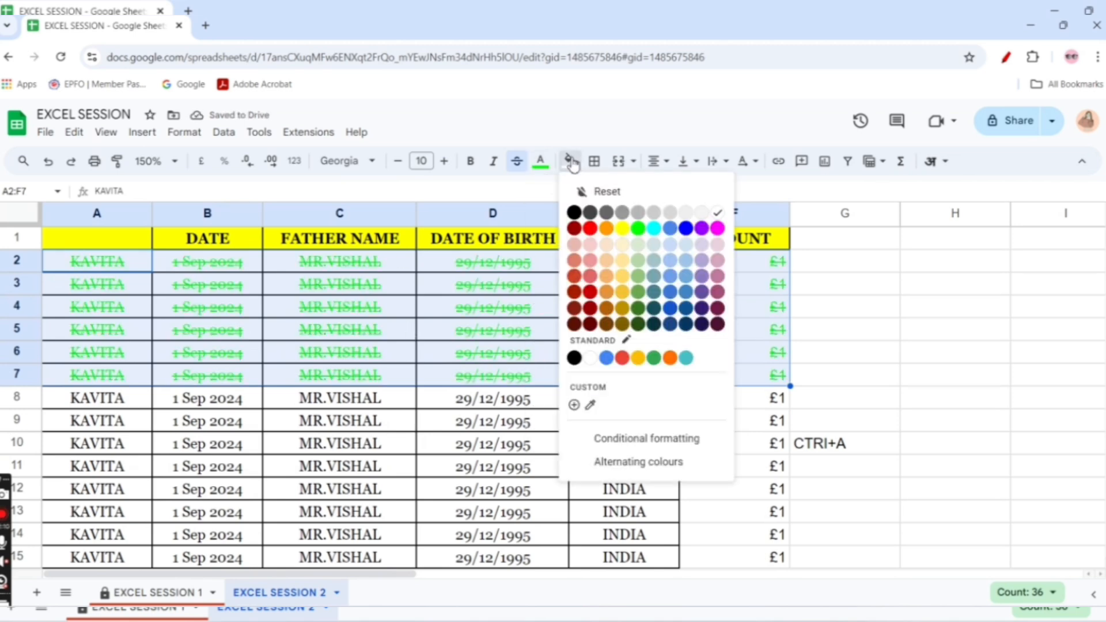
pyautogui.click(623, 229)
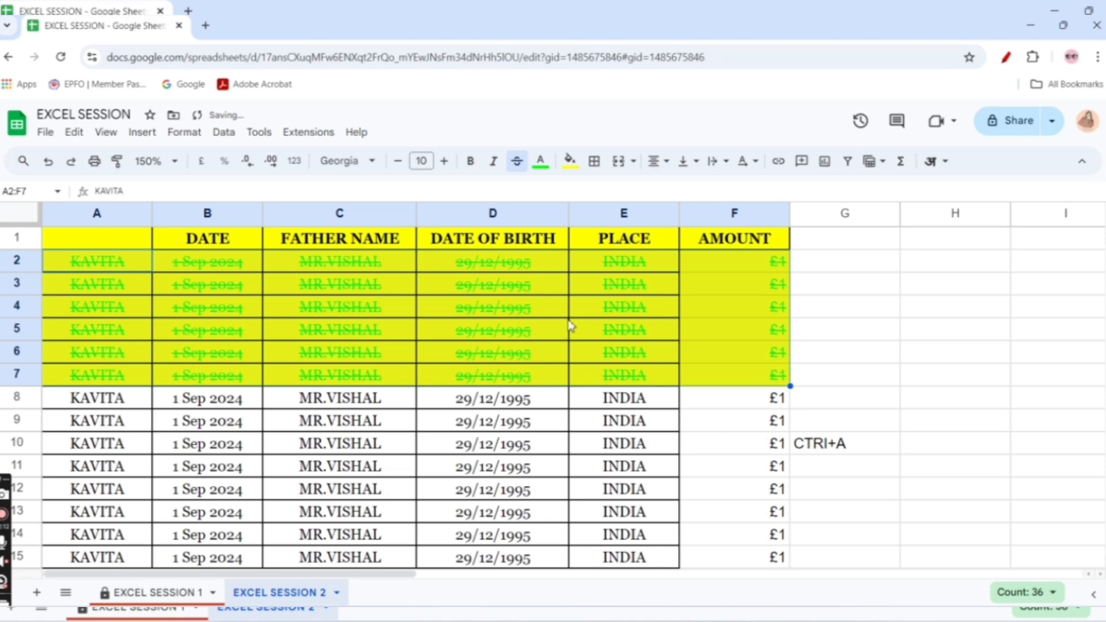
pyautogui.click(569, 160)
pyautogui.click(675, 235)
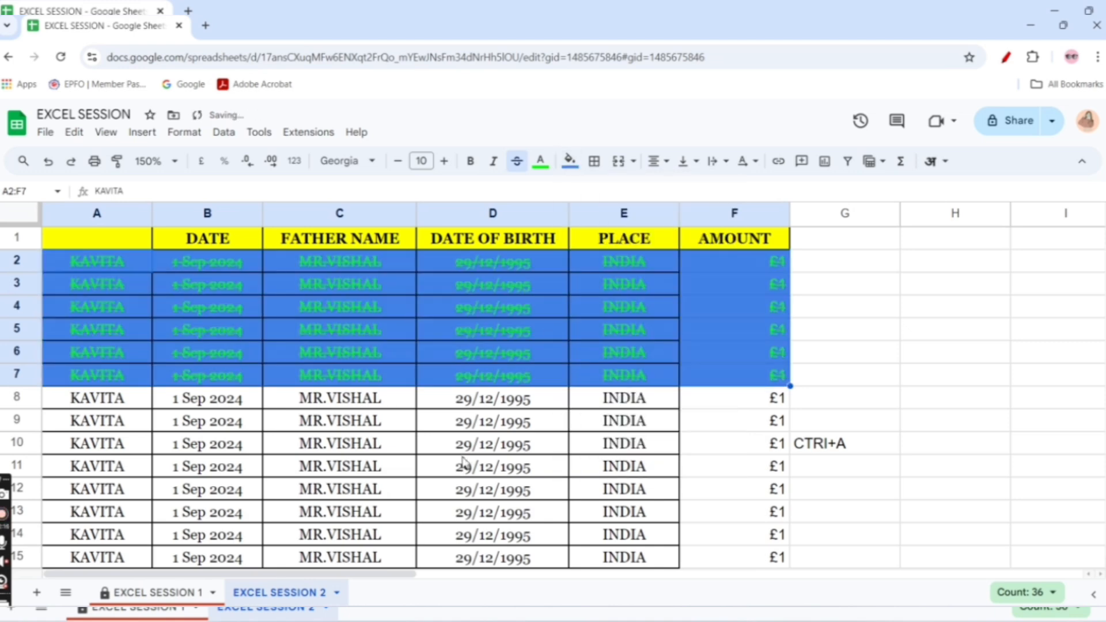
pyautogui.click(597, 170)
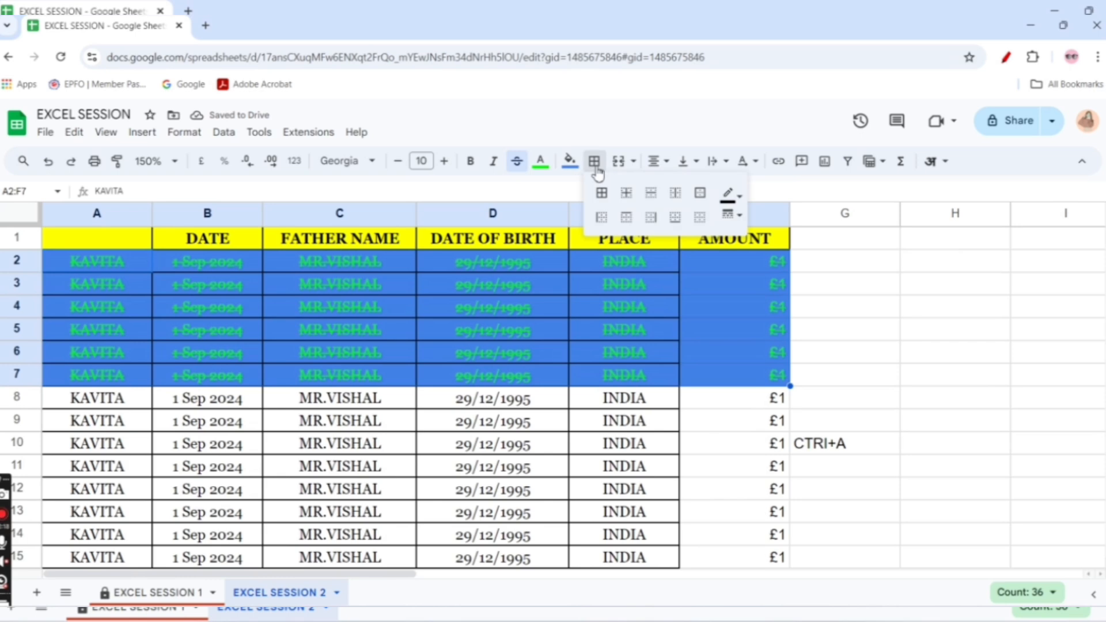
pyautogui.click(570, 161)
pyautogui.click(719, 216)
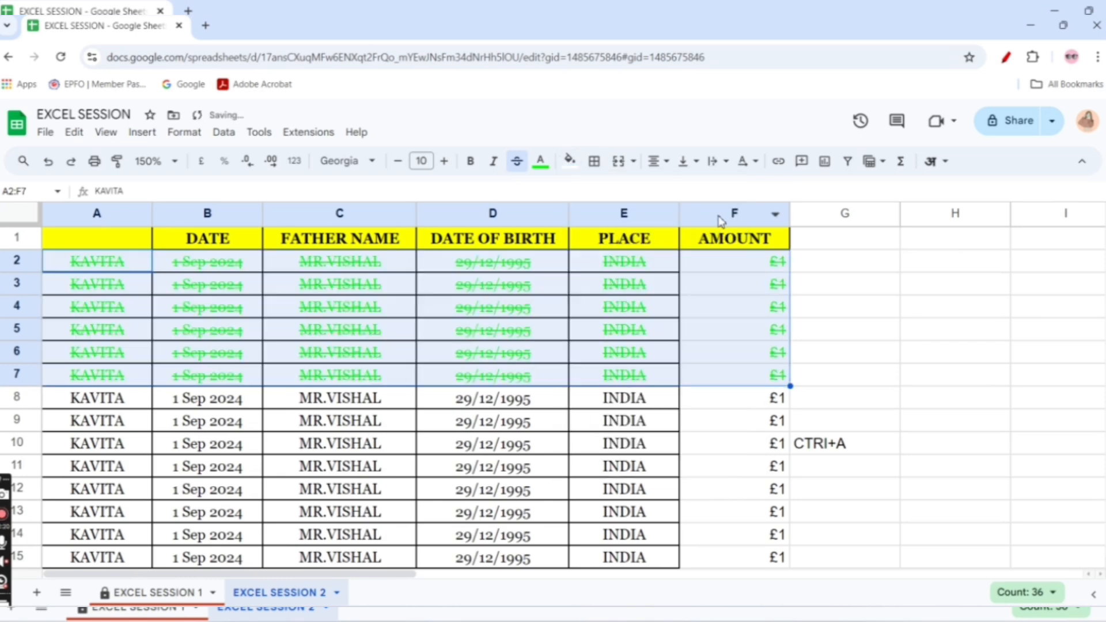
# Change the text colour of A2:F7 to dark grey
pyautogui.click(540, 161)
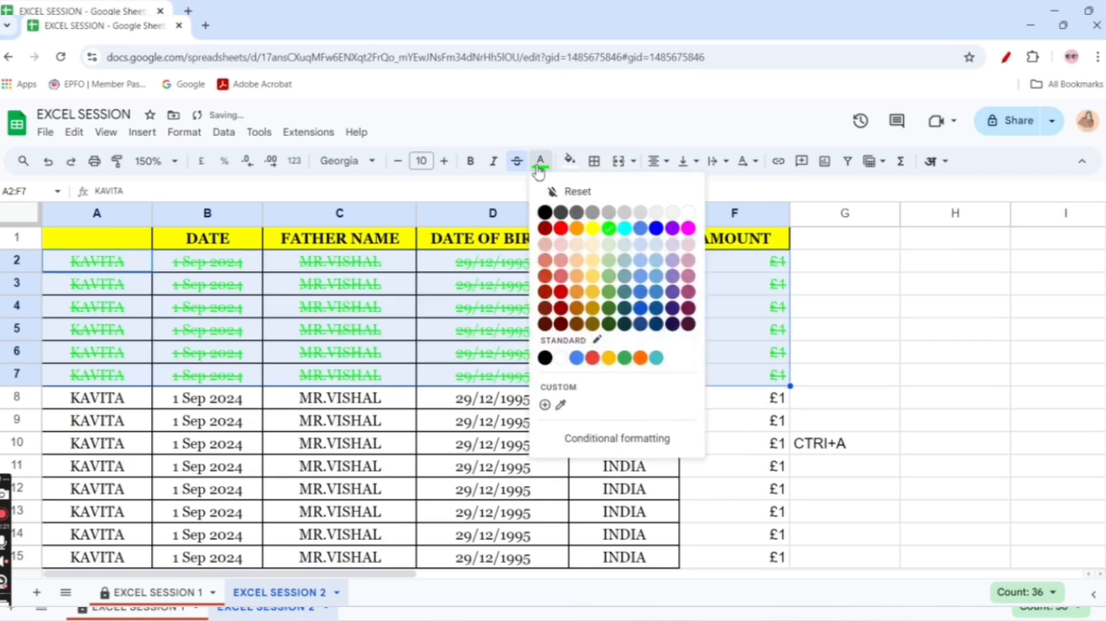
pyautogui.click(576, 215)
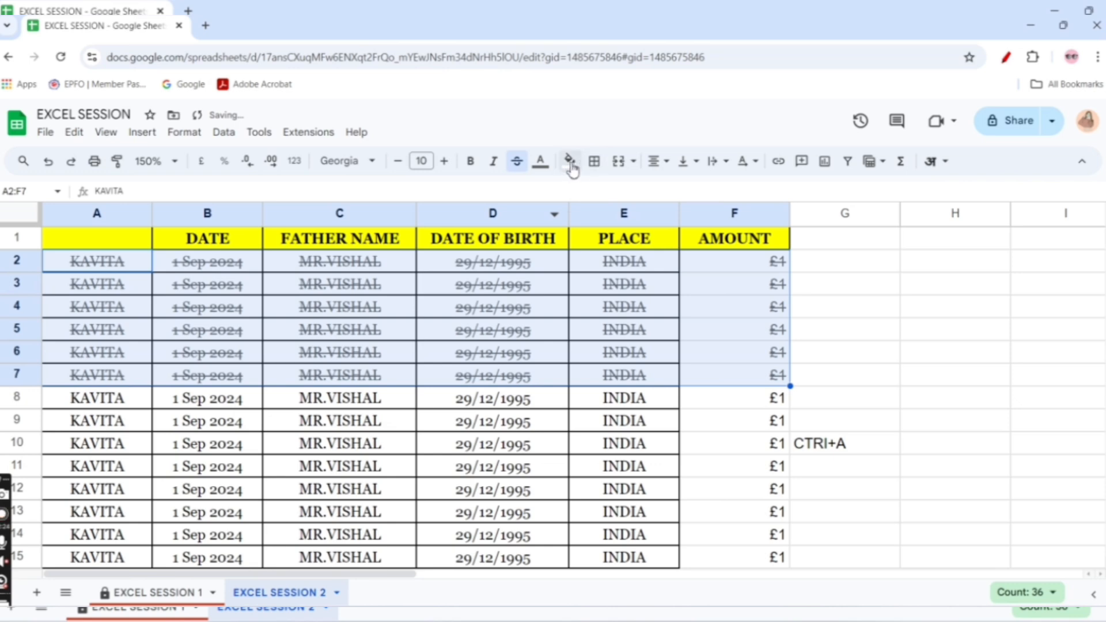
pyautogui.click(594, 161)
pyautogui.click(739, 215)
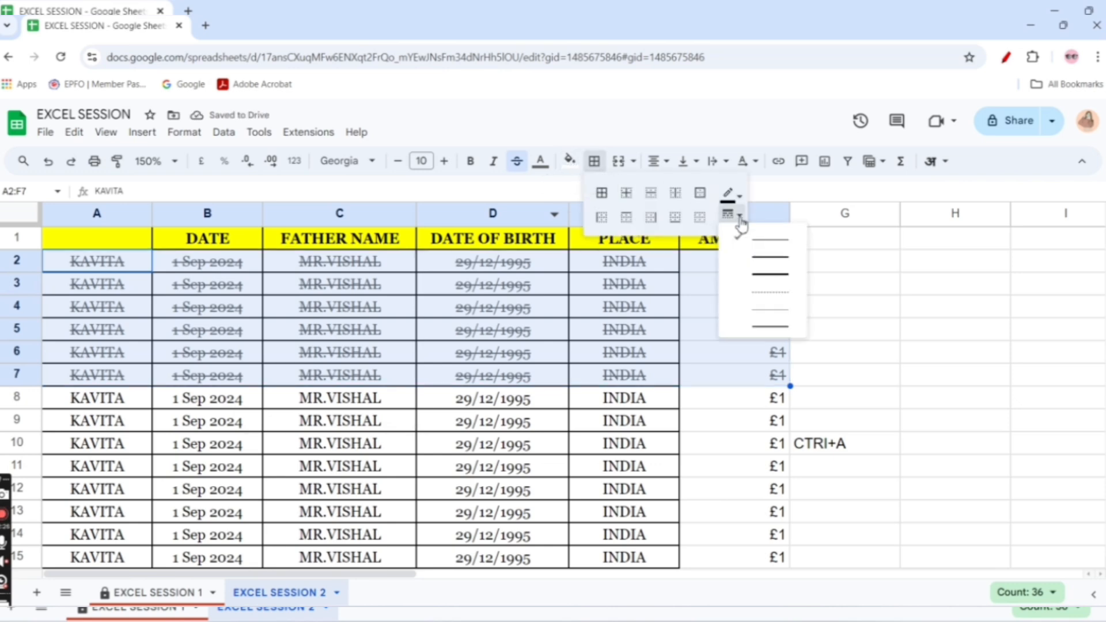
pyautogui.click(765, 274)
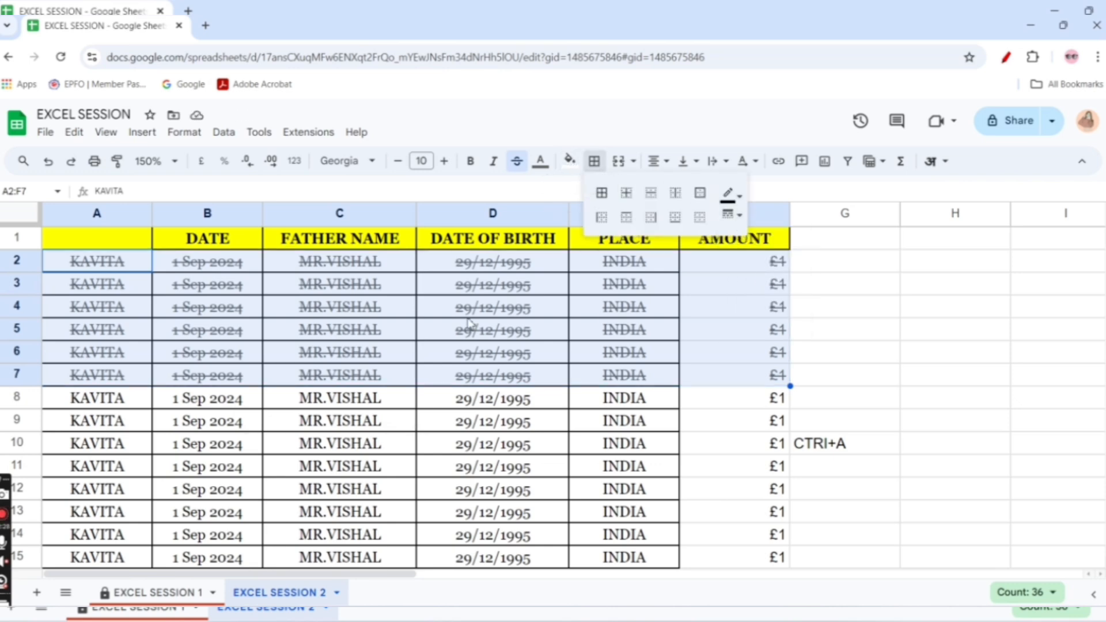
pyautogui.click(466, 316)
# Apply thick black borders to all cells of A2:F6
pyautogui.moveTo(81, 268); pyautogui.dragTo(682, 363)
pyautogui.click(595, 162)
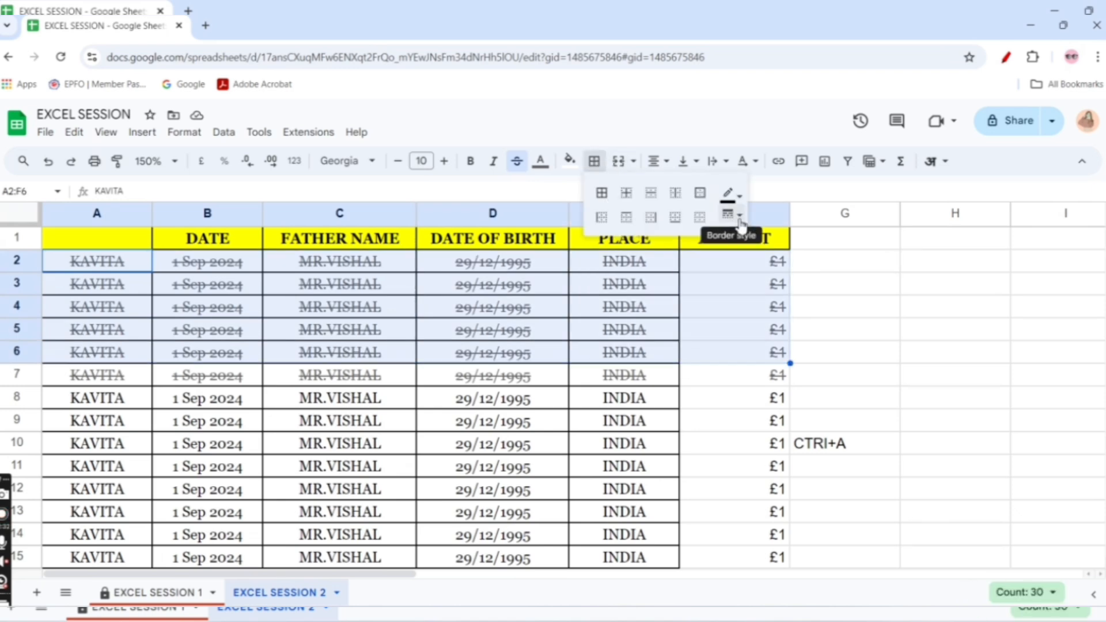
pyautogui.click(738, 215)
pyautogui.click(768, 281)
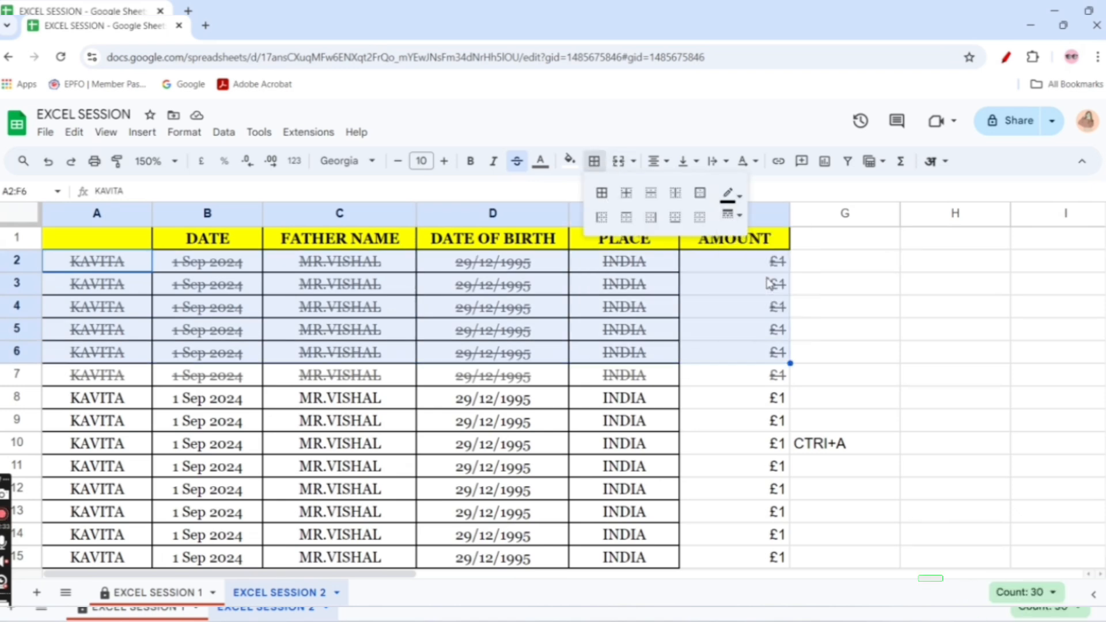
pyautogui.click(602, 192)
pyautogui.click(588, 406)
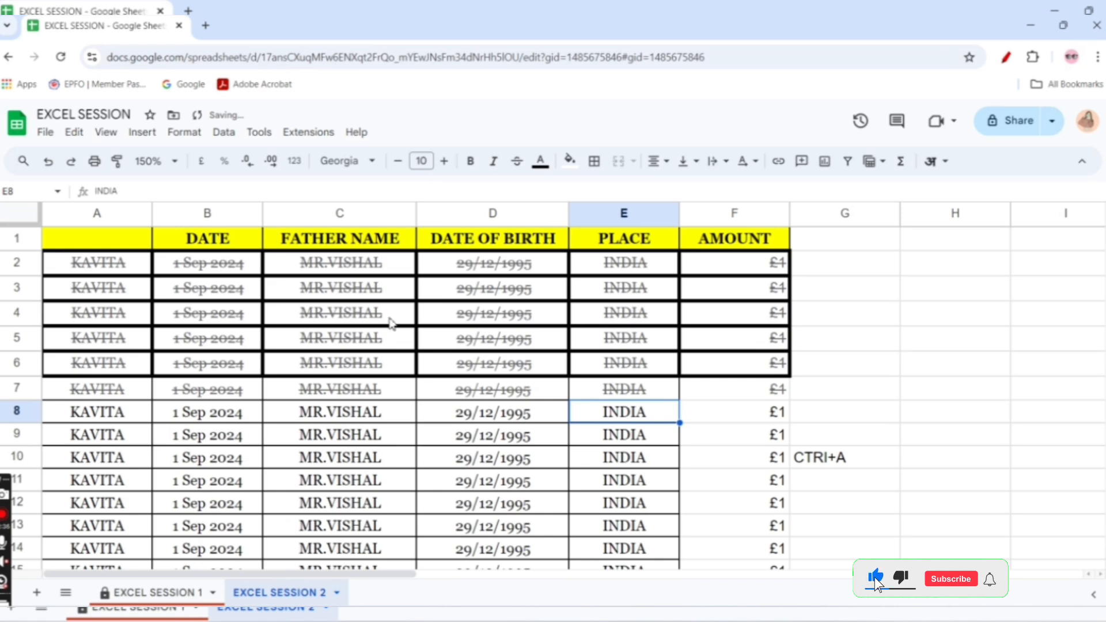
# Apply inner borders to A2:F7 and set their line style to thin
pyautogui.moveTo(60, 260); pyautogui.dragTo(772, 388)
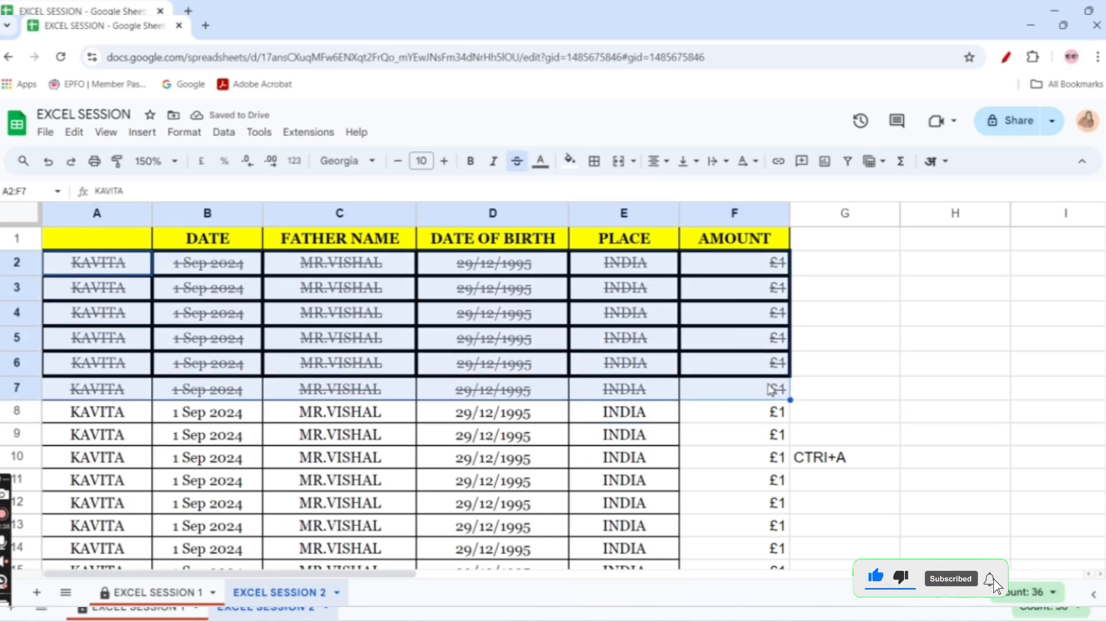
pyautogui.click(594, 161)
pyautogui.click(626, 192)
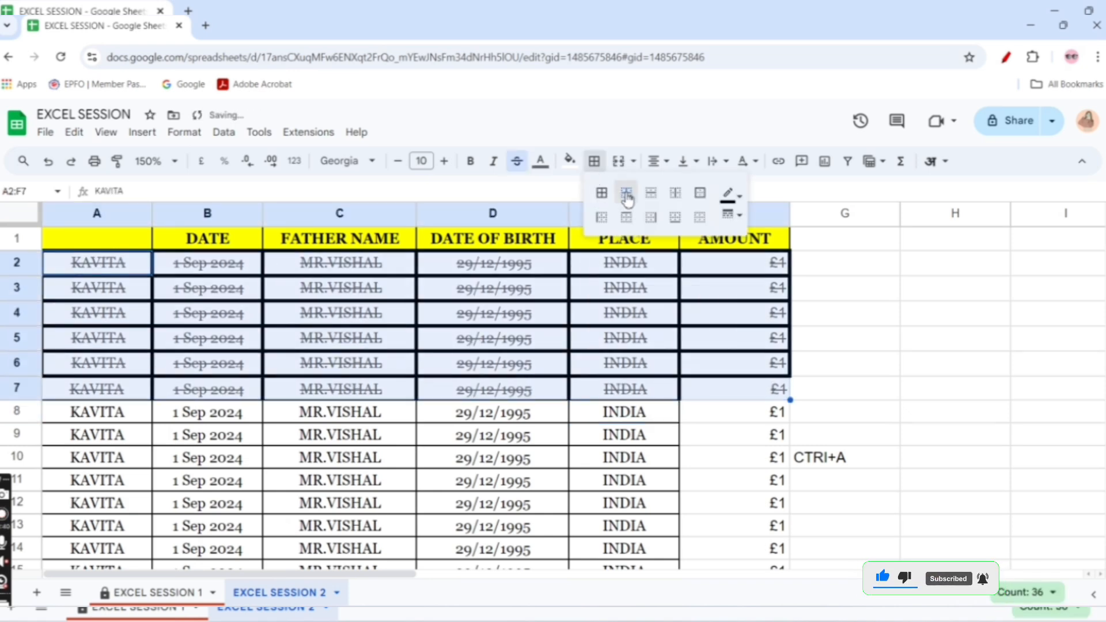
pyautogui.click(729, 215)
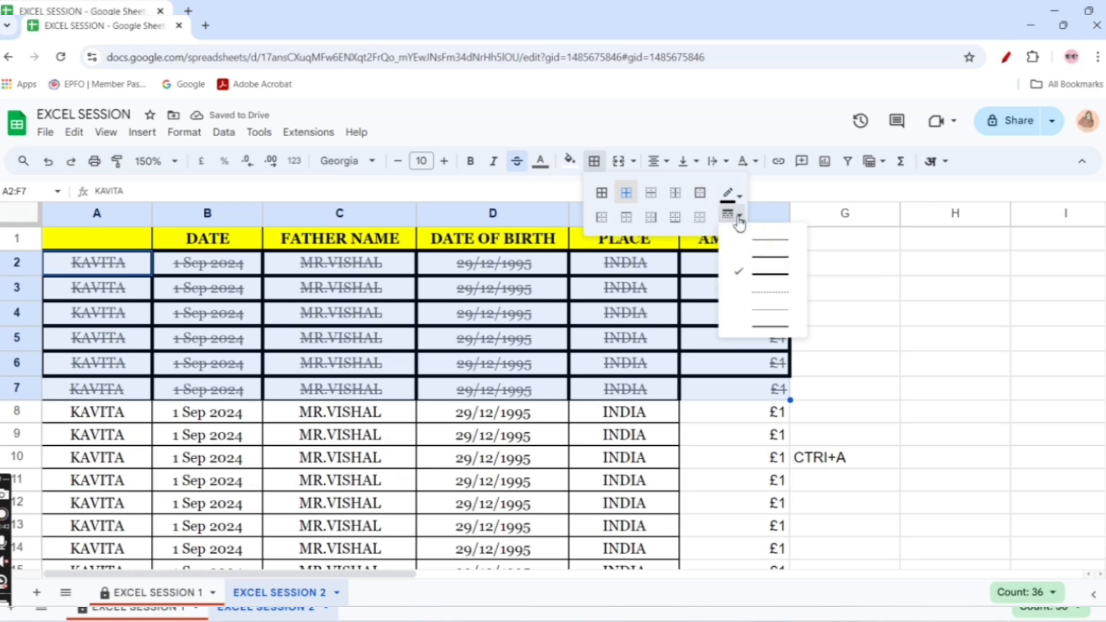
pyautogui.click(755, 247)
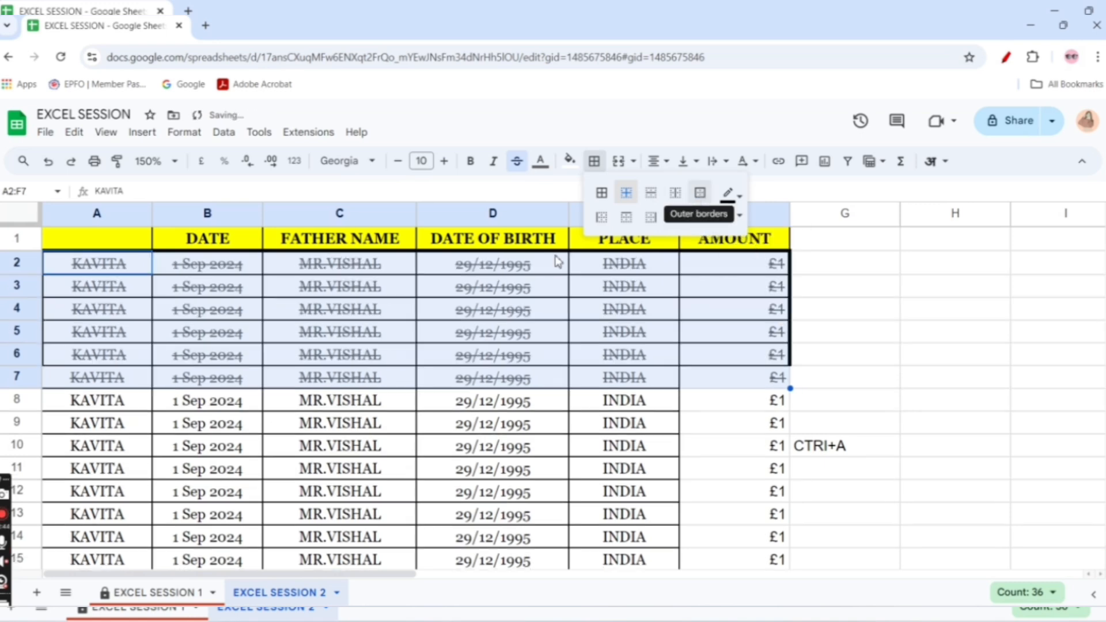
pyautogui.click(370, 380)
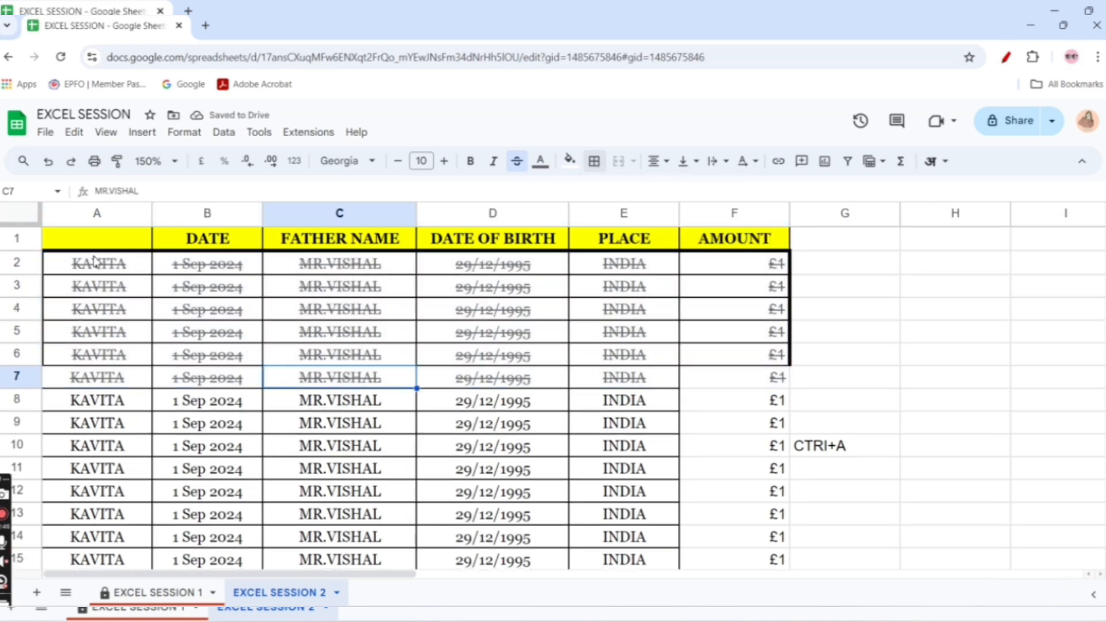
# Clear all borders from A2:G7
pyautogui.moveTo(95, 260); pyautogui.dragTo(829, 388)
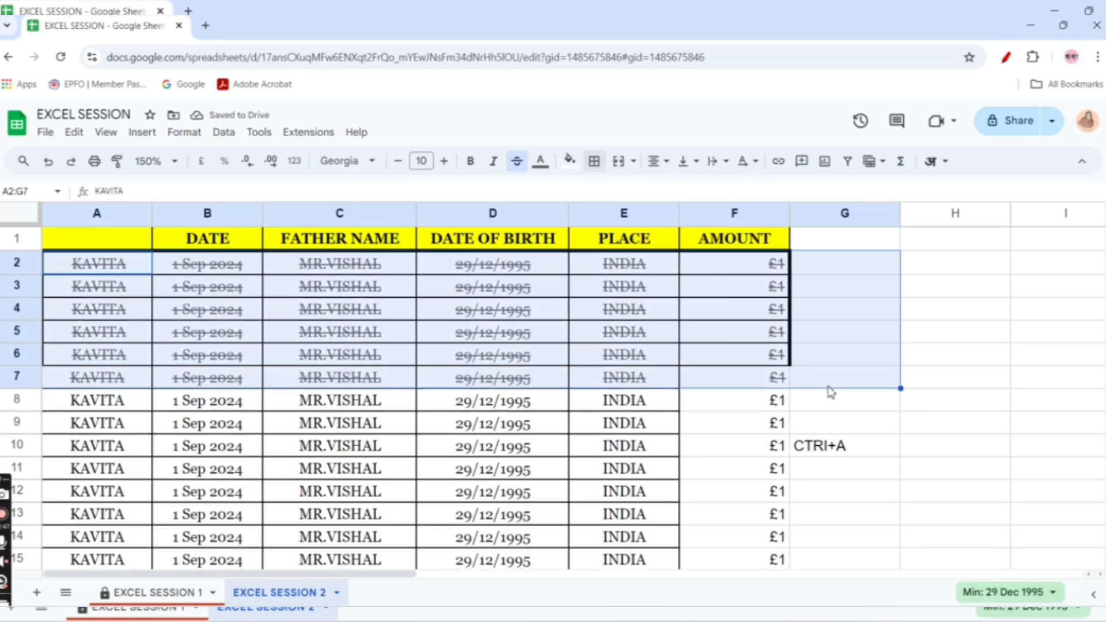
pyautogui.click(594, 161)
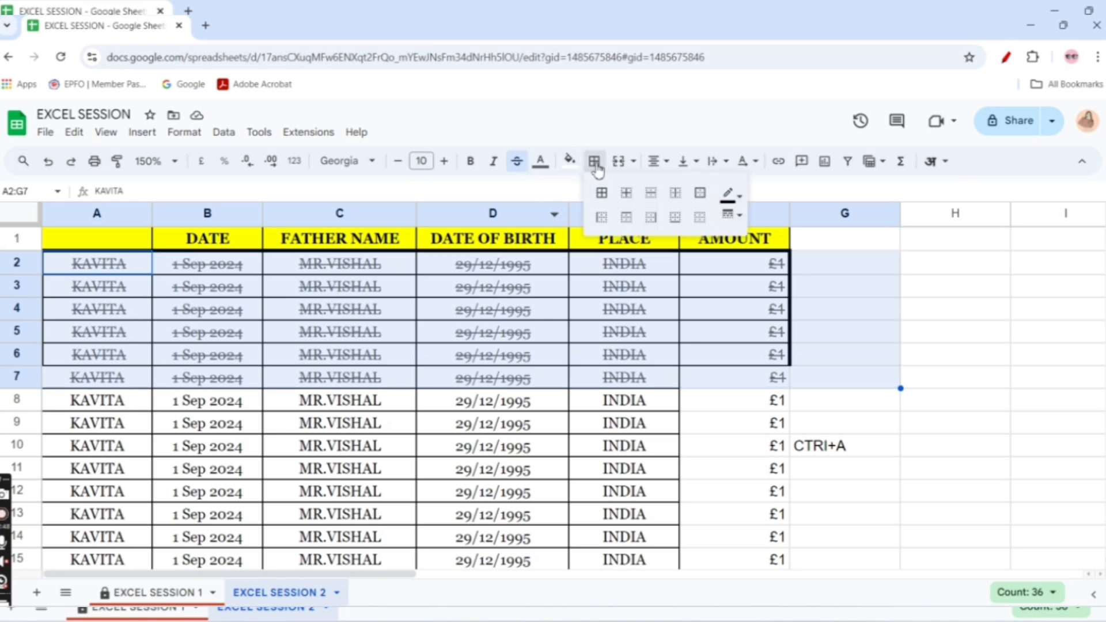
pyautogui.click(704, 221)
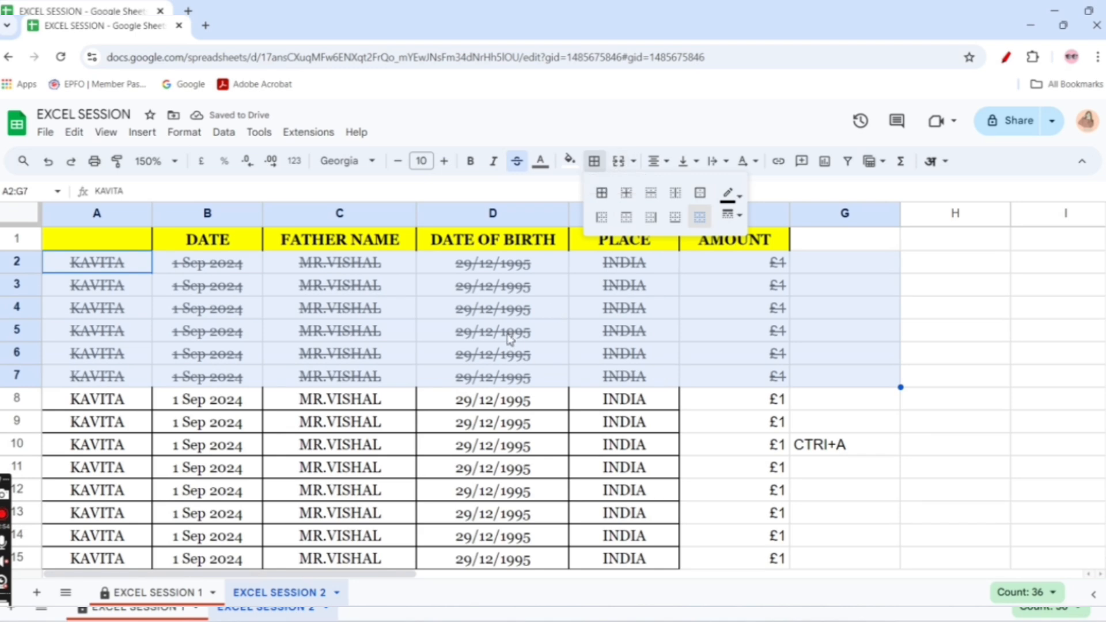
pyautogui.click(507, 317)
# Merge cells D2:E2, accepting that only the first value is kept, and undo the merge
pyautogui.moveTo(477, 266); pyautogui.dragTo(622, 274)
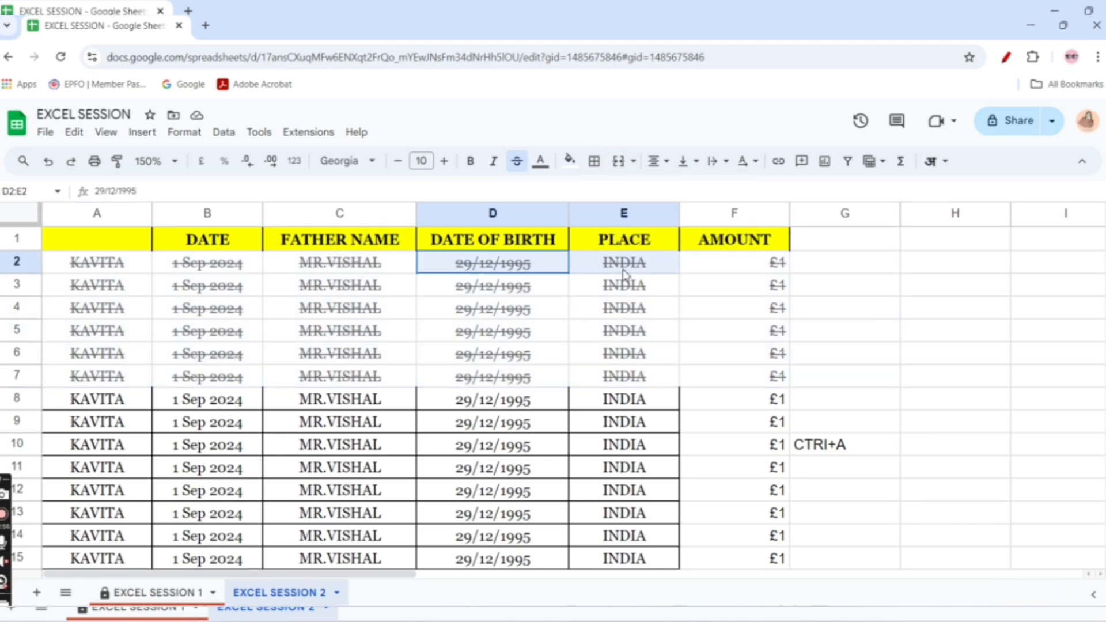
pyautogui.moveTo(550, 265); pyautogui.dragTo(595, 276)
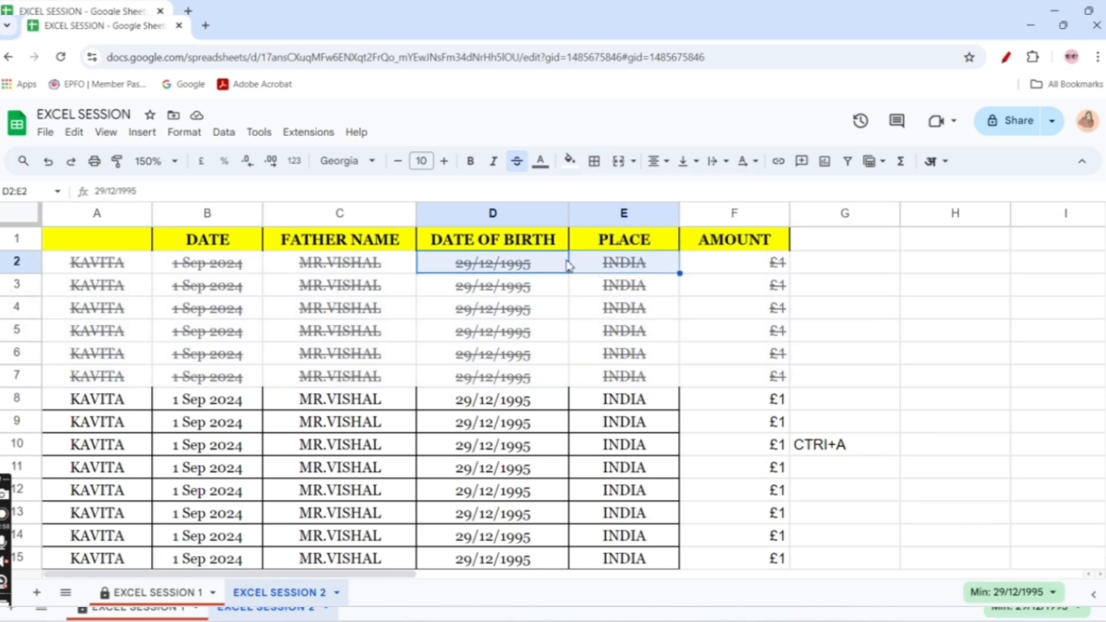
pyautogui.click(566, 265)
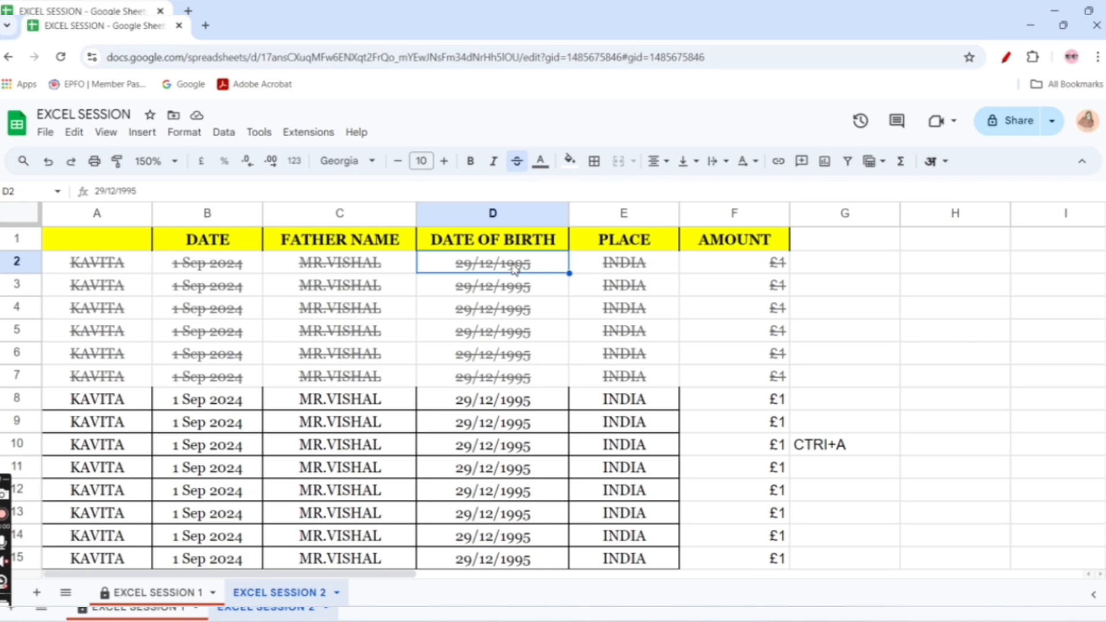
pyautogui.moveTo(514, 269); pyautogui.dragTo(598, 276)
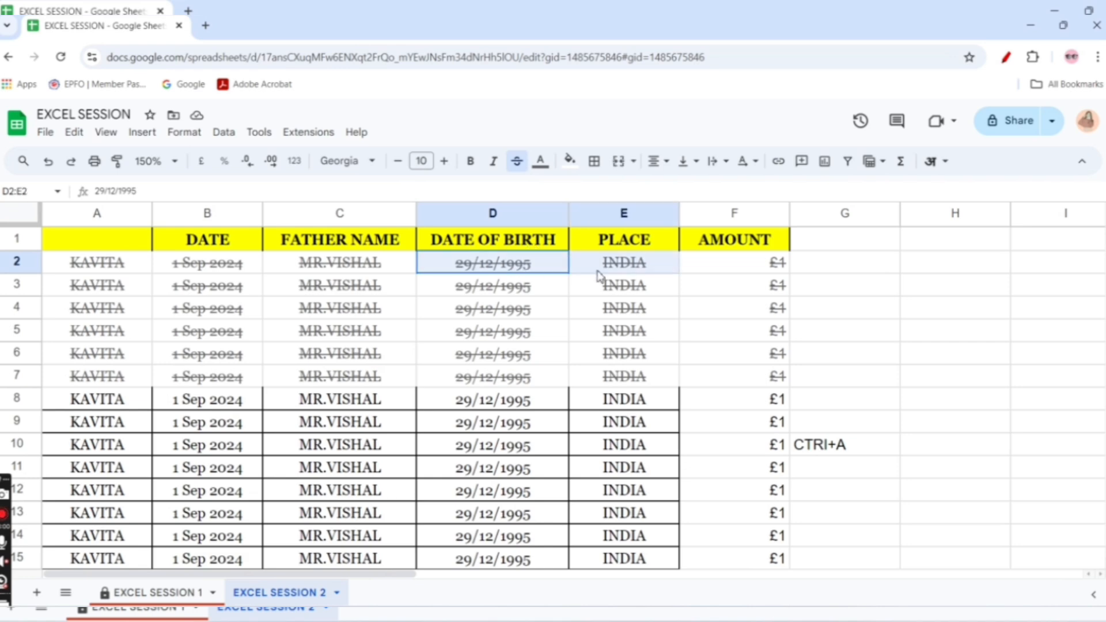
pyautogui.click(617, 163)
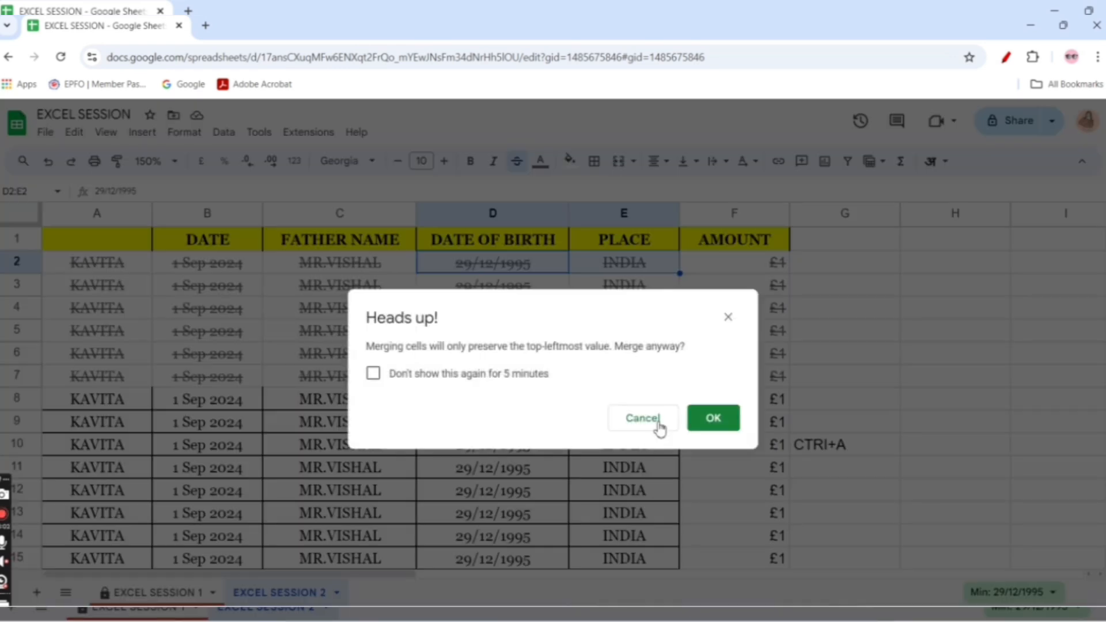
pyautogui.click(712, 418)
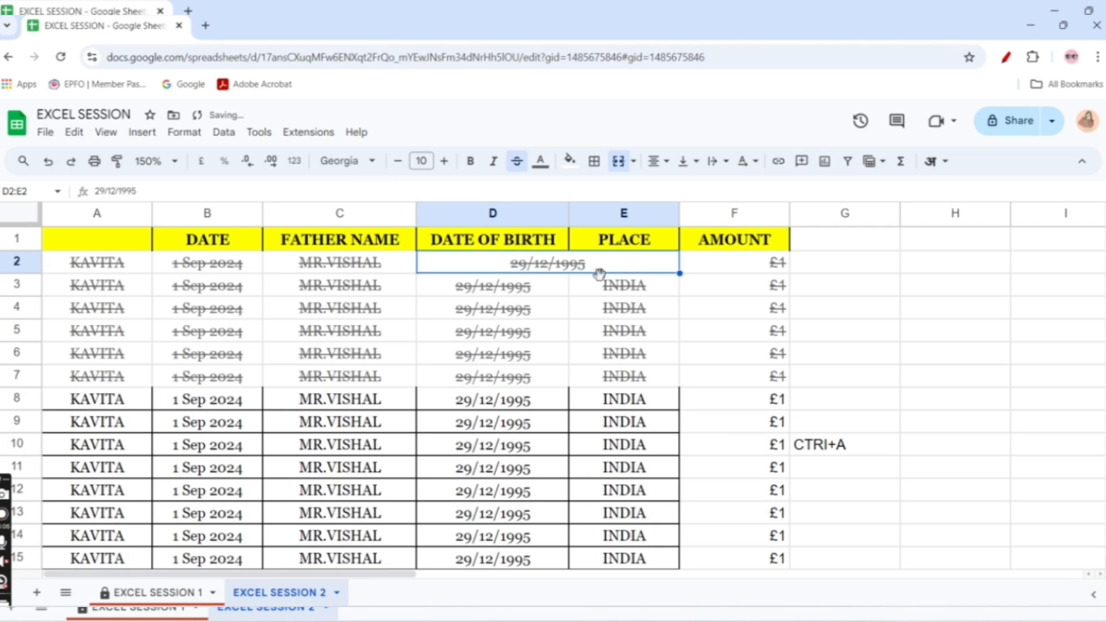
pyautogui.click(571, 315)
pyautogui.click(524, 265)
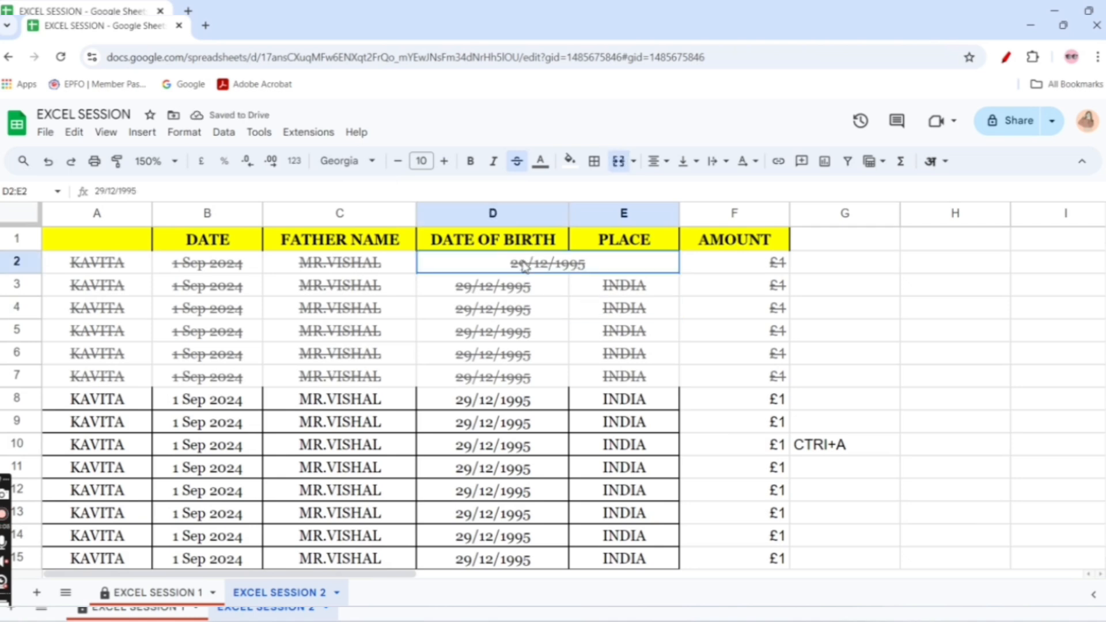
pyautogui.hotkey('ctrl', 'z')
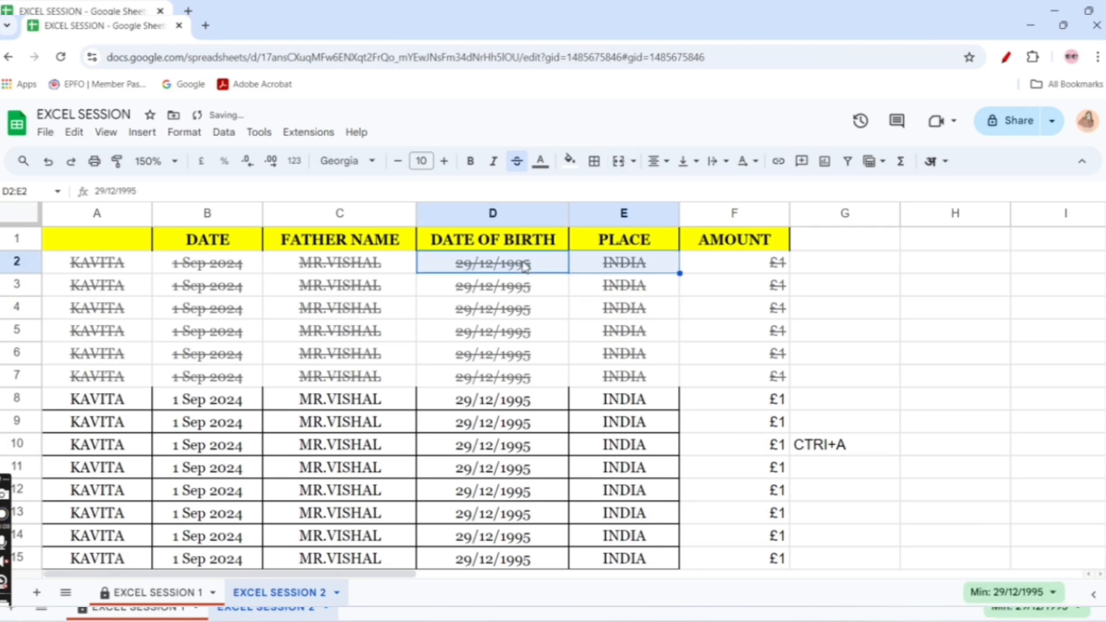
pyautogui.click(602, 336)
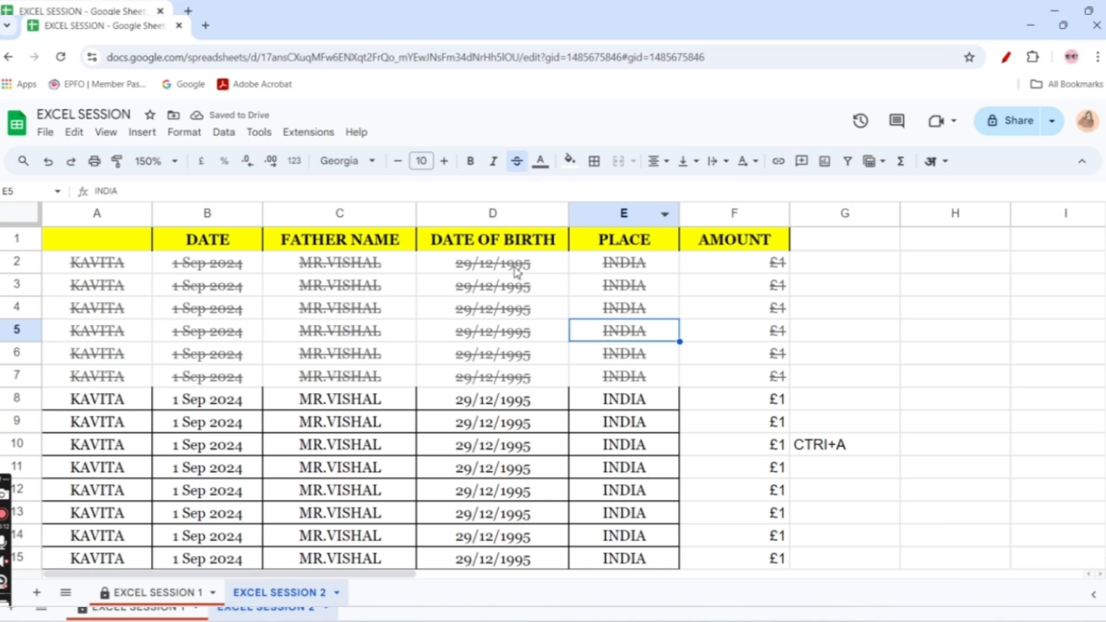
# Try right and left horizontal alignment on the places in E2:E6 and set them back to centre
pyautogui.moveTo(633, 266); pyautogui.dragTo(635, 369)
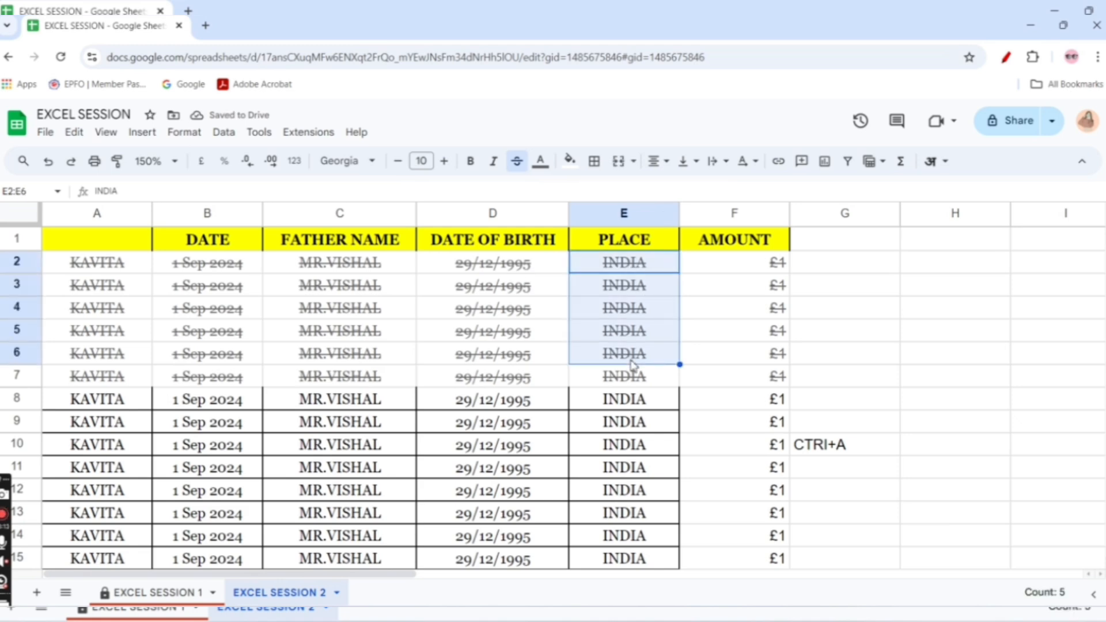
pyautogui.click(657, 163)
pyautogui.click(702, 189)
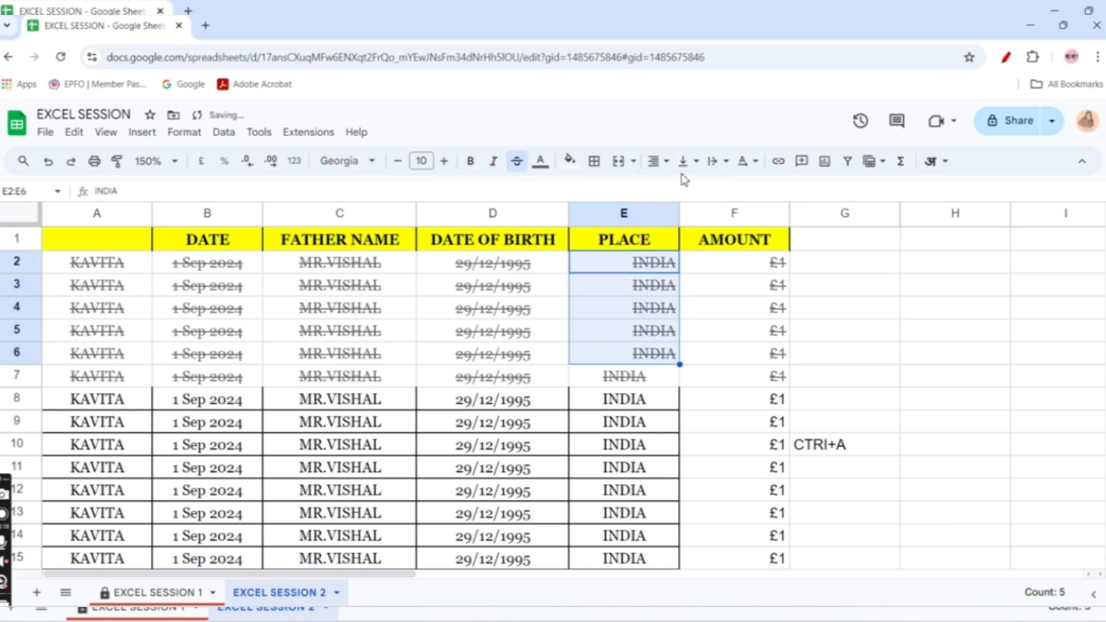
pyautogui.click(658, 164)
pyautogui.click(660, 189)
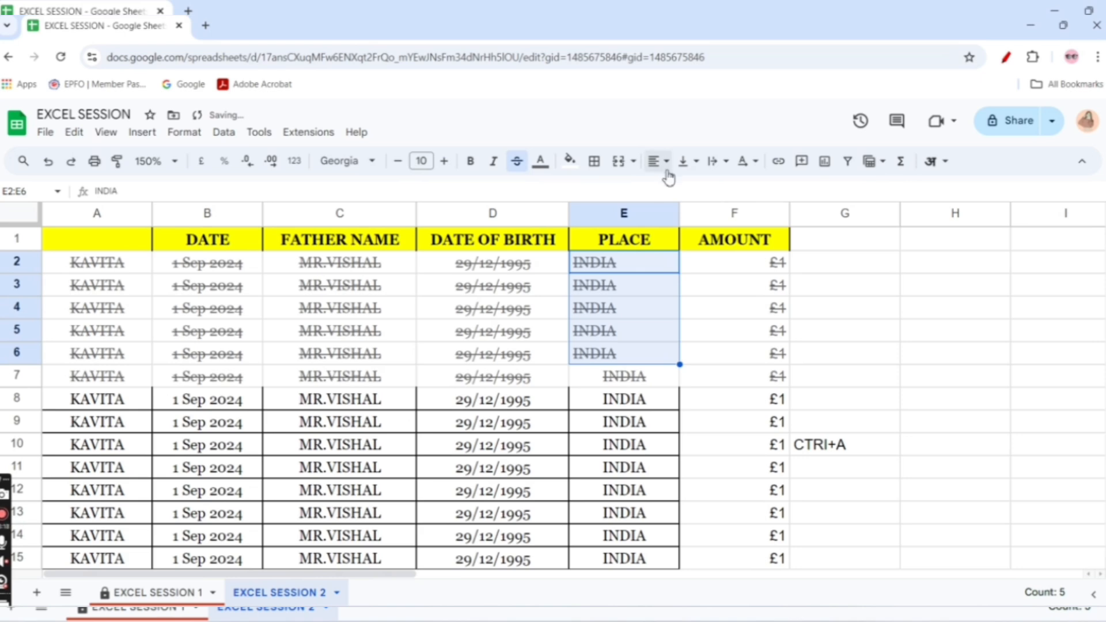
pyautogui.click(663, 165)
pyautogui.click(681, 190)
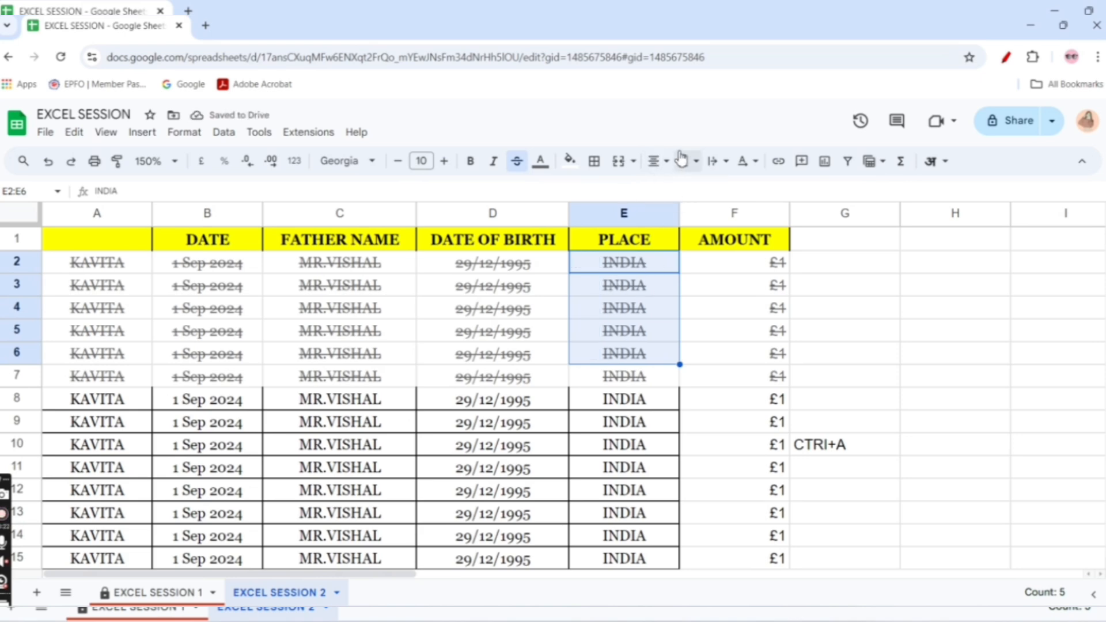
# Try middle and bottom vertical alignment on E2:E6 and set it to top
pyautogui.click(685, 167)
pyautogui.click(709, 188)
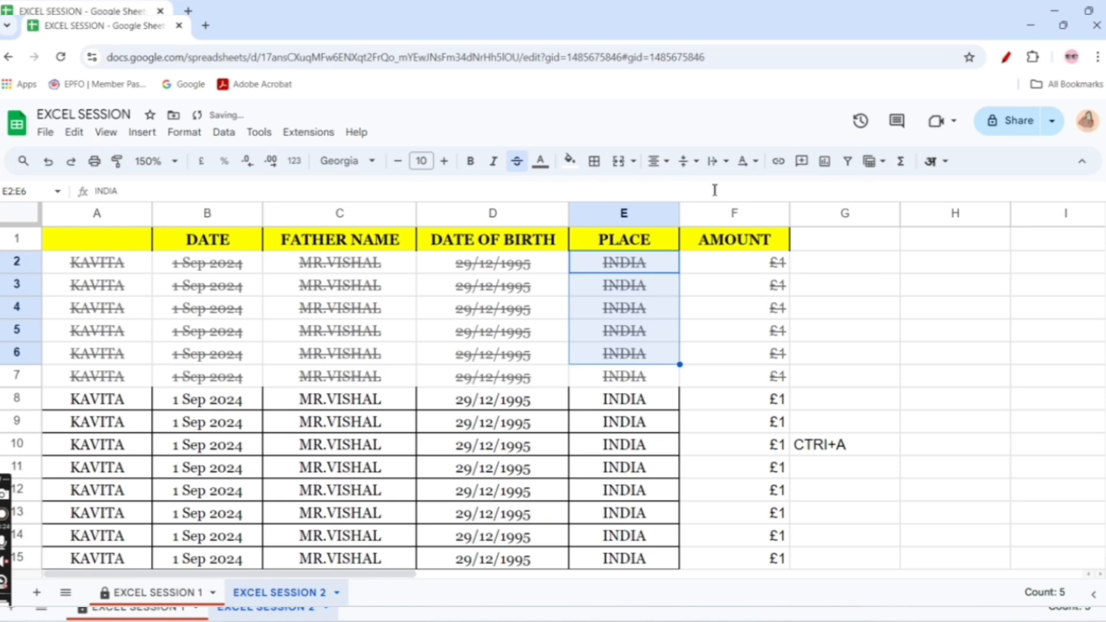
pyautogui.click(688, 166)
pyautogui.click(732, 189)
pyautogui.click(690, 168)
pyautogui.click(687, 189)
# Set the text wrapping of E2:E6 to wrap
pyautogui.click(714, 167)
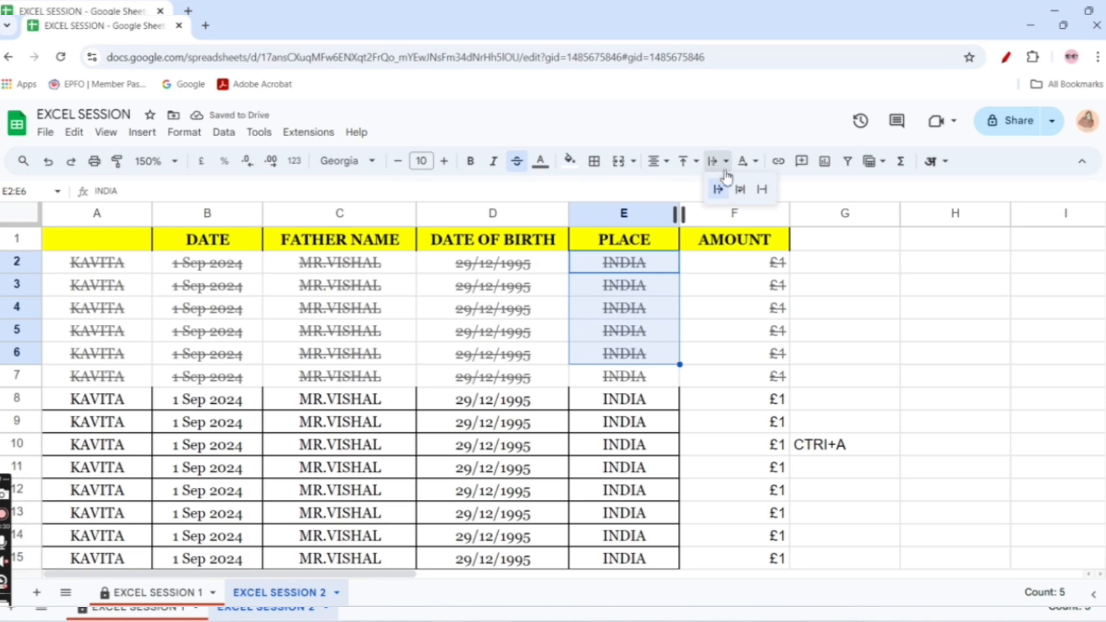
pyautogui.click(740, 190)
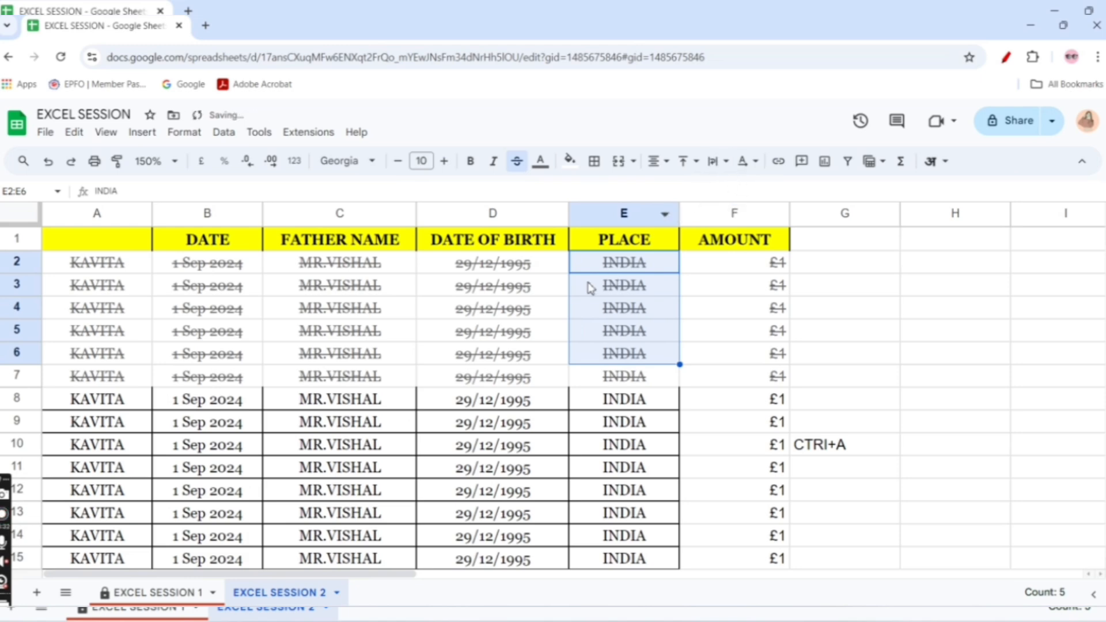
pyautogui.click(603, 338)
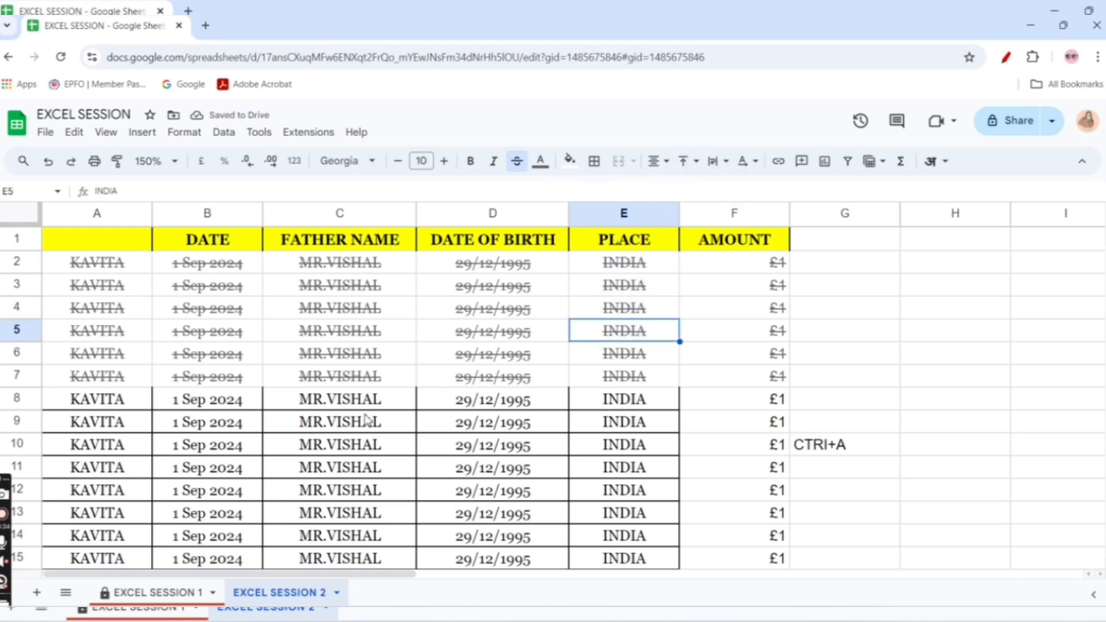
# Copy the dates and father names in B8:C12 and paste them starting at cell H2
pyautogui.moveTo(187, 403); pyautogui.dragTo(379, 495)
pyautogui.hotkey('ctrl', 'c')
pyautogui.click(841, 409)
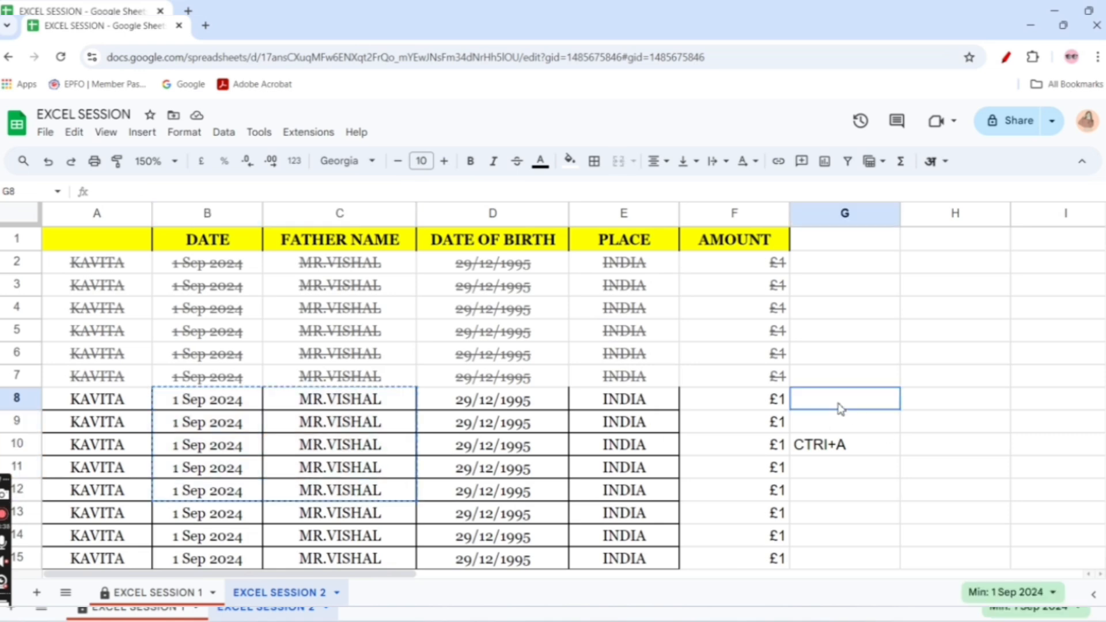
pyautogui.press('Right')
pyautogui.press('Right')
pyautogui.press('Right')
pyautogui.press('Right')
pyautogui.press('Right')
pyautogui.press('Right')
pyautogui.press('Right')
pyautogui.press('Right')
pyautogui.press('Right')
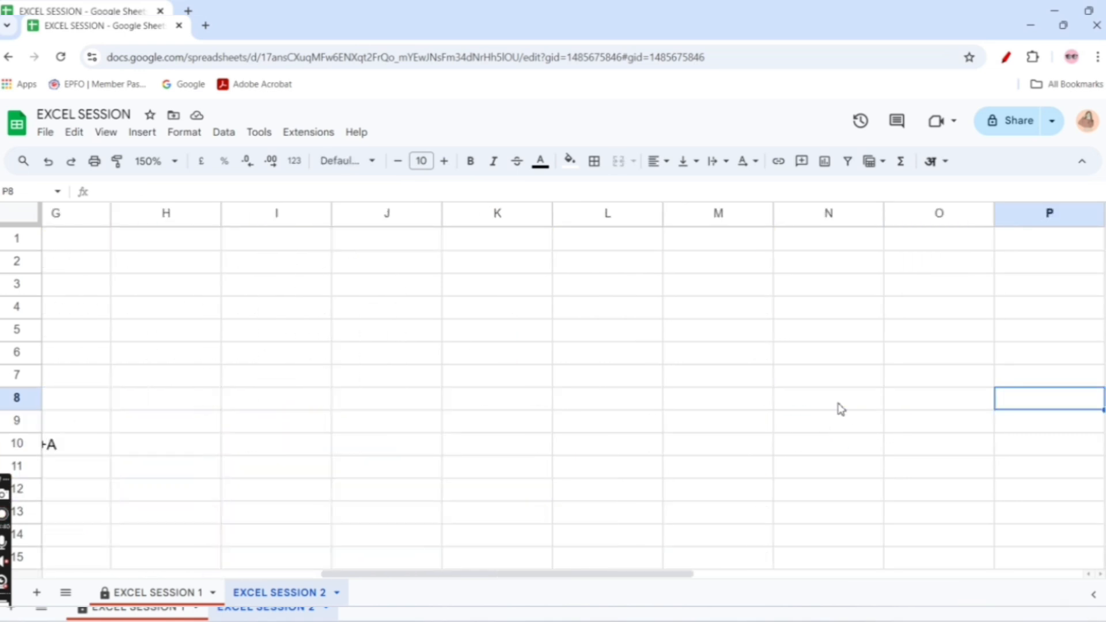
pyautogui.rightClick(211, 269)
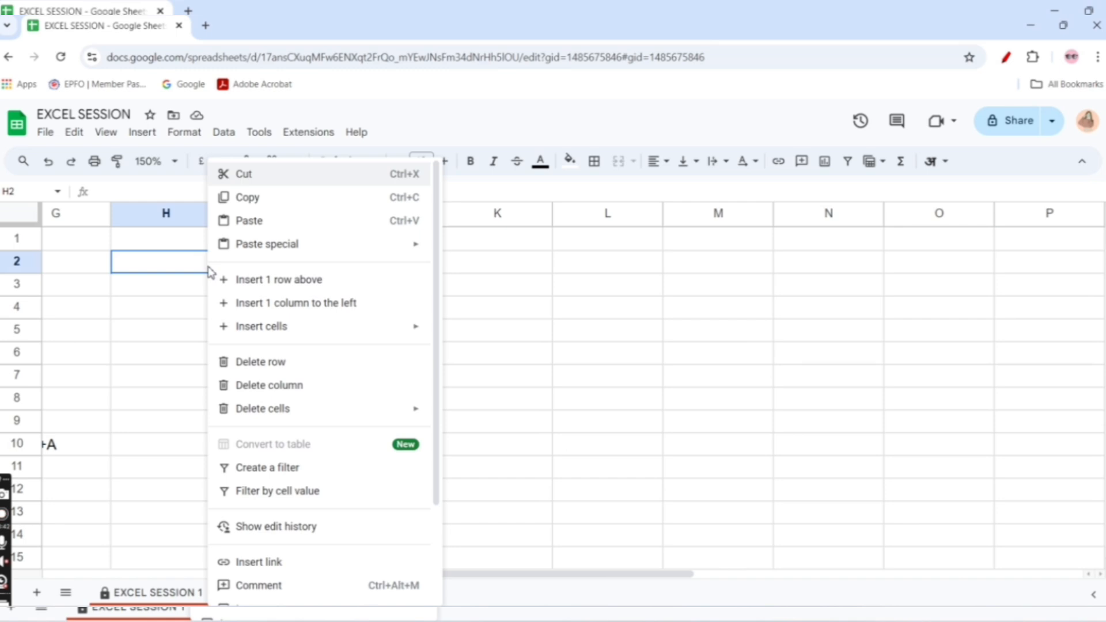
pyautogui.hotkey('ctrl', 'v')
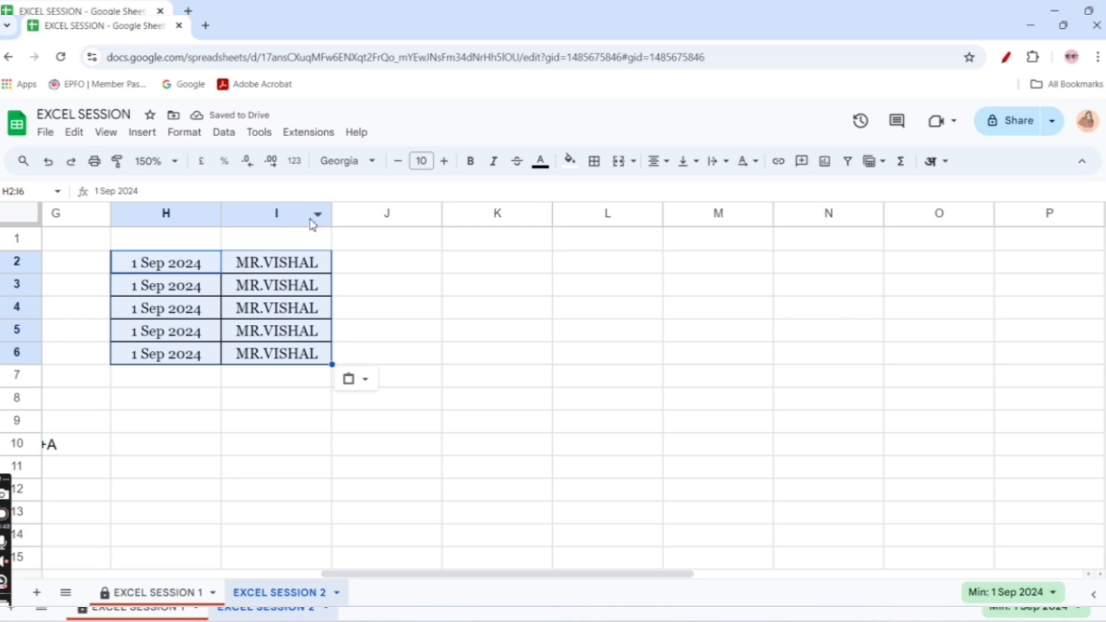
# Widen columns I and H and set the text wrapping of H2:I6 to wrap
pyautogui.moveTo(331, 213); pyautogui.dragTo(465, 214)
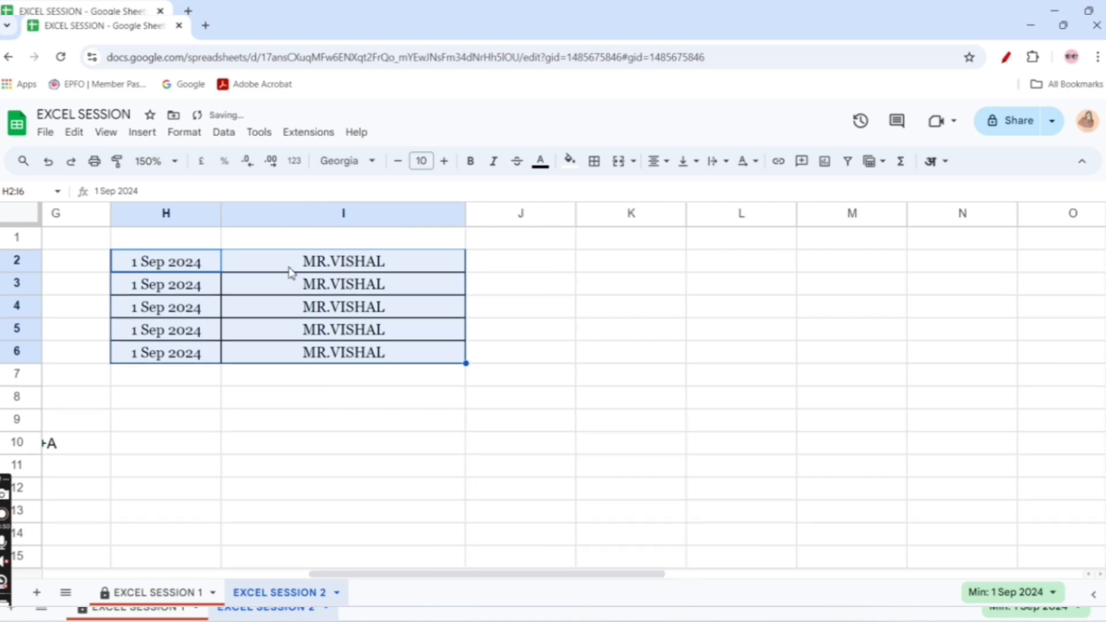
pyautogui.moveTo(221, 213); pyautogui.dragTo(317, 237)
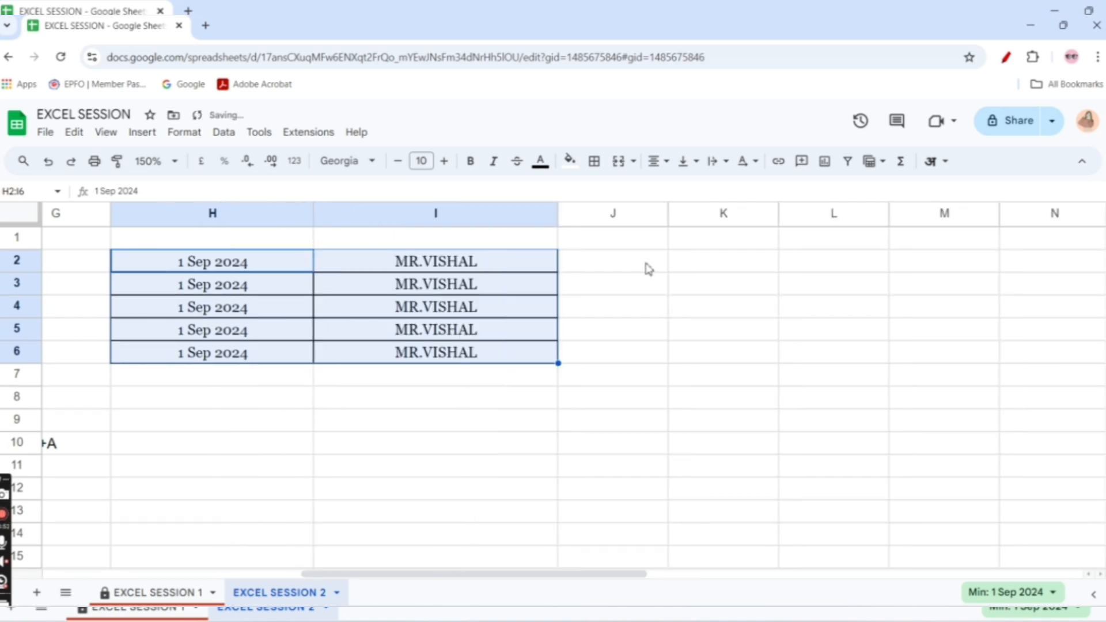
pyautogui.click(713, 166)
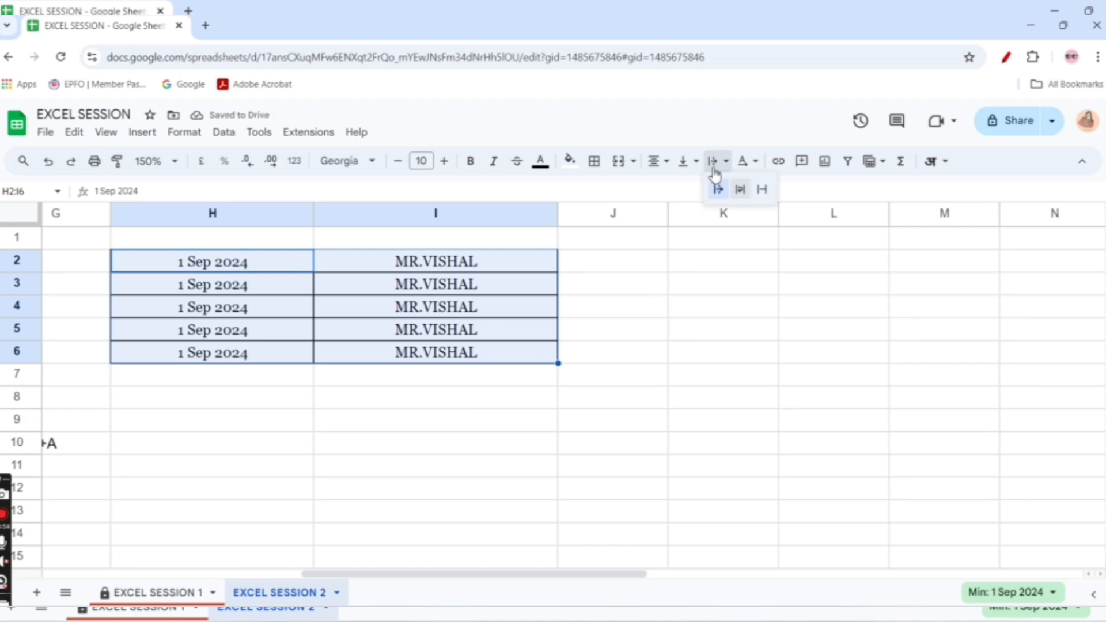
pyautogui.click(741, 191)
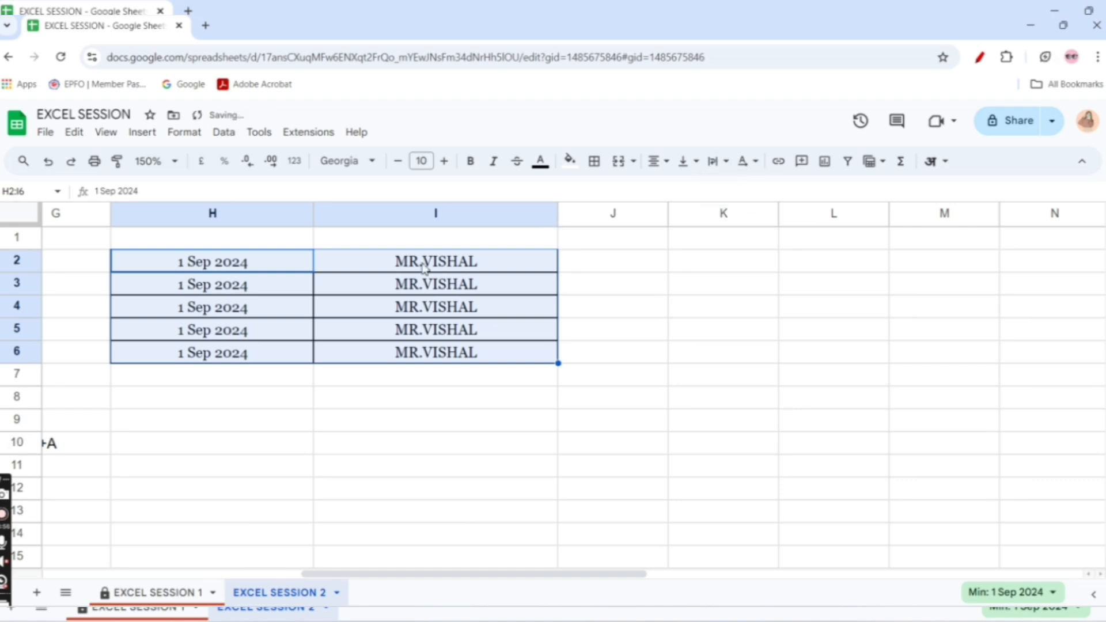
# Append "shashvdddzxmnbhgddch" to the father name in cell I2
pyautogui.doubleClick(481, 260)
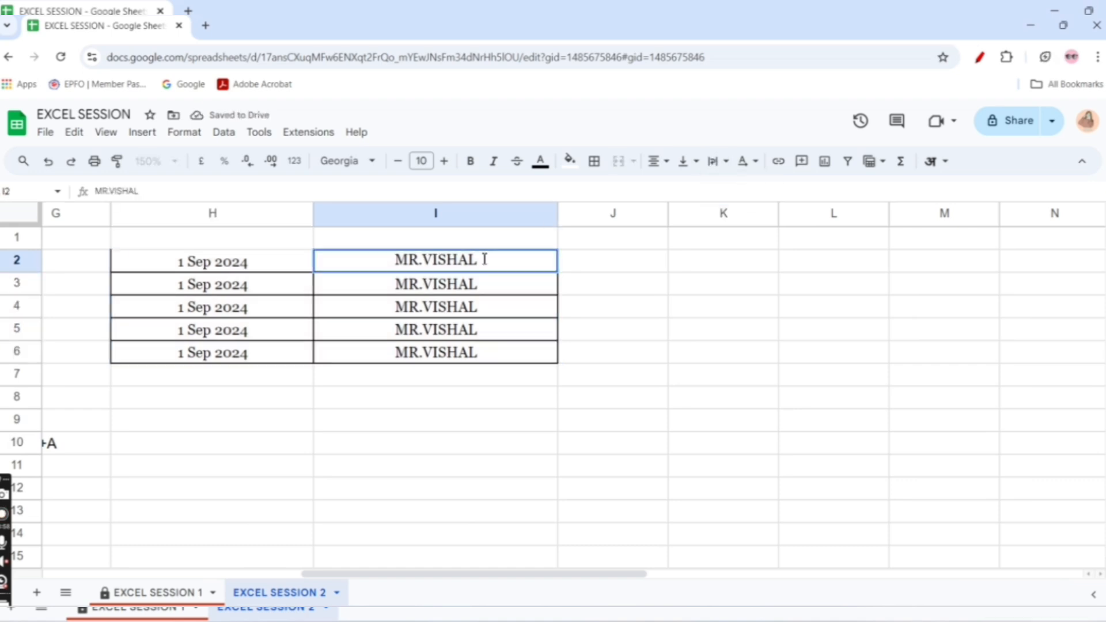
pyautogui.write('shashvddd')
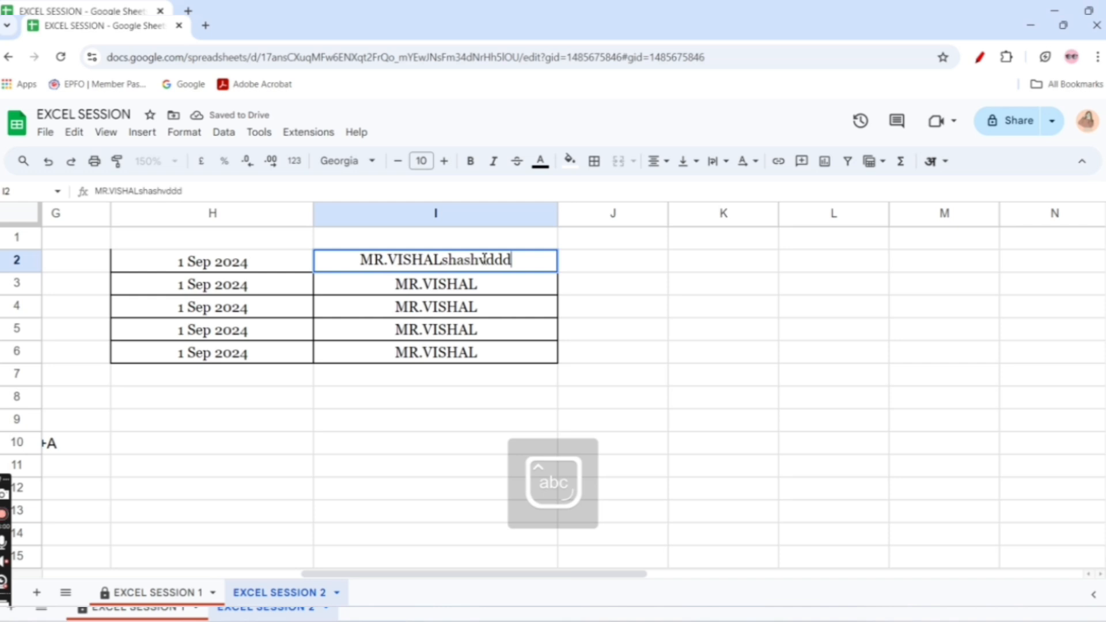
pyautogui.write('zxmnbhgdddhgddch')
pyautogui.click(700, 360)
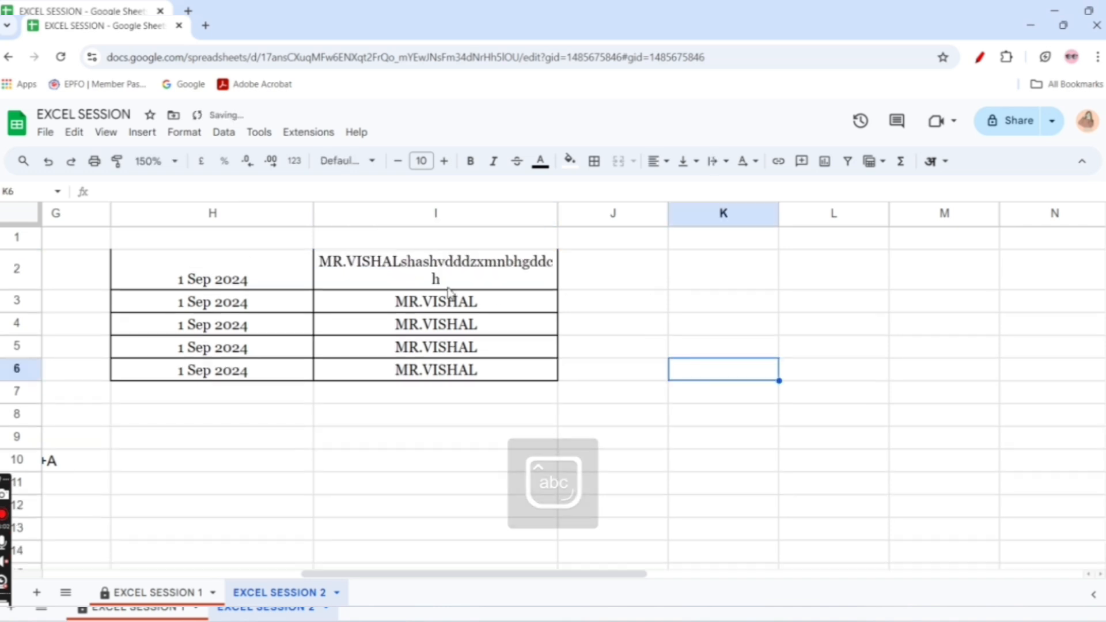
# Set the text wrapping of I2 to overflow and narrow columns I and H
pyautogui.click(422, 277)
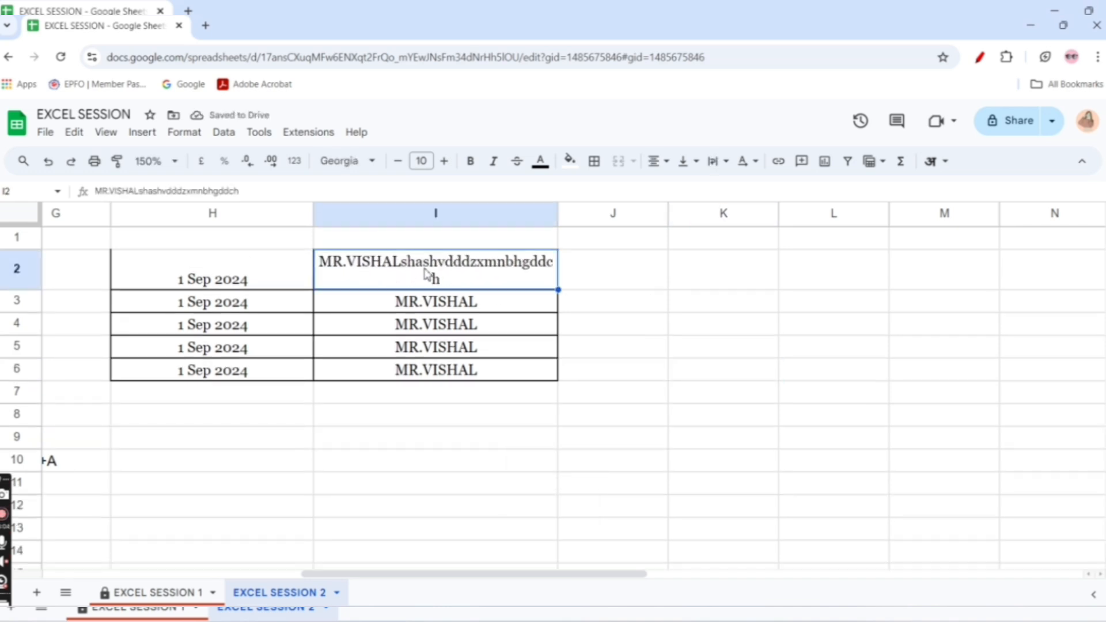
pyautogui.click(714, 162)
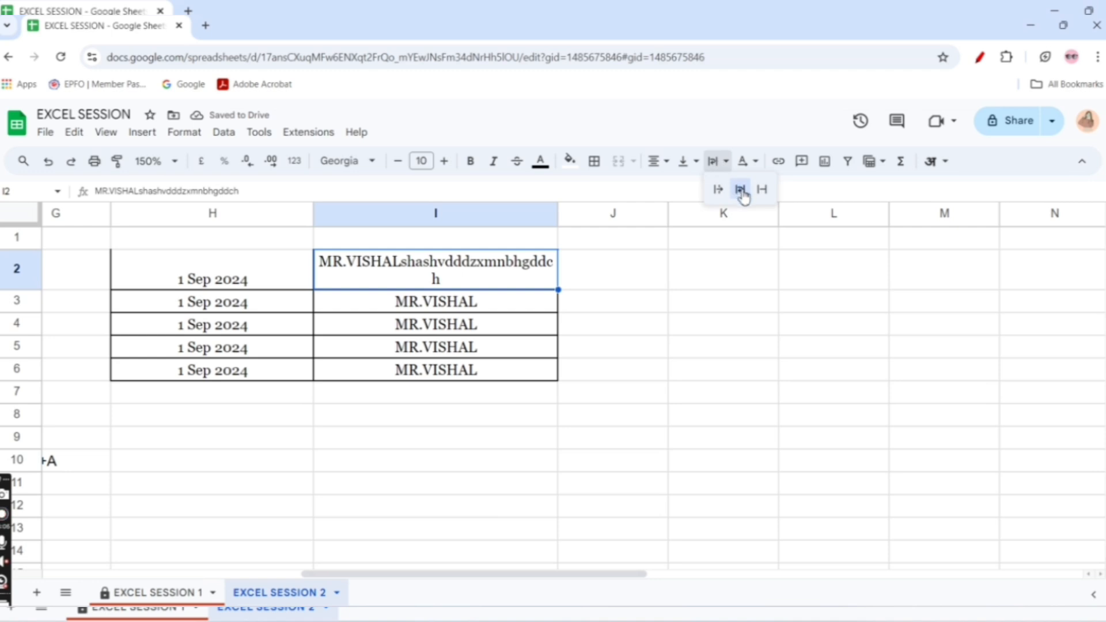
pyautogui.click(742, 192)
pyautogui.click(713, 161)
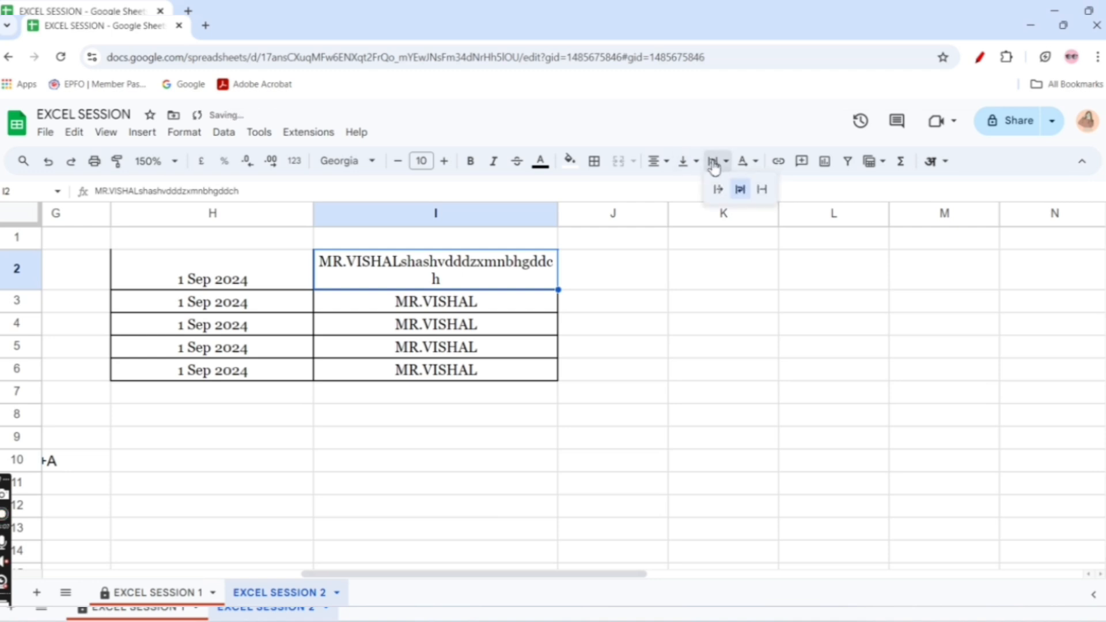
pyautogui.click(720, 192)
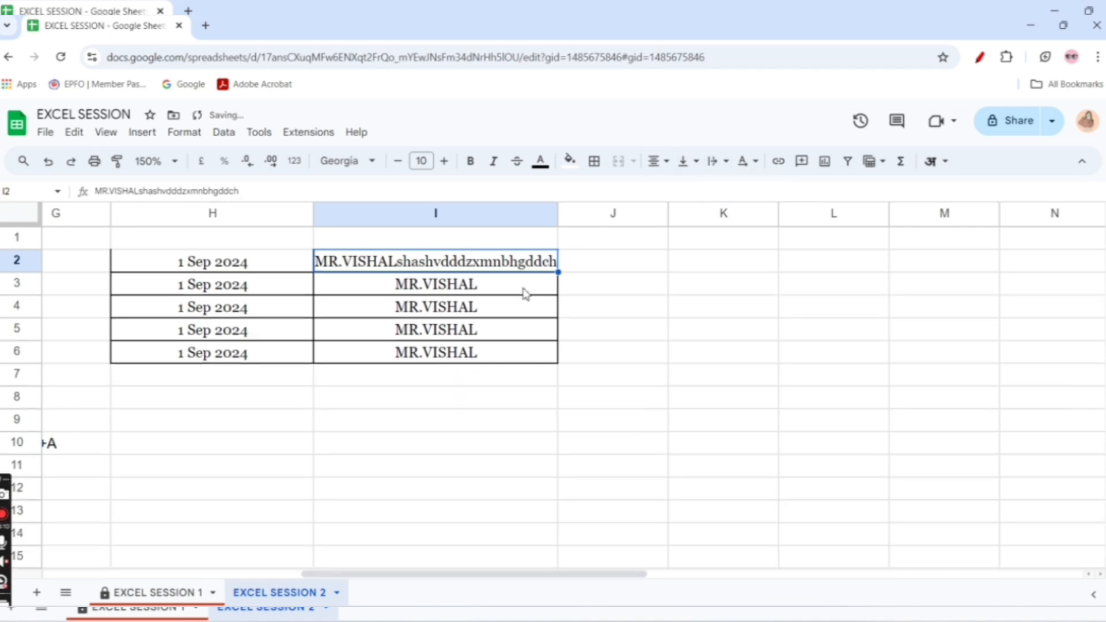
pyautogui.moveTo(558, 213); pyautogui.dragTo(427, 219)
pyautogui.moveTo(313, 214); pyautogui.dragTo(211, 215)
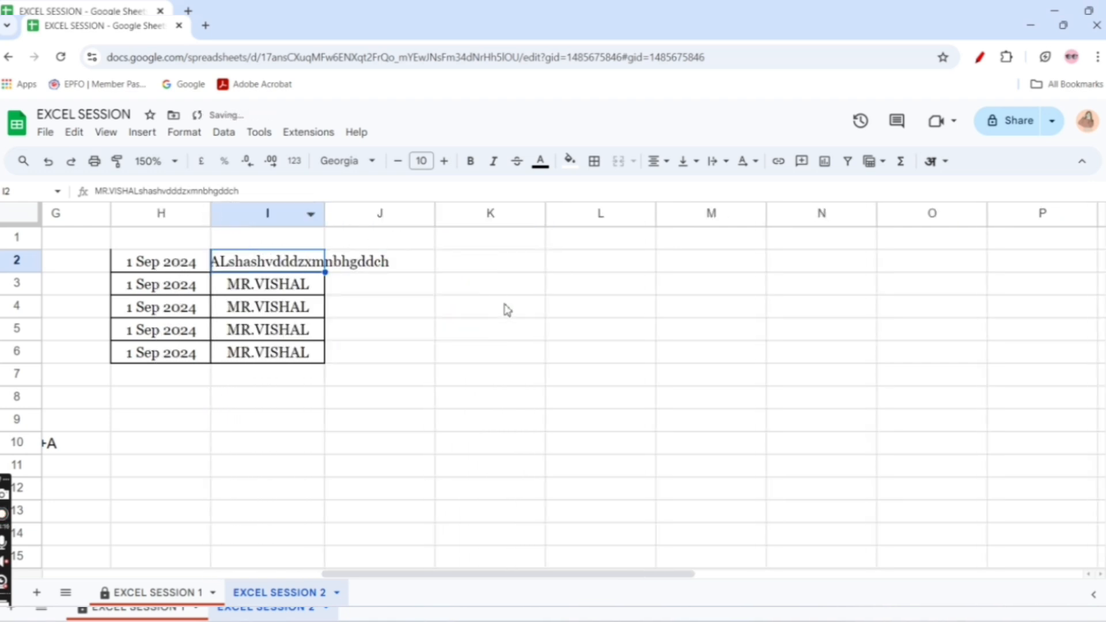
# Try wrap on the long text in I2 and set it back to overflow
pyautogui.click(715, 160)
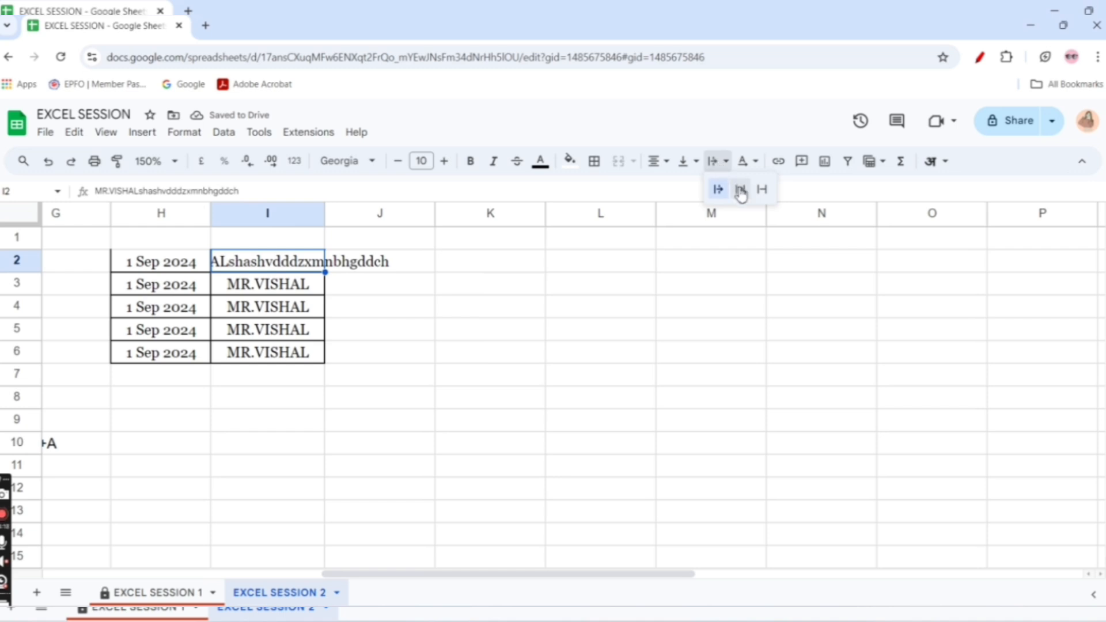
pyautogui.click(741, 190)
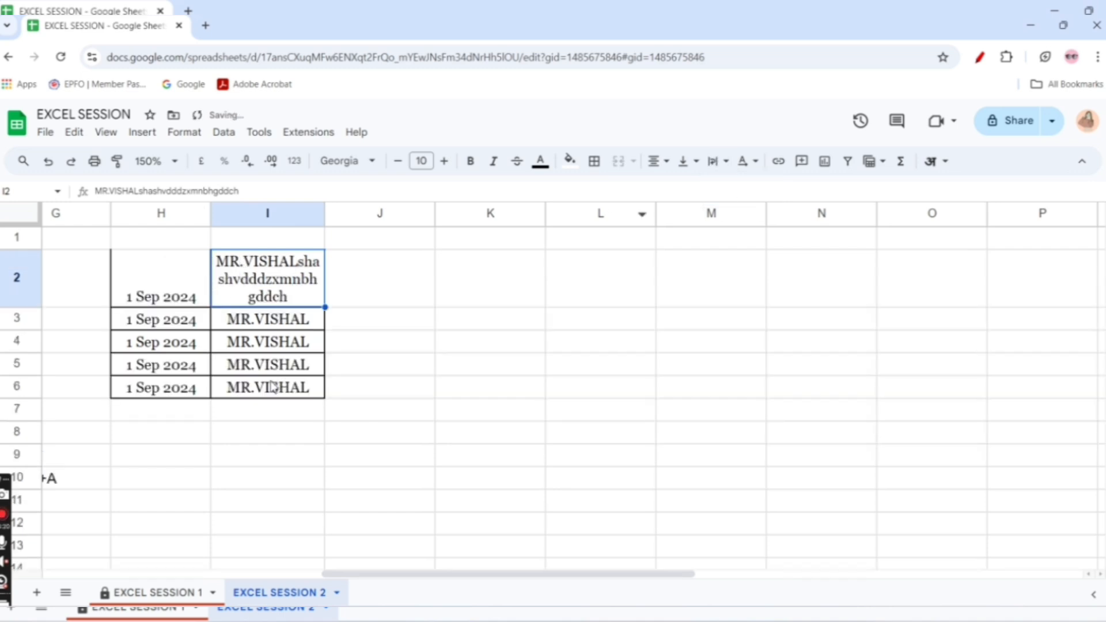
pyautogui.click(714, 161)
pyautogui.click(717, 190)
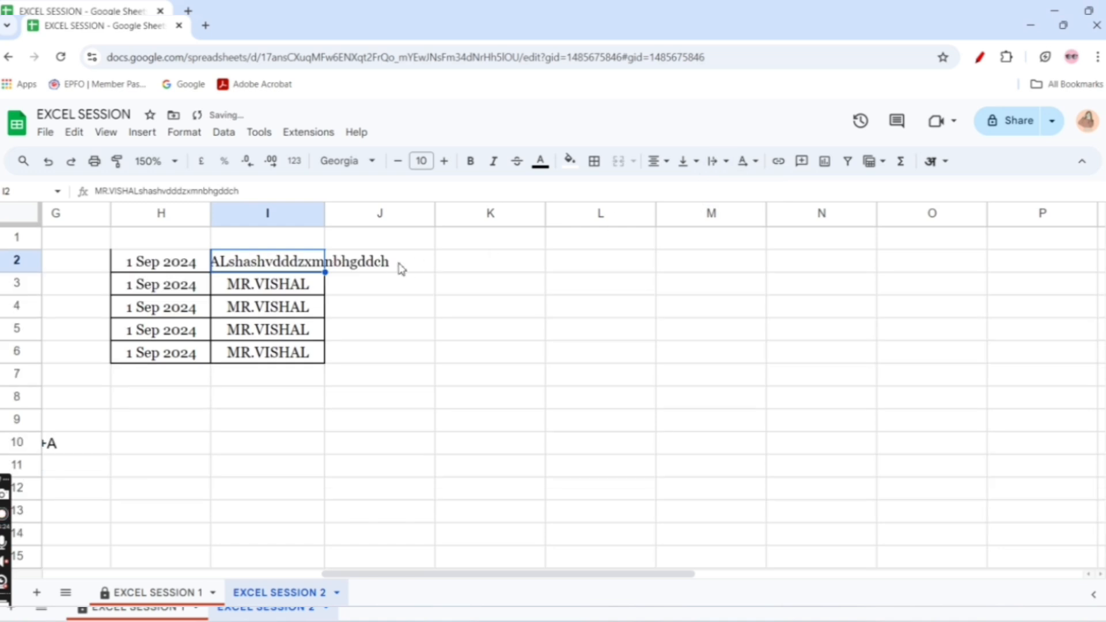
# Set the text wrapping of the pasted range H2:I6 to wrap
pyautogui.click(394, 216)
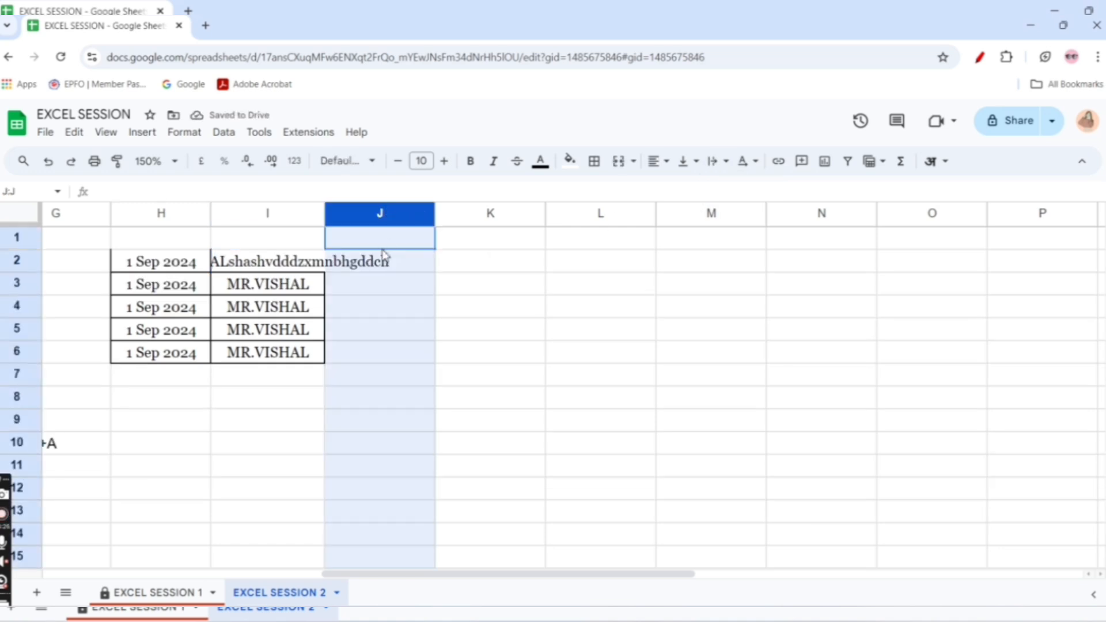
pyautogui.click(277, 214)
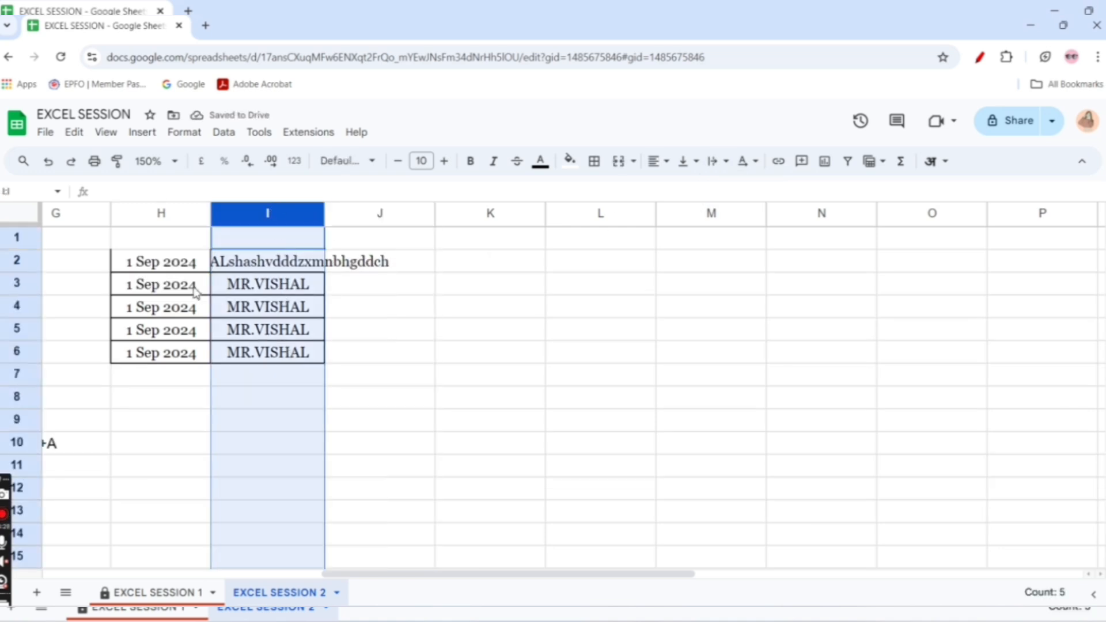
pyautogui.moveTo(170, 266); pyautogui.dragTo(351, 340)
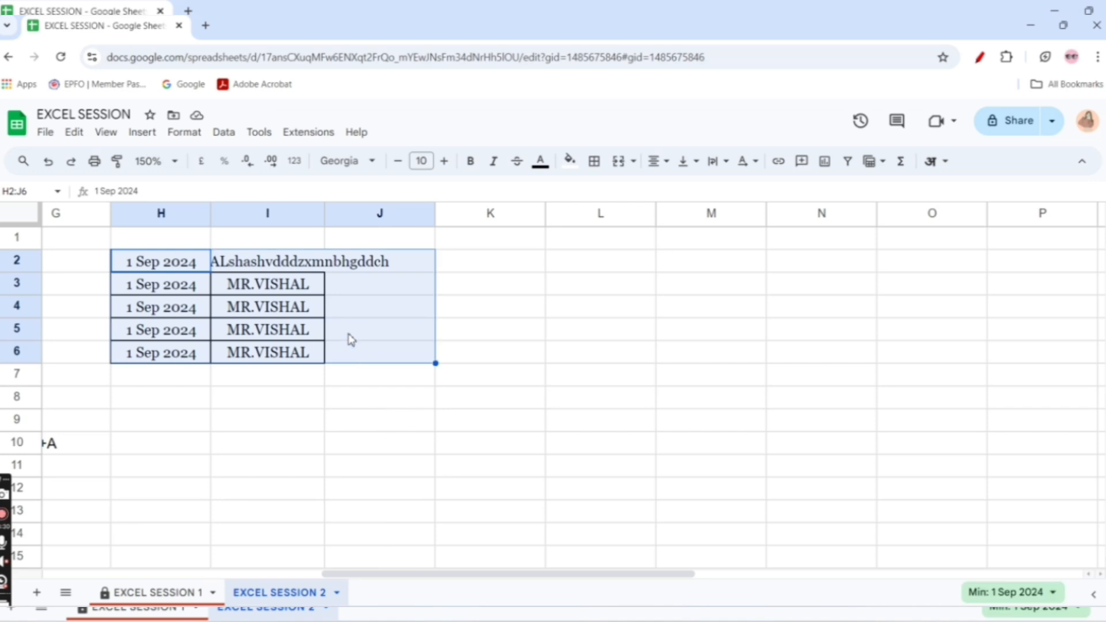
pyautogui.moveTo(191, 255); pyautogui.dragTo(312, 355)
pyautogui.click(720, 163)
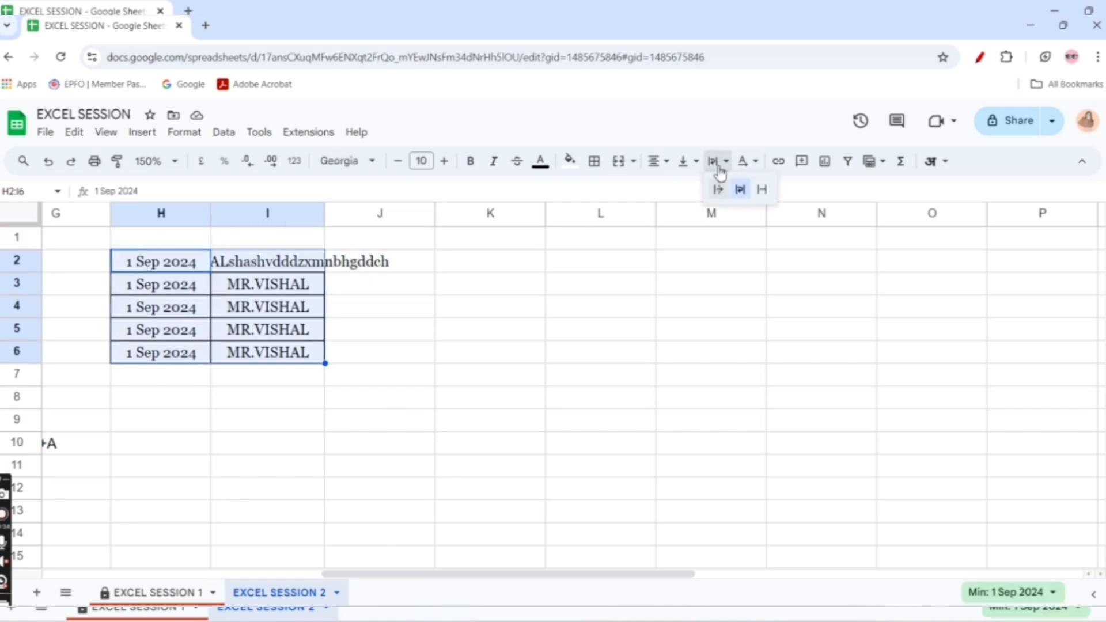
pyautogui.click(740, 189)
pyautogui.moveTo(269, 251); pyautogui.dragTo(282, 411)
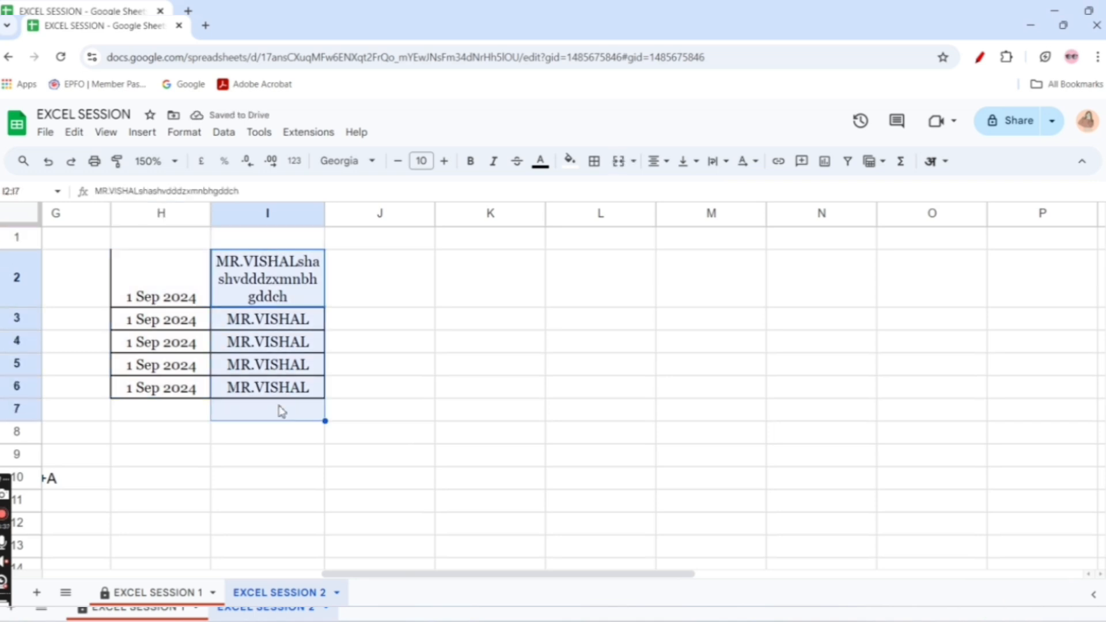
pyautogui.click(342, 395)
# Try clip and overflow text wrapping on H2:I6 and set it back to wrap
pyautogui.moveTo(163, 291); pyautogui.dragTo(305, 387)
pyautogui.click(715, 161)
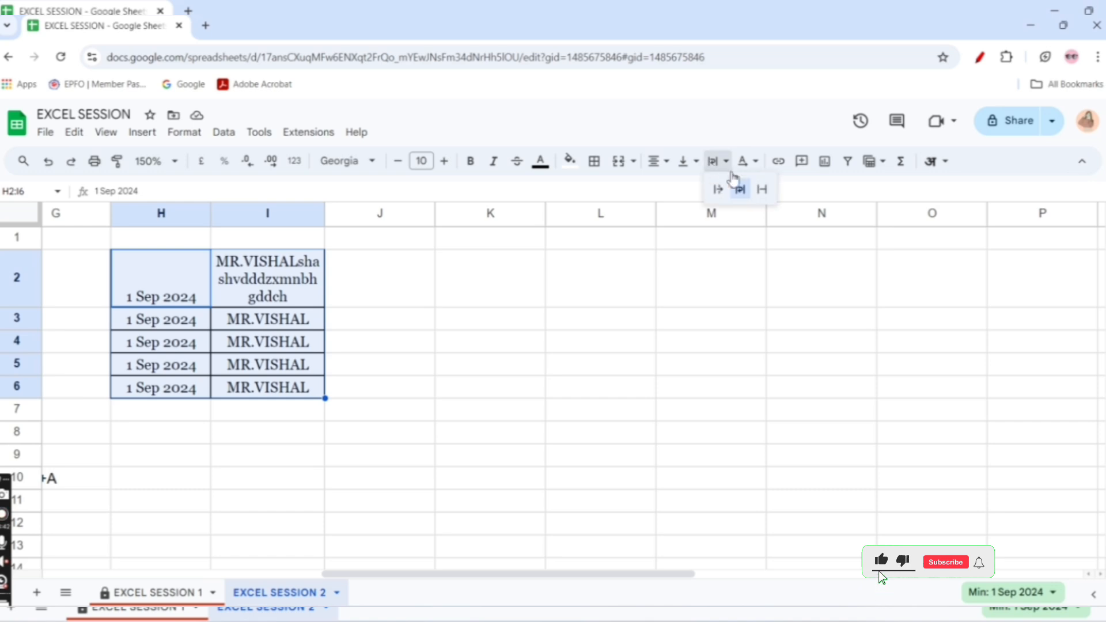
pyautogui.click(762, 190)
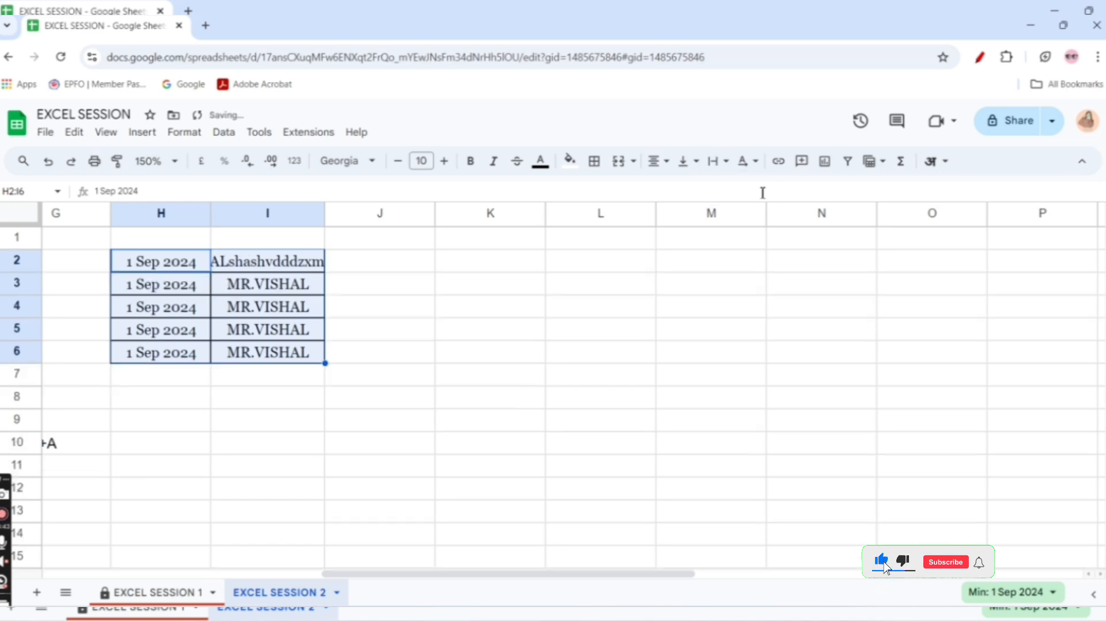
pyautogui.click(715, 161)
pyautogui.click(719, 191)
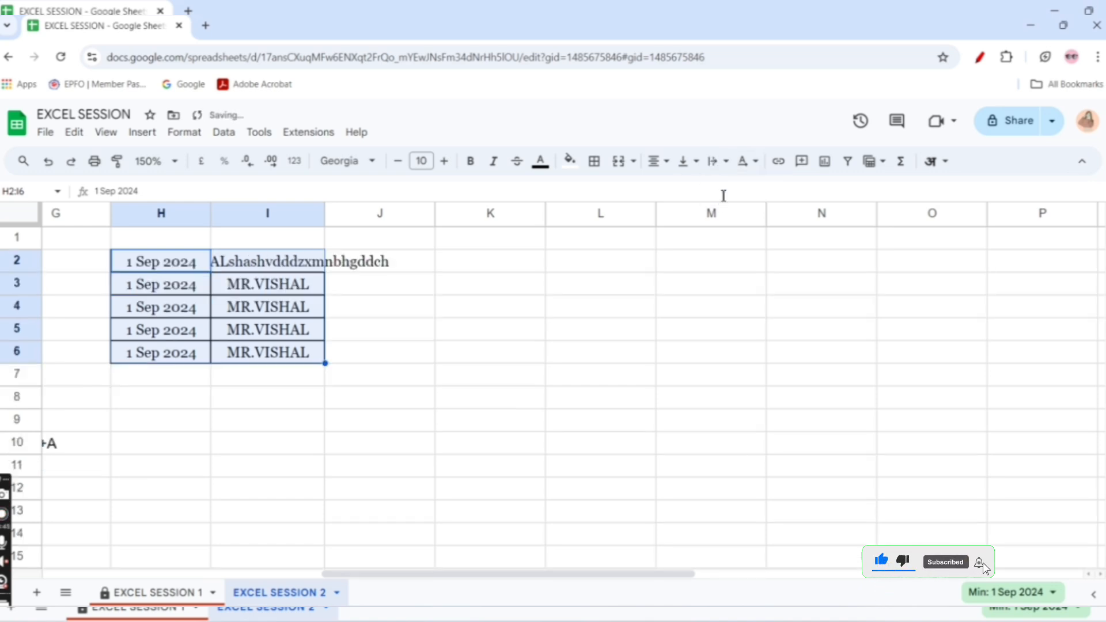
pyautogui.click(715, 161)
pyautogui.click(741, 190)
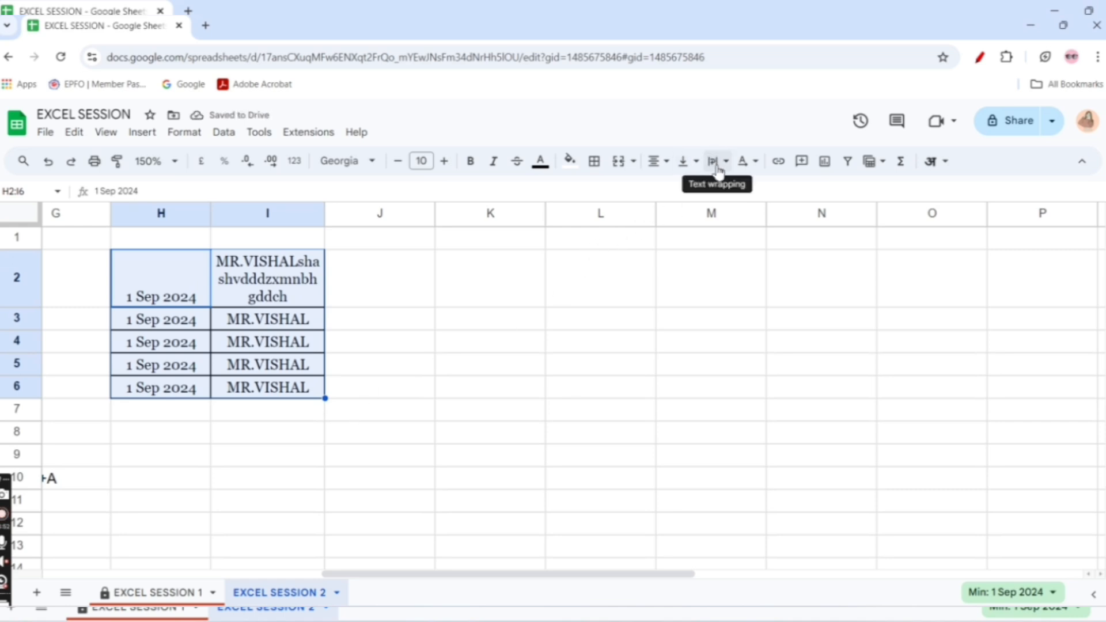
# Try tilt up, tilt down and stacked vertical text rotation on I3, and set it to rotate up
pyautogui.click(489, 431)
pyautogui.click(743, 163)
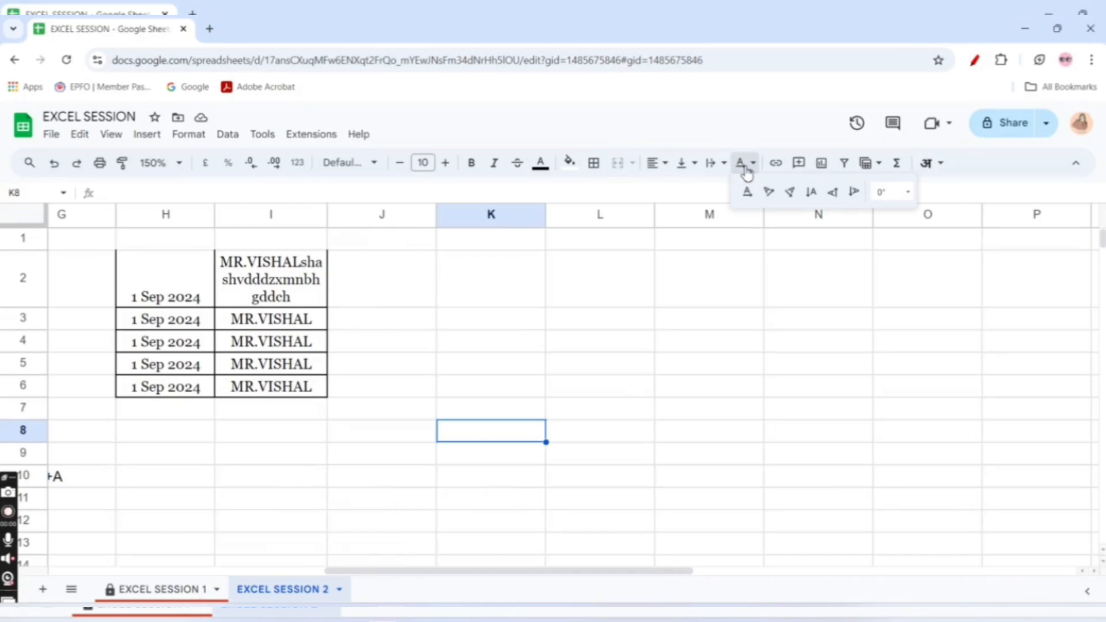
pyautogui.click(238, 326)
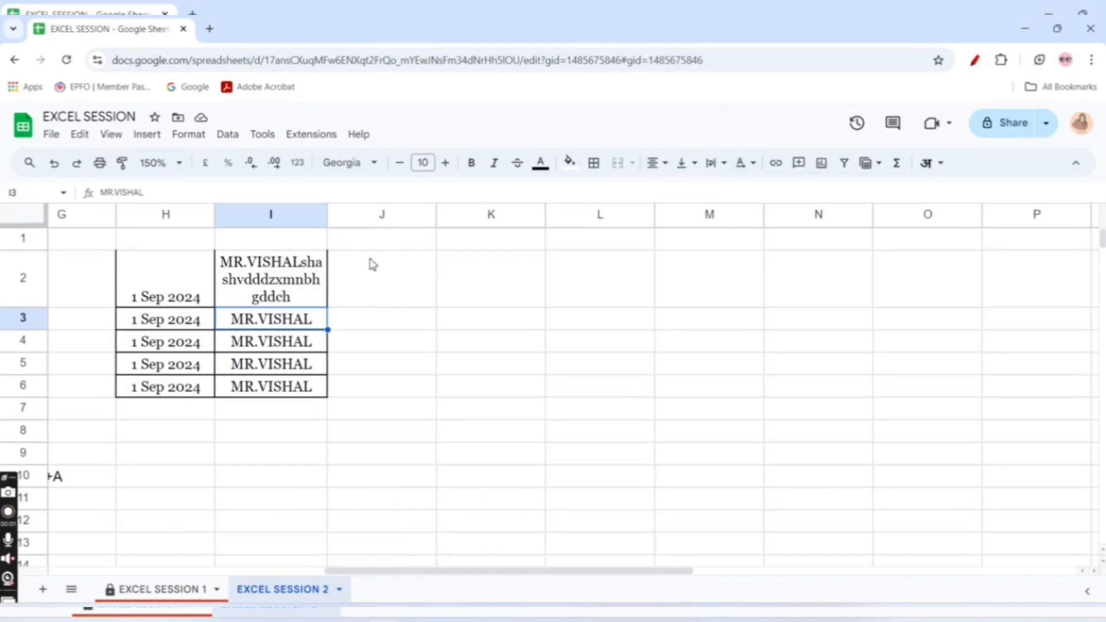
pyautogui.click(740, 168)
pyautogui.click(769, 193)
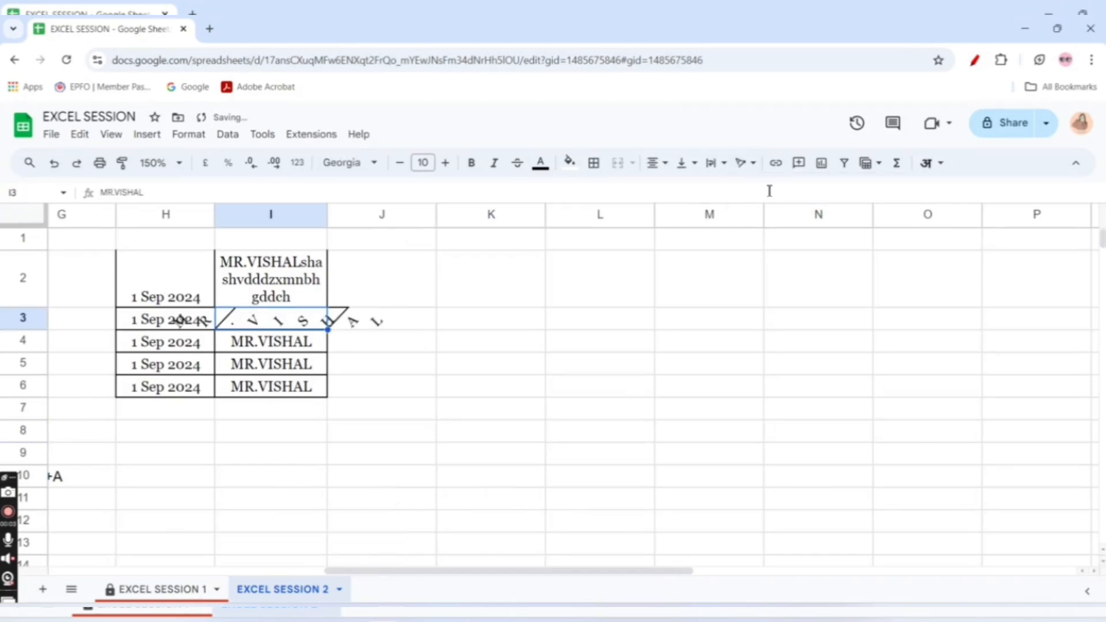
pyautogui.click(740, 163)
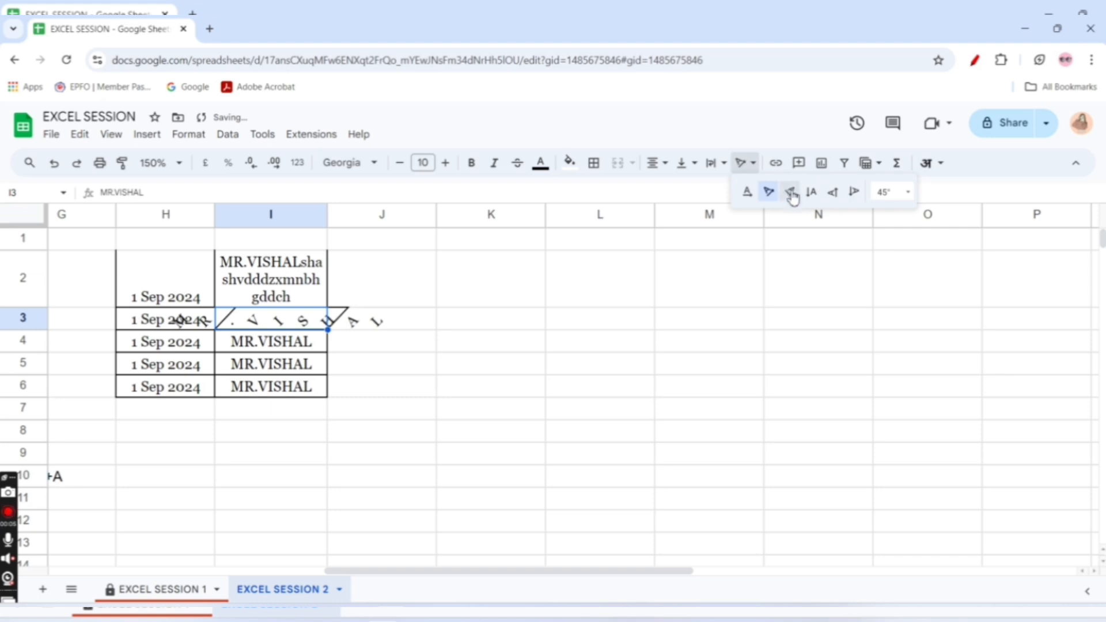
pyautogui.click(790, 192)
pyautogui.click(753, 168)
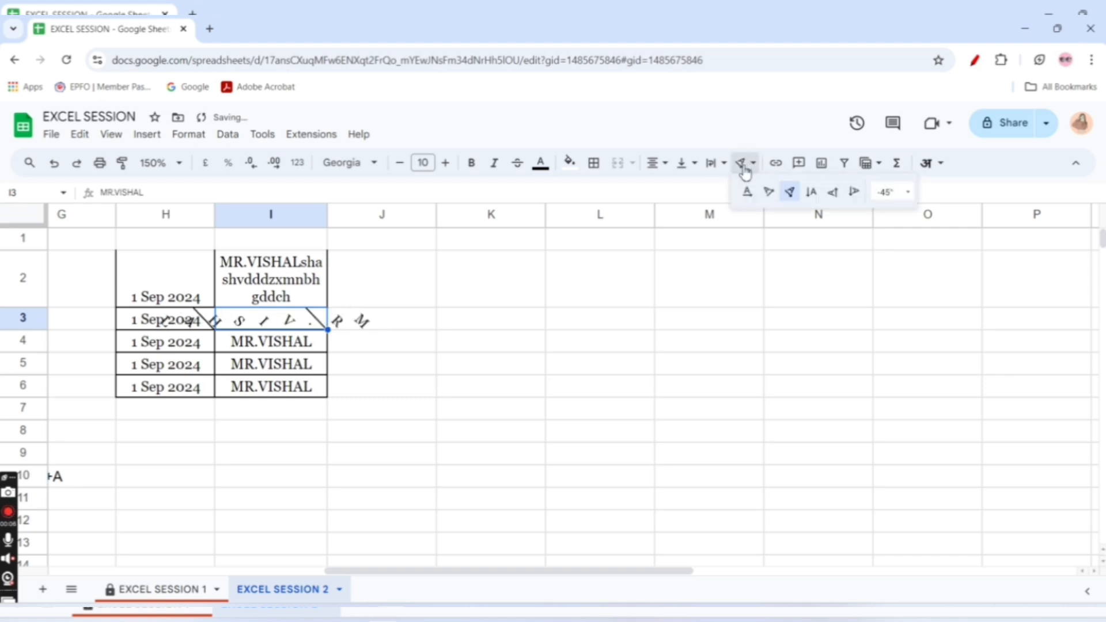
pyautogui.click(813, 192)
pyautogui.click(743, 167)
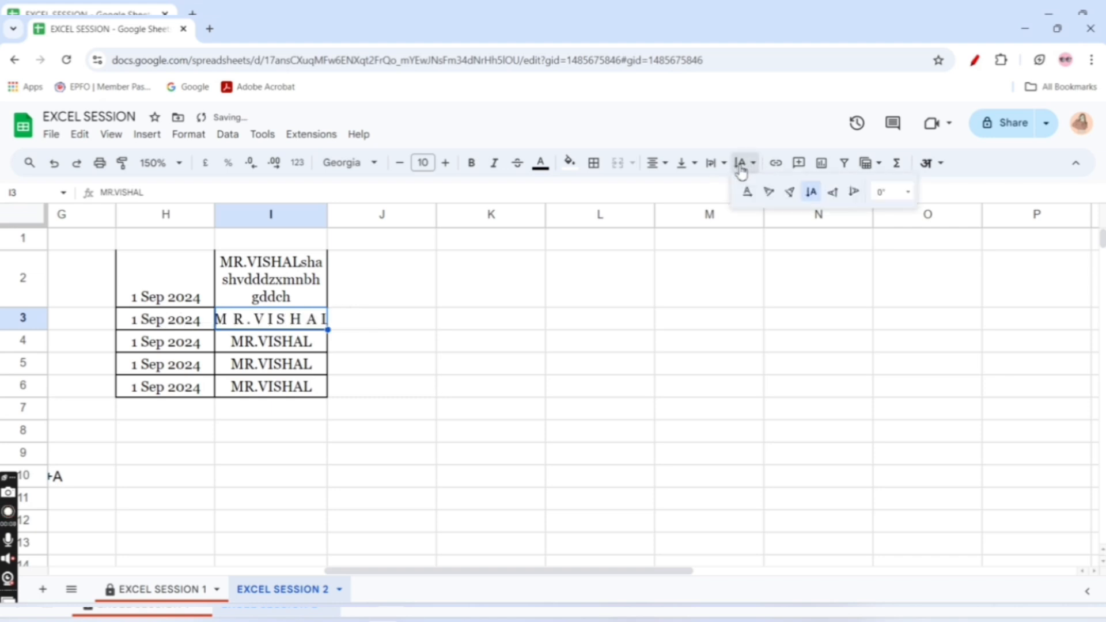
pyautogui.click(840, 194)
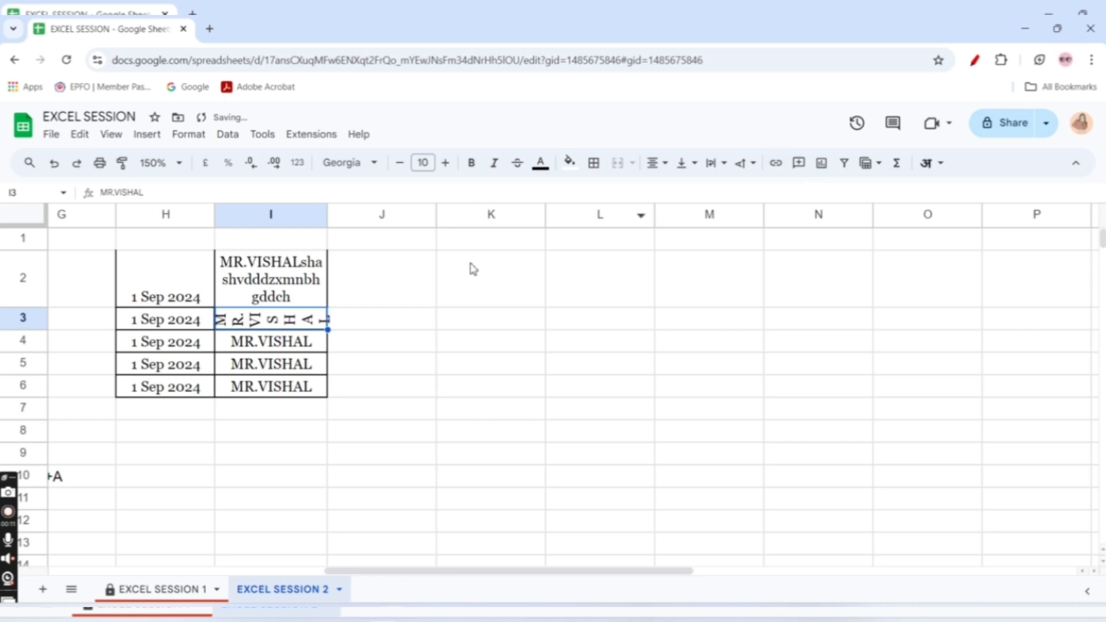
# Widen column I, try rotate down, tilt down and tilt up on I3, and reset its text rotation to none
pyautogui.moveTo(327, 214); pyautogui.dragTo(507, 252)
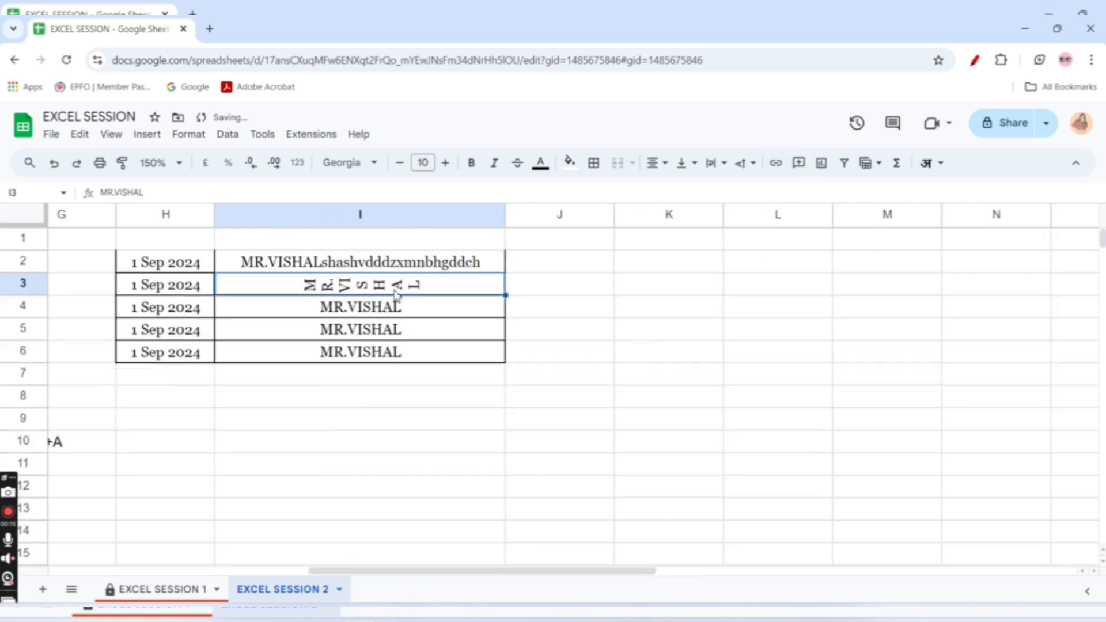
pyautogui.click(745, 163)
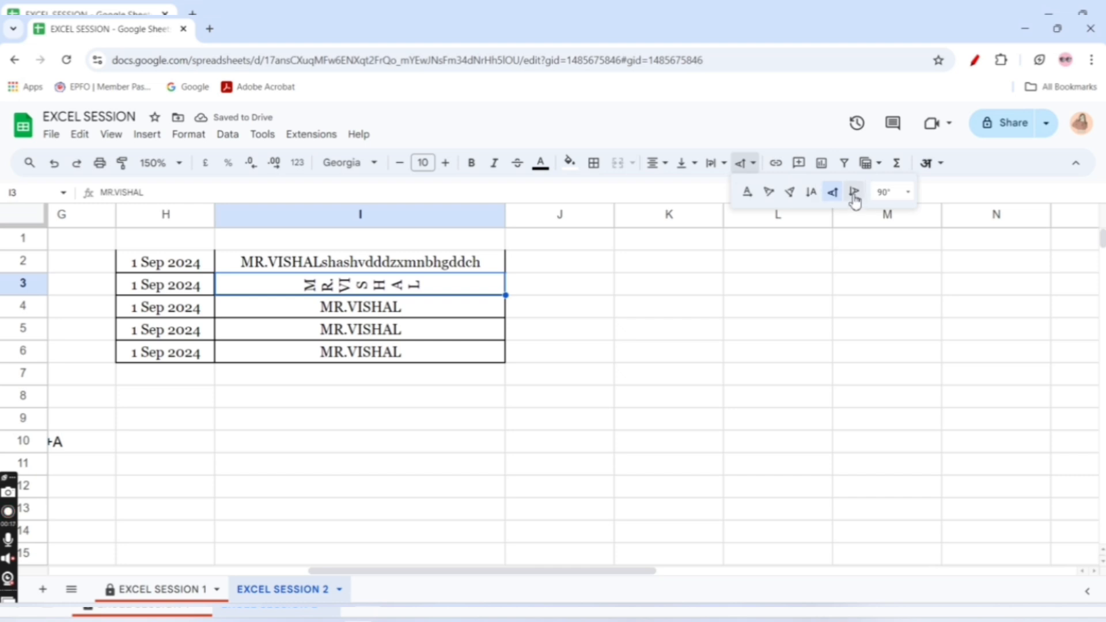
pyautogui.click(855, 196)
pyautogui.click(741, 167)
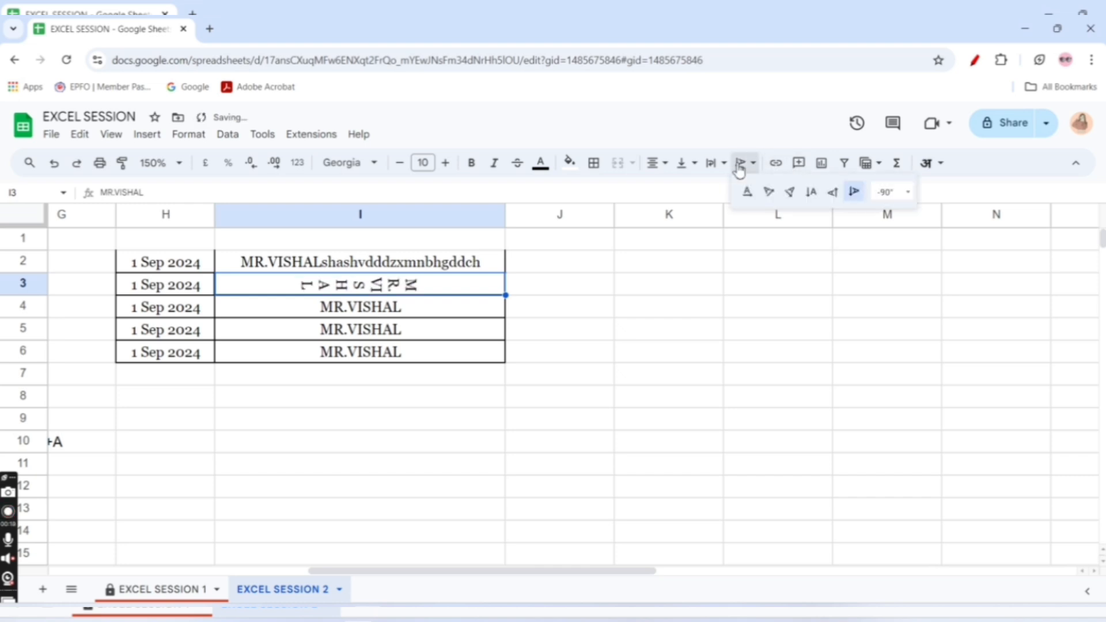
pyautogui.click(790, 193)
pyautogui.click(741, 166)
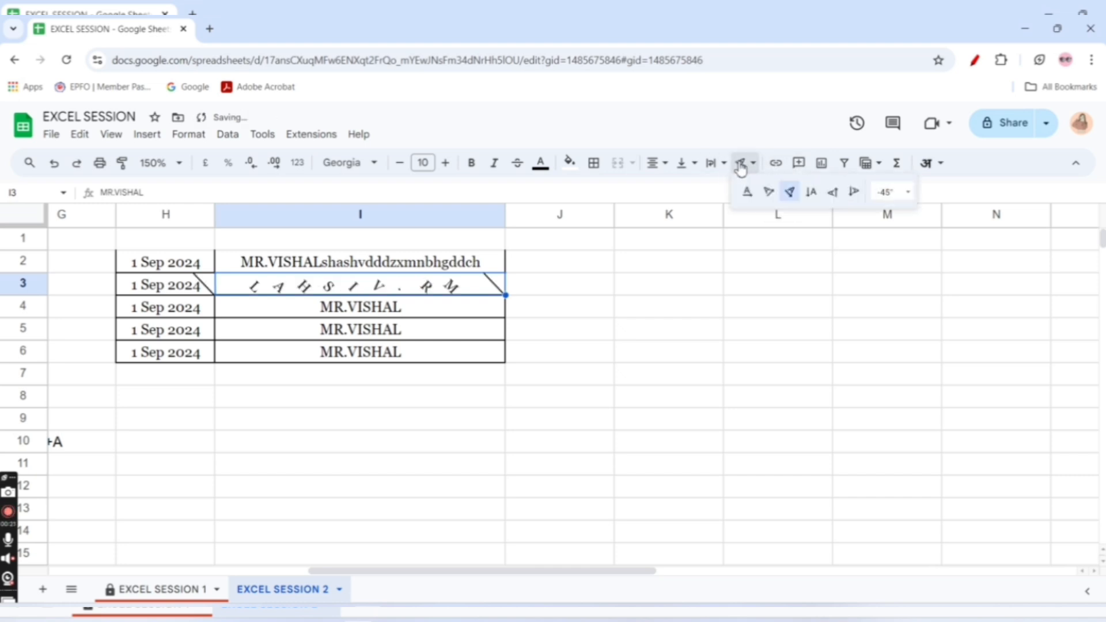
pyautogui.click(768, 192)
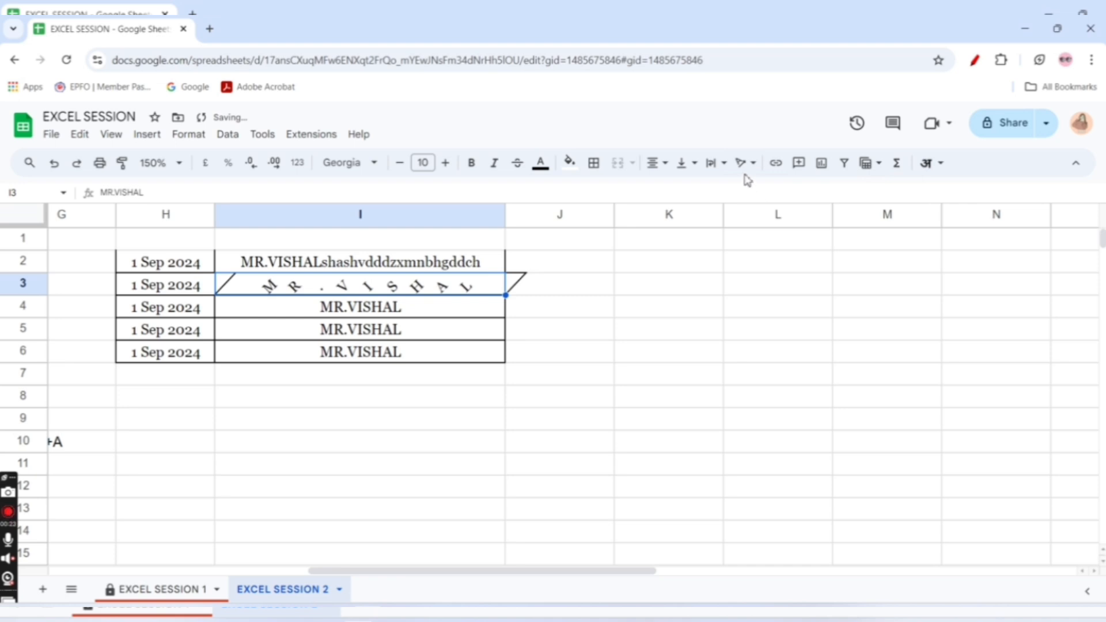
pyautogui.click(743, 165)
pyautogui.click(750, 194)
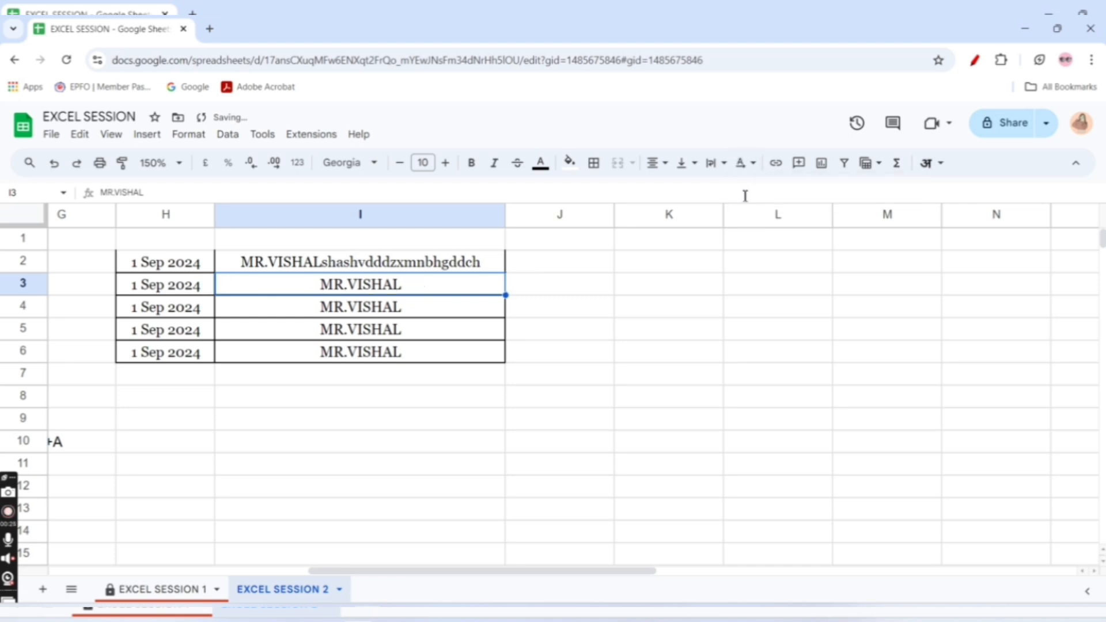
# Try custom text rotation angles of -75° and 15° on I3, and set the angle to -90°
pyautogui.click(743, 164)
pyautogui.click(898, 193)
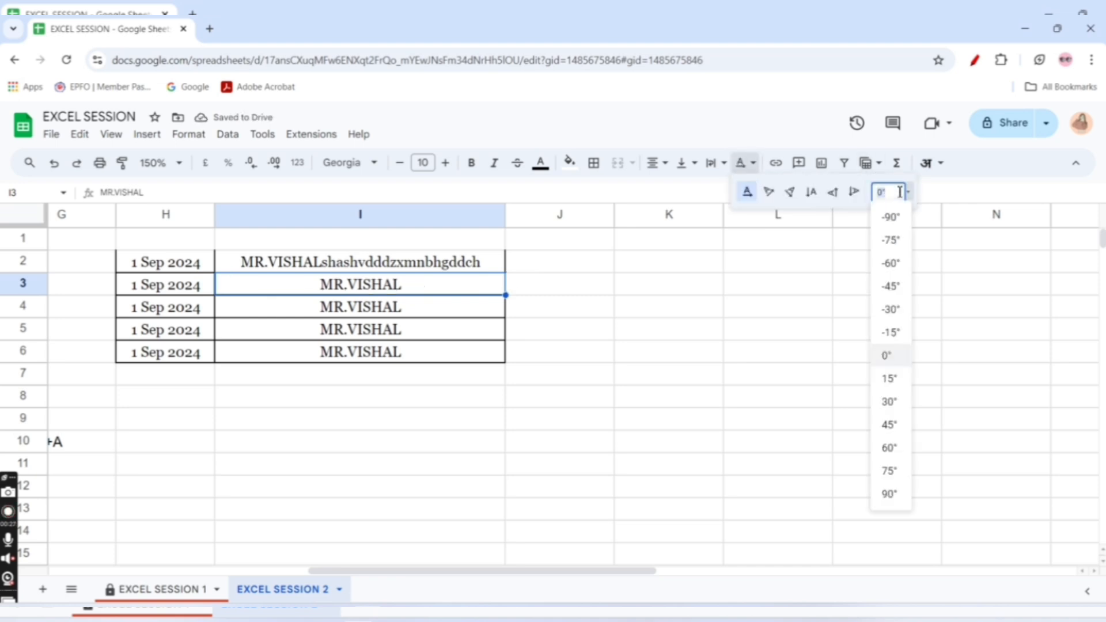
pyautogui.click(890, 241)
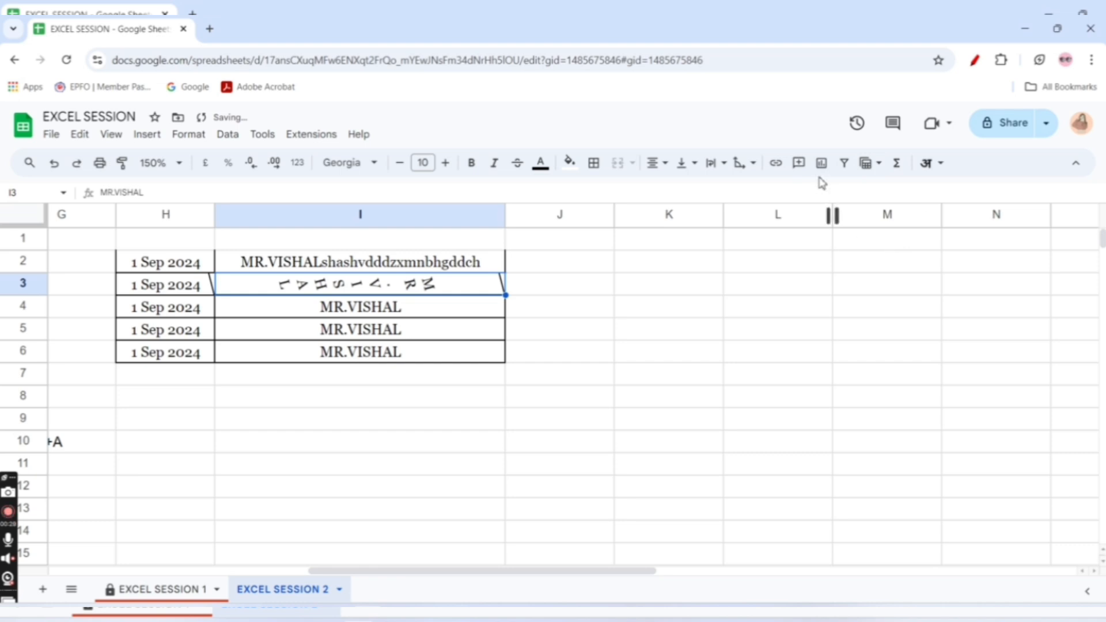
pyautogui.click(742, 165)
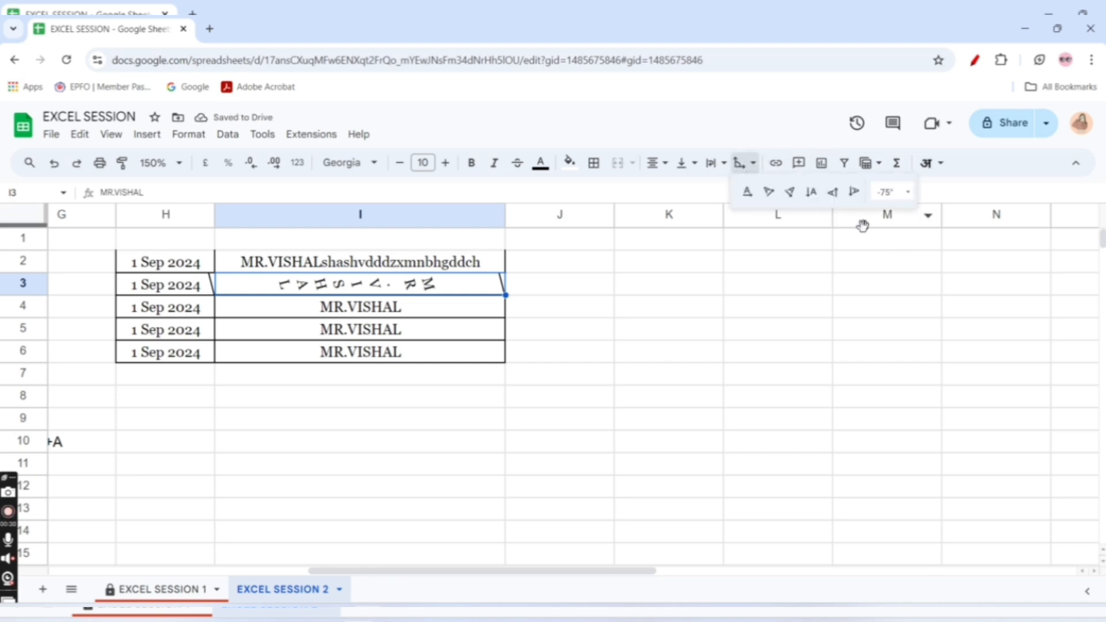
pyautogui.click(890, 192)
pyautogui.click(890, 379)
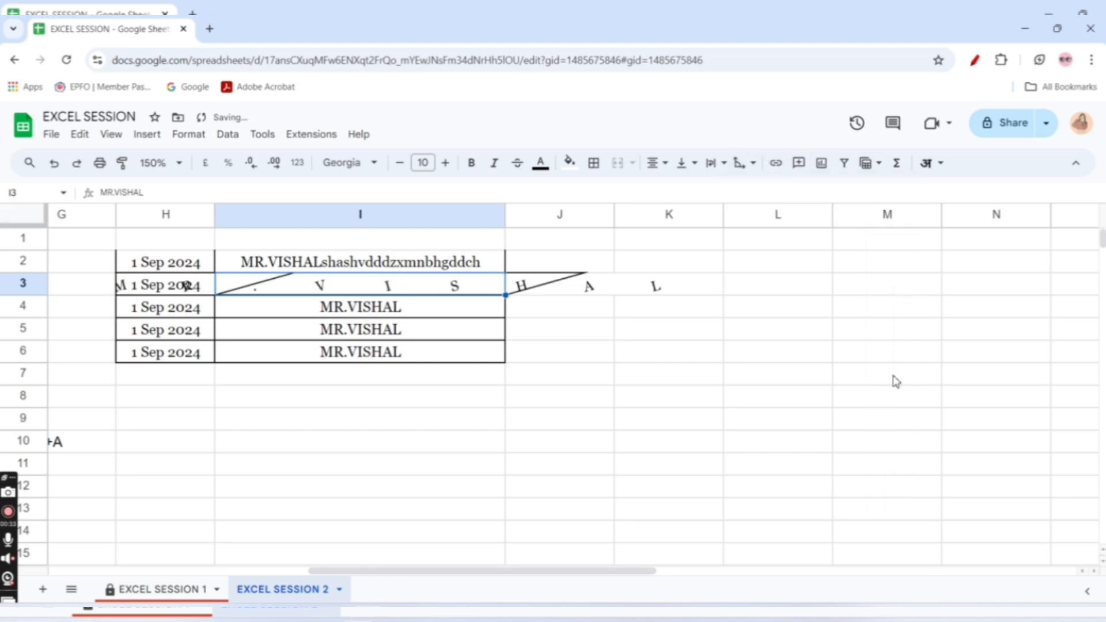
pyautogui.click(742, 163)
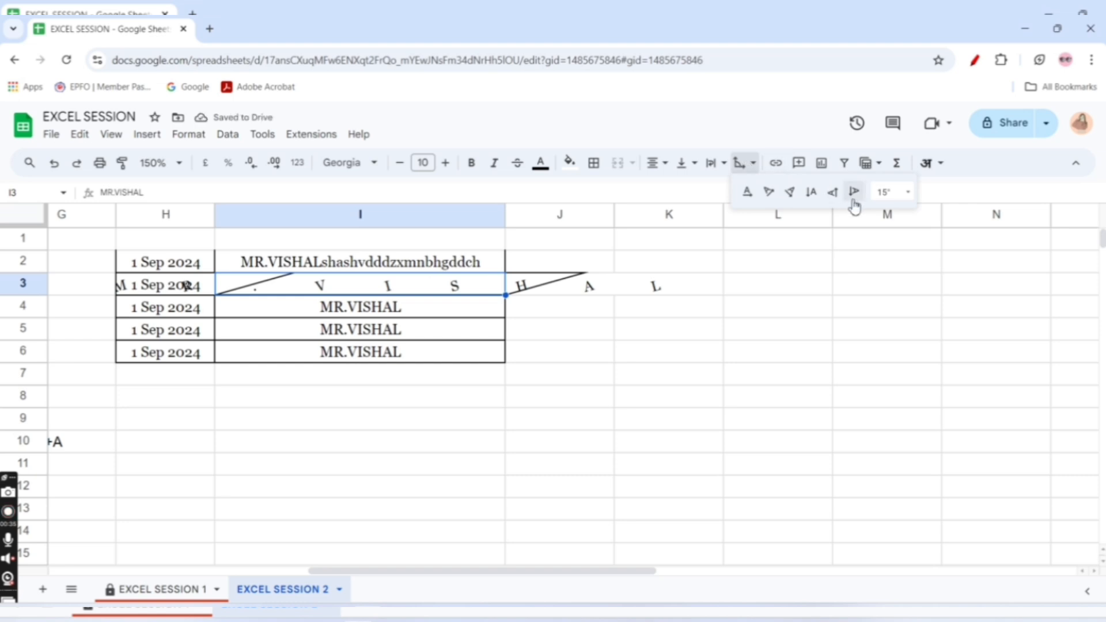
pyautogui.click(890, 192)
pyautogui.click(892, 217)
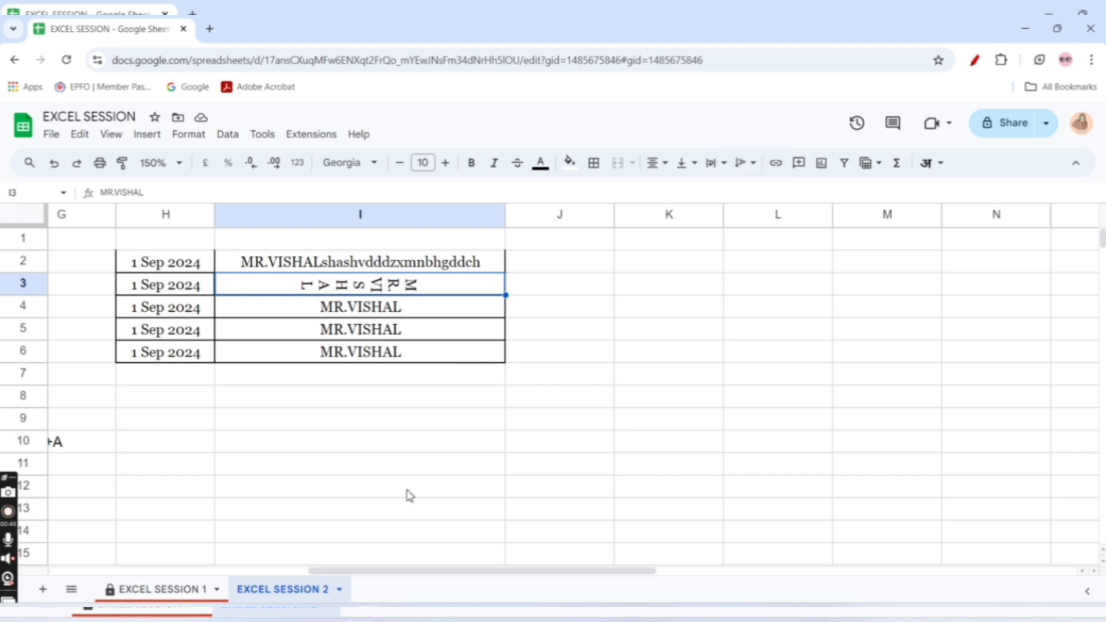
# Search Google for "youtube earning" in a new browser tab and open Social Blade's Estimated Youtube Money Calculator result
pyautogui.click(209, 29)
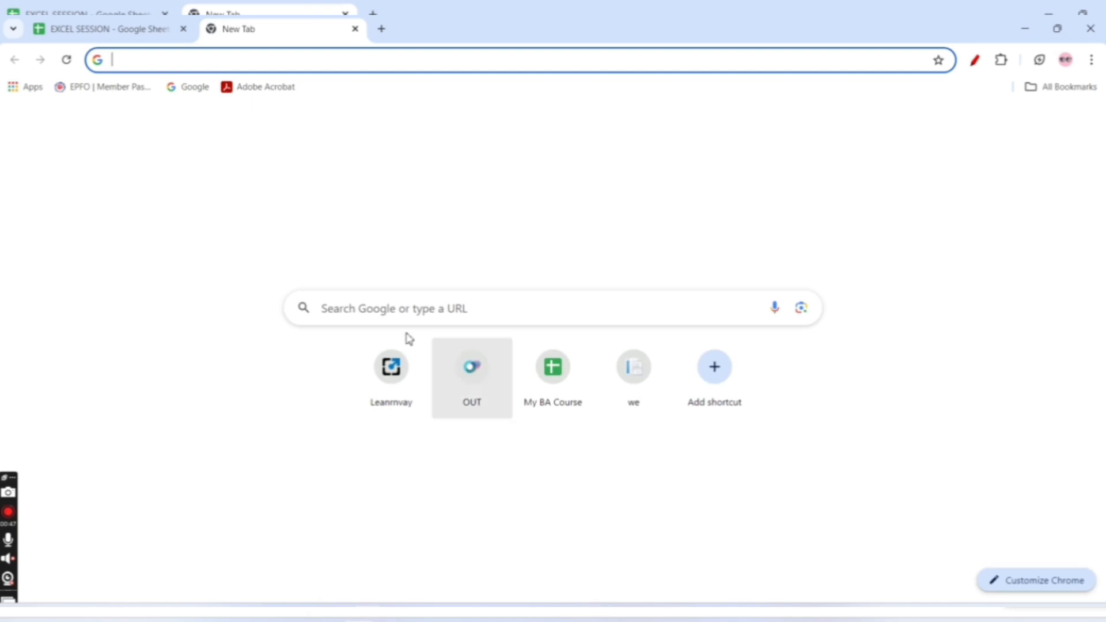
pyautogui.click(385, 310)
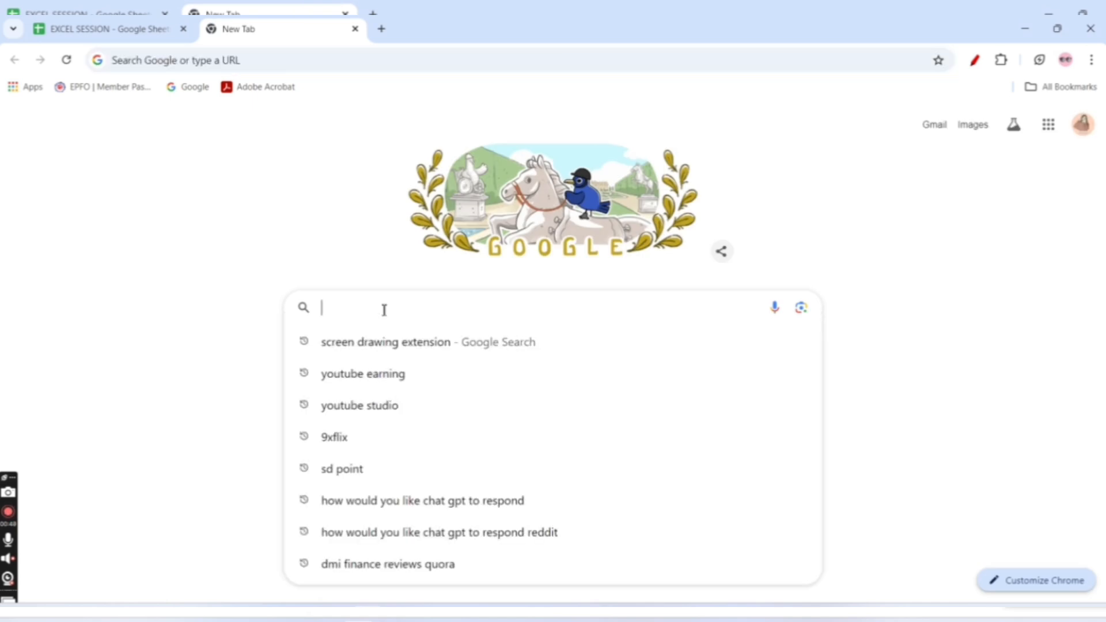
pyautogui.click(391, 373)
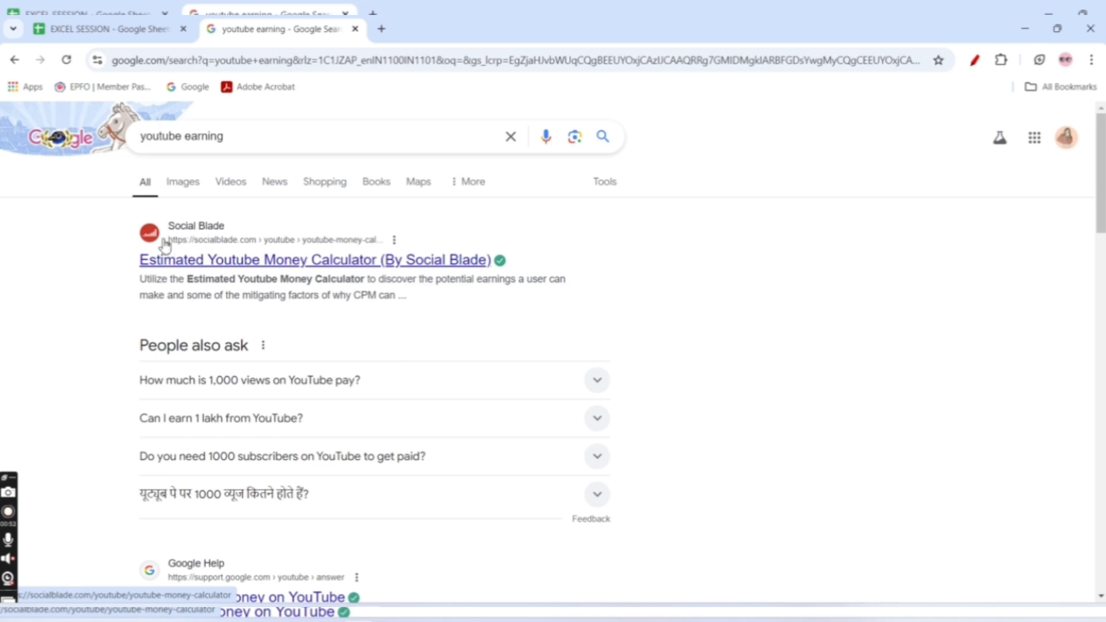
pyautogui.click(395, 241)
pyautogui.click(235, 262)
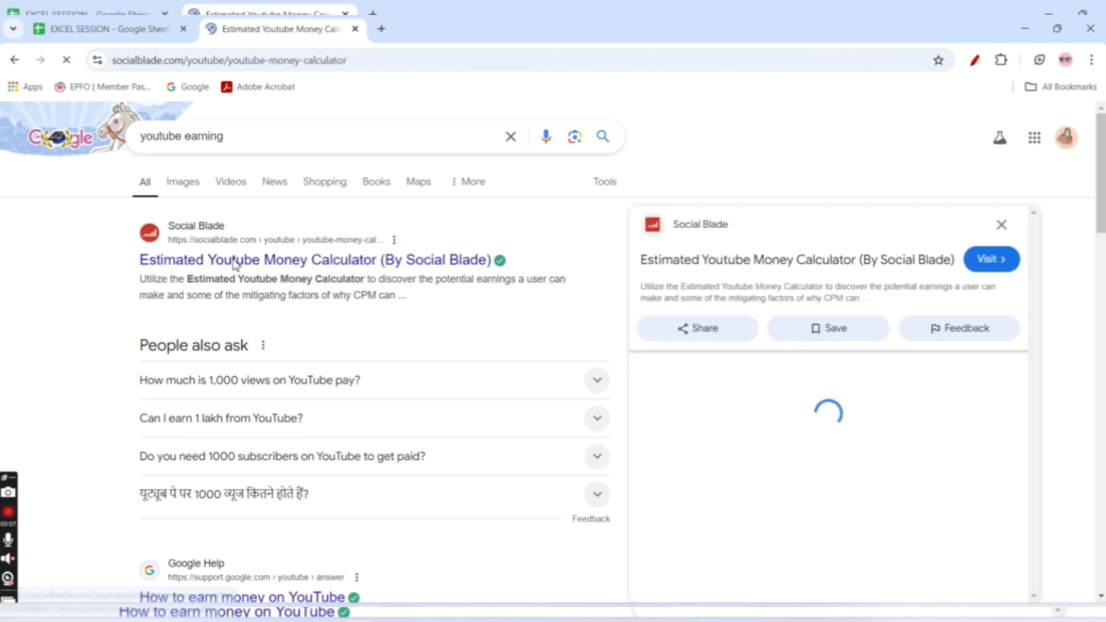
# Copy the full web address of the Social Blade YouTube money calculator page
pyautogui.click(225, 61)
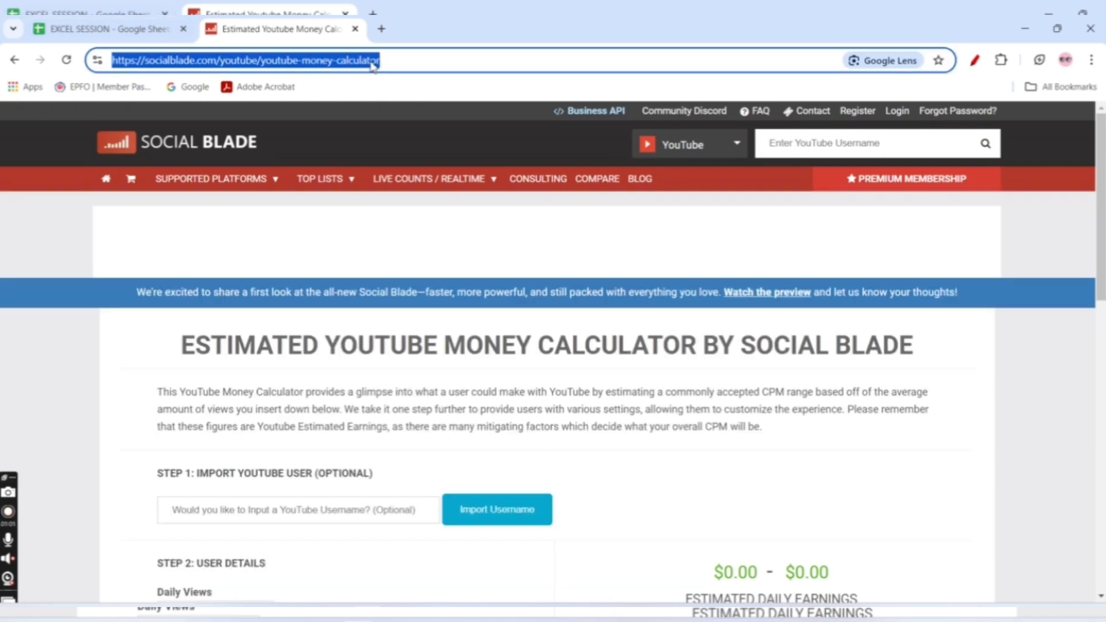
pyautogui.click(392, 60)
pyautogui.moveTo(217, 60); pyautogui.dragTo(111, 64)
pyautogui.hotkey('ctrl', 'c')
# Return to the EXCEL SESSION spreadsheet and link the text in I3 to the copied Social Blade address
pyautogui.click(109, 29)
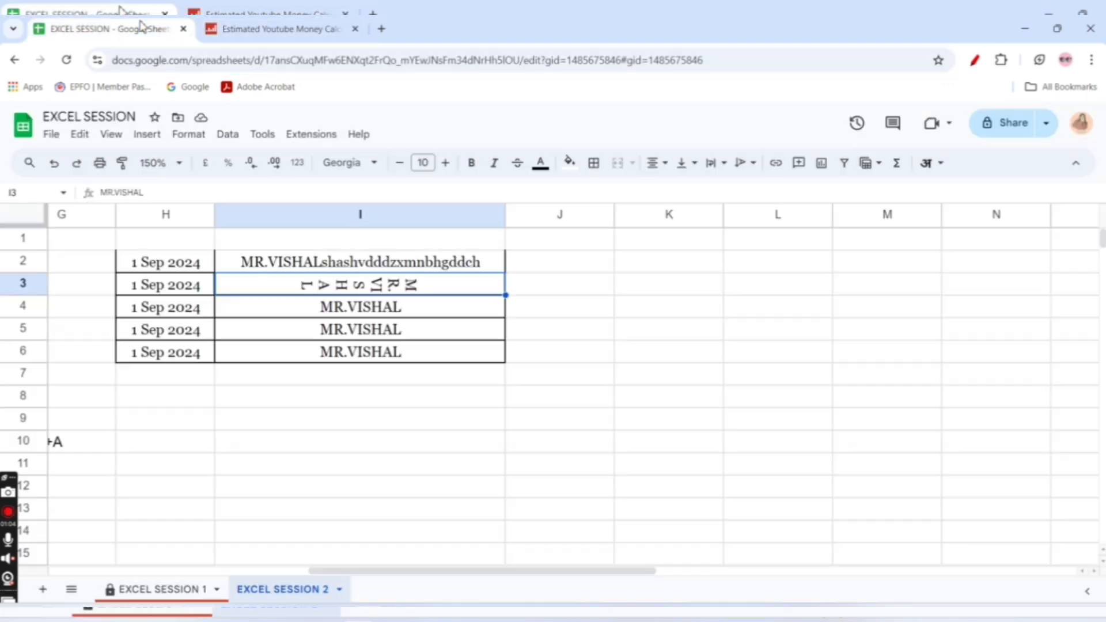
pyautogui.click(776, 163)
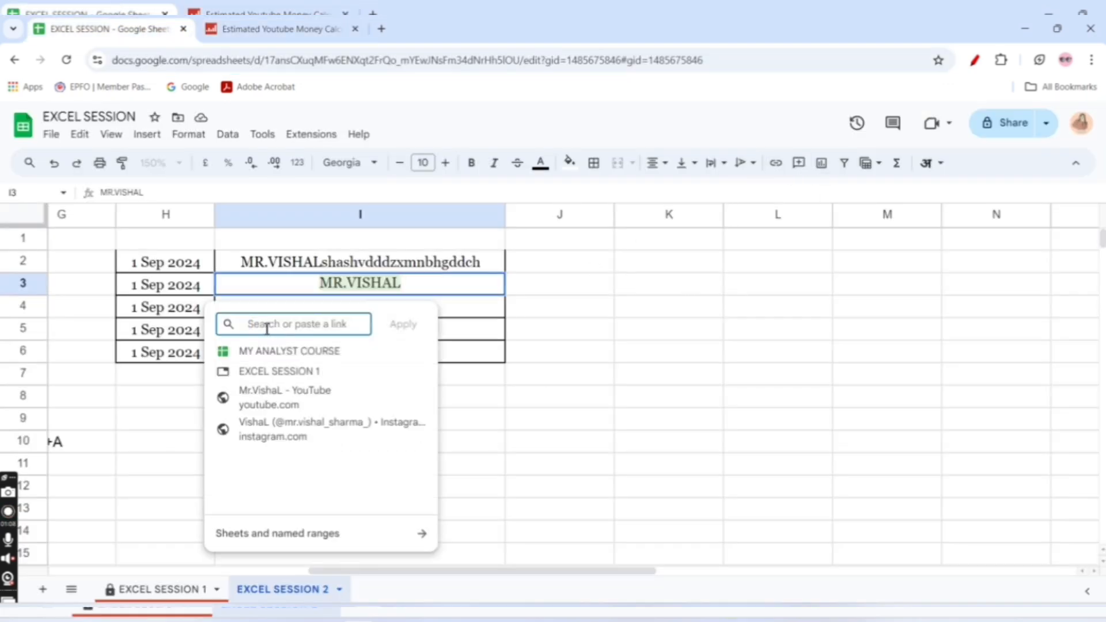
pyautogui.hotkey('ctrl', 'v')
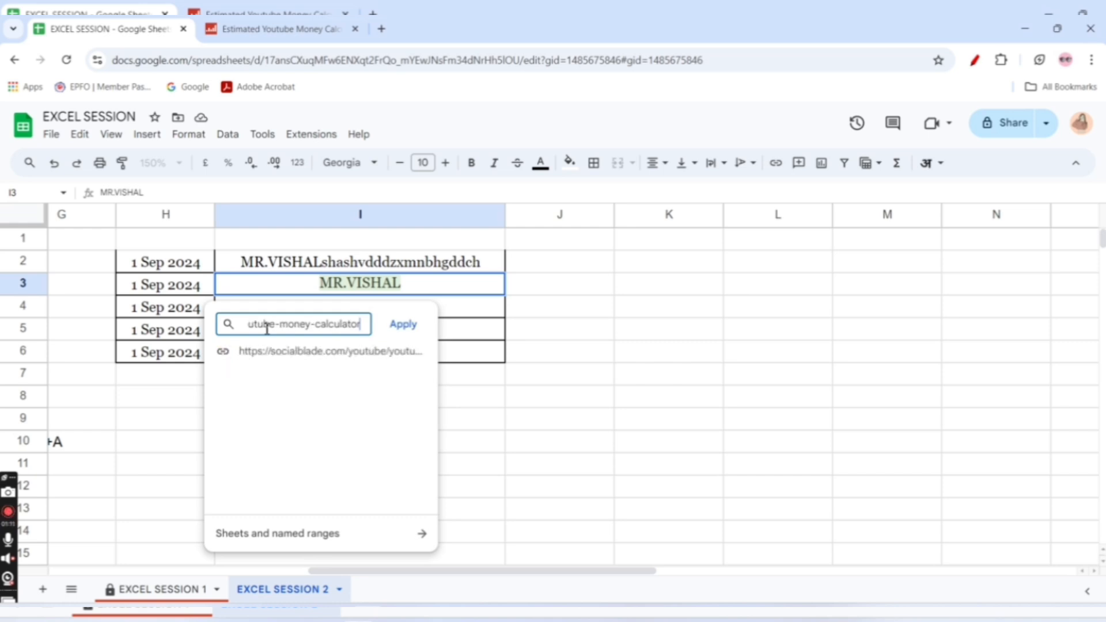
pyautogui.click(403, 324)
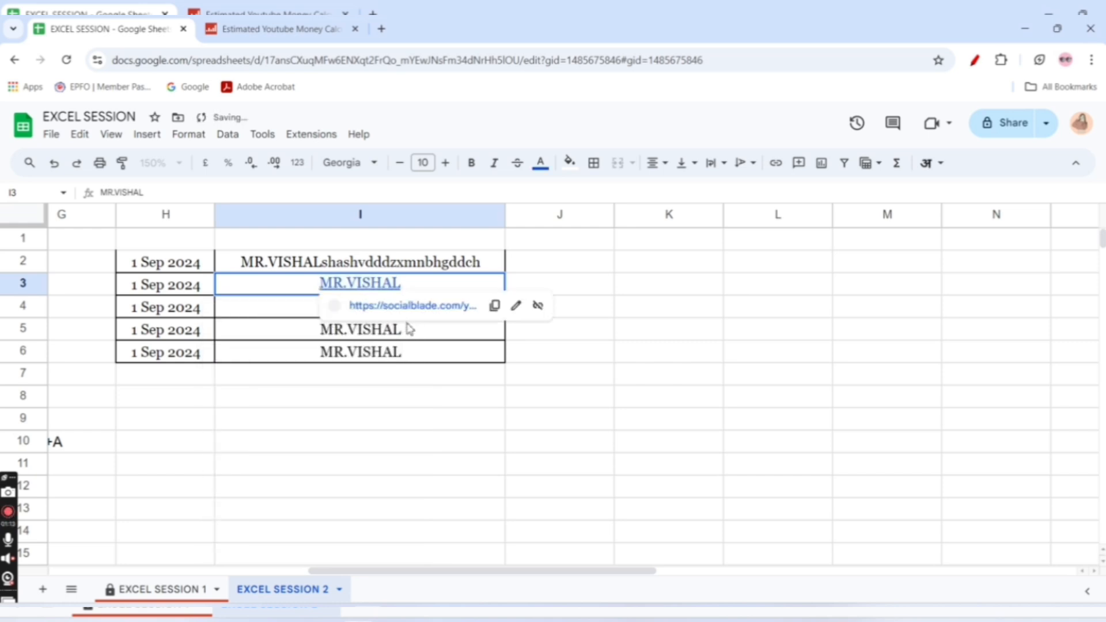
pyautogui.click(563, 417)
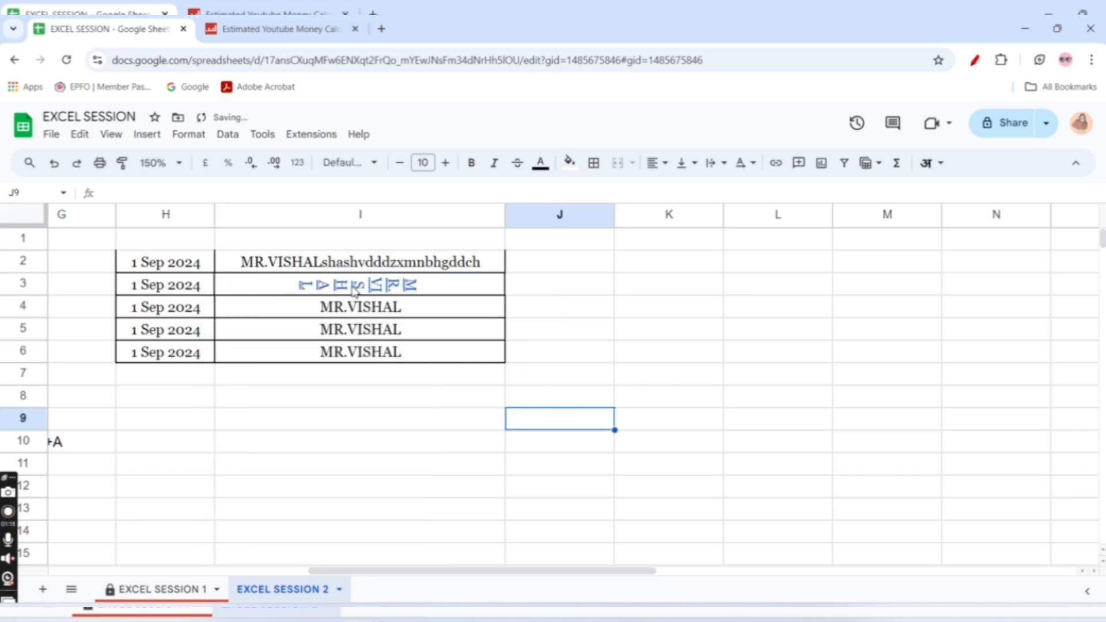
# Test the link in I3, close the duplicate calculator tab and return to the spreadsheet
pyautogui.moveTo(390, 294)
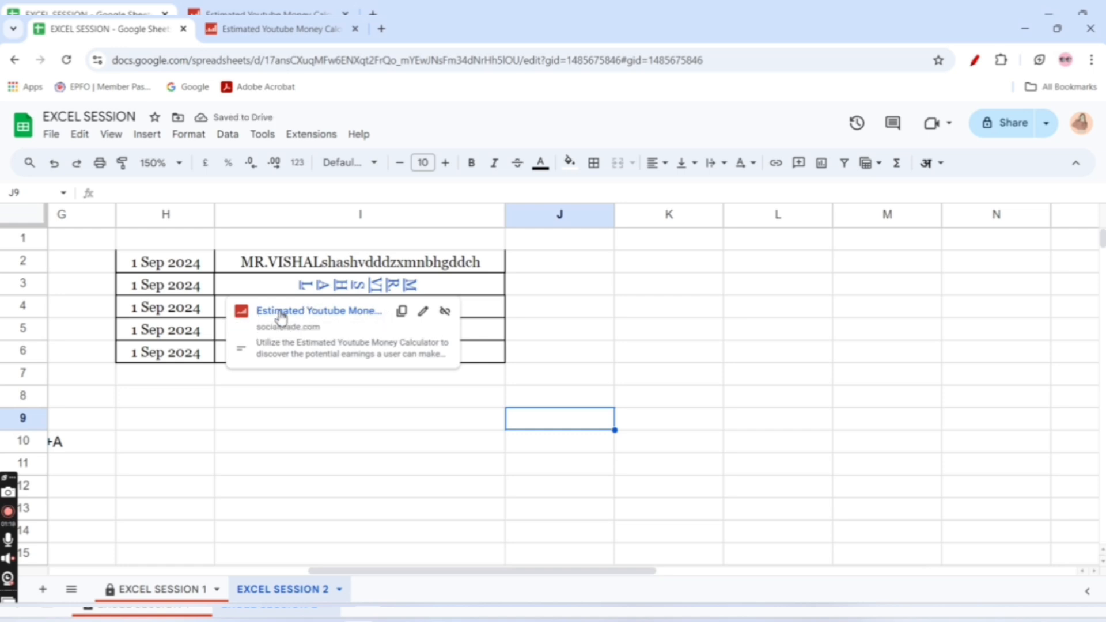
pyautogui.click(309, 311)
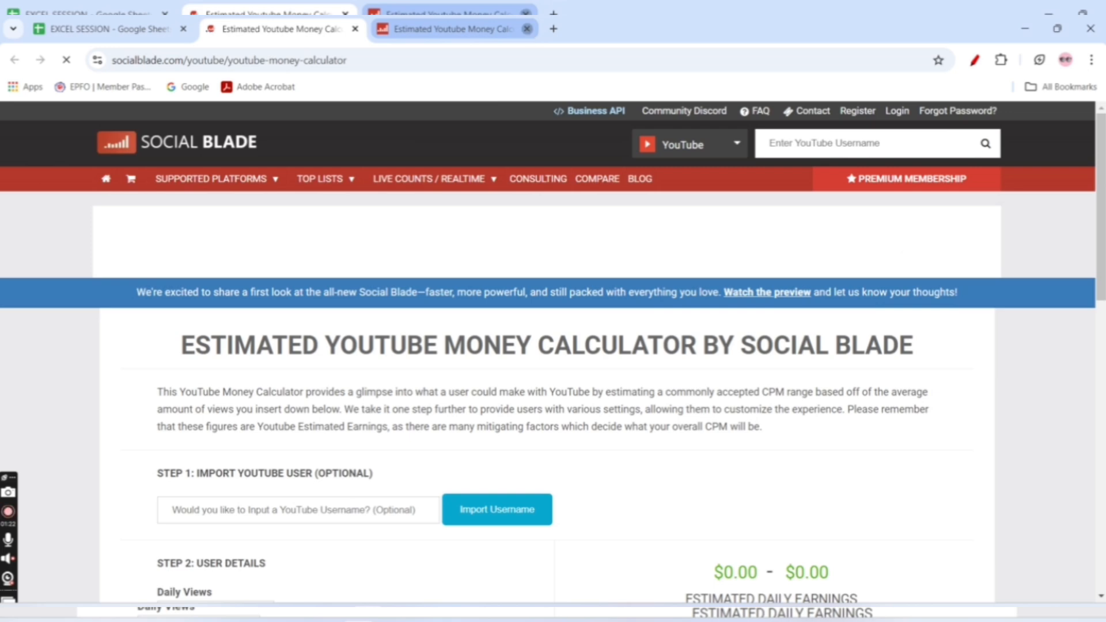
pyautogui.click(526, 28)
pyautogui.click(109, 29)
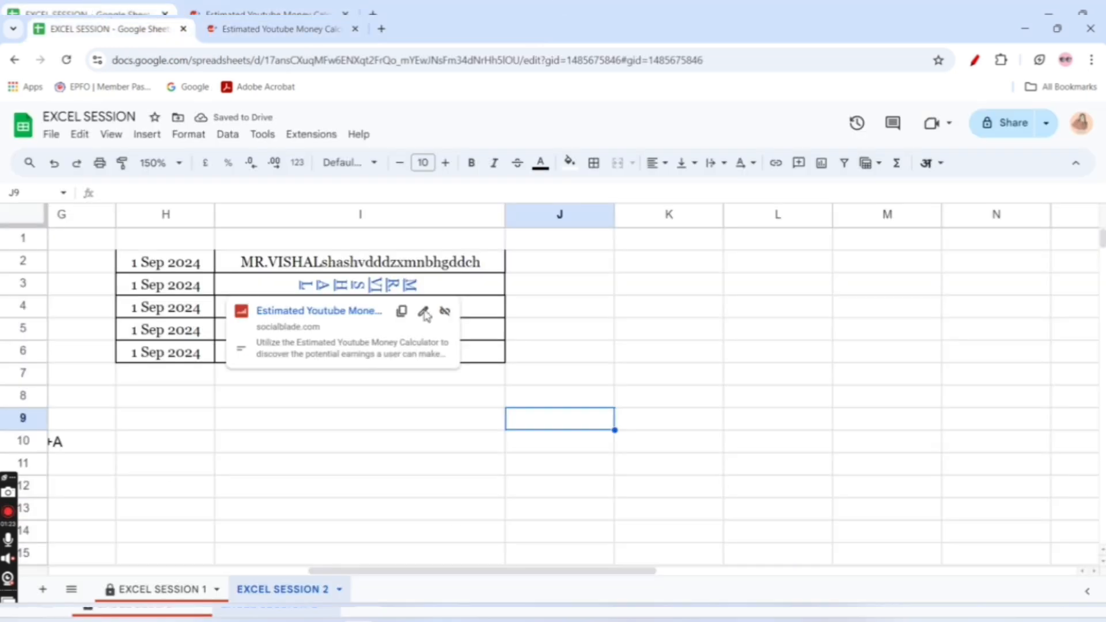
# Insert the copied Social Blade calculator address as a link in the empty cell K3
pyautogui.click(573, 291)
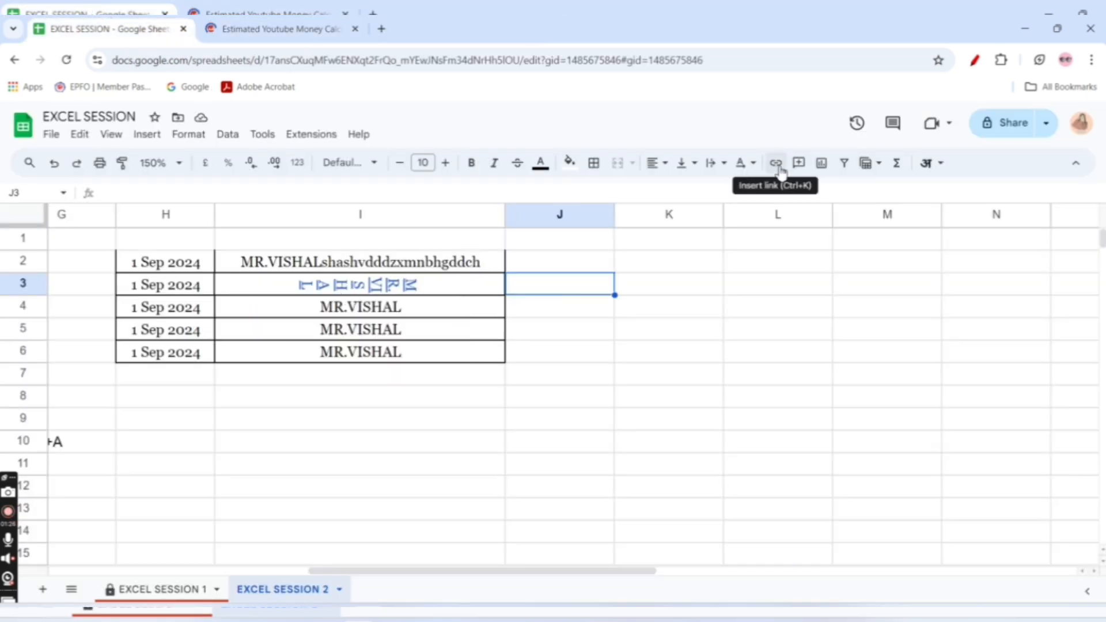
pyautogui.click(710, 285)
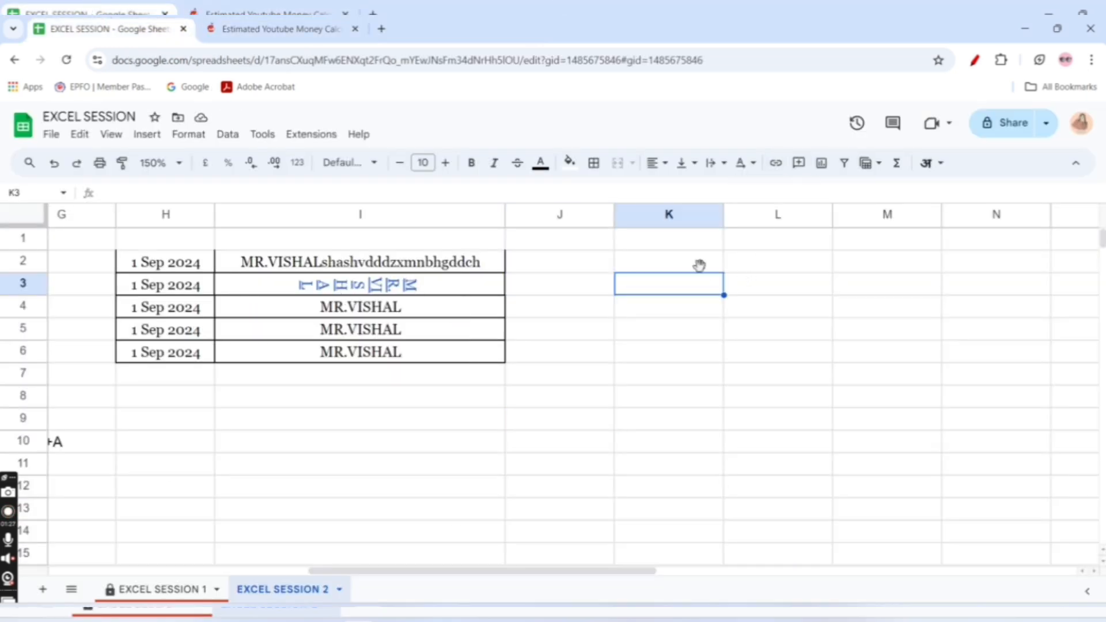
pyautogui.click(776, 163)
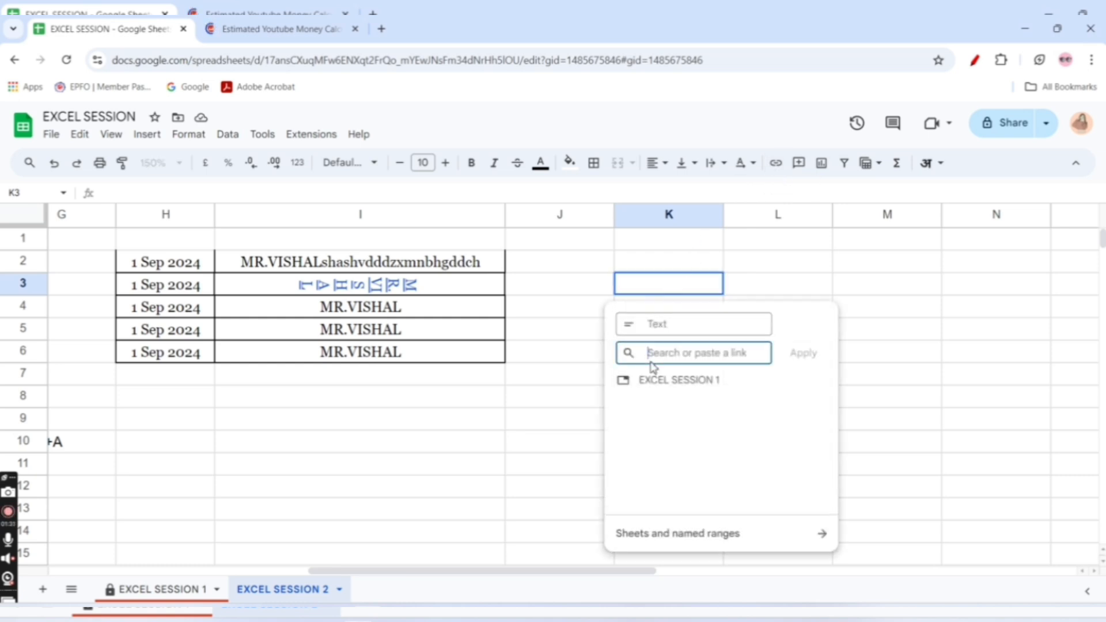
pyautogui.hotkey('ctrl', 'v')
pyautogui.click(807, 354)
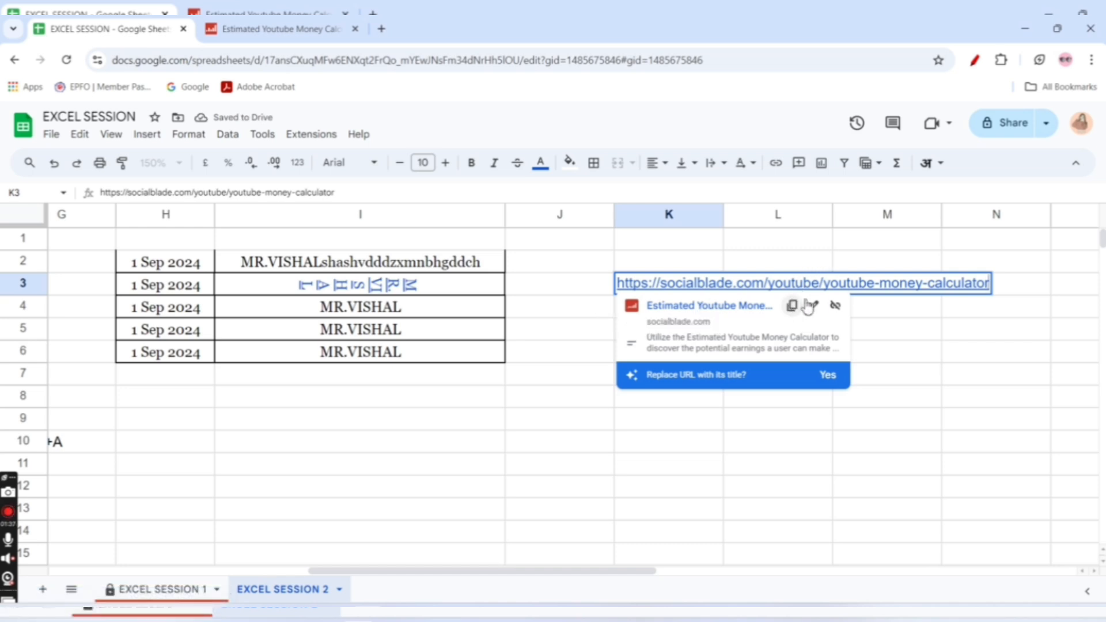
pyautogui.click(835, 308)
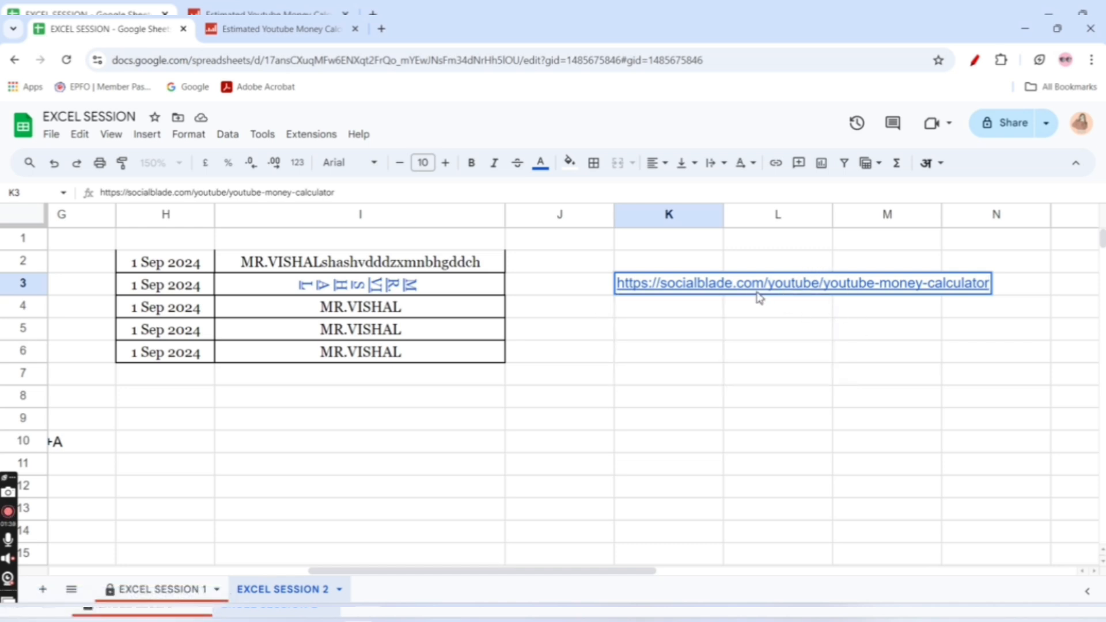
# Open the K3 link for editing and clear its display text
pyautogui.moveTo(755, 290)
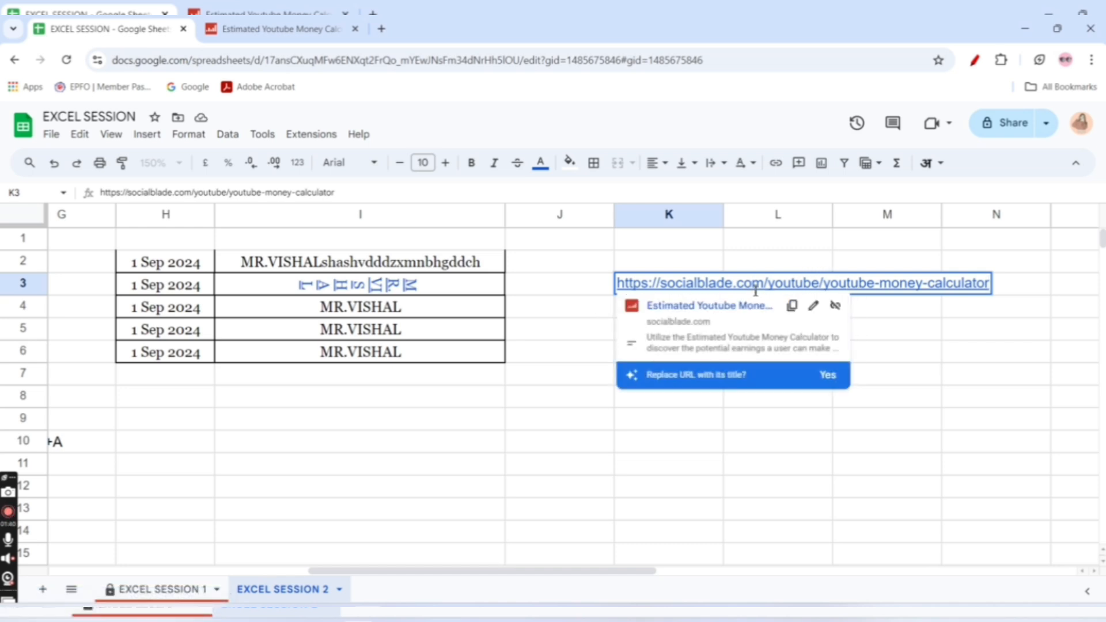
pyautogui.click(812, 306)
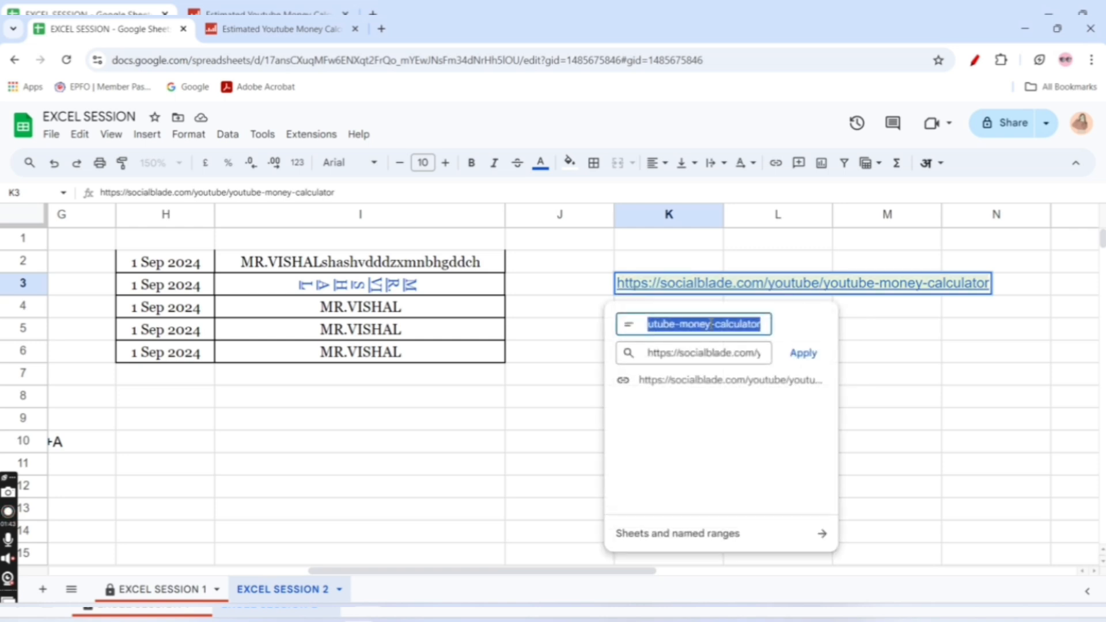
pyautogui.press('BackSpace')
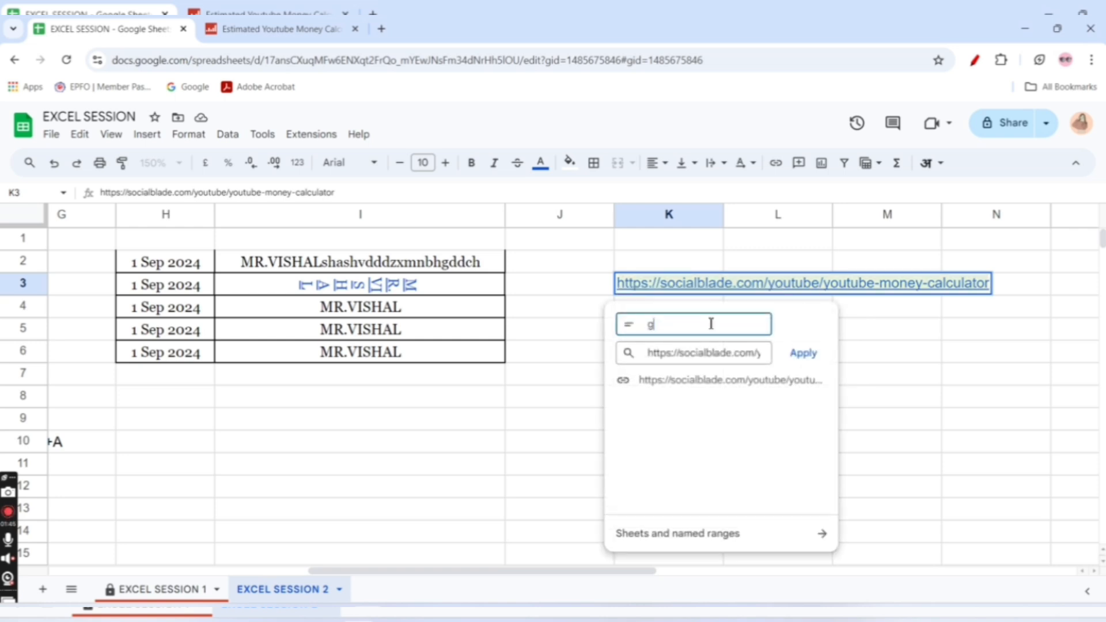
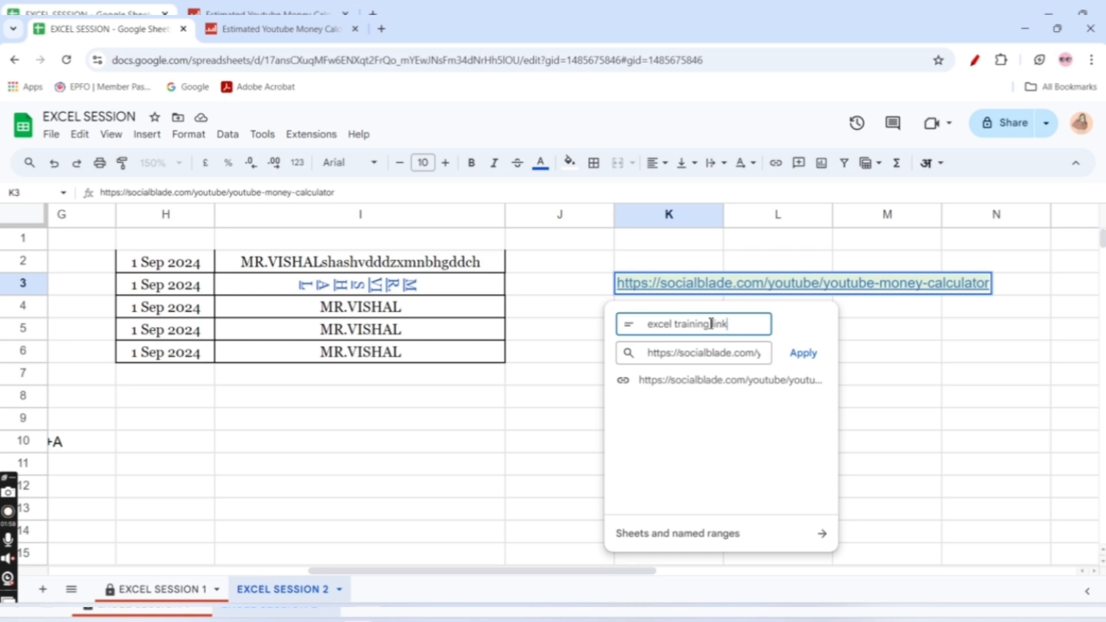
# Set the display text of the K3 link to "excel training link" and apply it
pyautogui.click(810, 353)
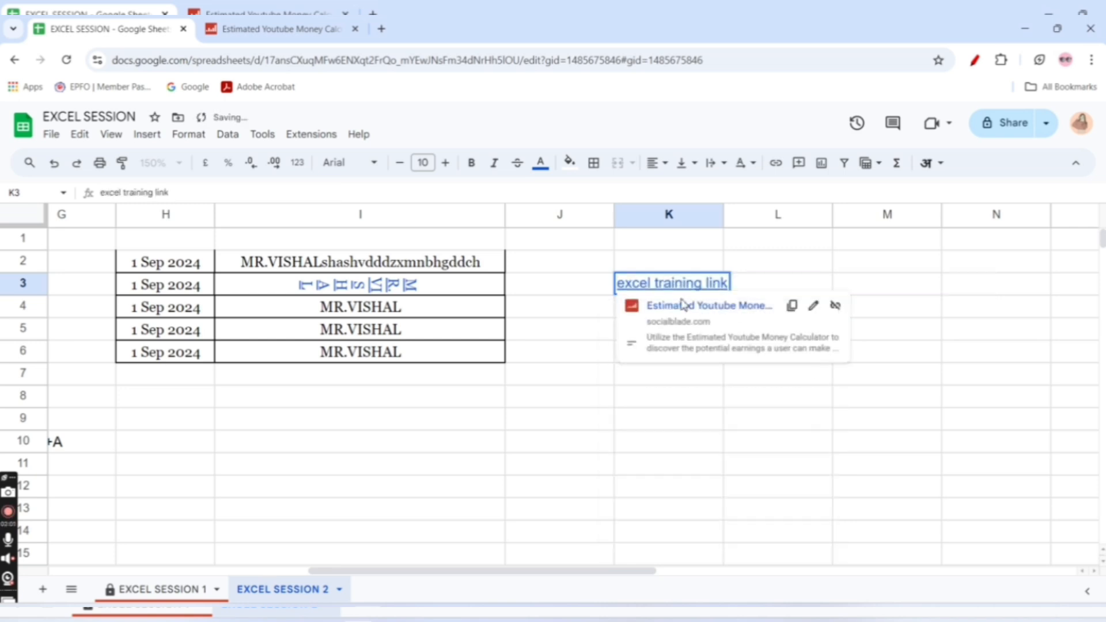
pyautogui.click(539, 338)
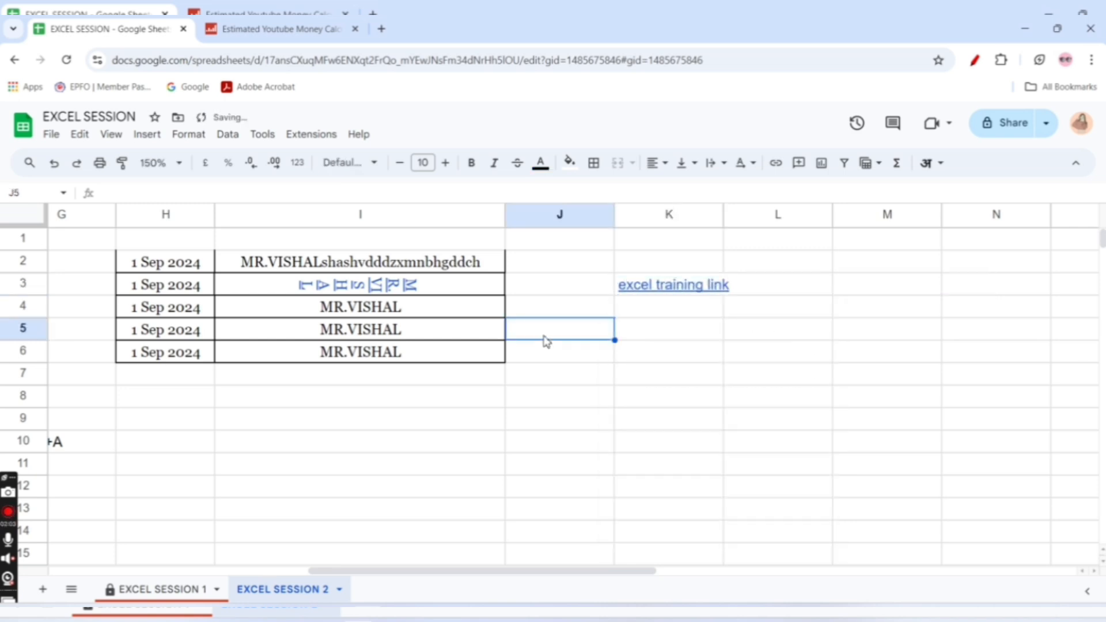
pyautogui.click(657, 316)
# Test the "excel training link" in K3, close both Social Blade calculator tabs and return to the spreadsheet
pyautogui.click(676, 291)
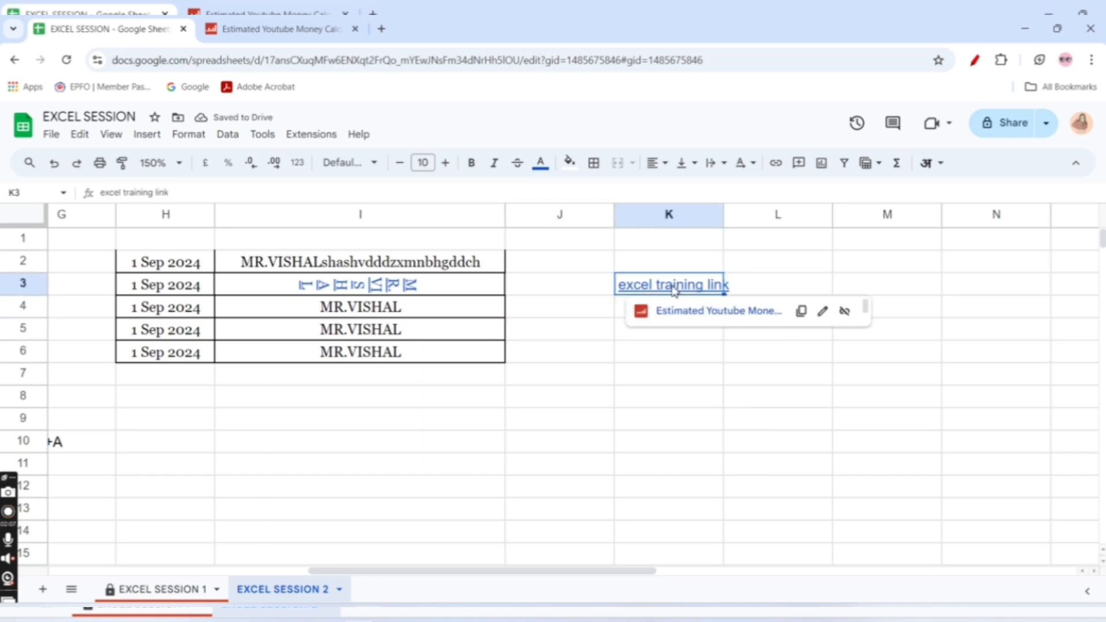
pyautogui.click(671, 309)
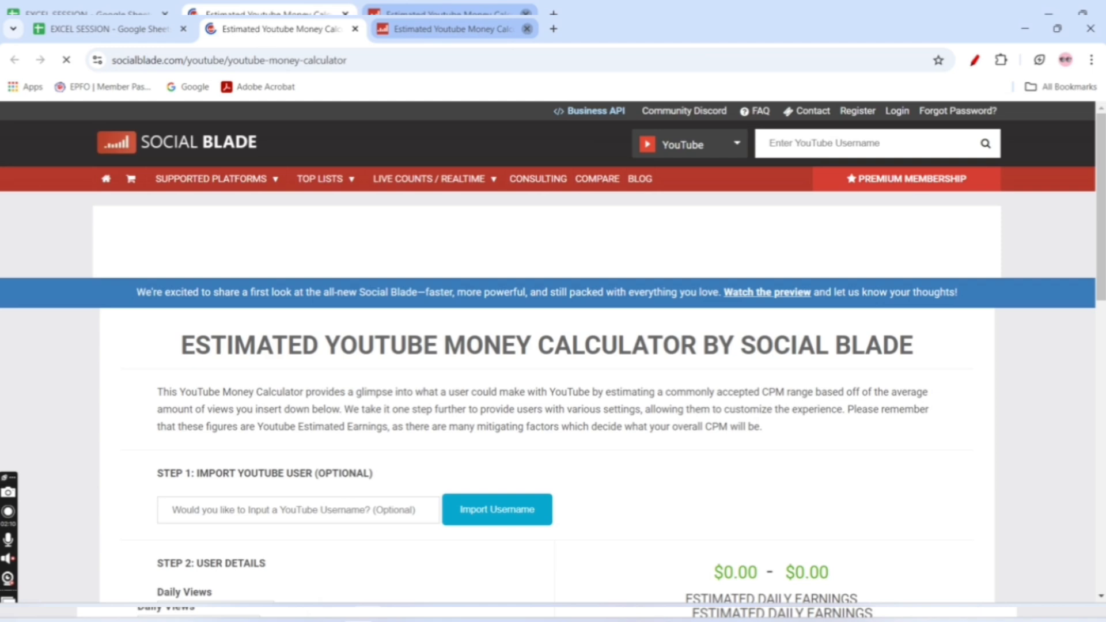
pyautogui.click(527, 29)
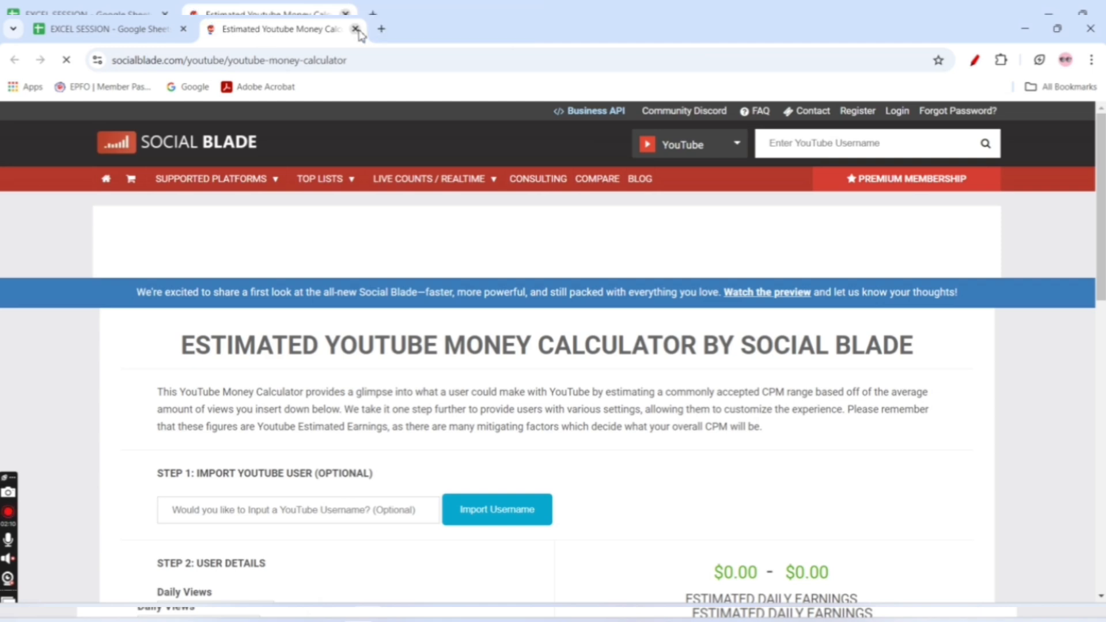
pyautogui.click(355, 29)
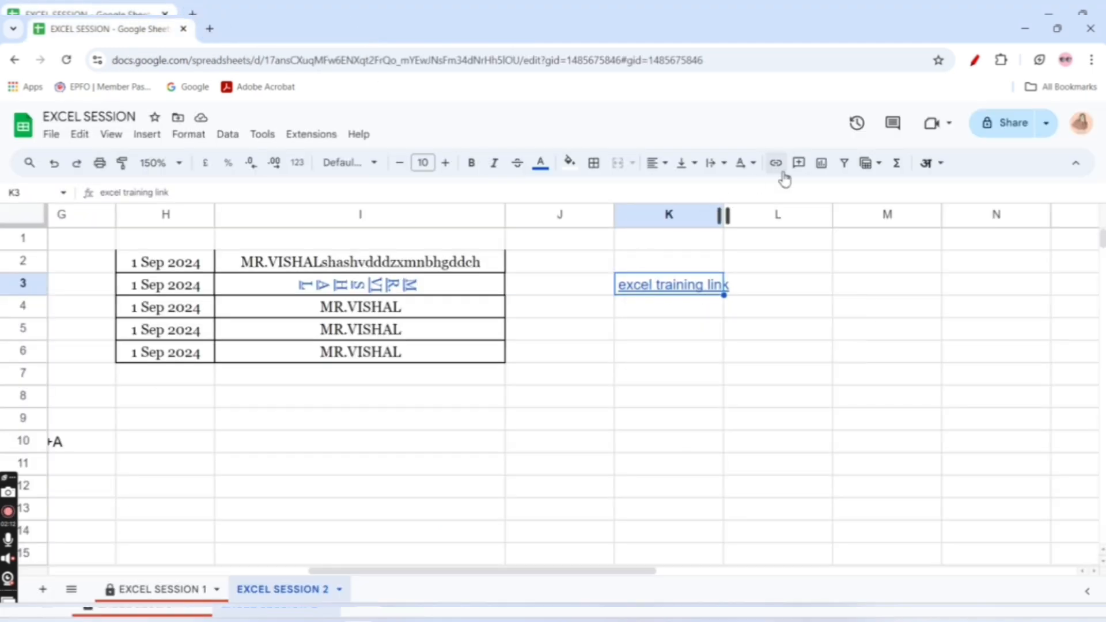
# Remove the links from cells I3 and K3 while keeping their text
pyautogui.click(424, 288)
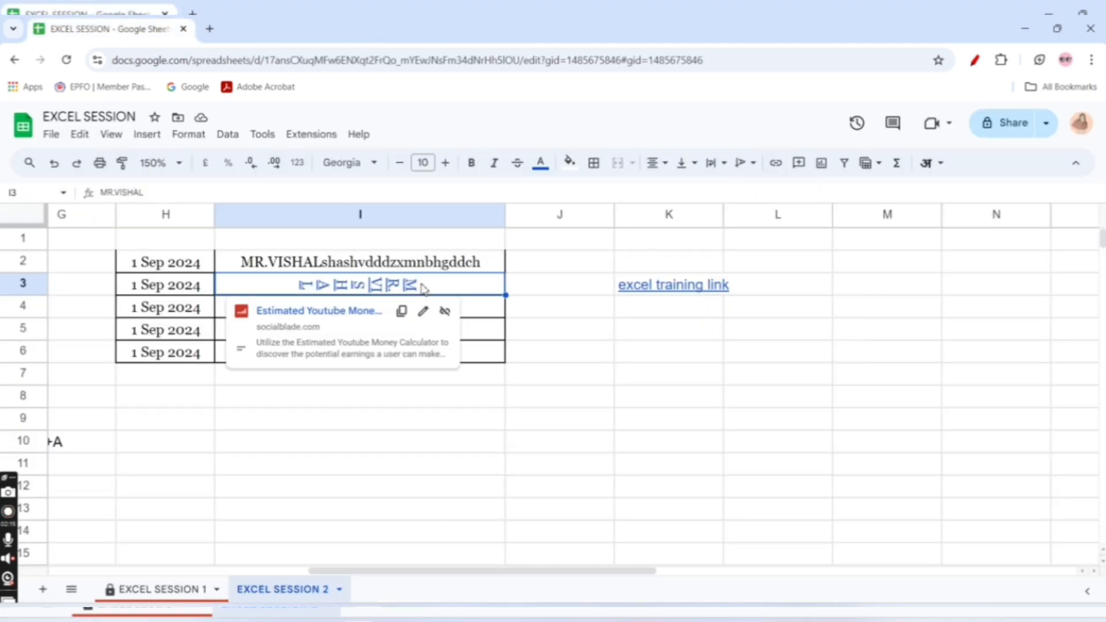
pyautogui.click(443, 310)
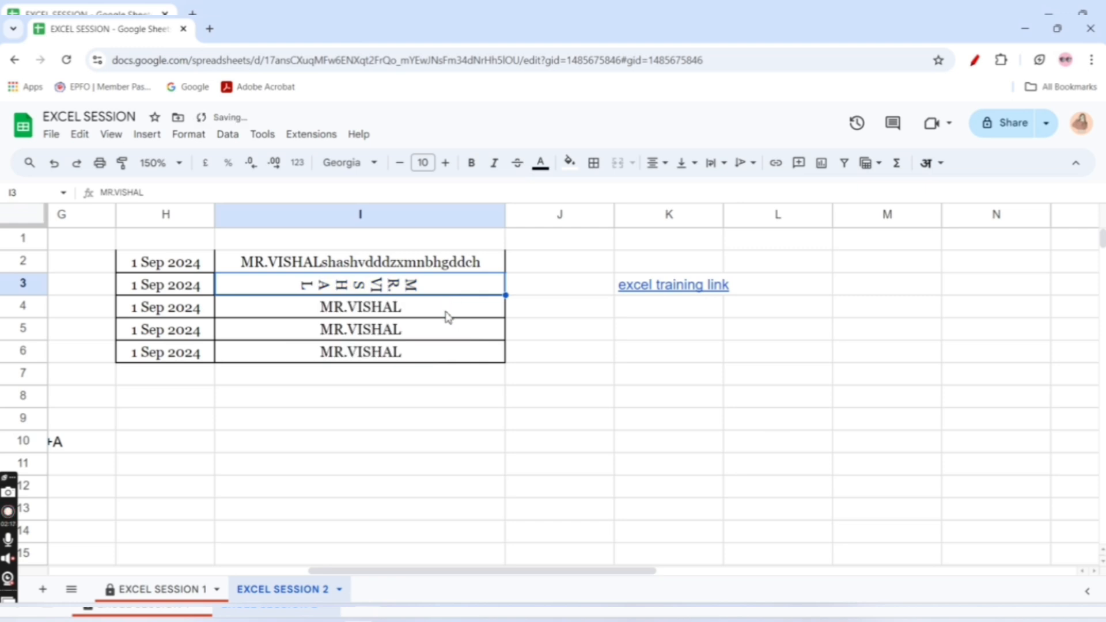
pyautogui.click(666, 284)
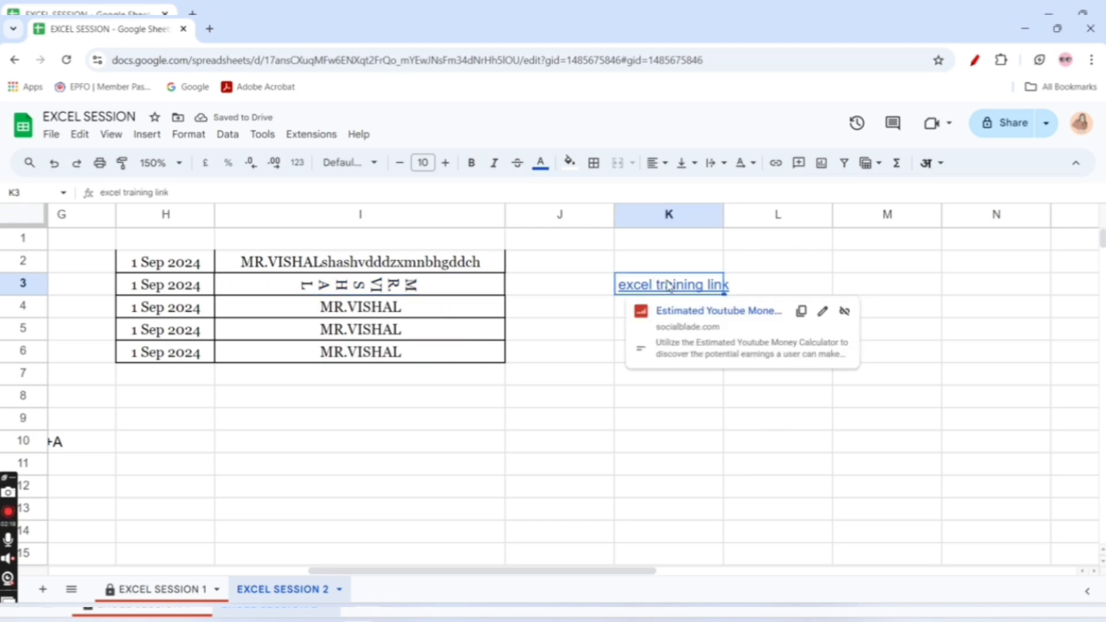
pyautogui.click(844, 312)
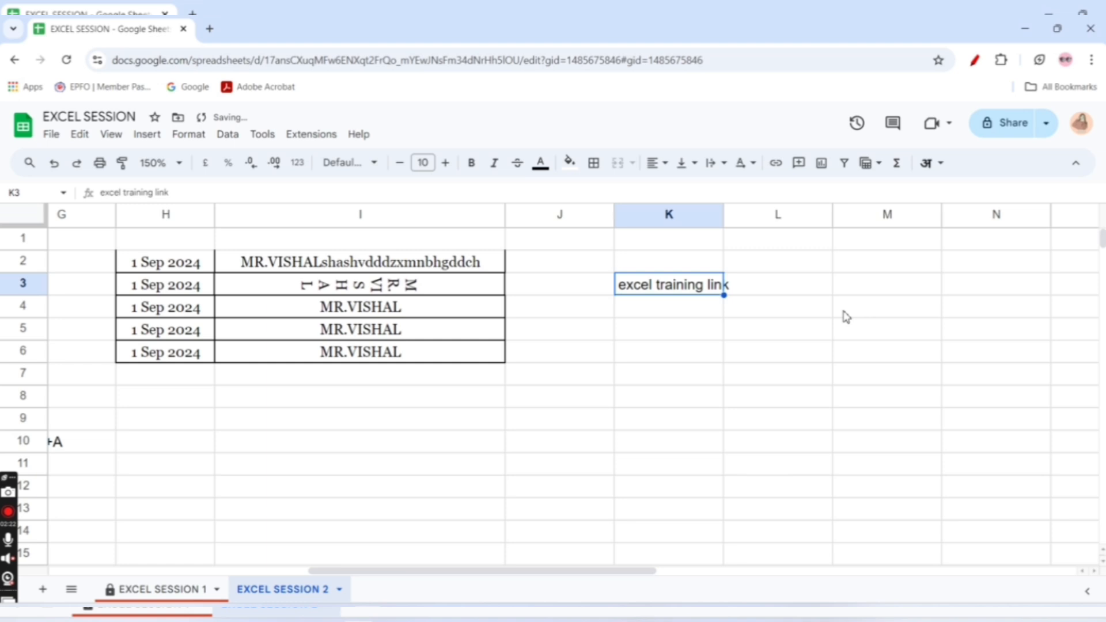
# Delete the text "excel training link" from cell K3
pyautogui.click(668, 335)
pyautogui.click(669, 288)
pyautogui.press('Delete')
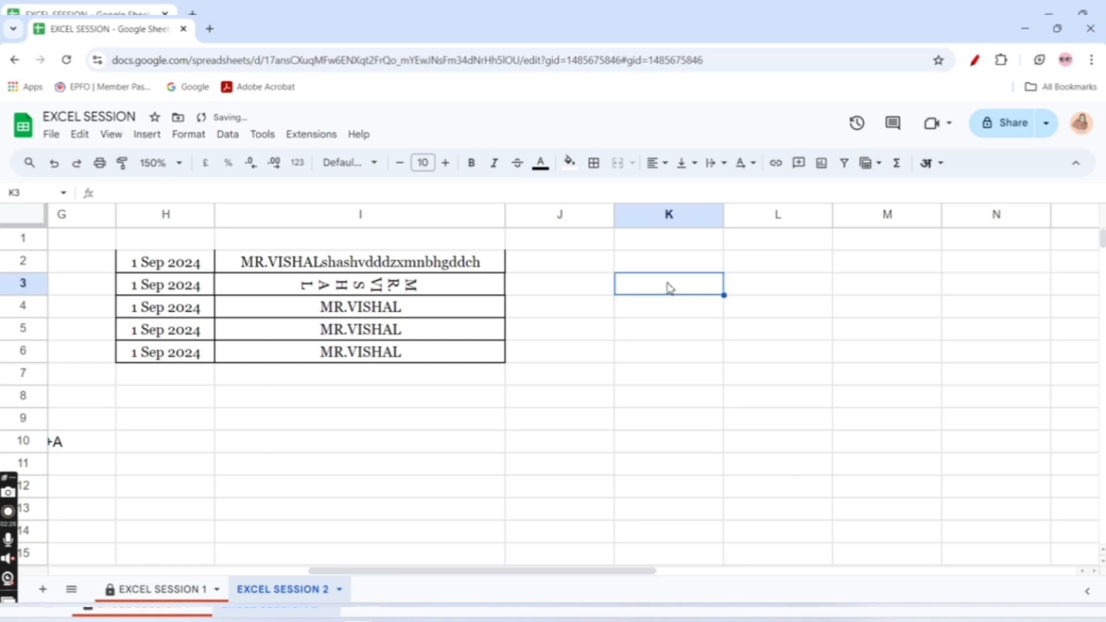
# Start a comment on the empty cell K3 and leave it without text
pyautogui.click(800, 165)
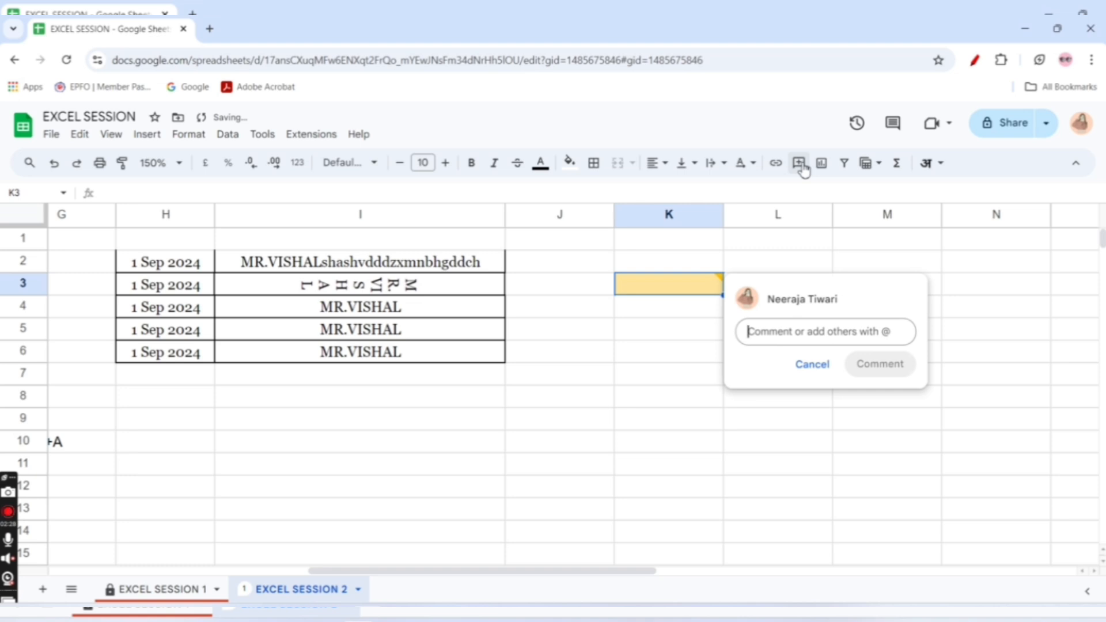
pyautogui.click(624, 402)
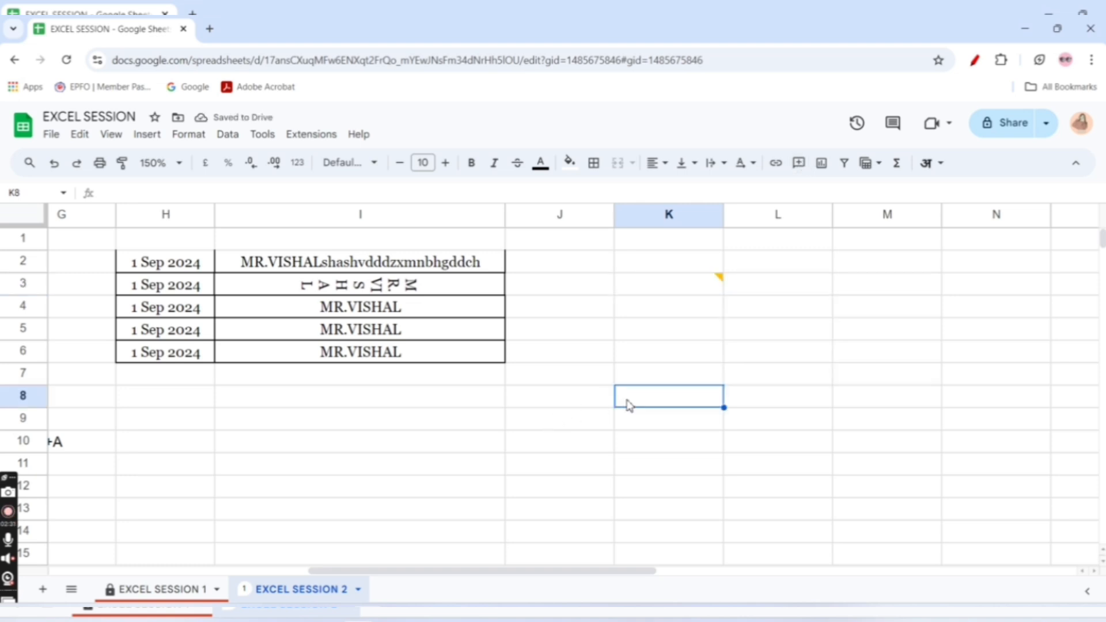
pyautogui.click(697, 282)
# Post the comment "correct this this is not the right" on cell I3
pyautogui.click(441, 290)
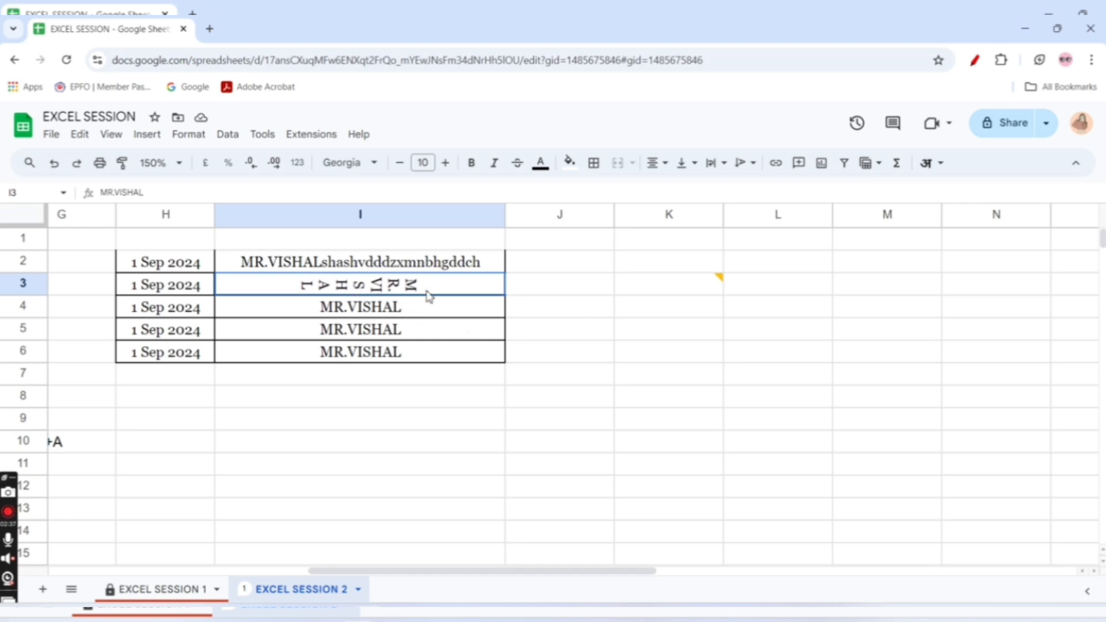
pyautogui.click(329, 316)
pyautogui.moveTo(328, 316); pyautogui.dragTo(403, 329)
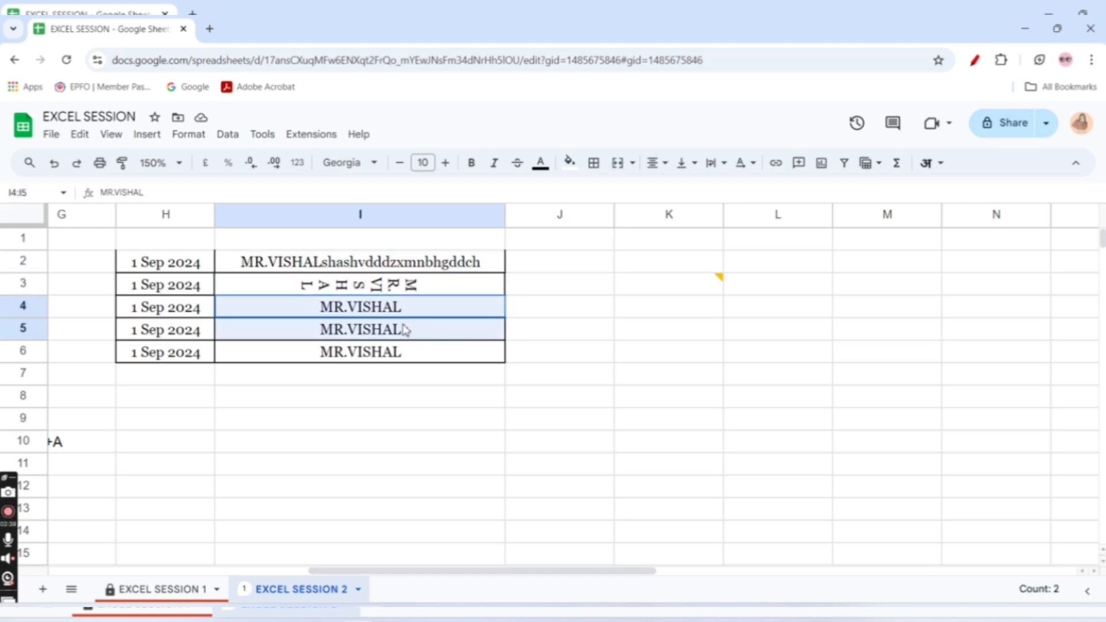
pyautogui.click(371, 290)
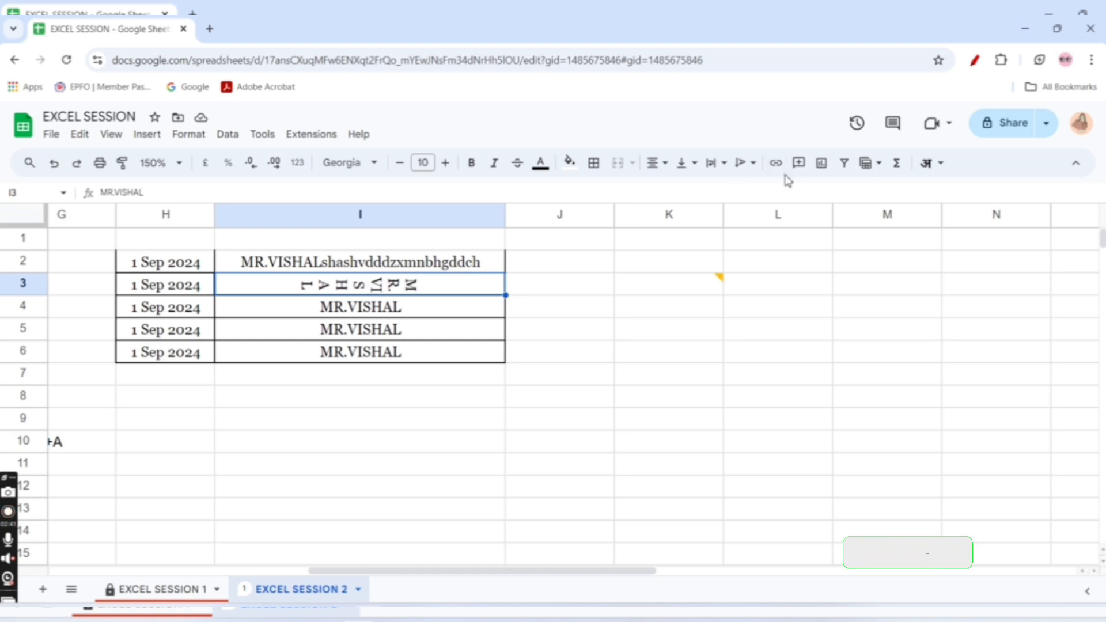
pyautogui.click(801, 167)
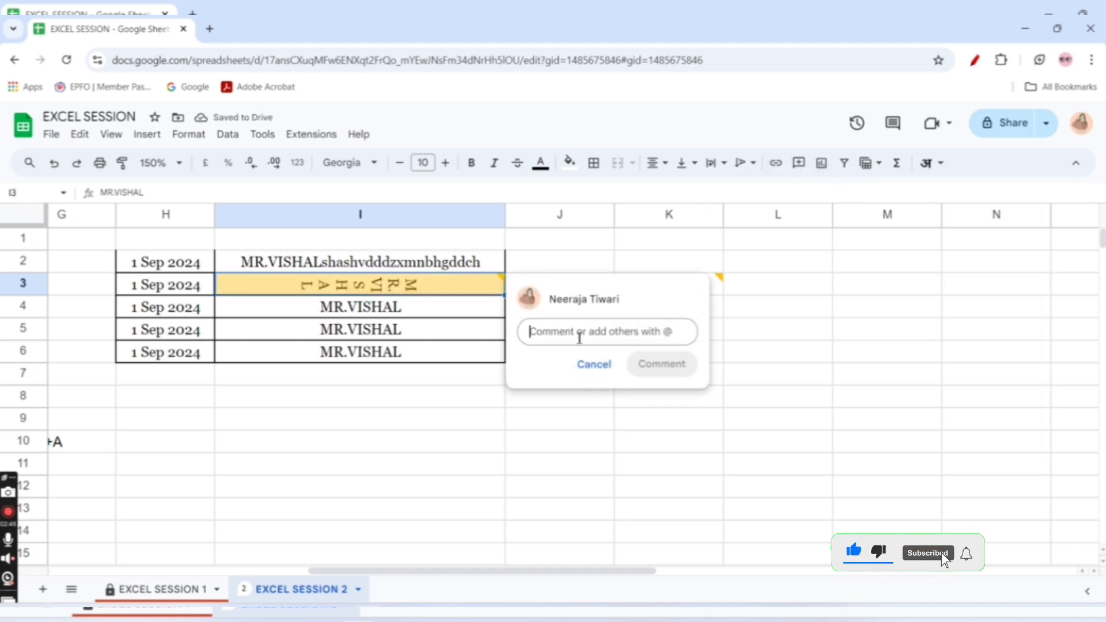
pyautogui.write('corre')
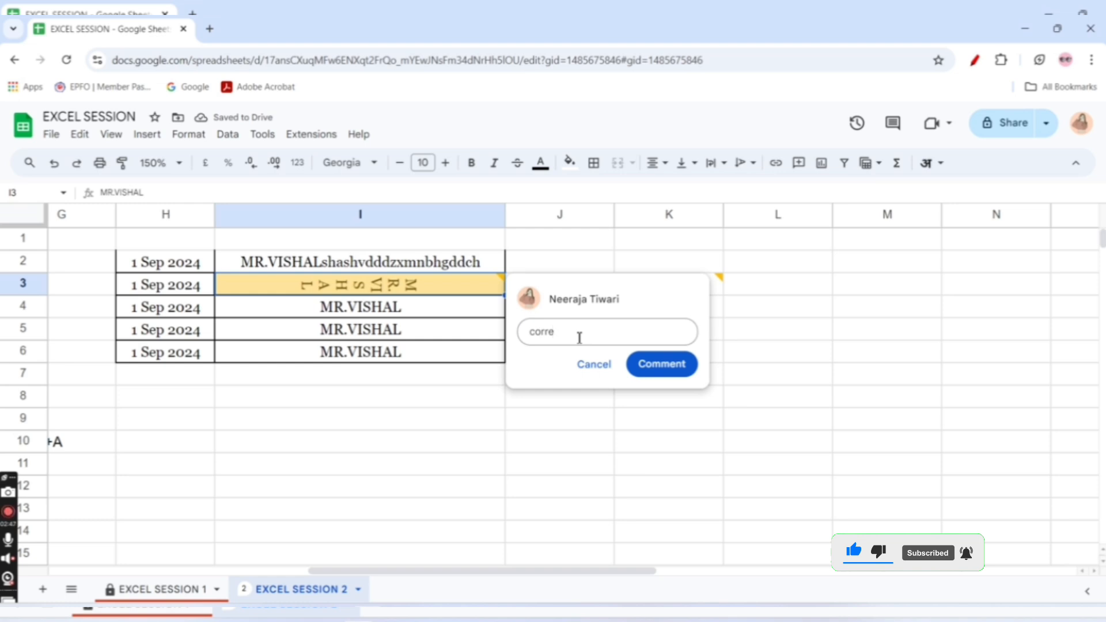
pyautogui.write('ct th')
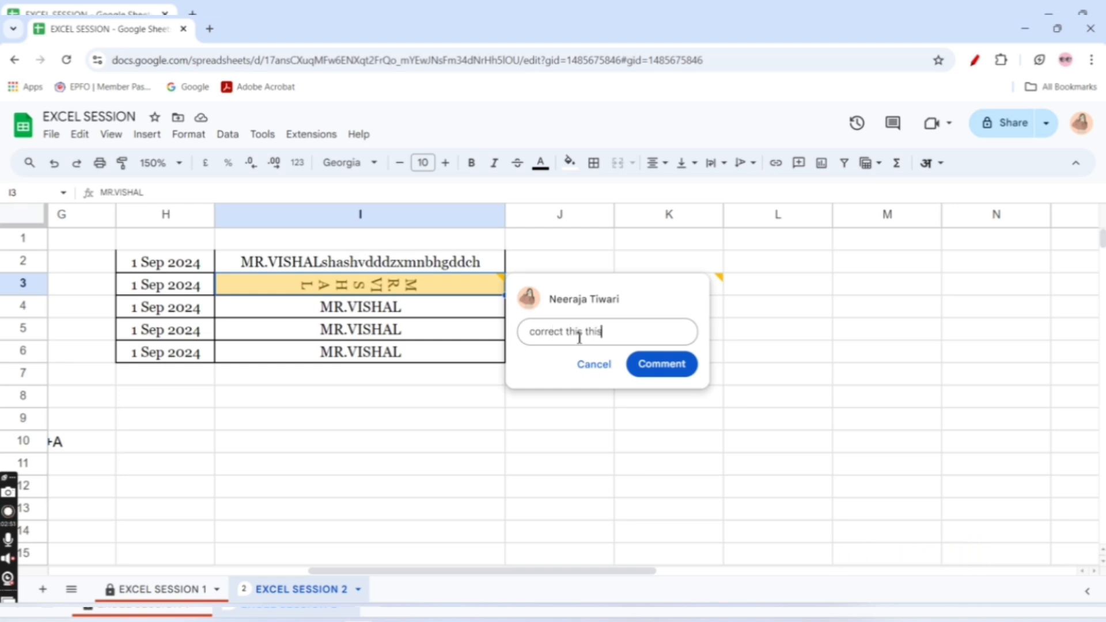
pyautogui.write('is this is not the right word')
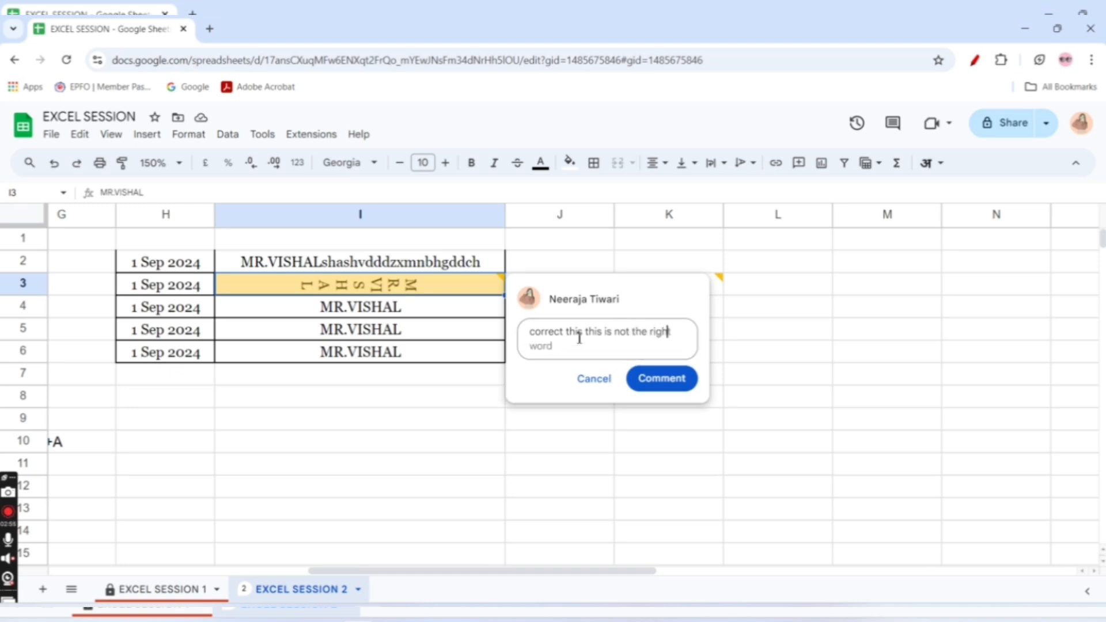
pyautogui.click(667, 381)
pyautogui.click(398, 417)
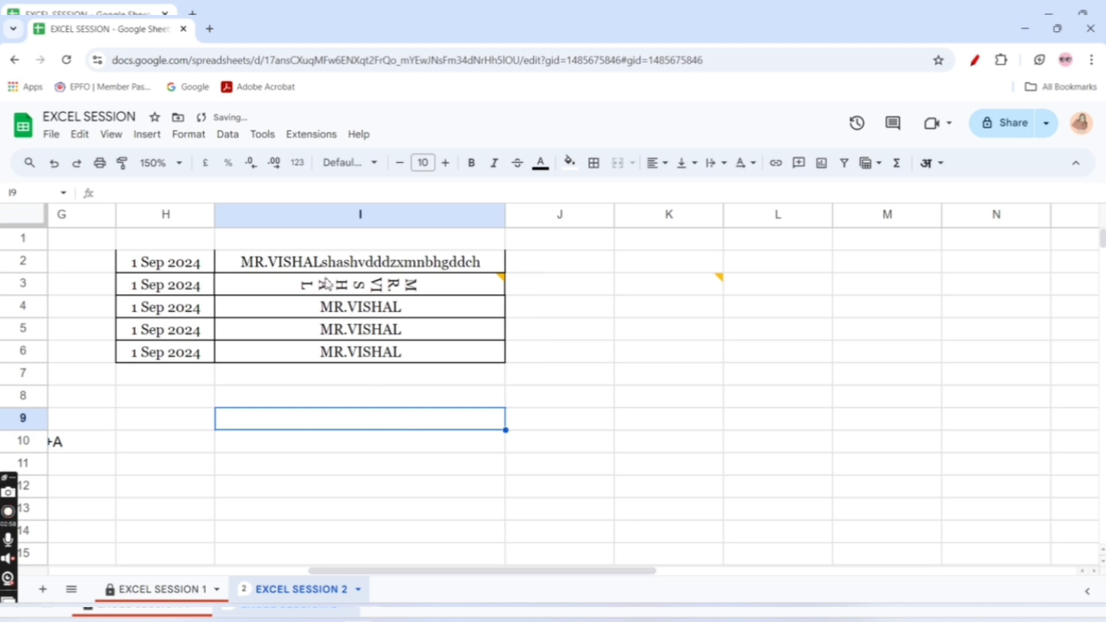
# Annotate cell I3 and its comment marker with the red page drawing tool, and exit the tool
pyautogui.click(326, 281)
pyautogui.click(501, 278)
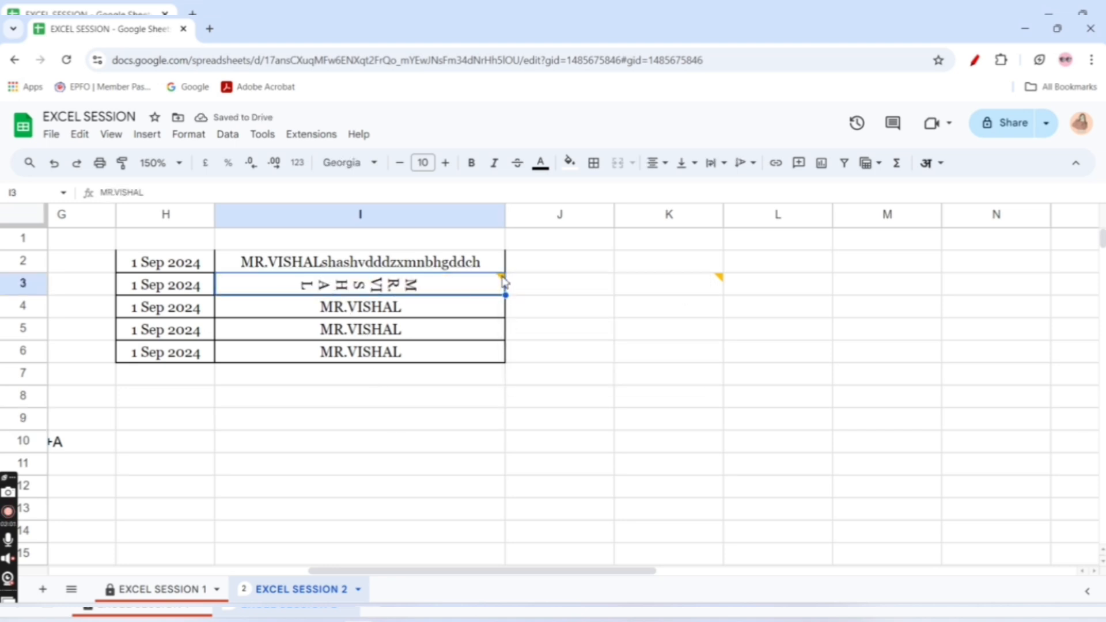
pyautogui.click(974, 60)
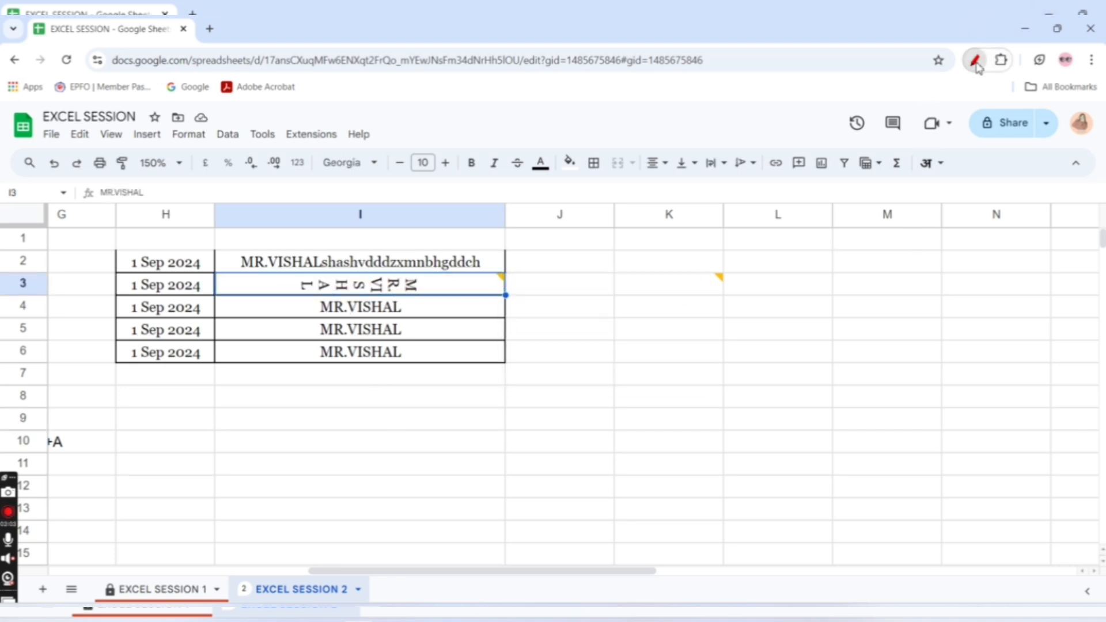
pyautogui.click(1071, 227)
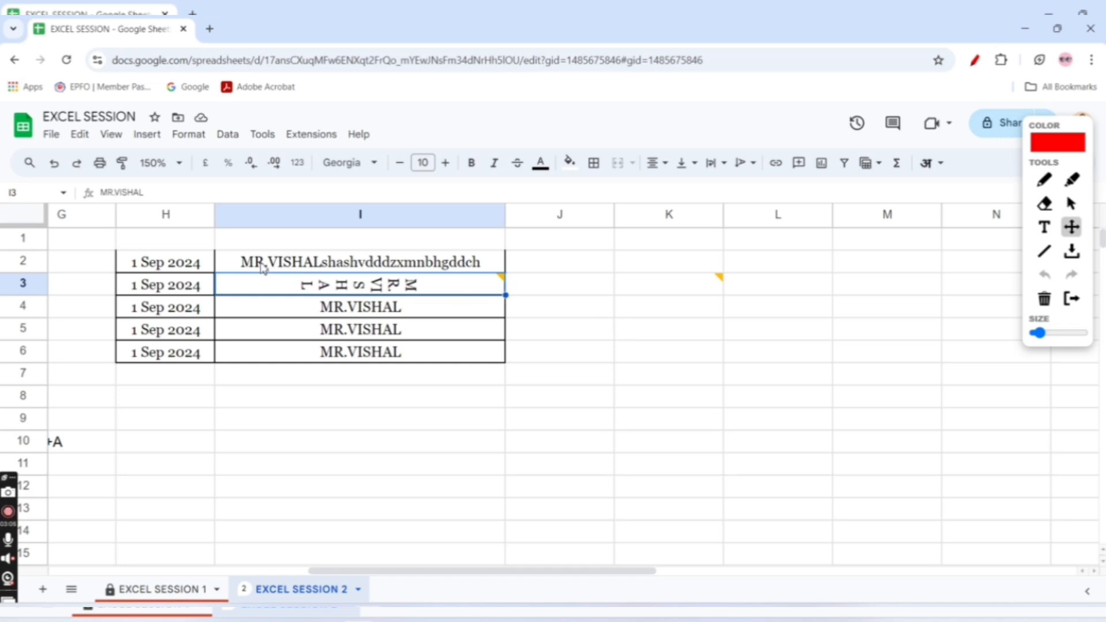
pyautogui.moveTo(233, 276)
pyautogui.mouseDown()
pyautogui.moveTo(388, 294)
pyautogui.moveTo(503, 283)
pyautogui.mouseUp()
pyautogui.click(1071, 298)
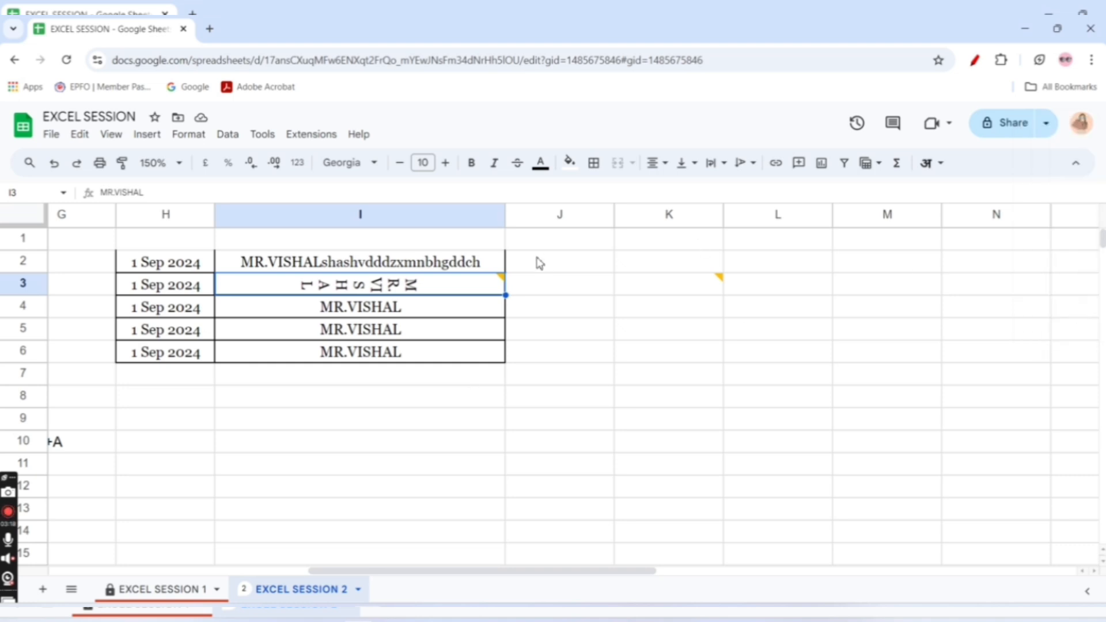
# React to the comment on I3 with a grinning emoji and post the reply "okk"
pyautogui.moveTo(502, 282)
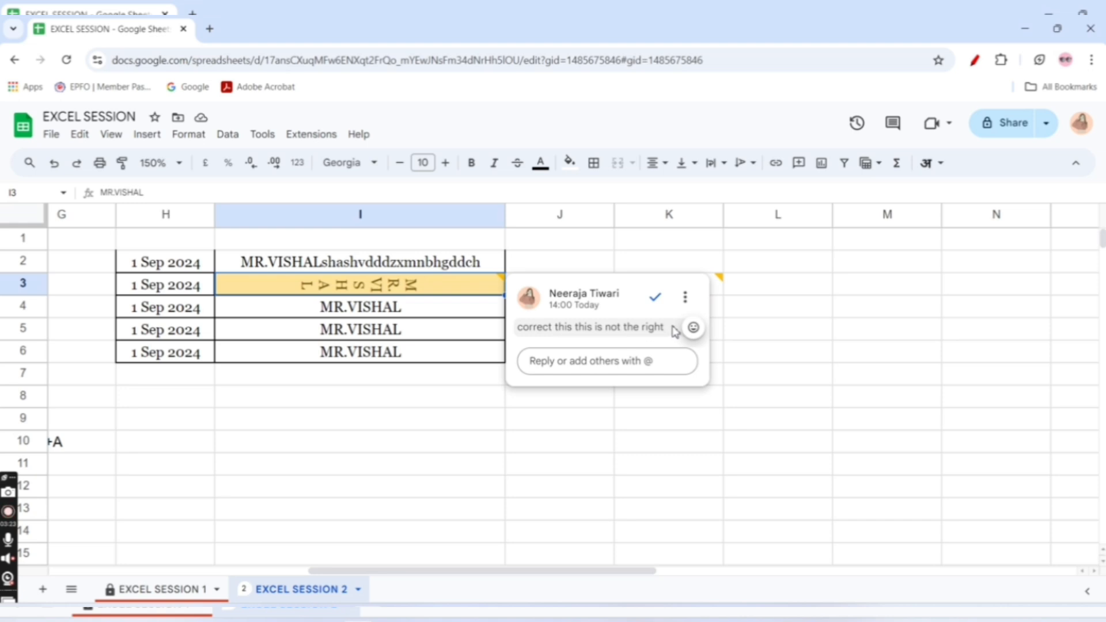
pyautogui.click(693, 327)
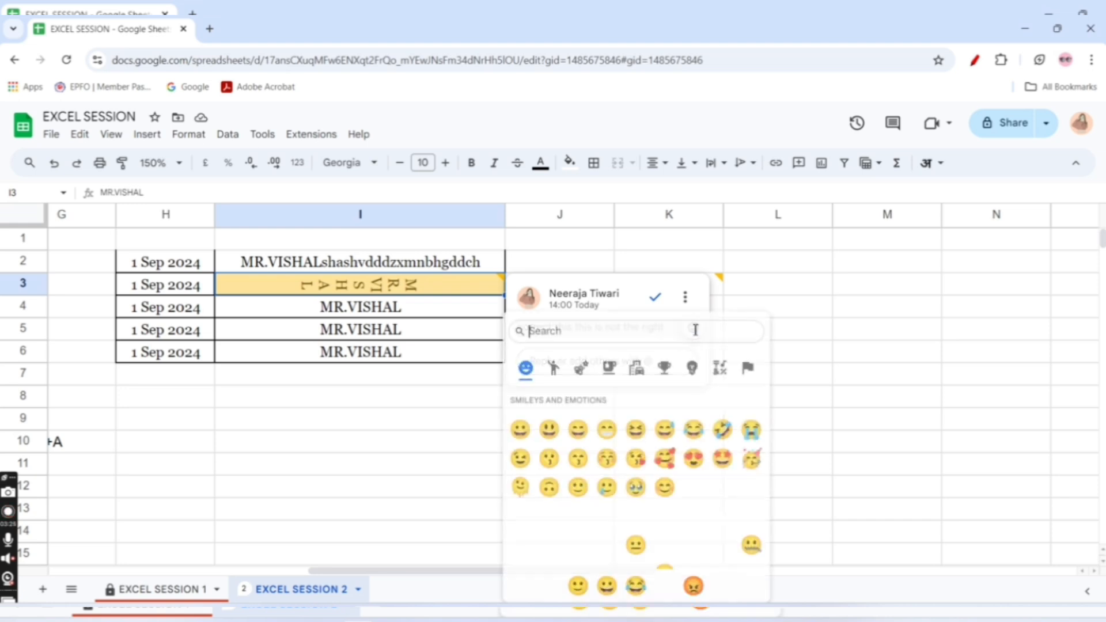
pyautogui.click(578, 429)
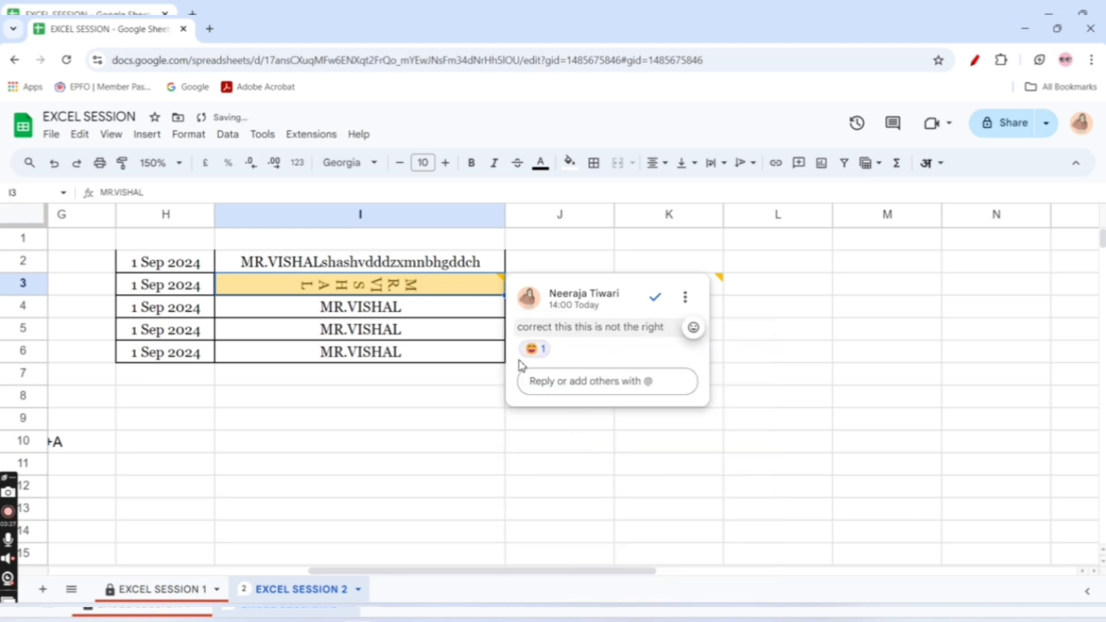
pyautogui.click(564, 383)
pyautogui.write('okk')
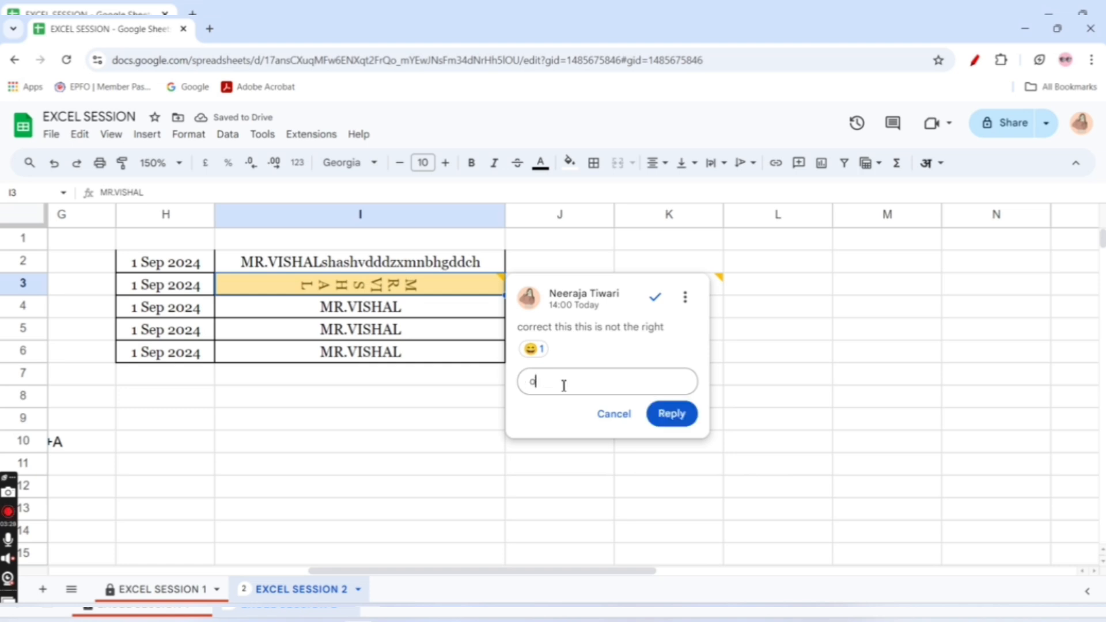
pyautogui.click(671, 412)
pyautogui.click(479, 430)
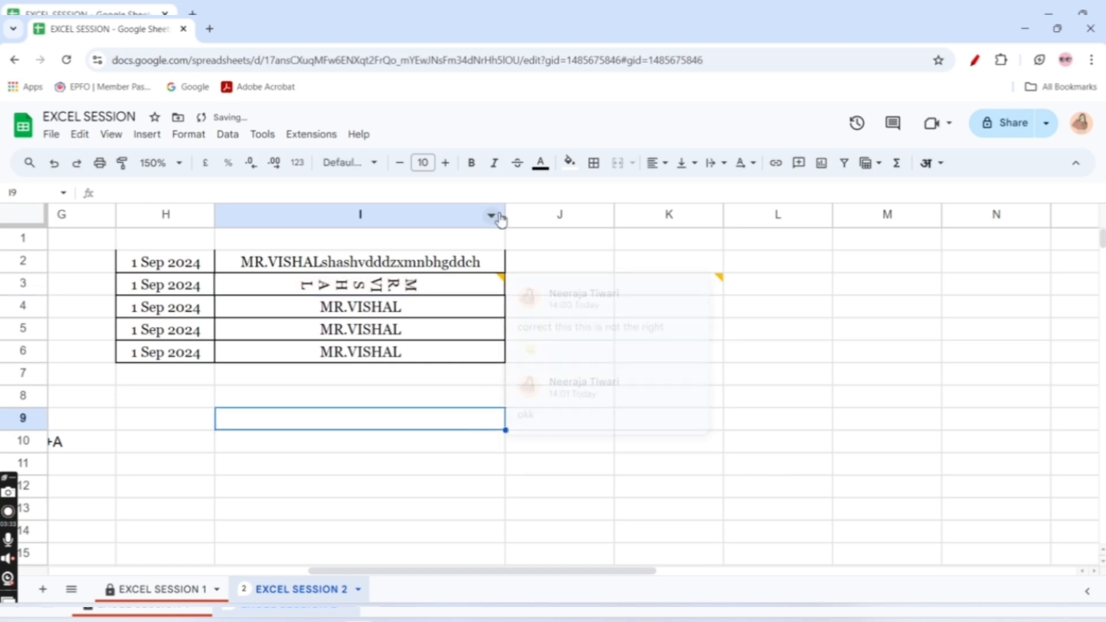
pyautogui.moveTo(500, 281)
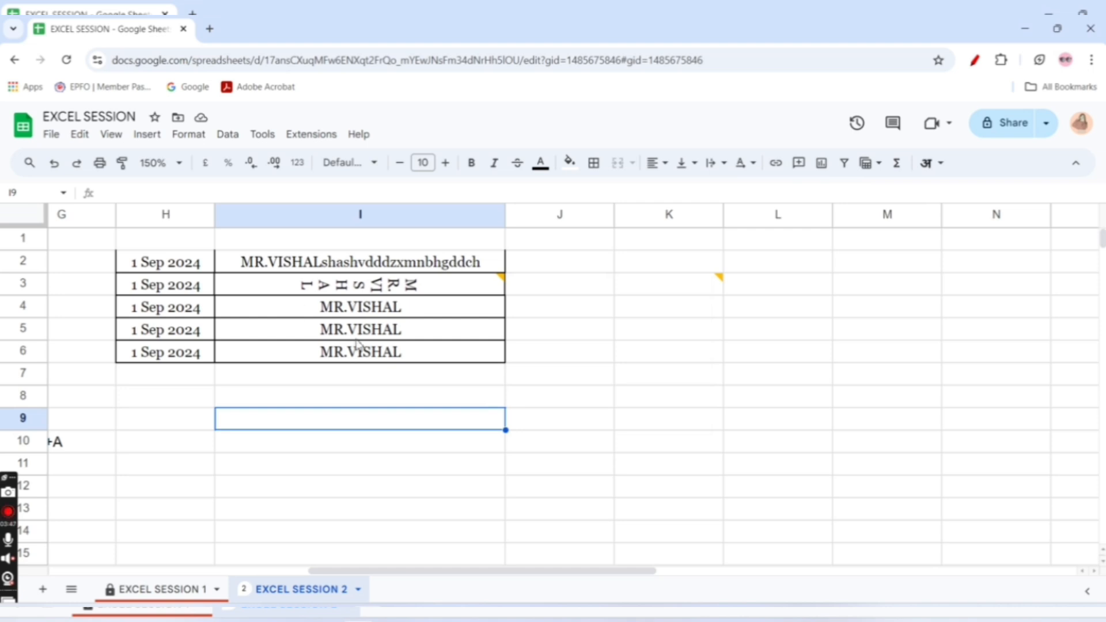
# Insert a column chart from the range I5:I9
pyautogui.moveTo(288, 334); pyautogui.dragTo(415, 420)
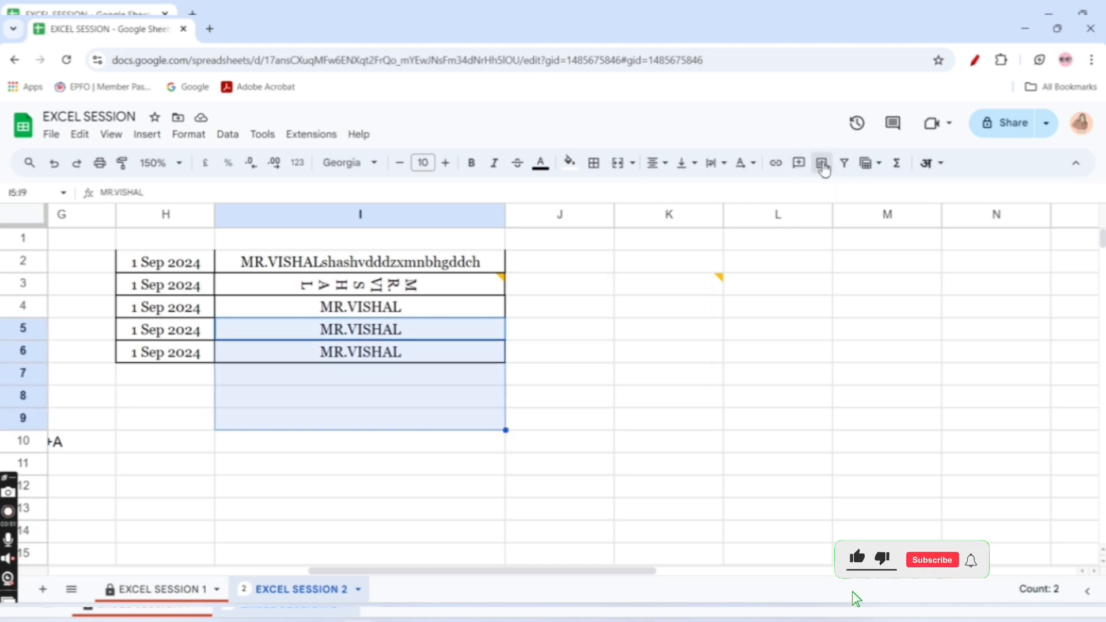
pyautogui.click(822, 165)
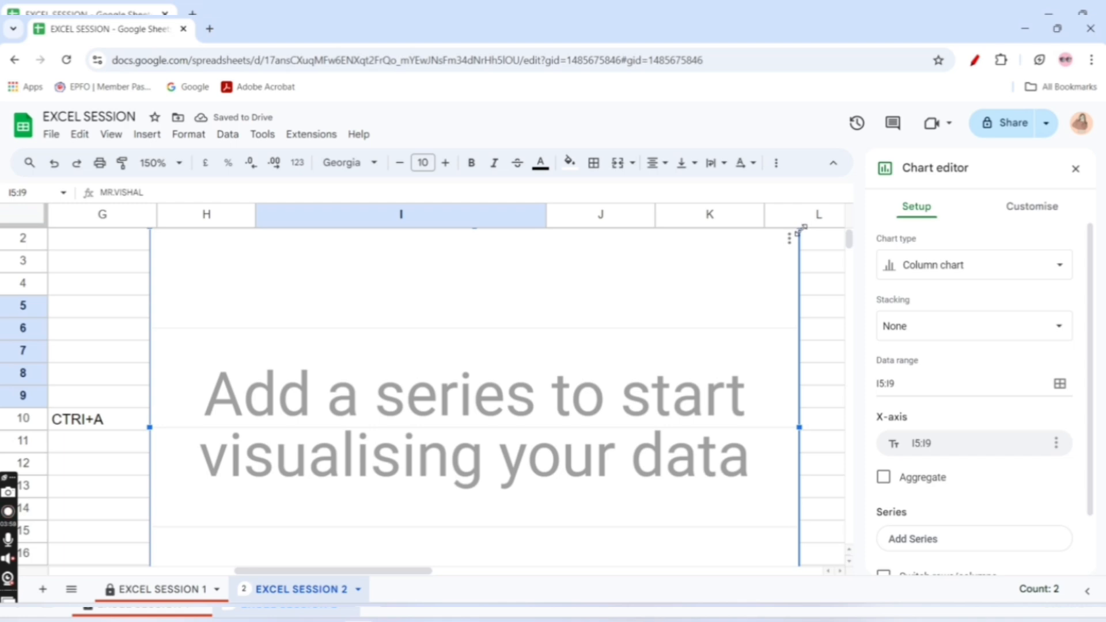
# Close the chart editor and delete the column chart covering column I
pyautogui.hscroll(-5, 634, 309)
pyautogui.hscroll(3, 632, 309)
pyautogui.hscroll(-3, 622, 311)
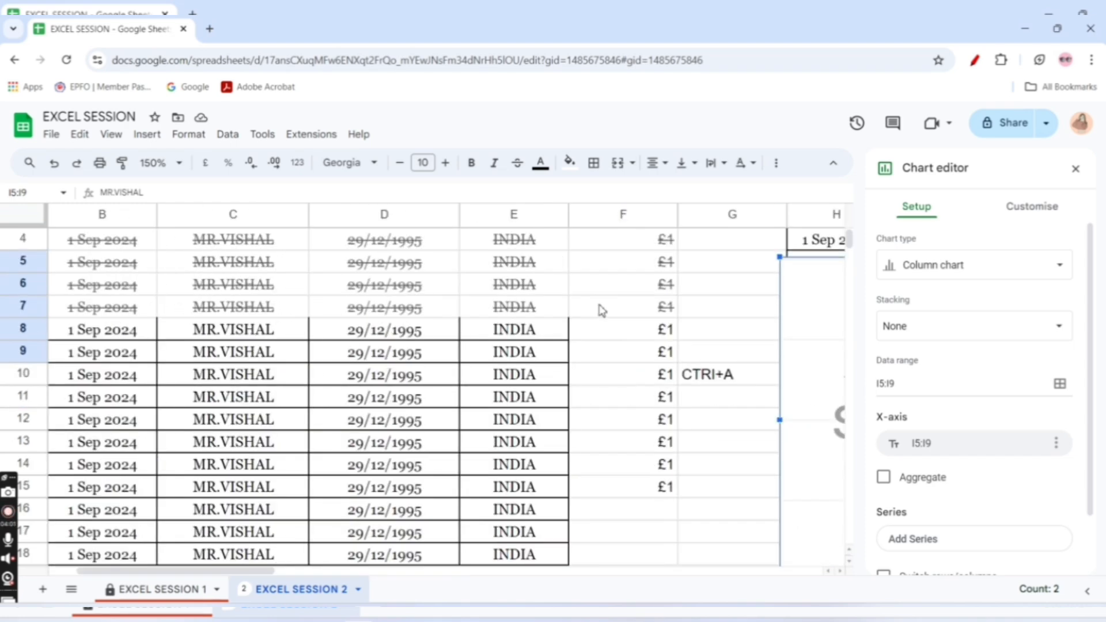
pyautogui.hscroll(-2, 633, 314)
pyautogui.moveTo(803, 353); pyautogui.dragTo(770, 354)
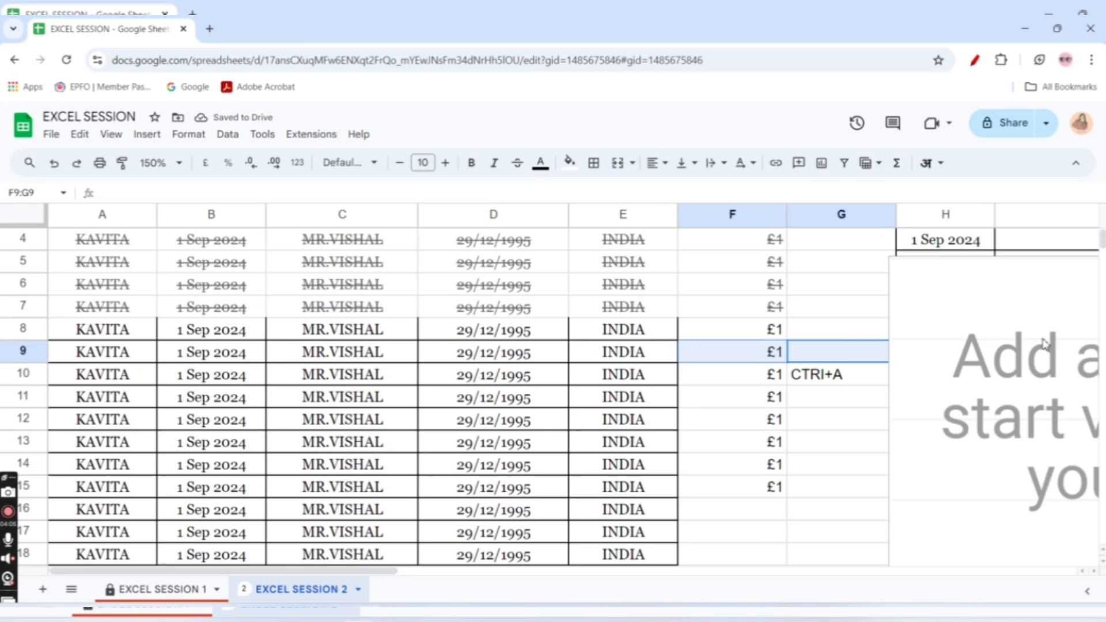
pyautogui.click(763, 407)
pyautogui.press('Right')
pyautogui.press('Right')
pyautogui.press('Right')
pyautogui.press('Right')
pyautogui.press('Right')
pyautogui.press('Right')
pyautogui.press('Right')
pyautogui.press('Right')
pyautogui.press('Right')
pyautogui.press('Right')
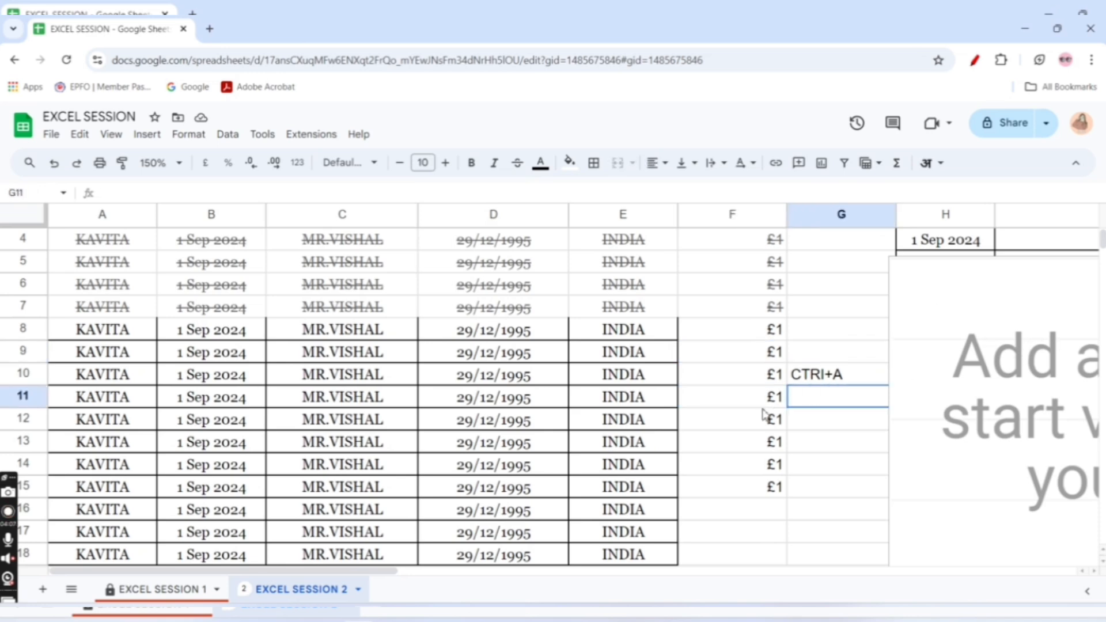
pyautogui.click(247, 396)
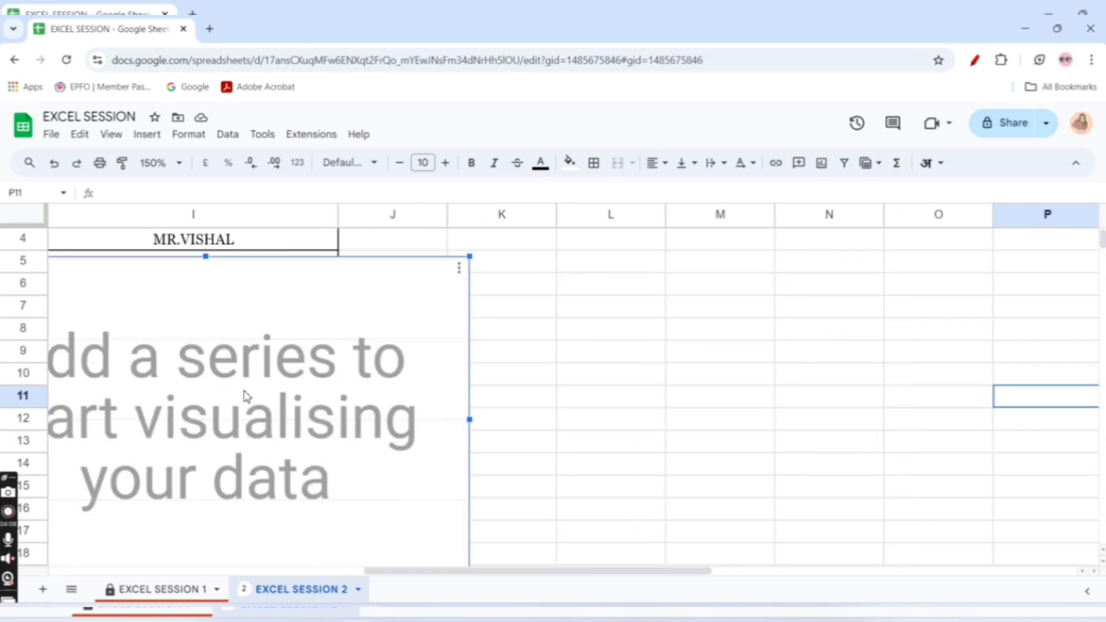
pyautogui.press('Delete')
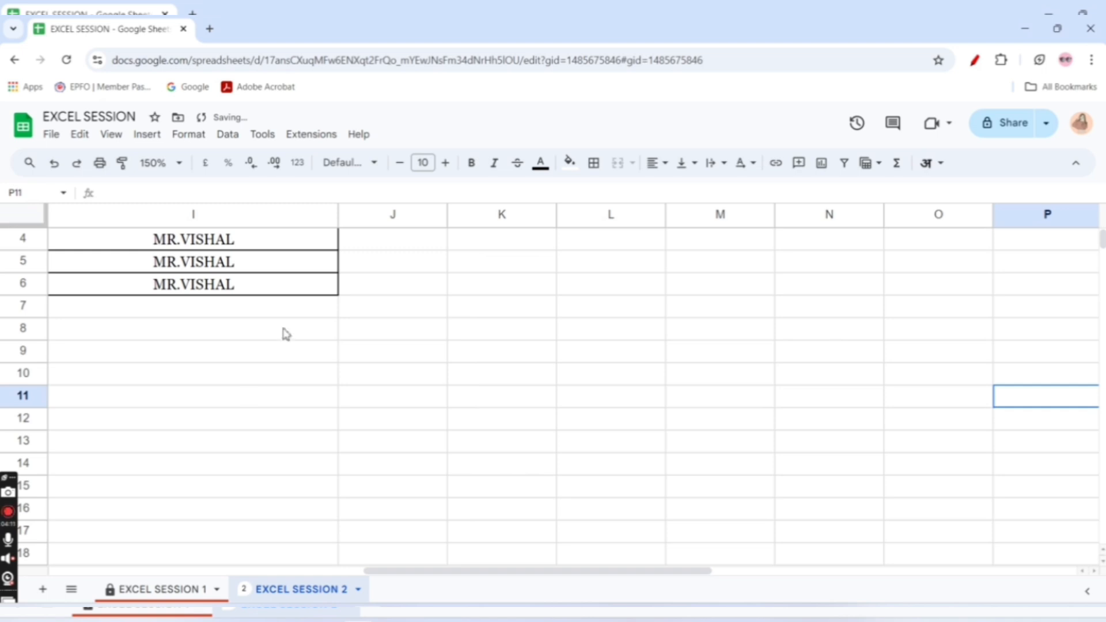
# Insert a column chart from the empty cell P11, close its editor and move the chart slightly to the right
pyautogui.click(821, 162)
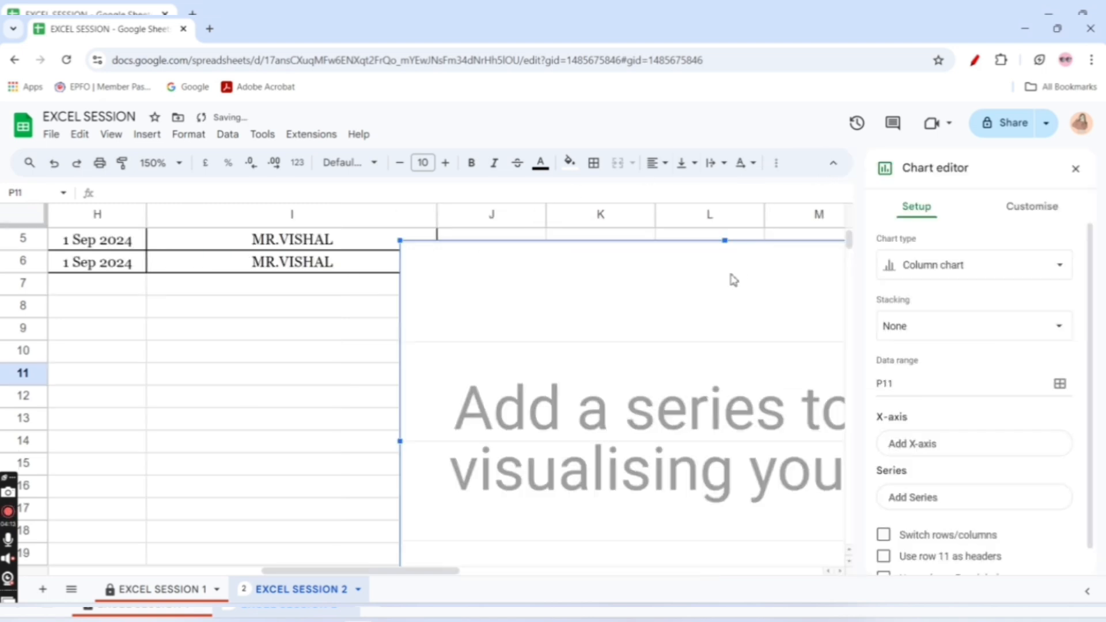
pyautogui.click(1075, 169)
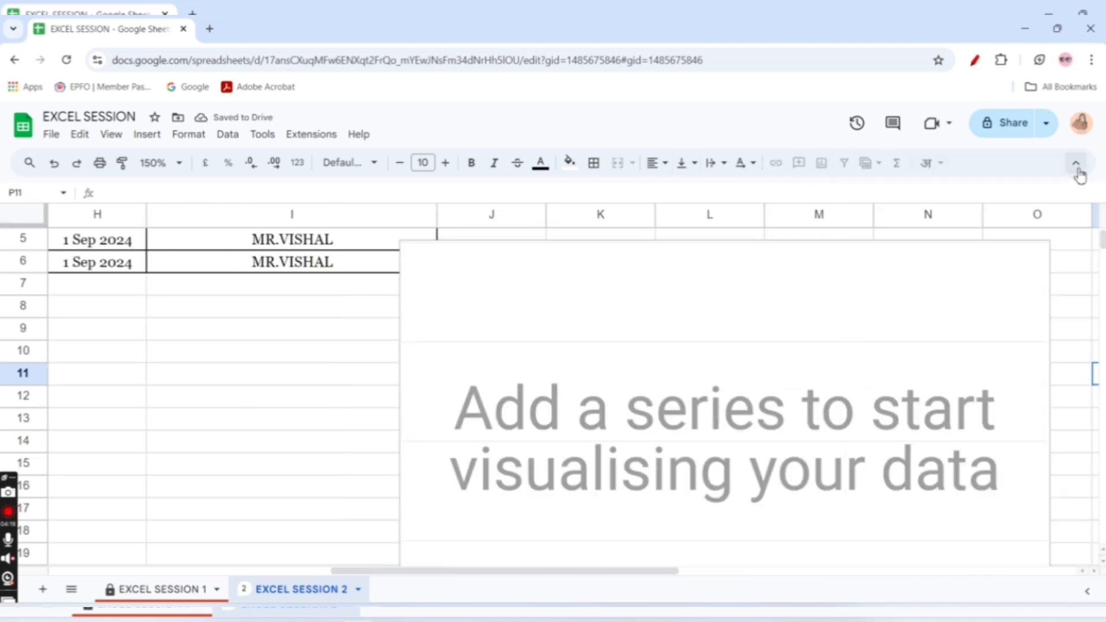
pyautogui.click(1049, 247)
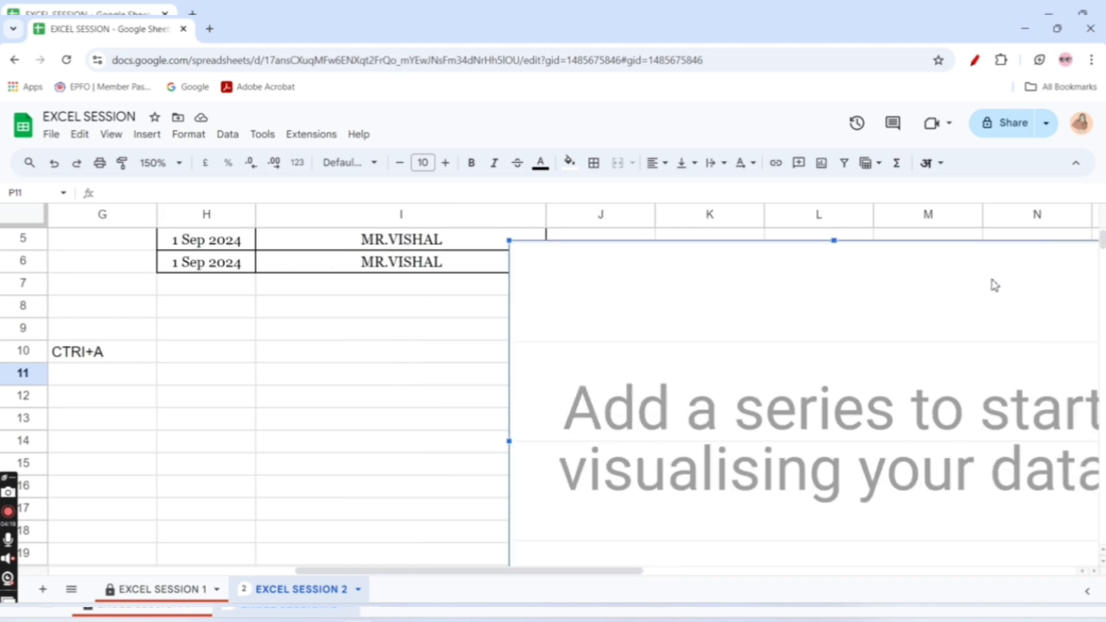
pyautogui.hscroll(-1, 995, 288)
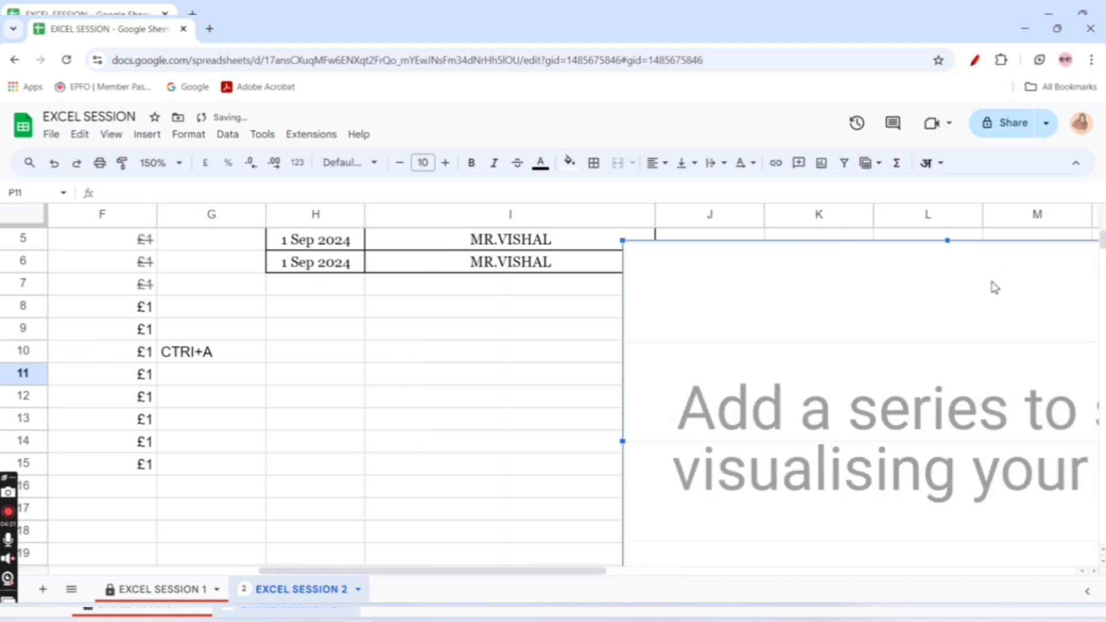
pyautogui.hscroll(-3, 995, 287)
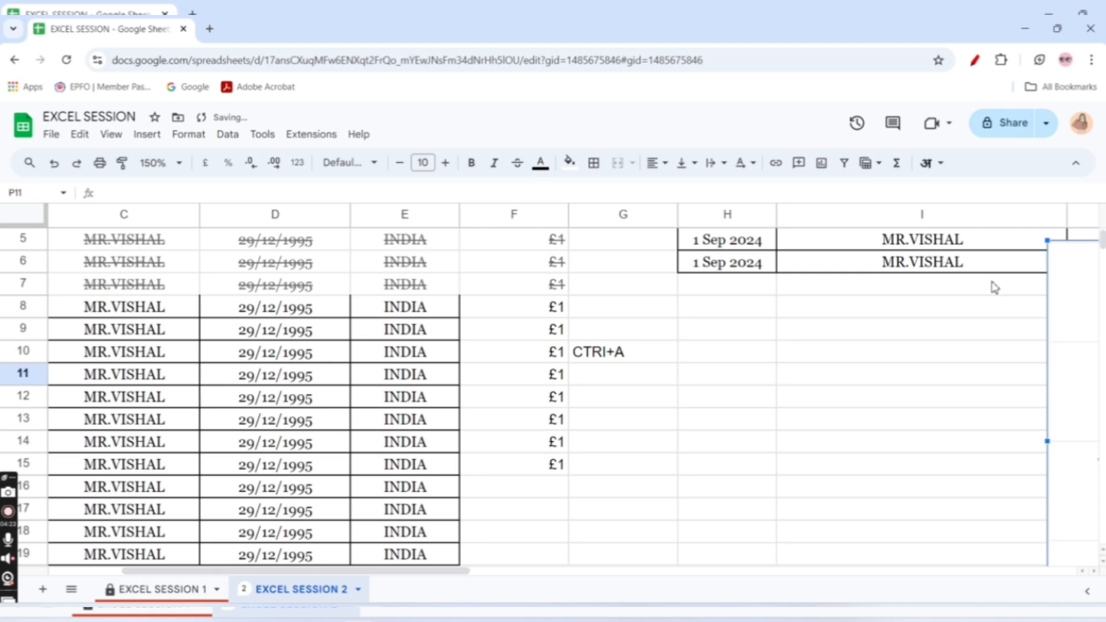
pyautogui.hscroll(-1, 994, 287)
pyautogui.hscroll(6, 994, 287)
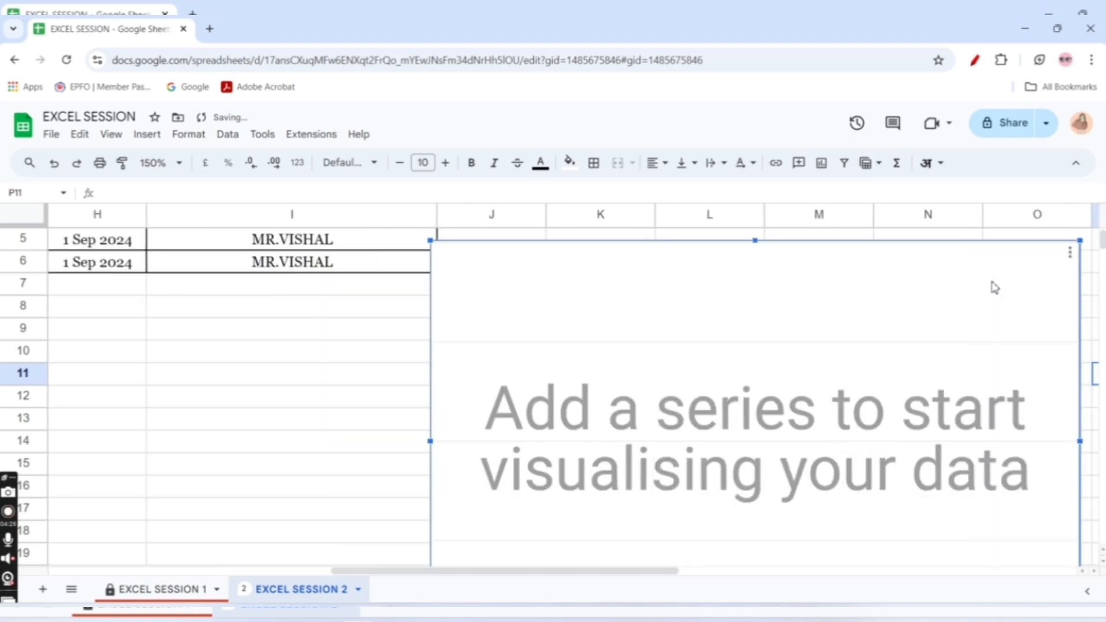
# Reopen the chart for editing and try to add "excel" as the X-axis data range
pyautogui.doubleClick(700, 392)
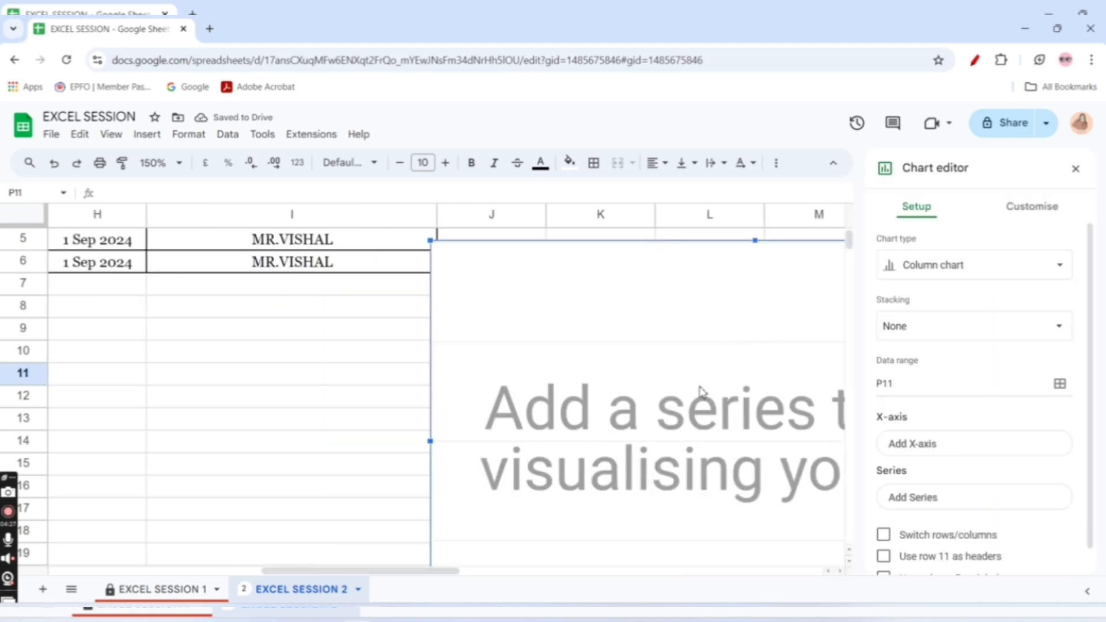
pyautogui.click(913, 446)
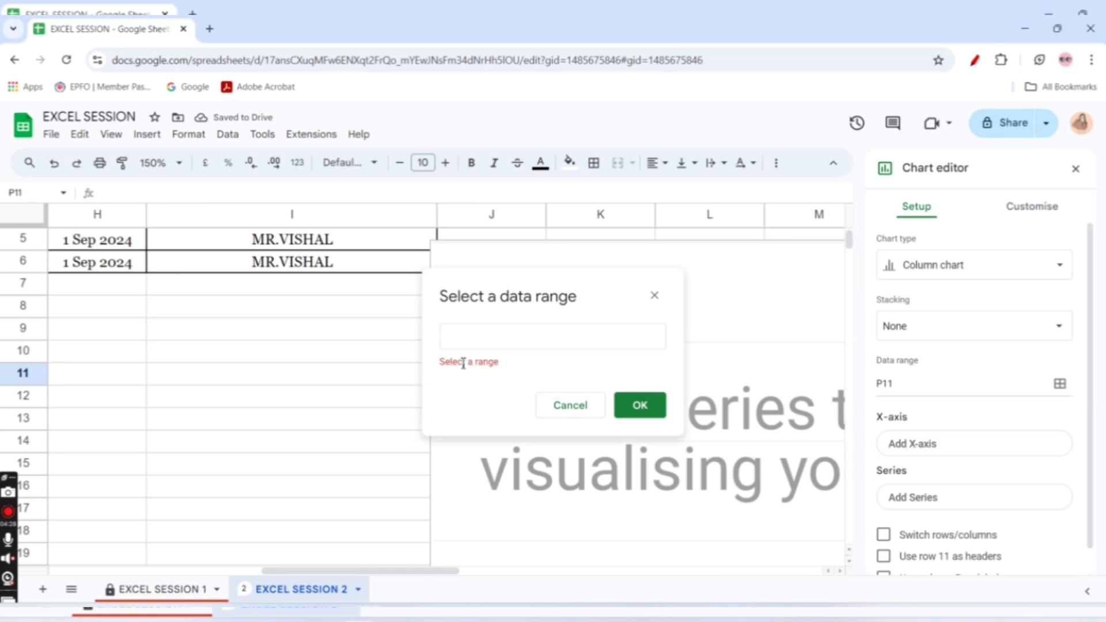
pyautogui.click(455, 342)
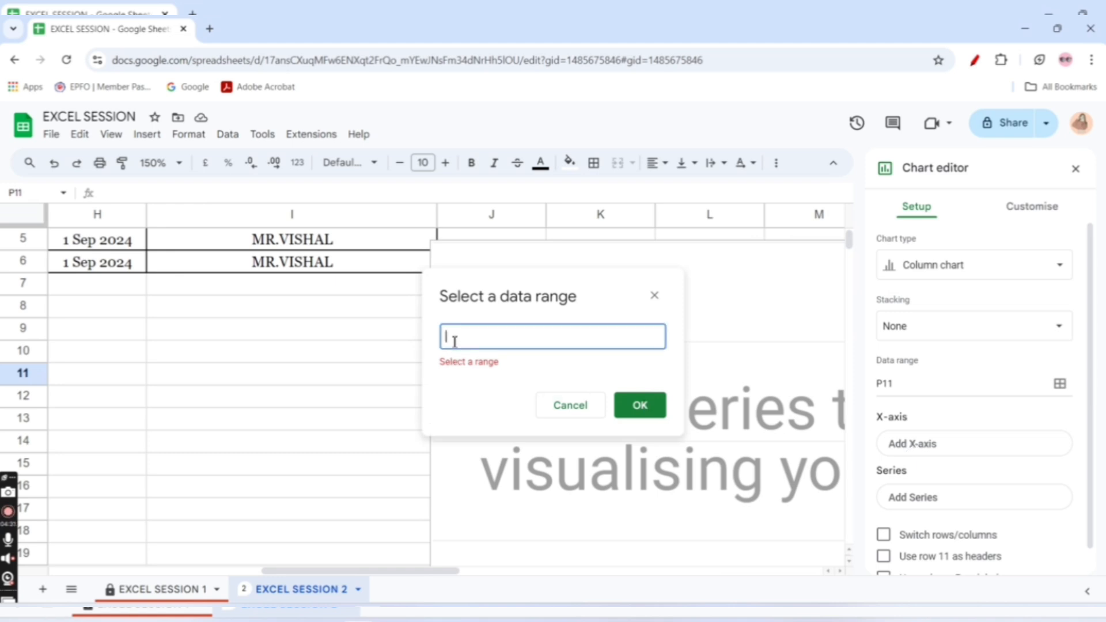
pyautogui.write('excel')
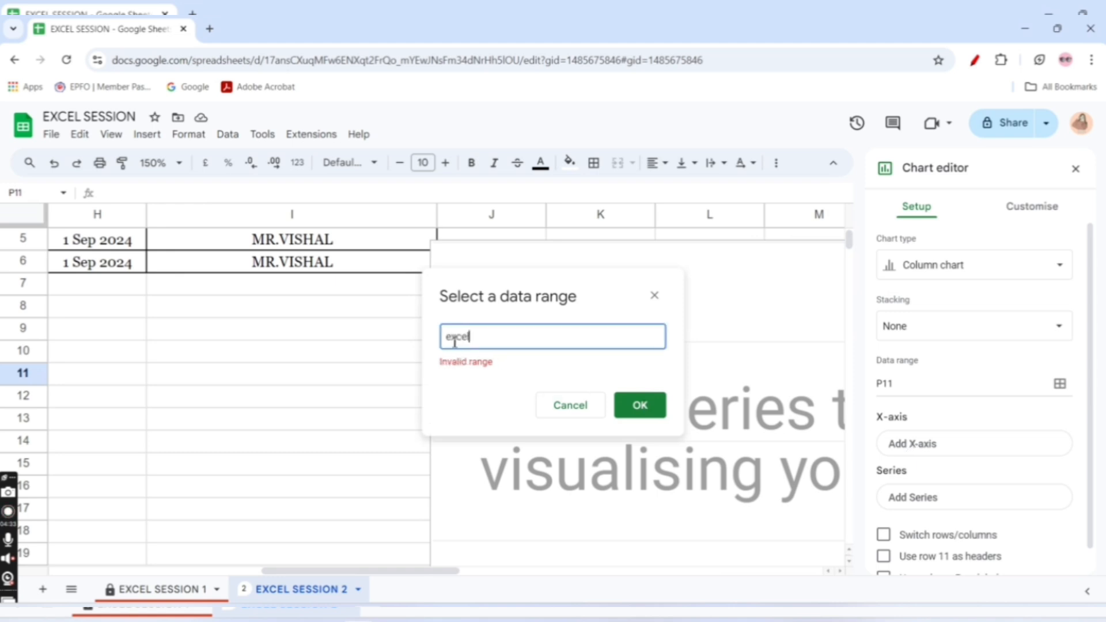
pyautogui.click(647, 404)
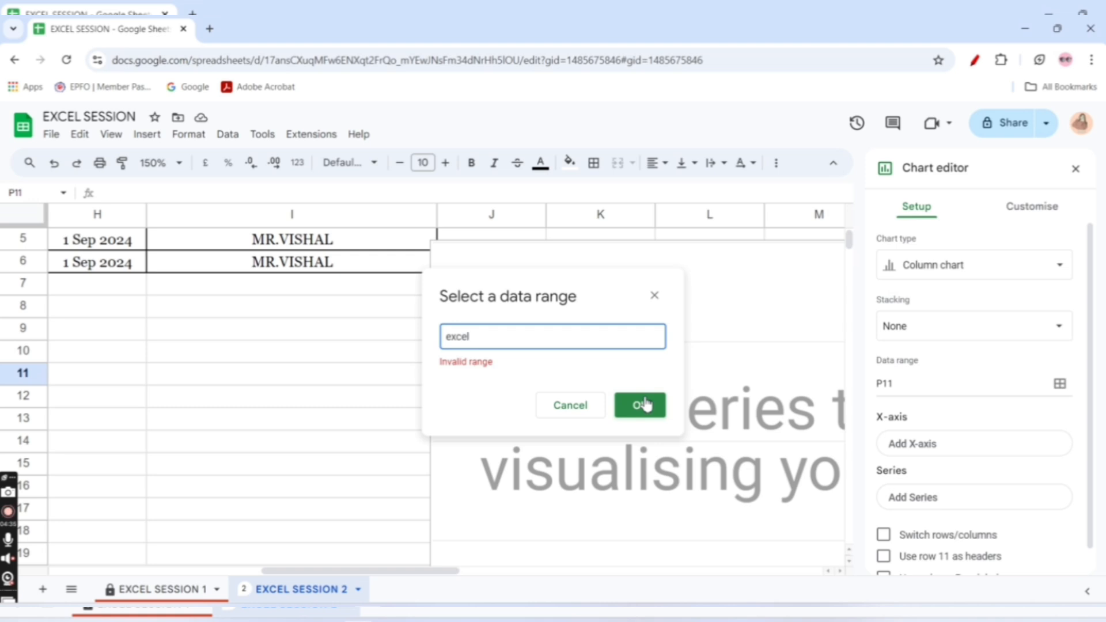
pyautogui.click(645, 405)
pyautogui.click(640, 403)
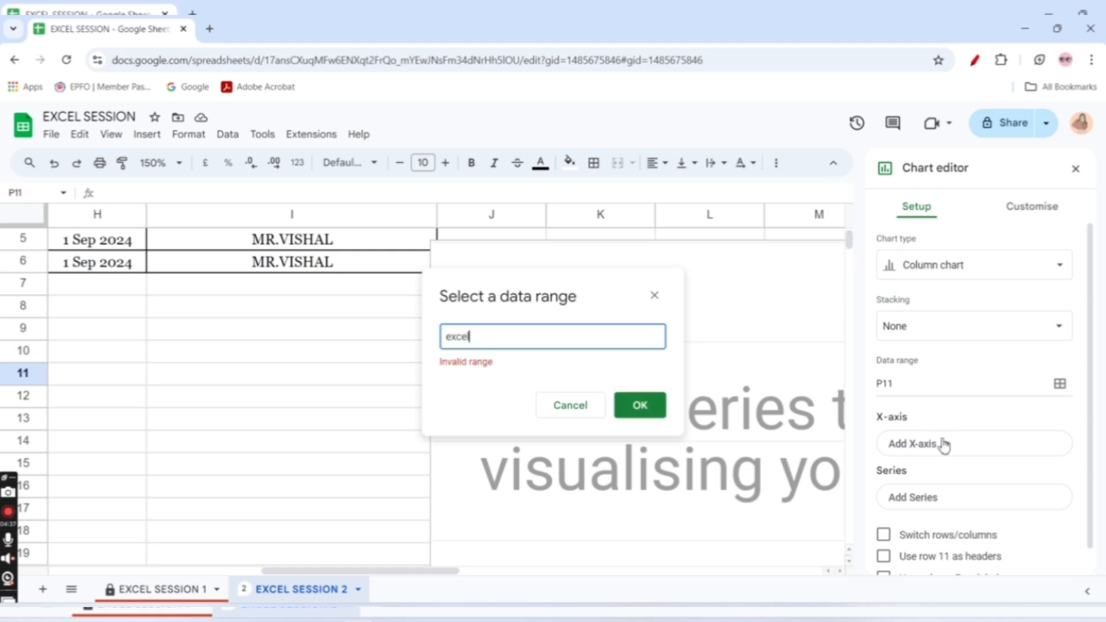
pyautogui.click(903, 447)
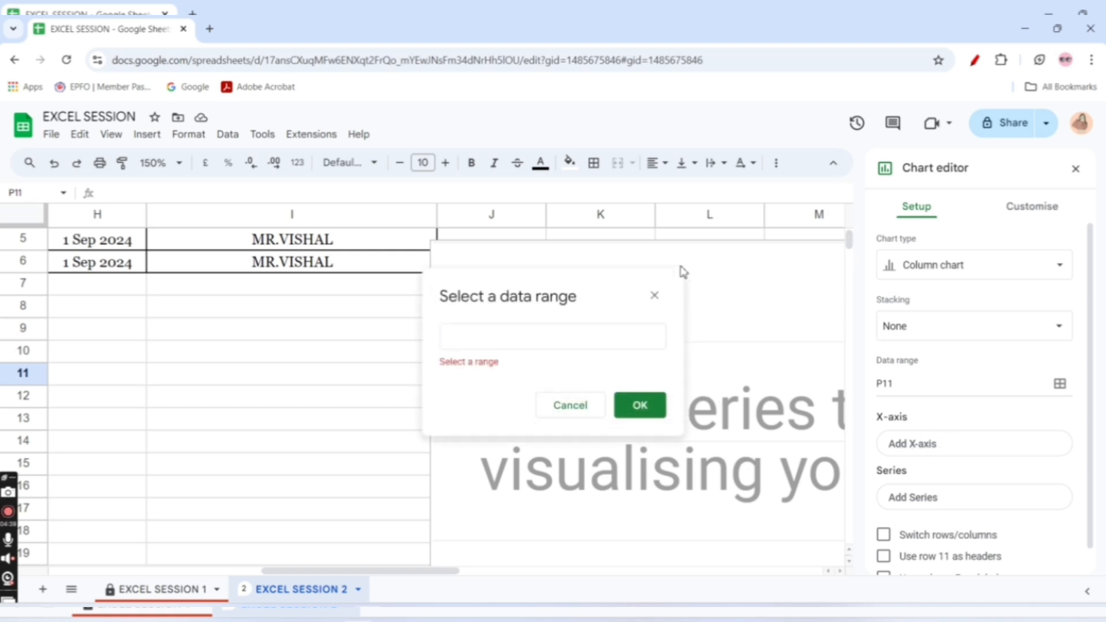
pyautogui.click(654, 296)
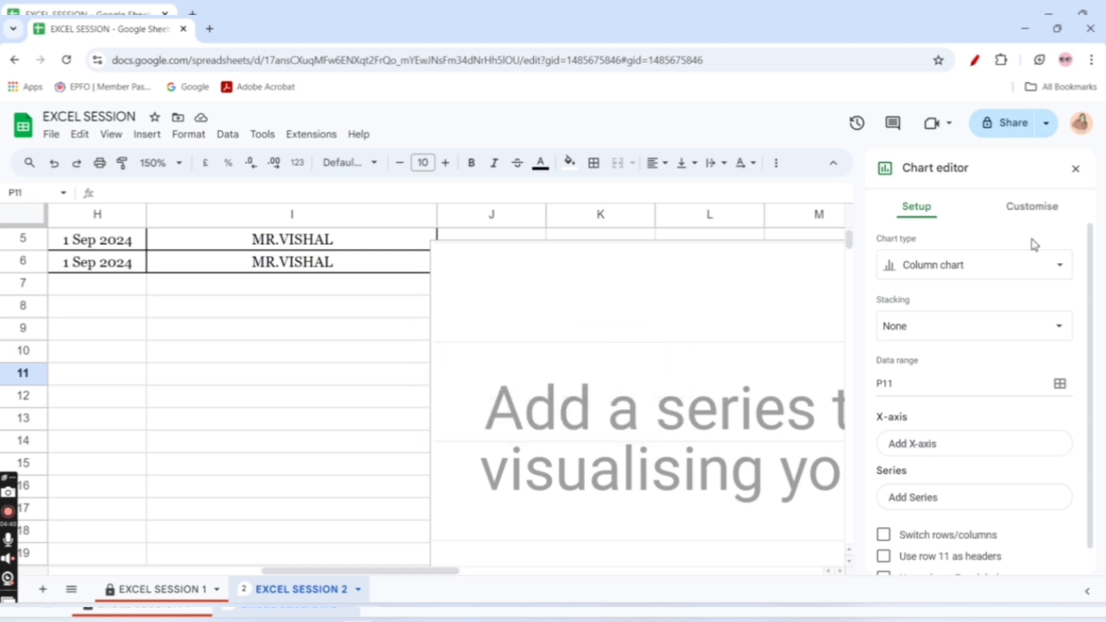
# Close the chart editor and delete the empty column chart
pyautogui.click(1075, 169)
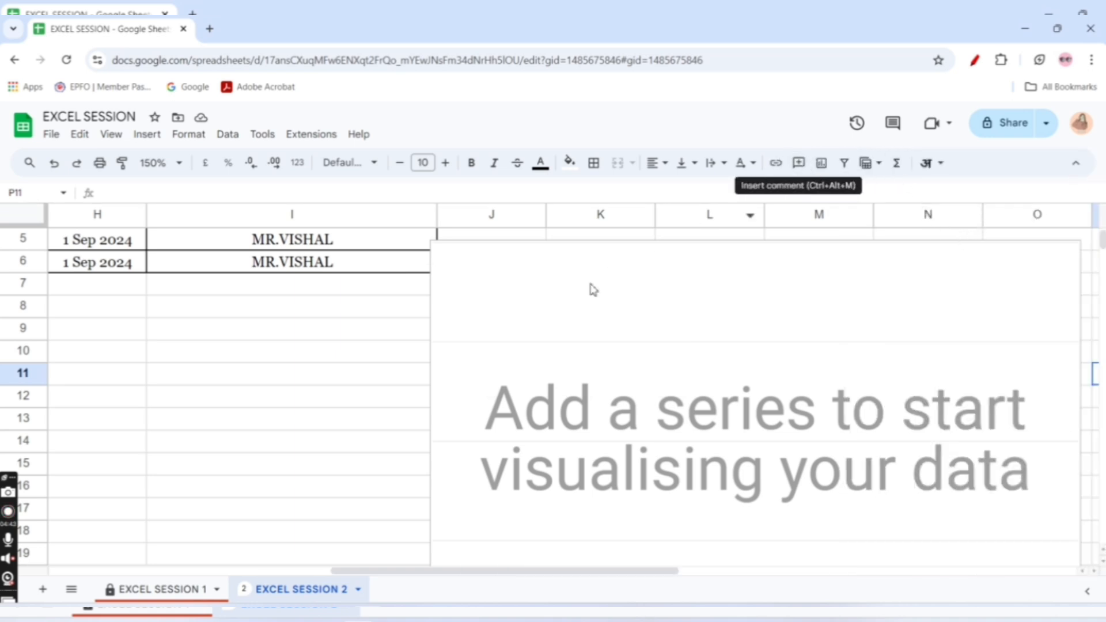
pyautogui.click(590, 310)
pyautogui.press('Delete')
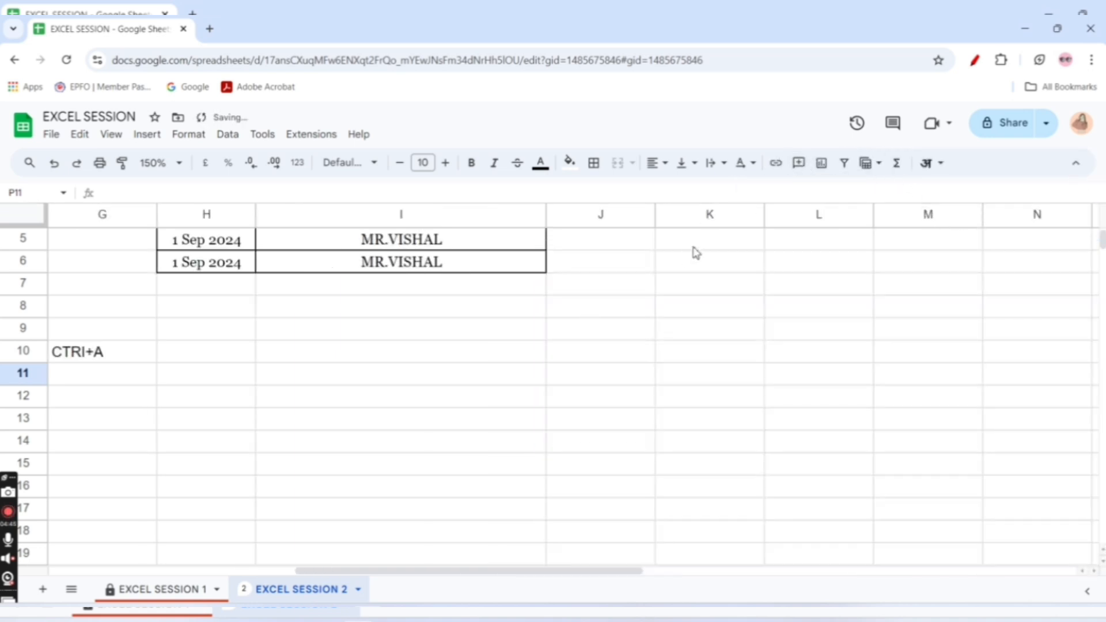
# Create a filter on column A of the data table
pyautogui.click(296, 375)
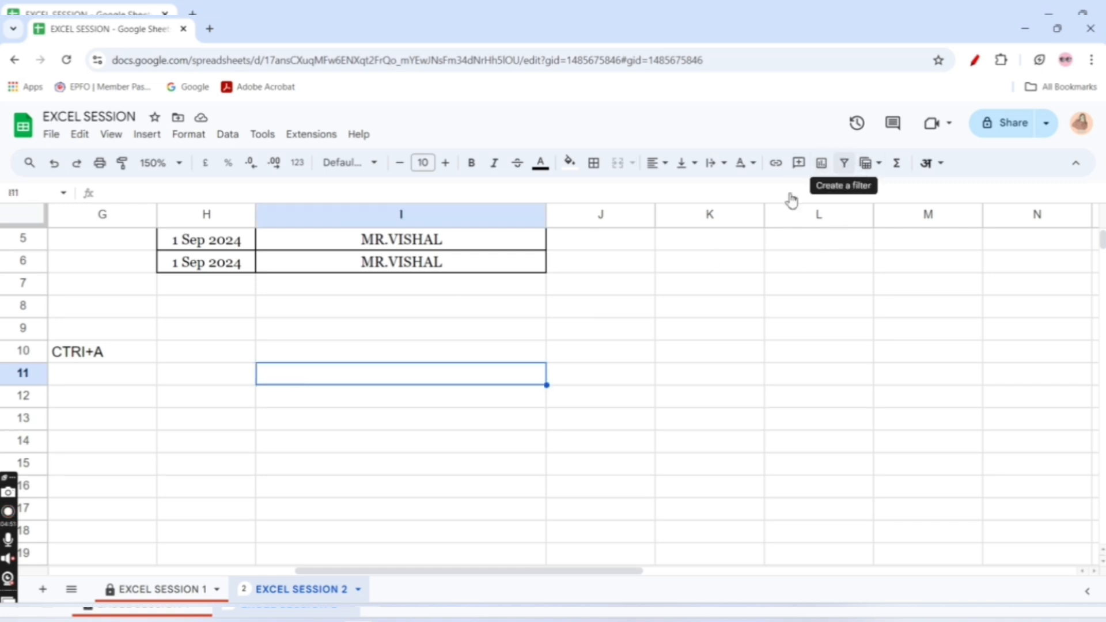
pyautogui.click(580, 352)
pyautogui.press('Left')
pyautogui.press('Home')
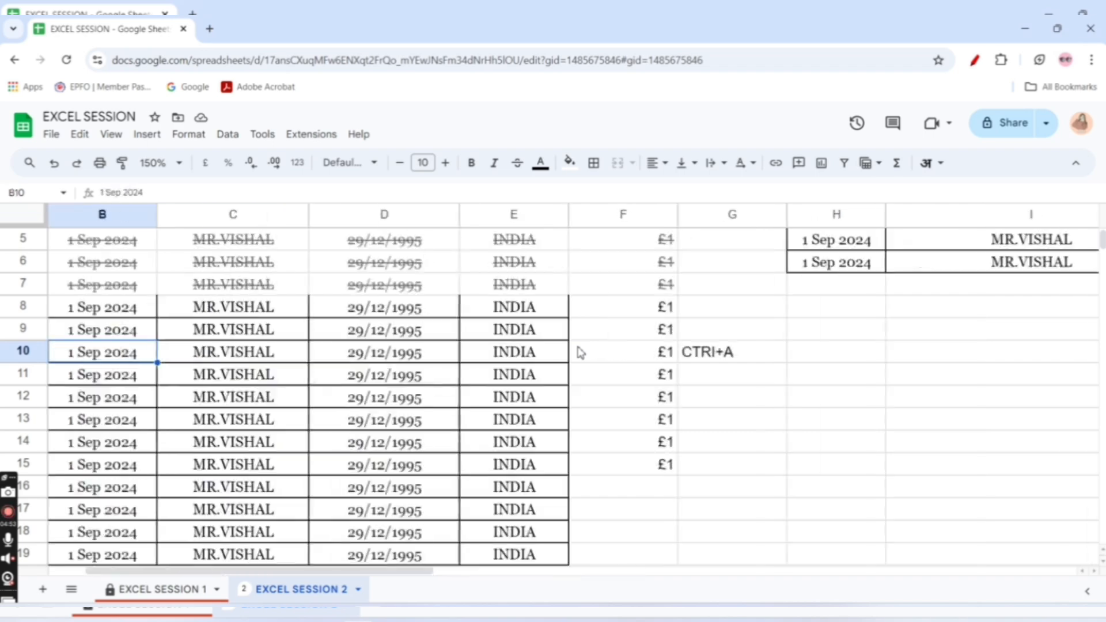
pyautogui.press('Up')
pyautogui.press('Up')
pyautogui.press('Up')
pyautogui.press('Up')
pyautogui.press('Up')
pyautogui.press('Up')
pyautogui.press('Up')
pyautogui.press('Up')
pyautogui.press('Up')
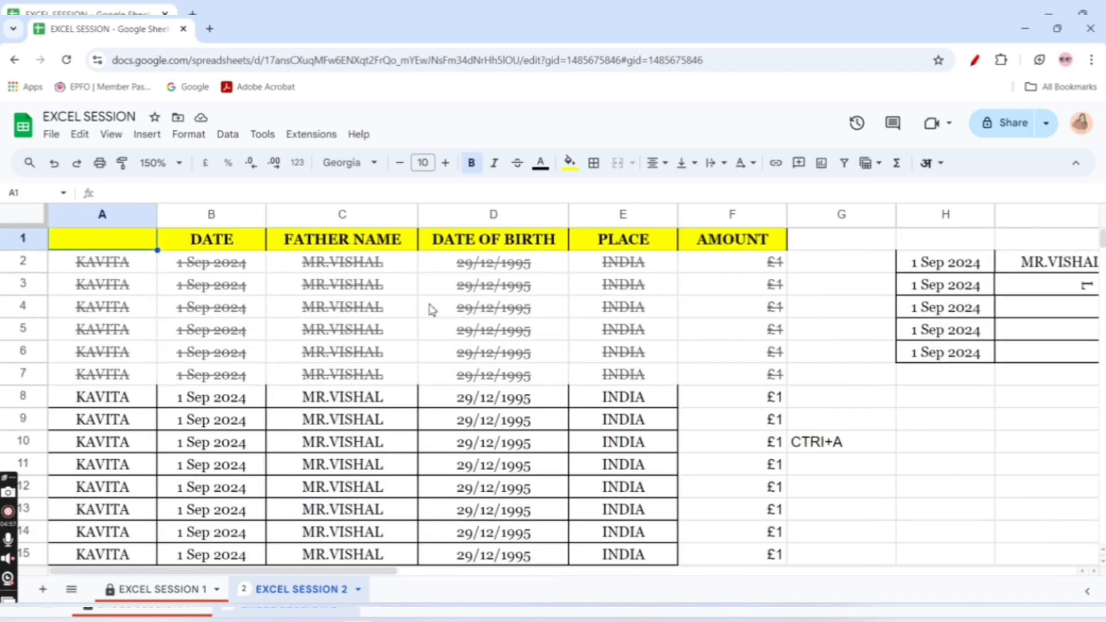
pyautogui.click(109, 217)
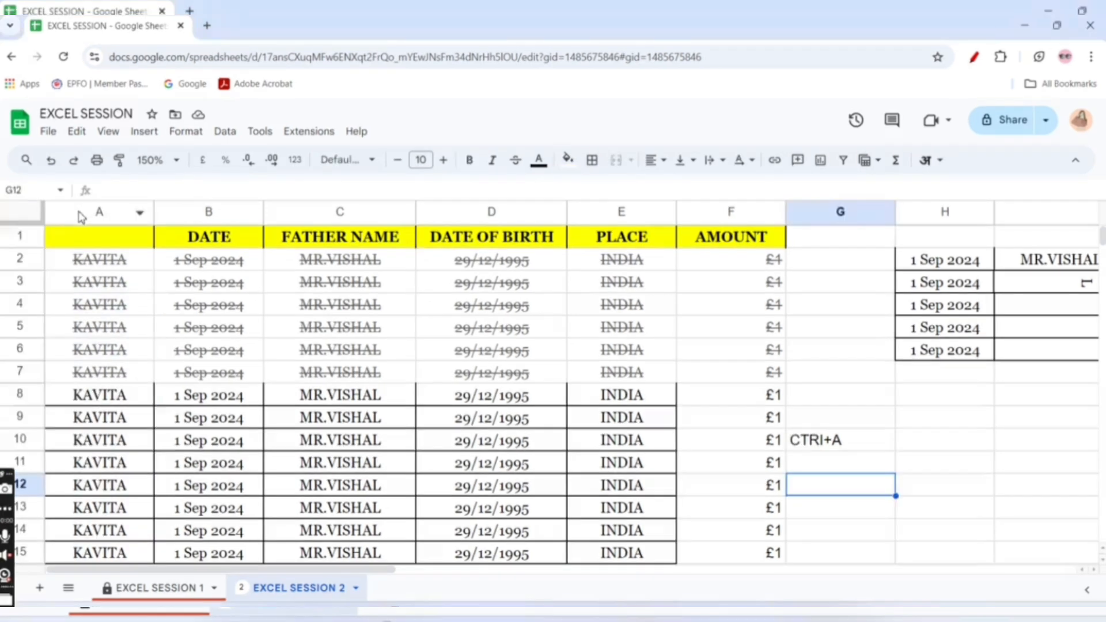
pyautogui.click(83, 215)
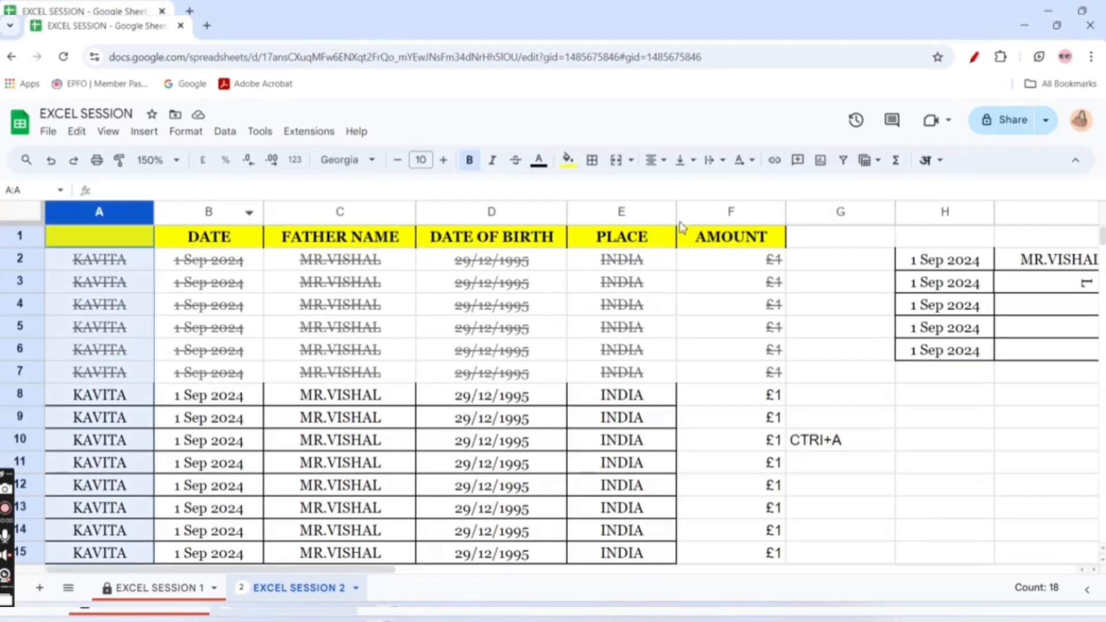
pyautogui.click(844, 161)
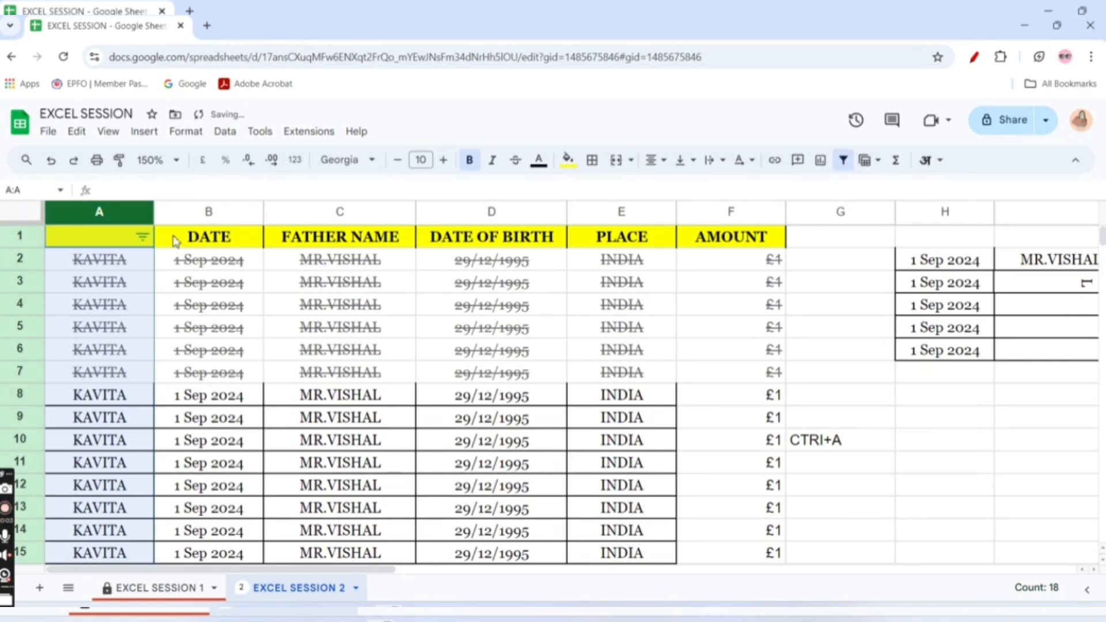
# Filter column A by values to show only (Blanks), and apply the filter again with all values cleared
pyautogui.click(142, 236)
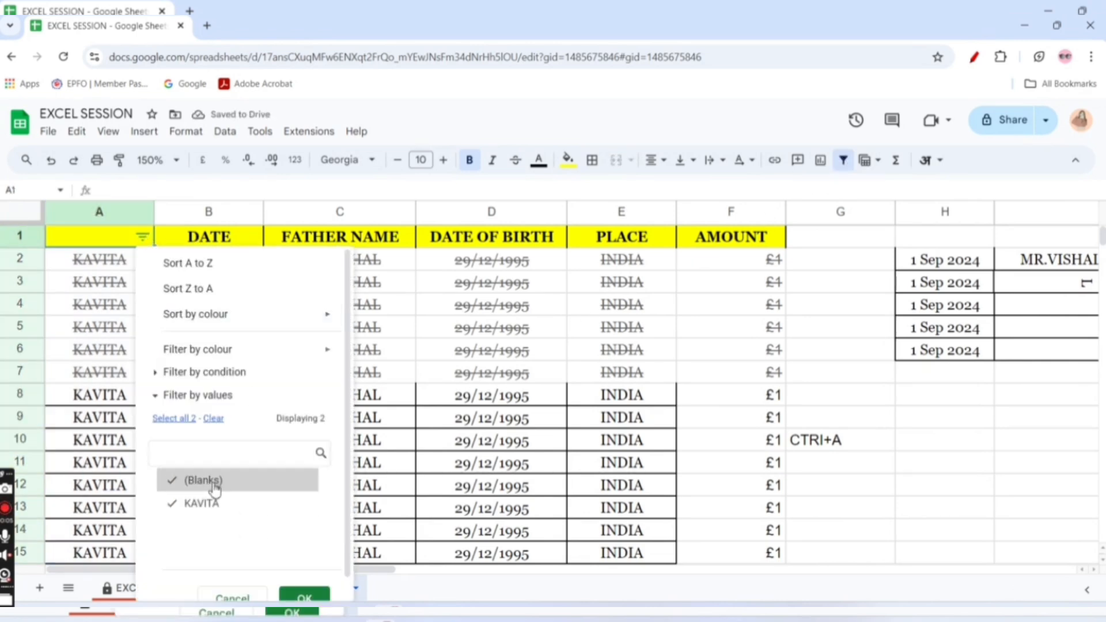
pyautogui.click(302, 596)
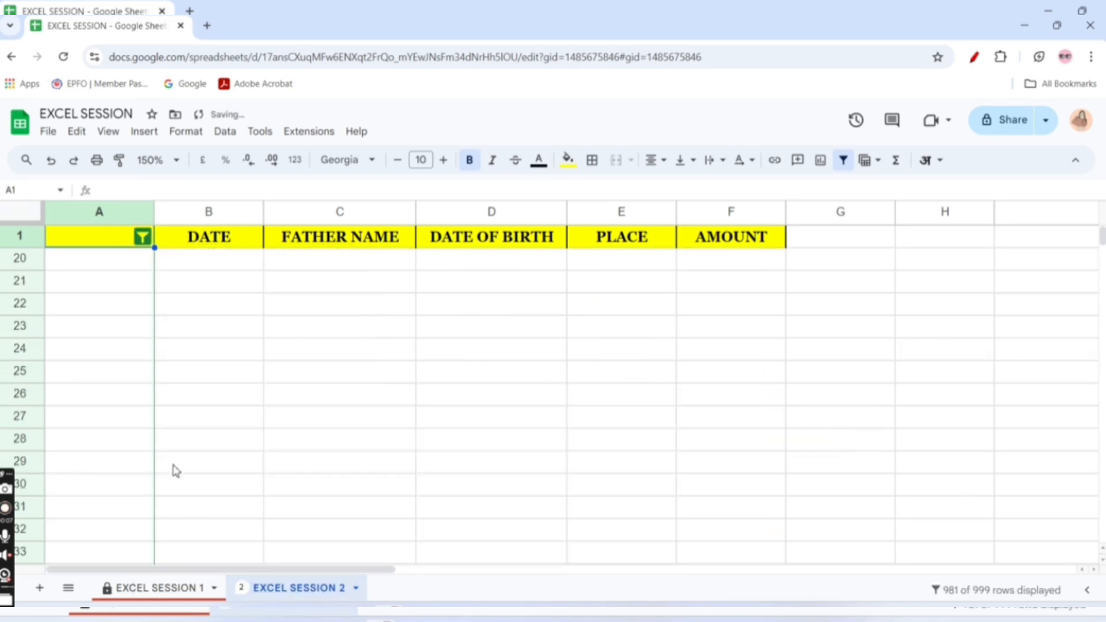
pyautogui.click(143, 237)
pyautogui.click(206, 484)
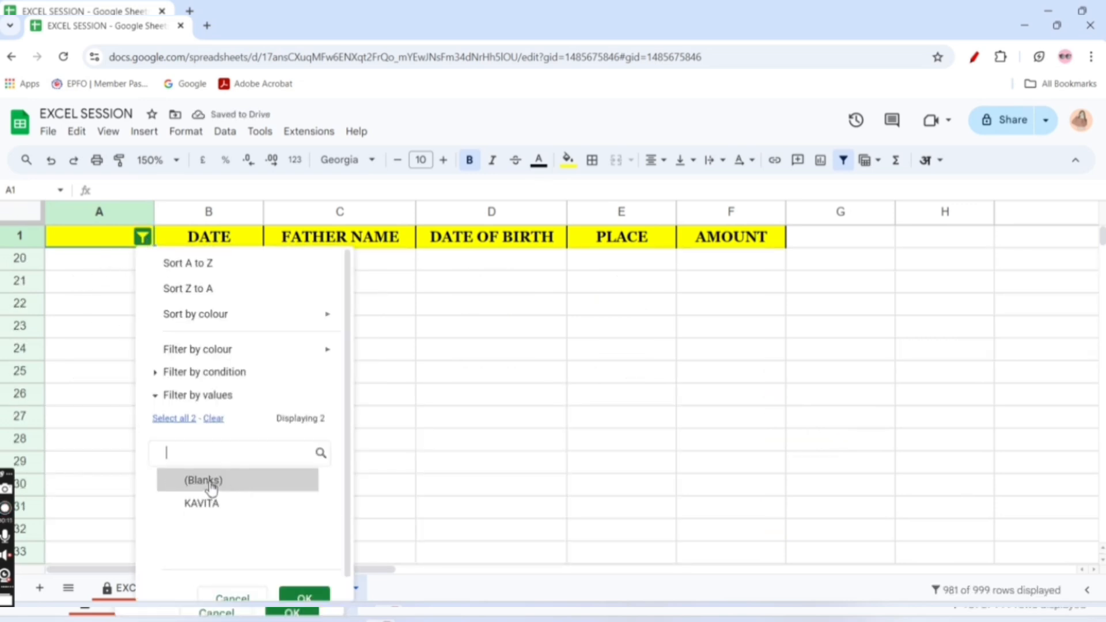
pyautogui.click(214, 419)
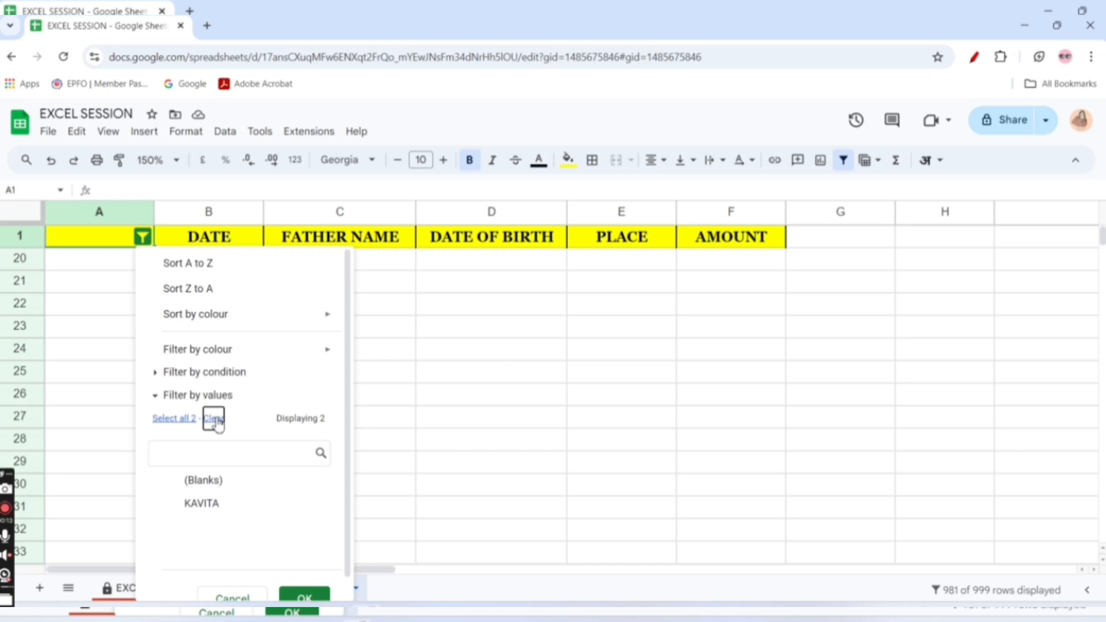
pyautogui.click(300, 596)
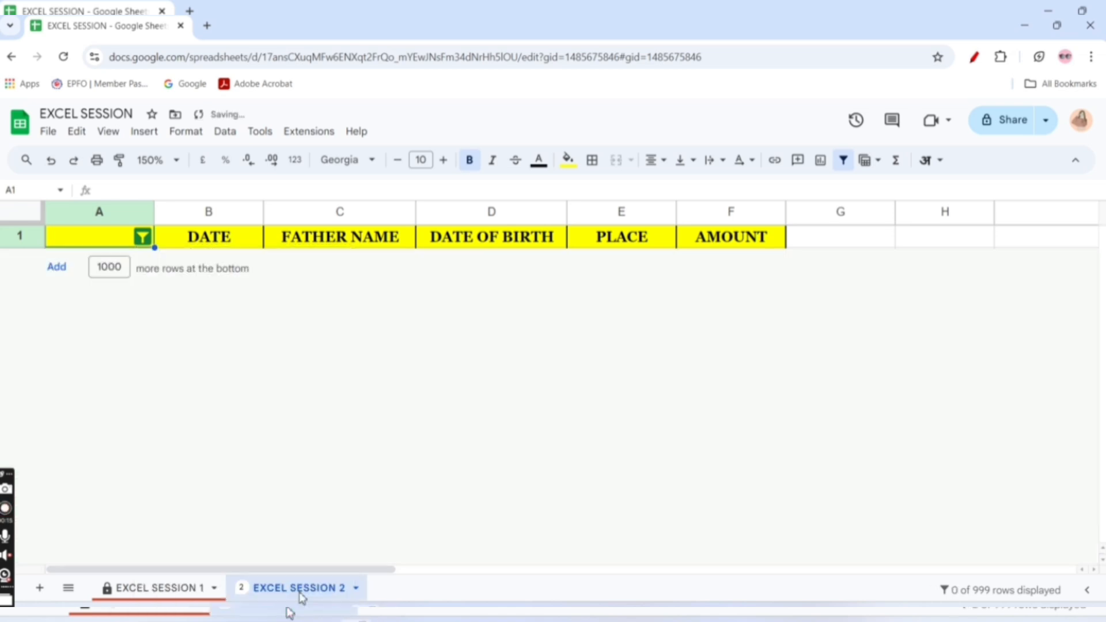
# Select all values in column A's filter and apply it to show every row
pyautogui.click(143, 237)
pyautogui.click(217, 423)
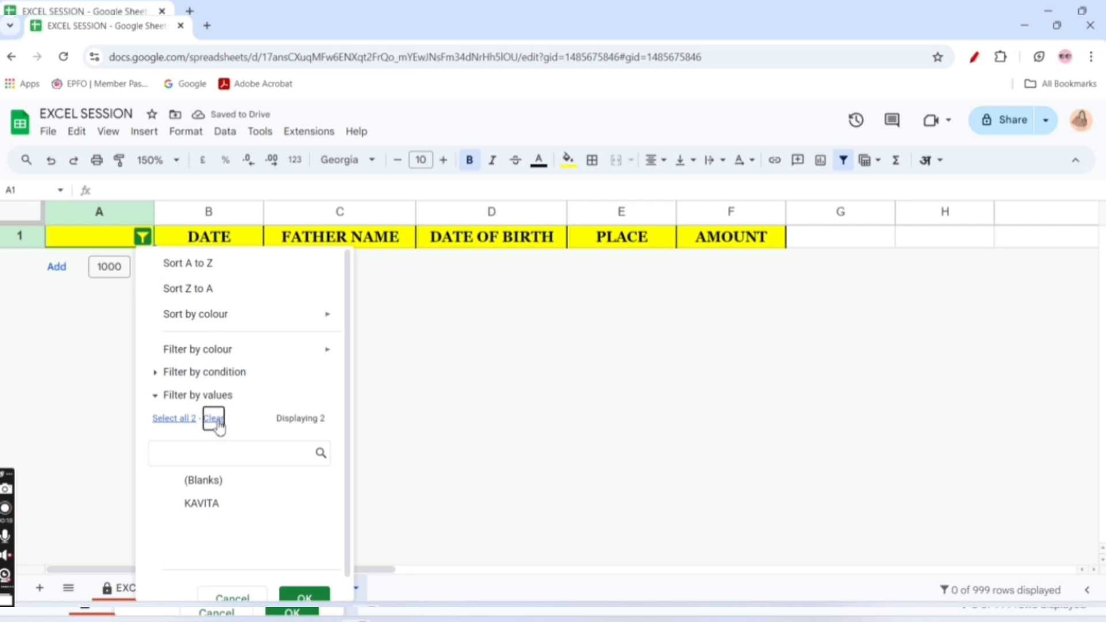
pyautogui.click(180, 419)
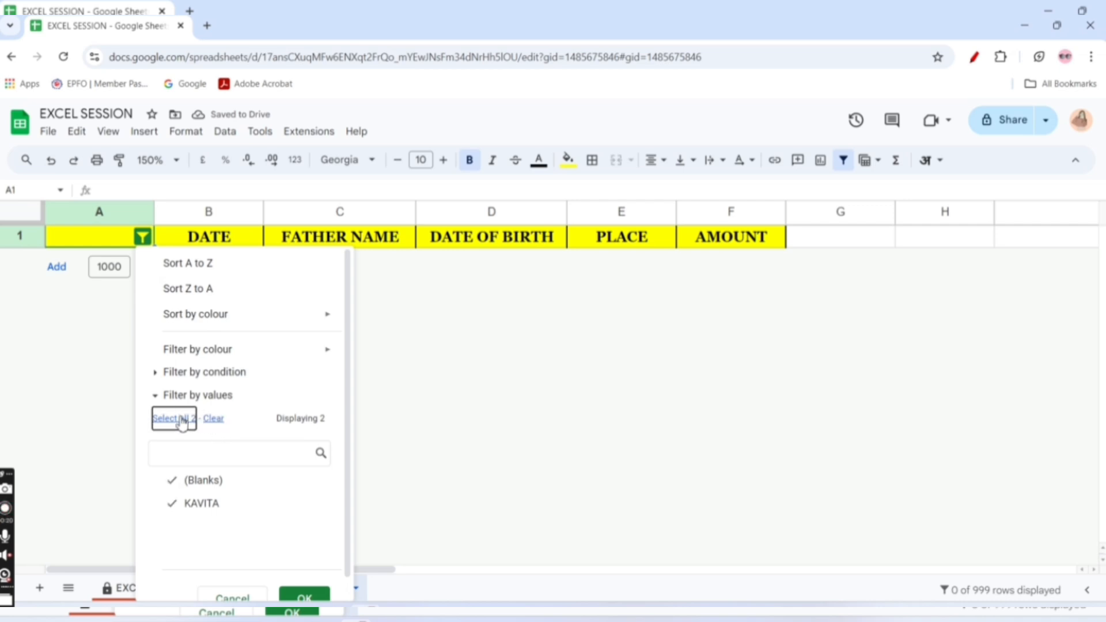
pyautogui.click(304, 587)
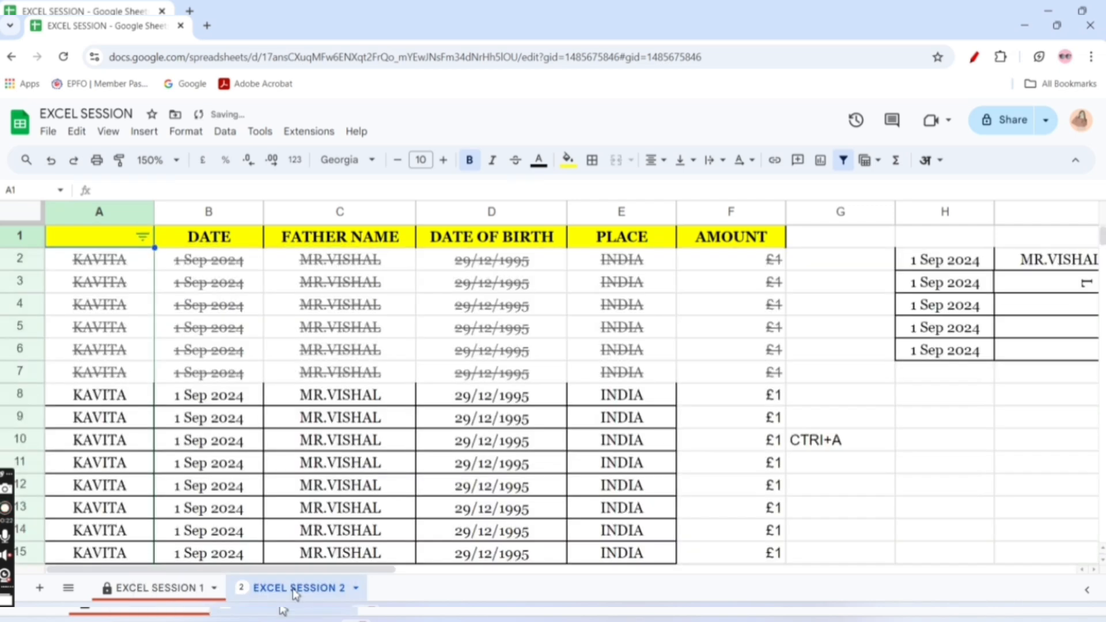
# Replace the names in cells A8 and A10 with two different lowercase first names
pyautogui.click(99, 392)
pyautogui.write('v')
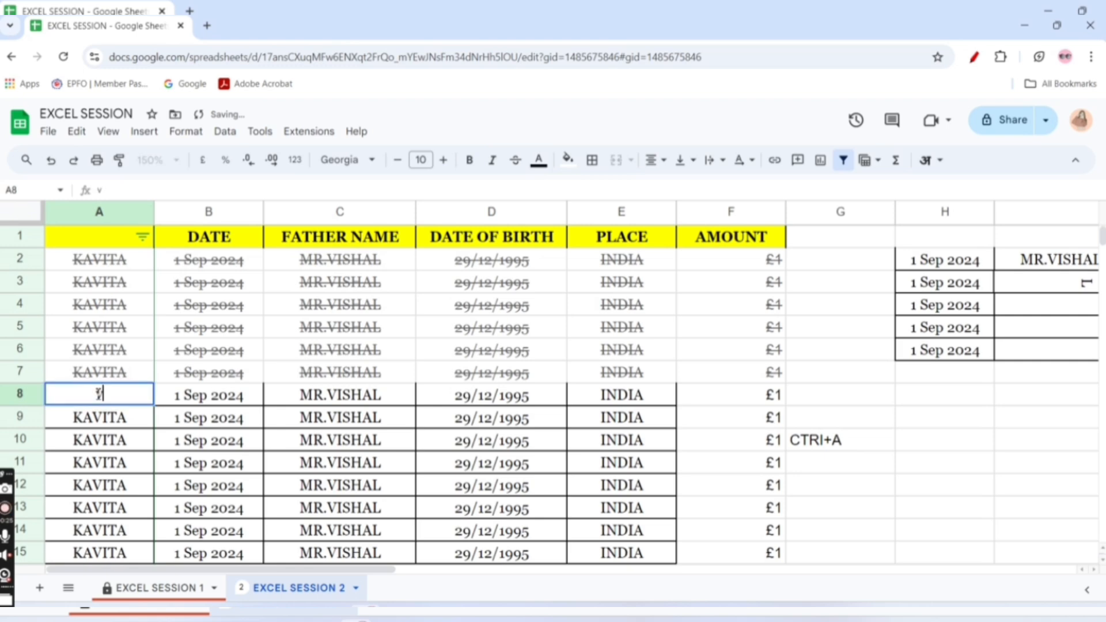
pyautogui.write('ijay')
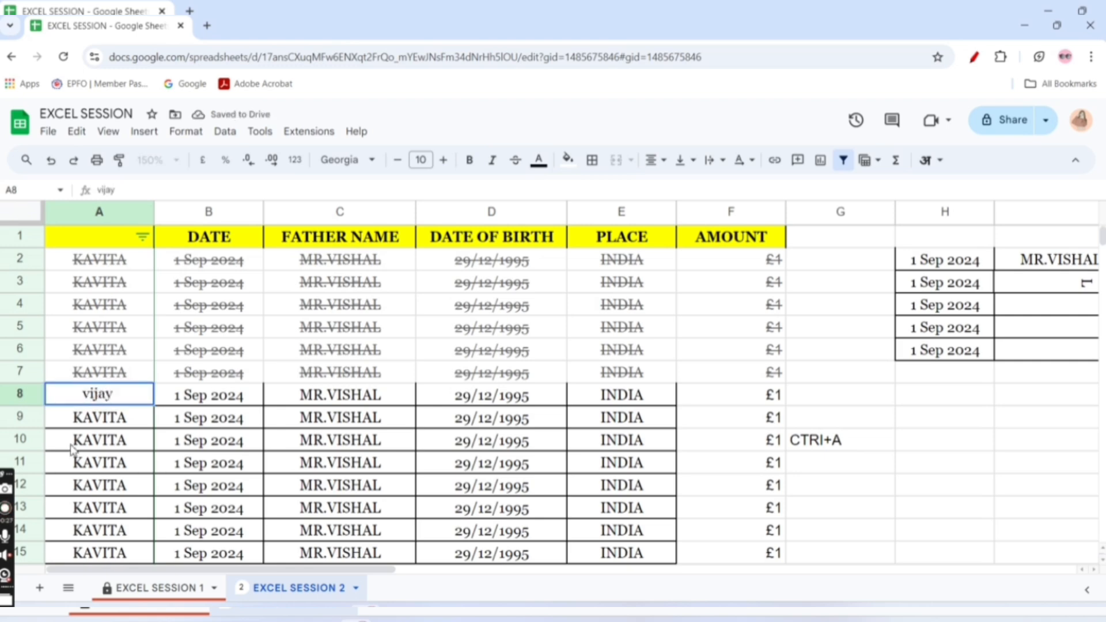
pyautogui.click(72, 448)
pyautogui.write('savi')
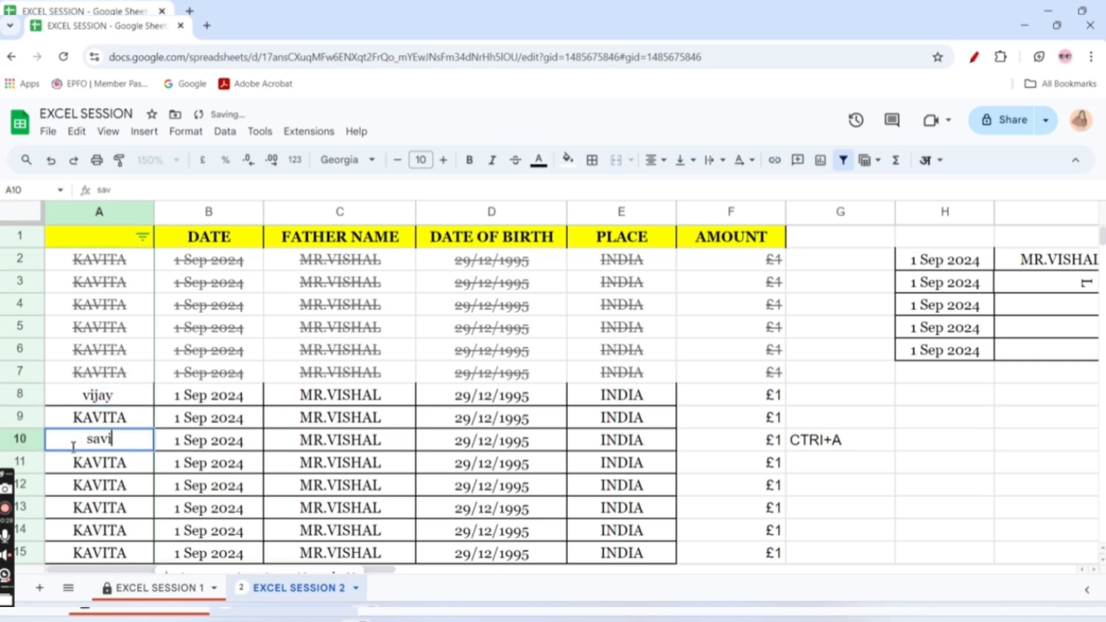
pyautogui.write('ta')
pyautogui.click(143, 471)
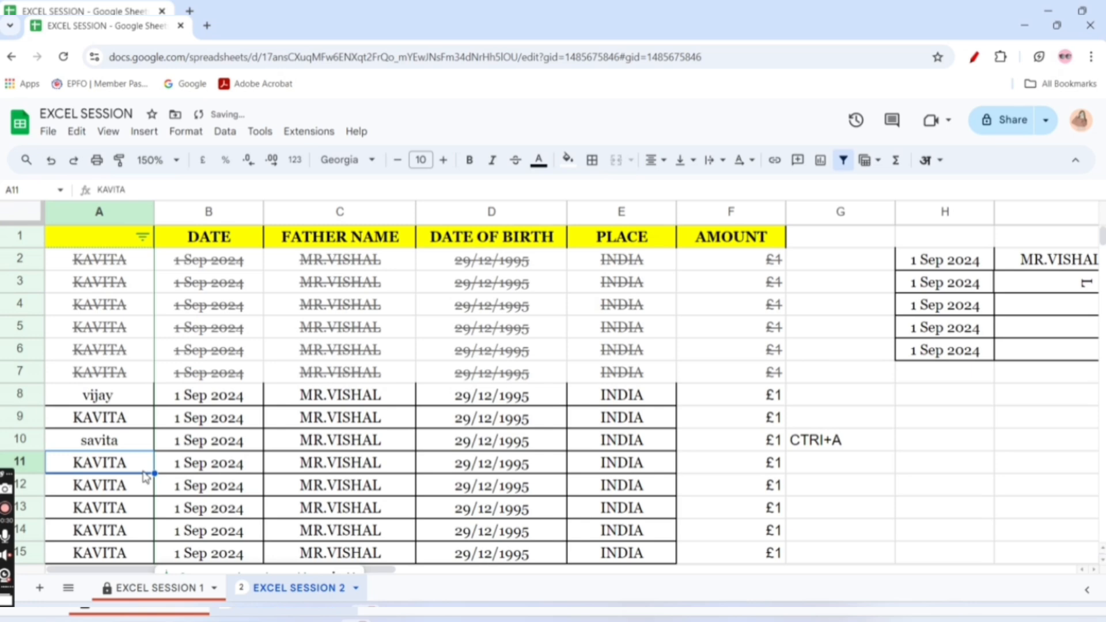
# Filter column A by values to show only the two names entered in rows 8 and 10
pyautogui.click(143, 236)
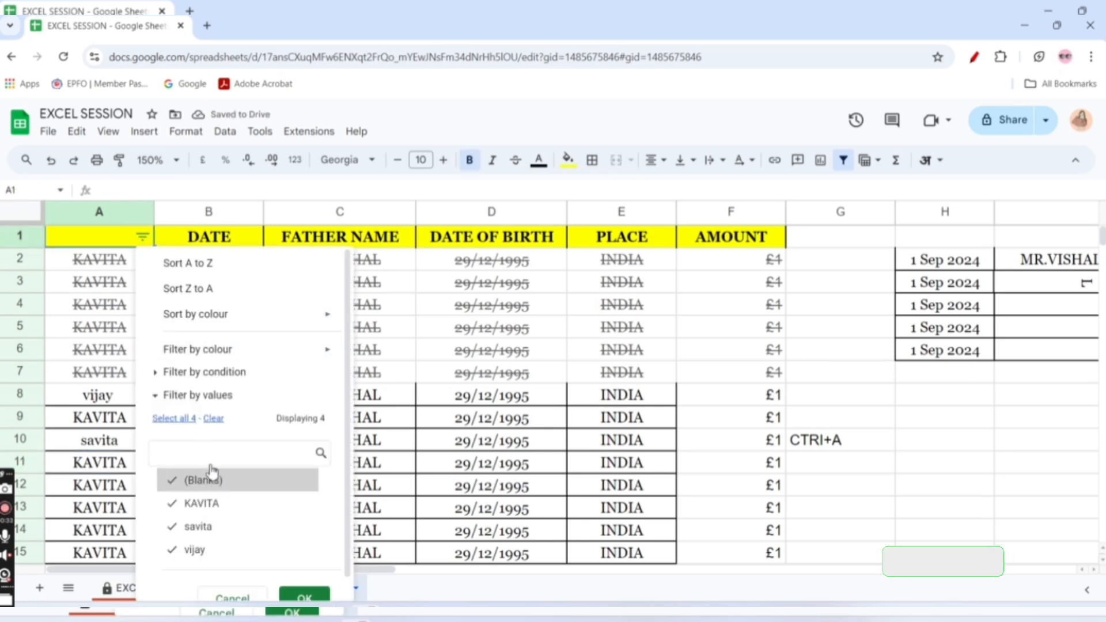
pyautogui.click(213, 418)
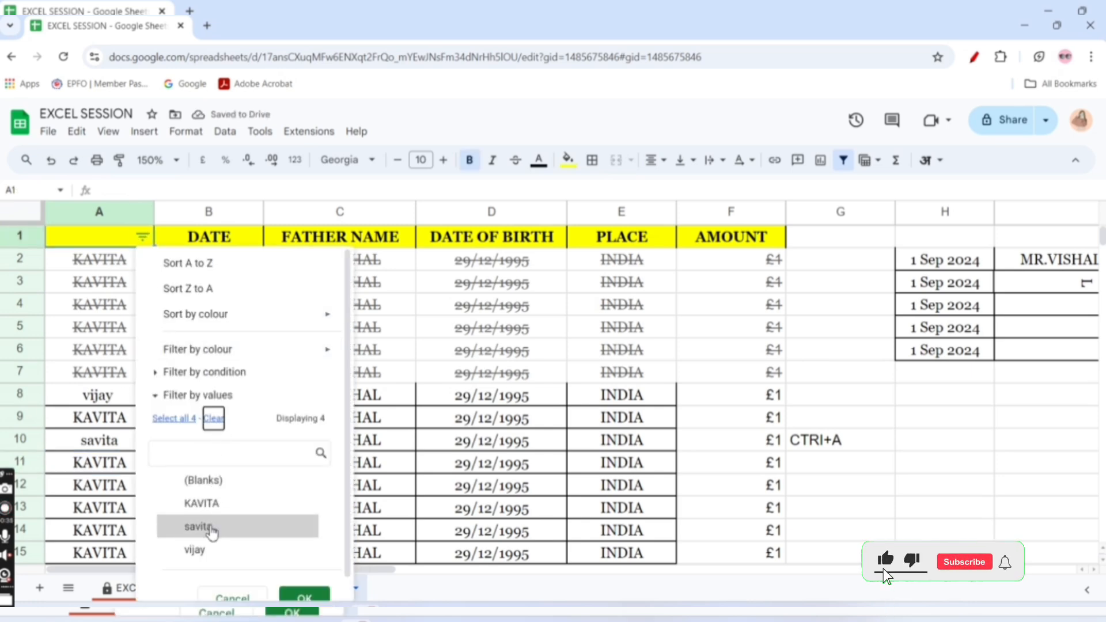
pyautogui.click(212, 533)
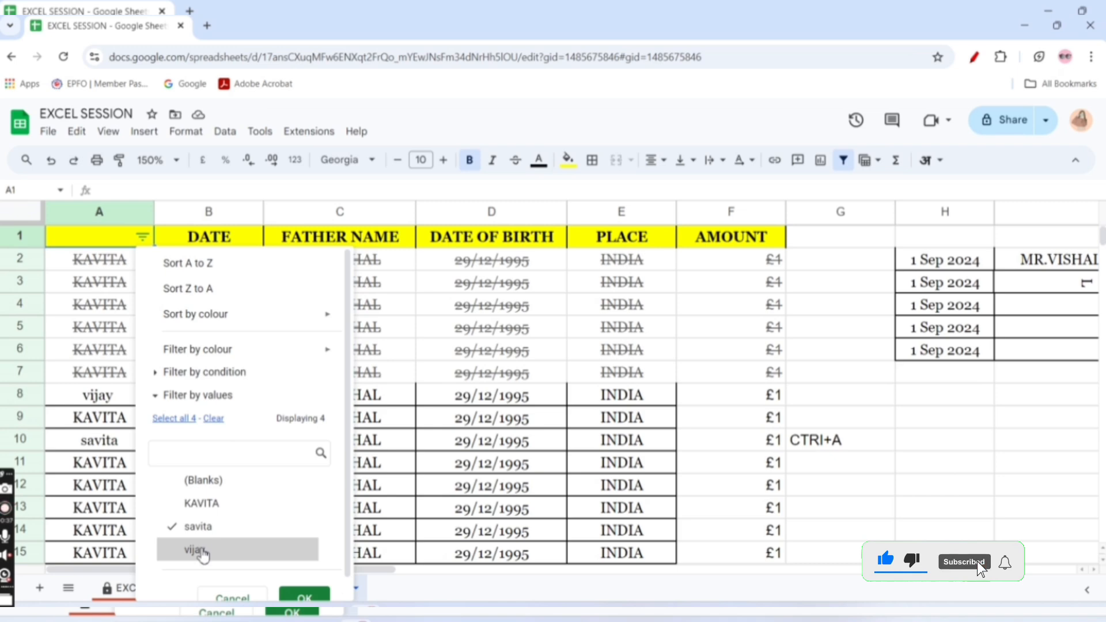
pyautogui.click(203, 550)
pyautogui.click(304, 594)
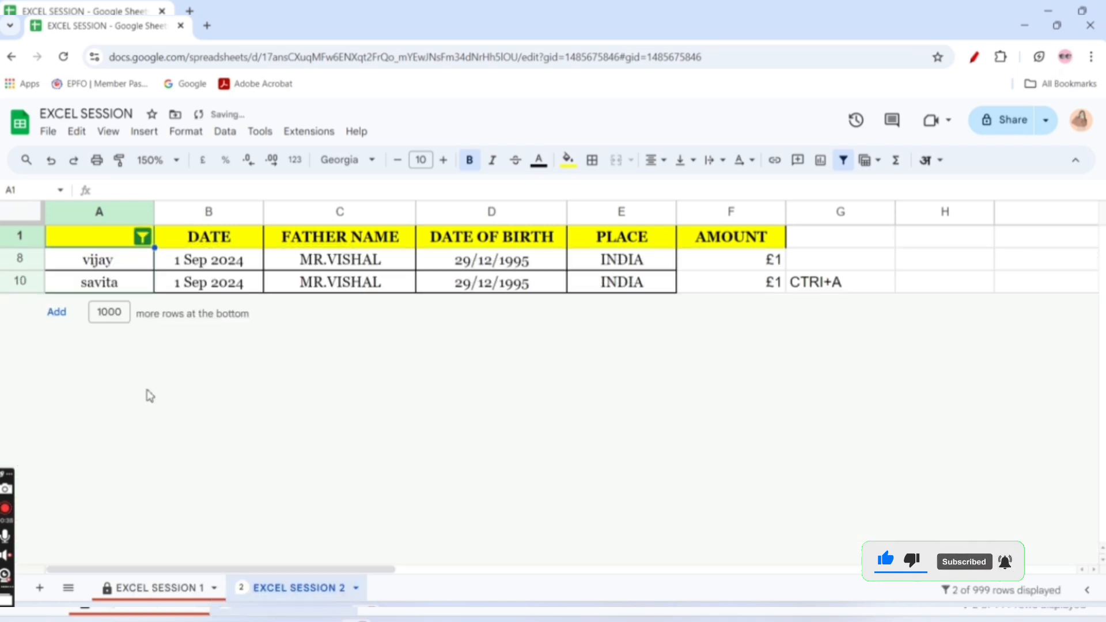
# Select all values in column A's filter to show every row, and remove the filter from the column
pyautogui.click(147, 242)
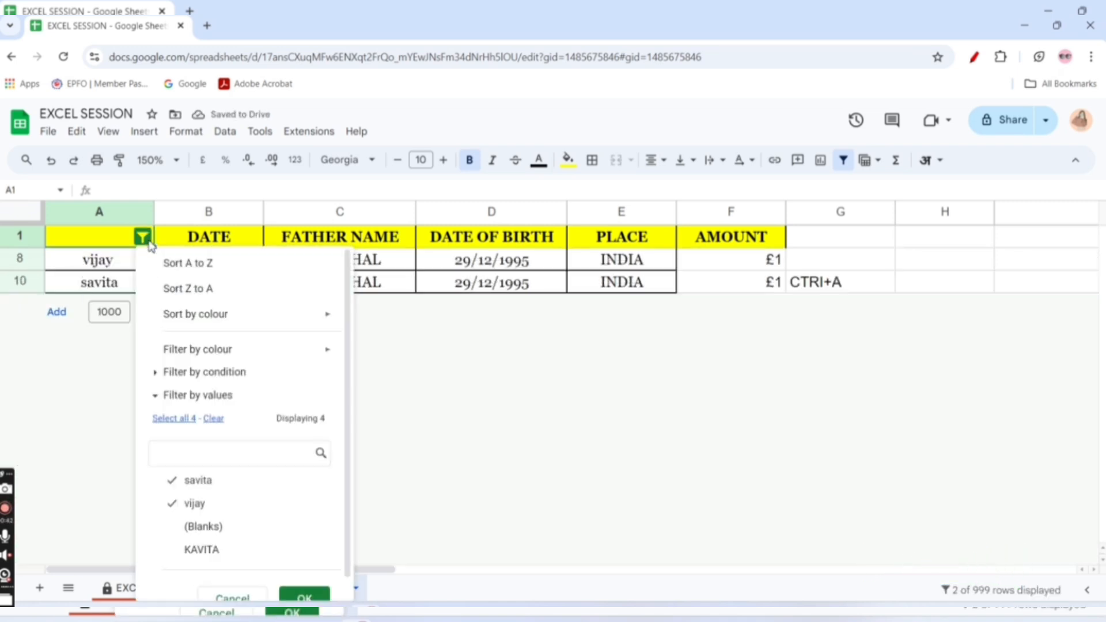
pyautogui.click(180, 420)
pyautogui.click(302, 593)
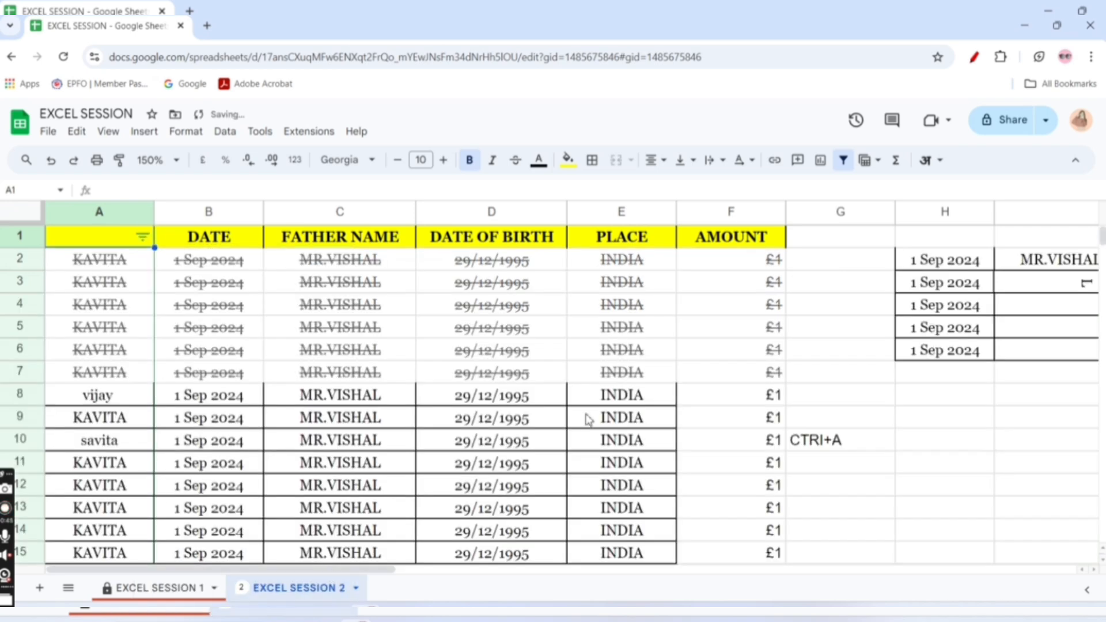
pyautogui.click(844, 162)
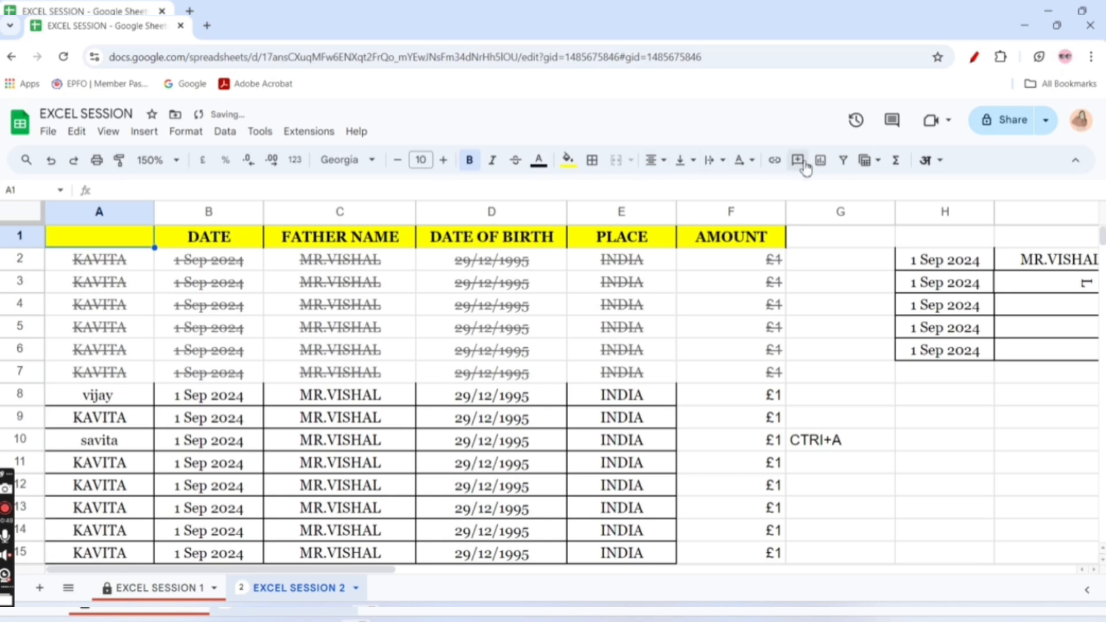
# Create a filter across the whole data range, view the filter options of the first three columns, and remove the filter
pyautogui.click(843, 160)
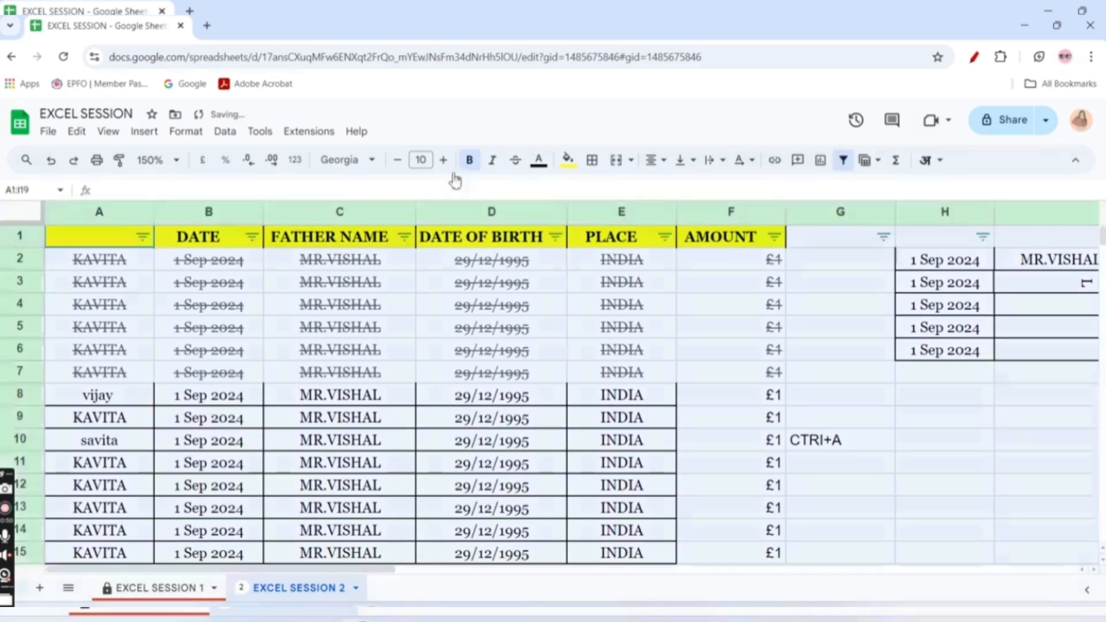
pyautogui.click(142, 237)
pyautogui.click(252, 237)
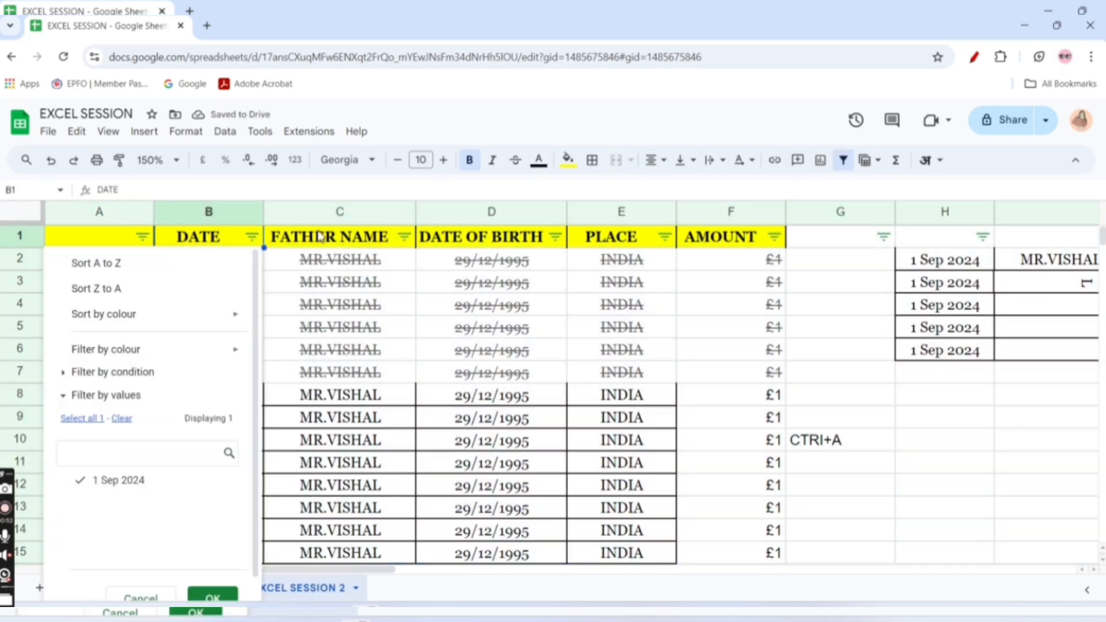
pyautogui.click(404, 236)
pyautogui.click(844, 162)
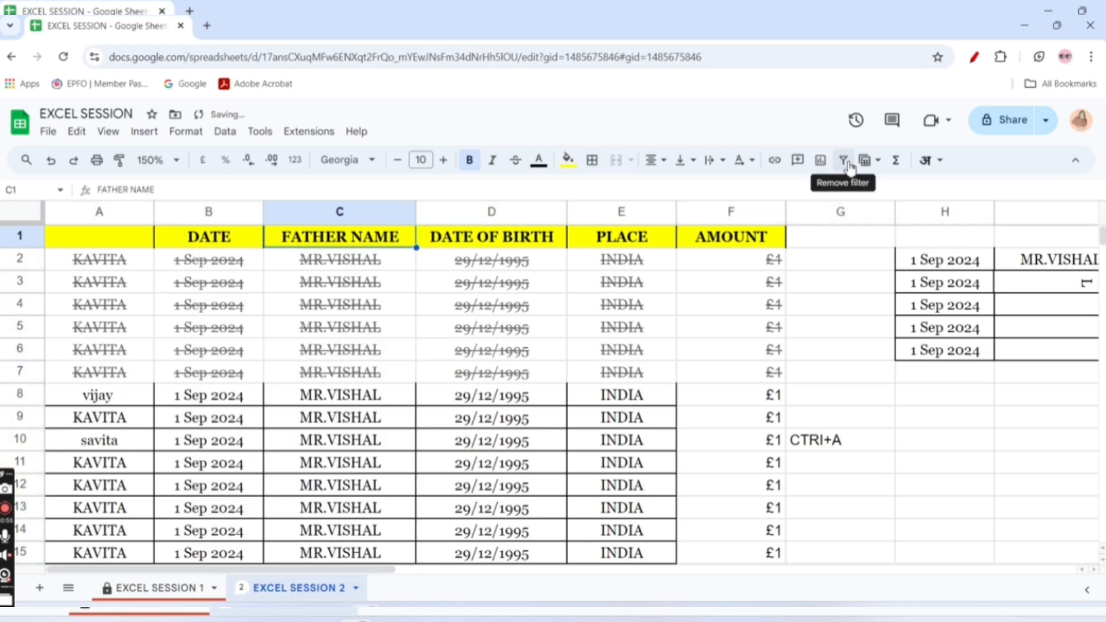
# View the filter view options, and turn the whole range's filter on and off twice
pyautogui.click(871, 164)
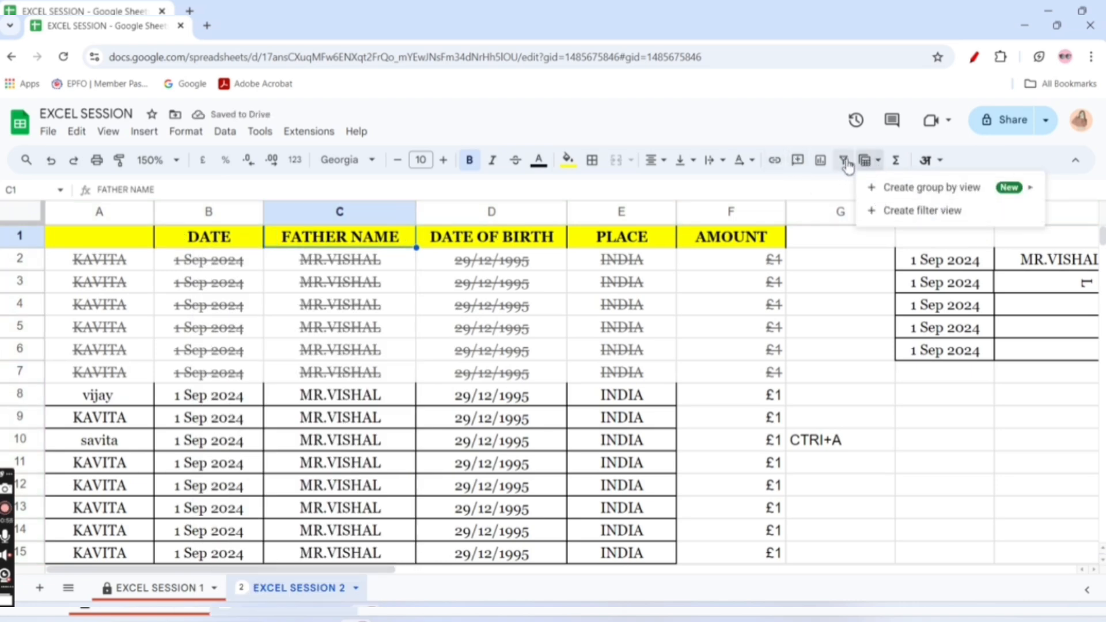
pyautogui.click(845, 162)
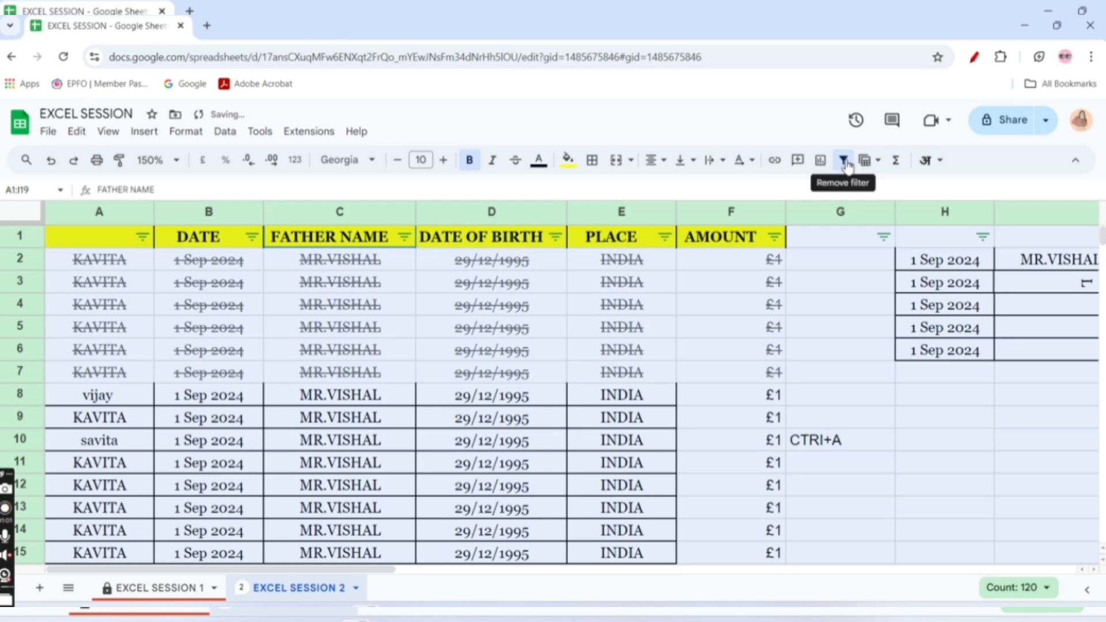
pyautogui.click(844, 162)
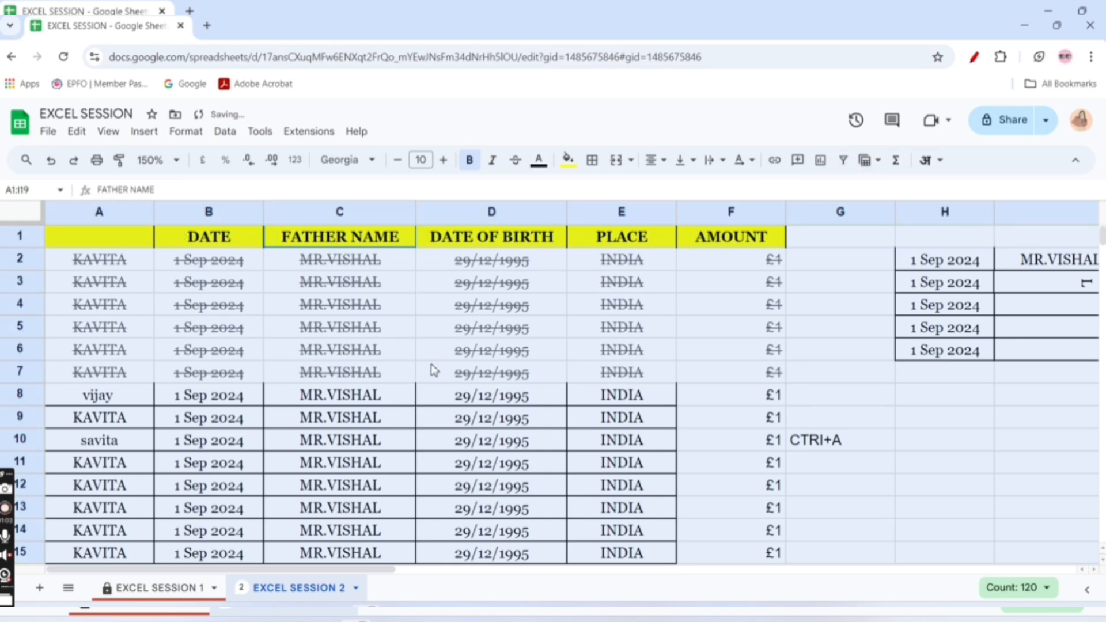
pyautogui.click(844, 163)
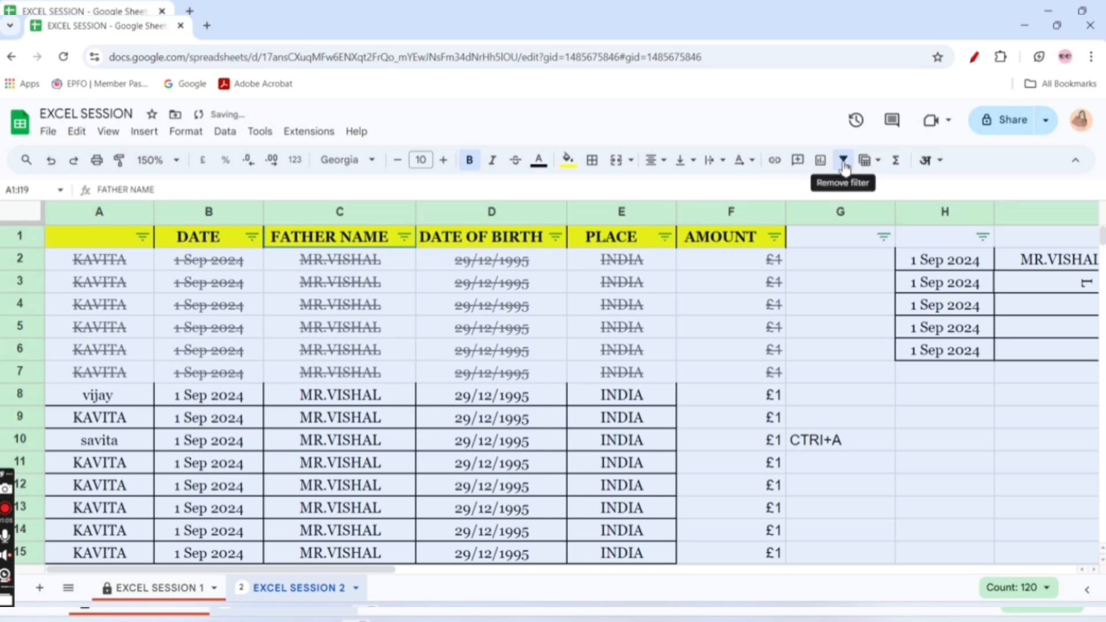
pyautogui.click(844, 164)
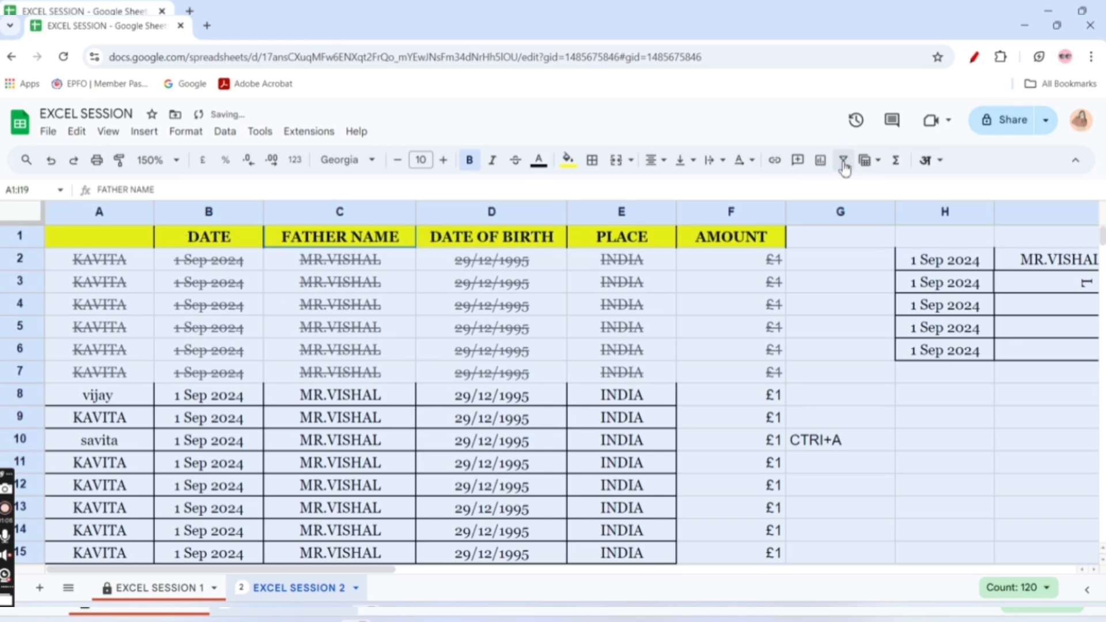
# Create a filter view on the data range and view the filter values of the DATE column
pyautogui.click(877, 159)
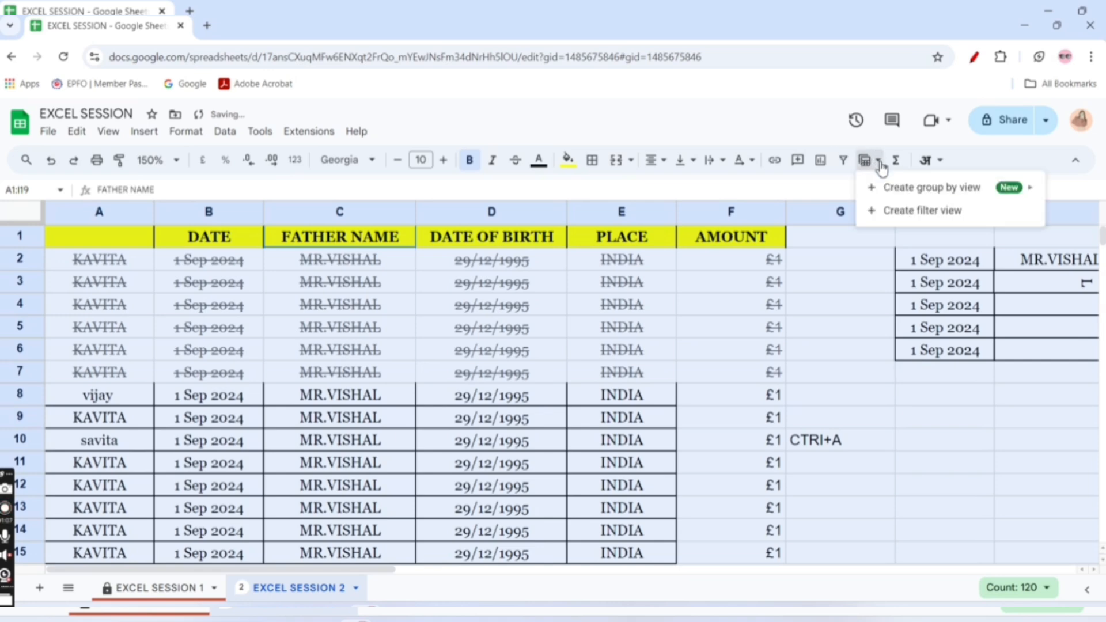
pyautogui.click(908, 214)
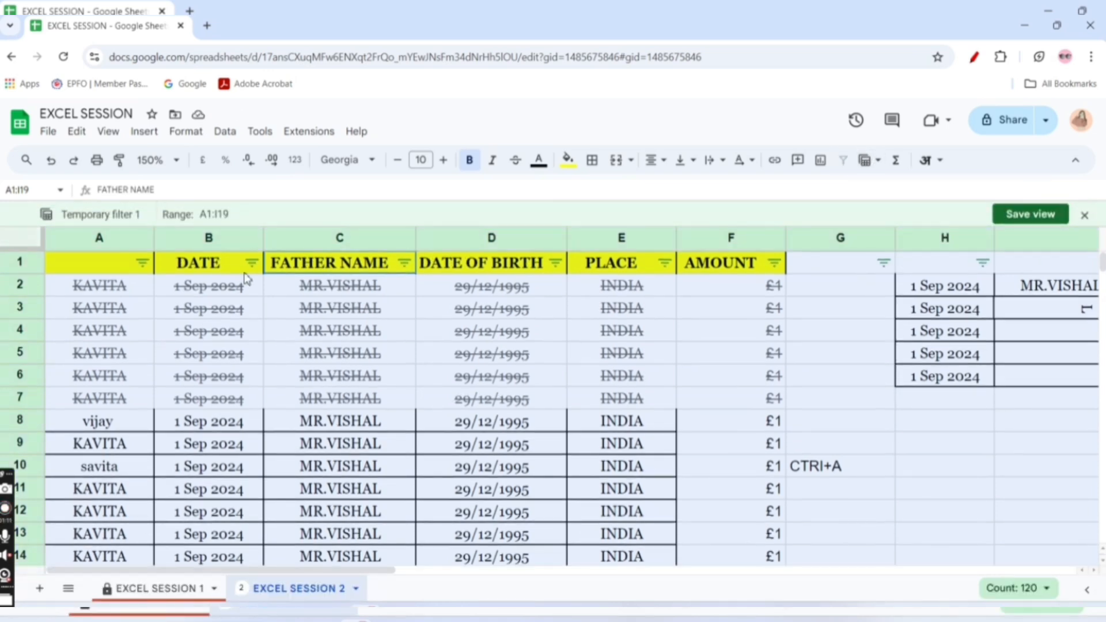
pyautogui.click(252, 262)
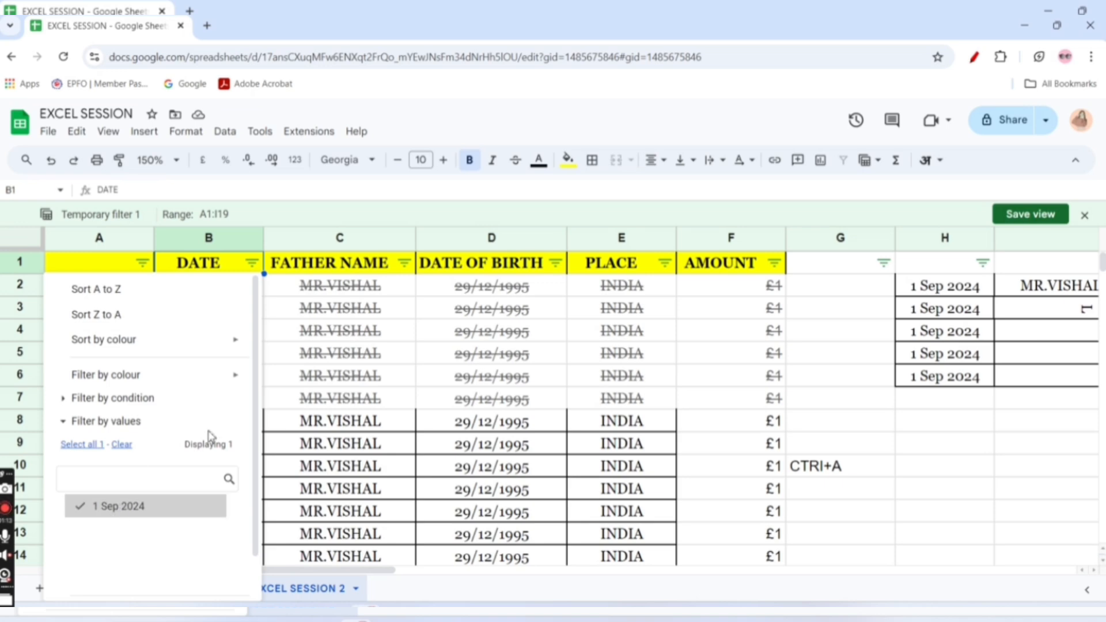
pyautogui.click(340, 311)
# Filter column A in the temporary view to only the name in row 10, and close the view without saving it
pyautogui.click(142, 263)
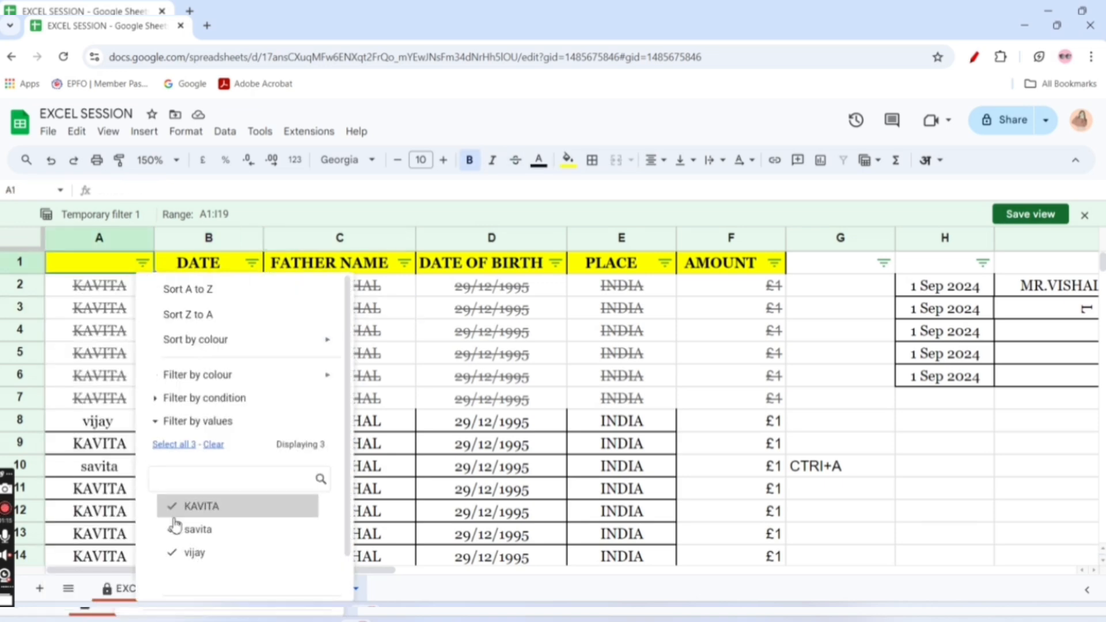
pyautogui.click(213, 445)
pyautogui.click(206, 535)
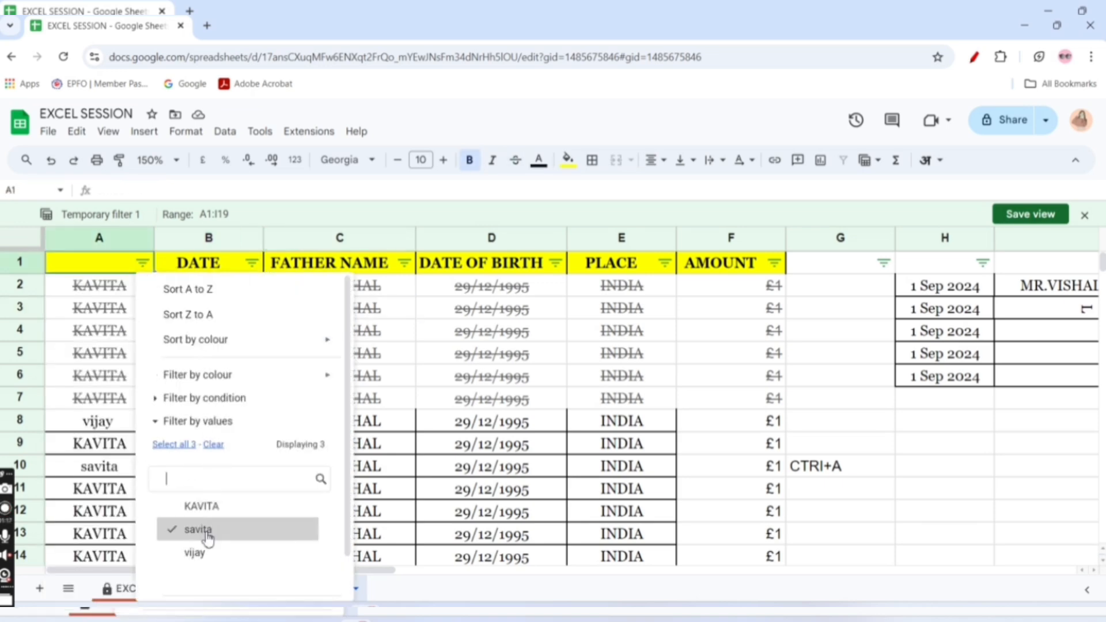
pyautogui.scroll(-2, 206, 538)
pyautogui.click(299, 579)
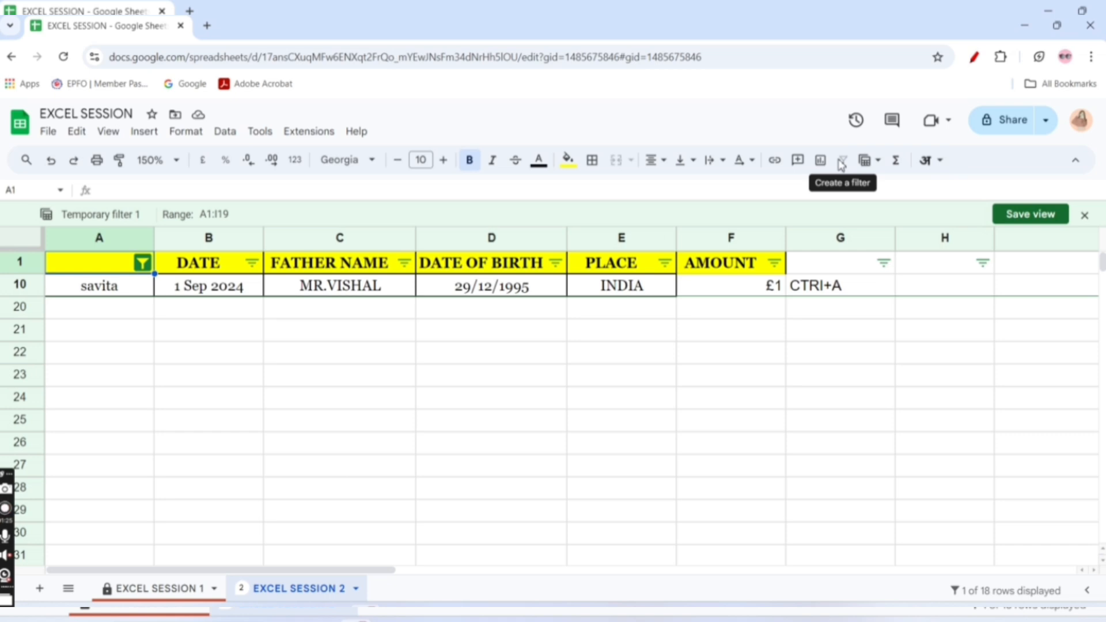
pyautogui.click(1083, 217)
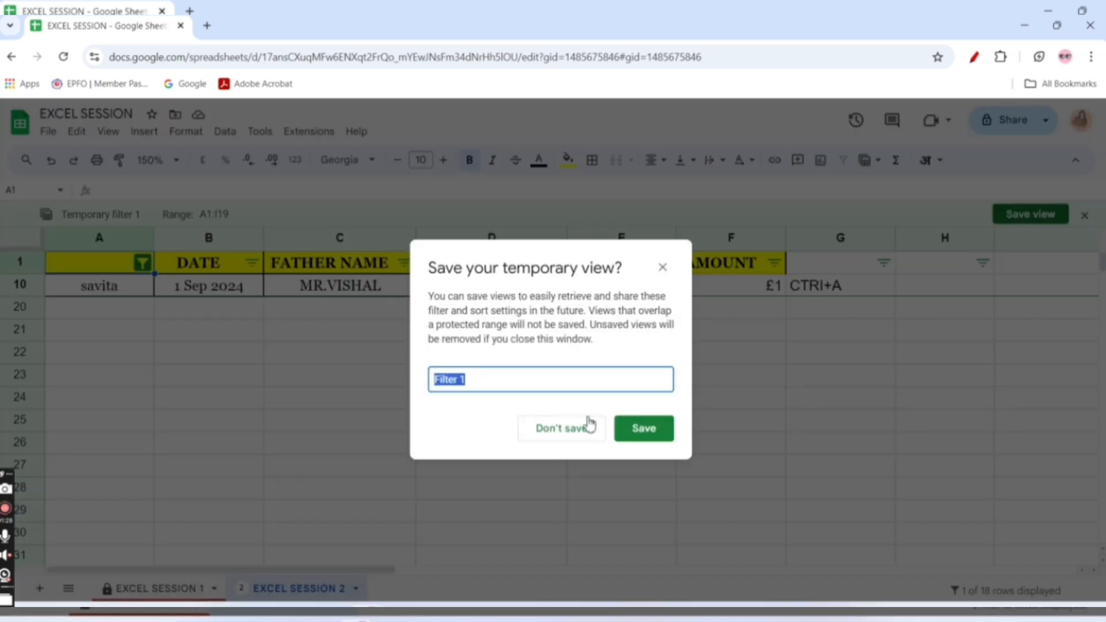
pyautogui.click(565, 433)
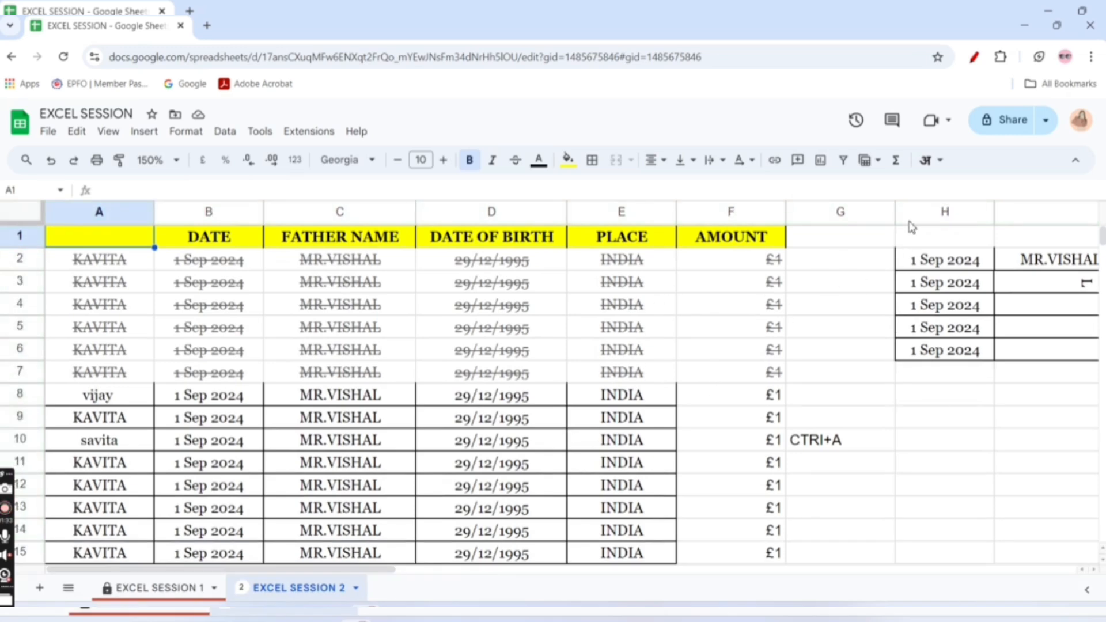
# View the list of available functions such as SUM, AVERAGE, COUNT, MAX and MIN
pyautogui.click(897, 162)
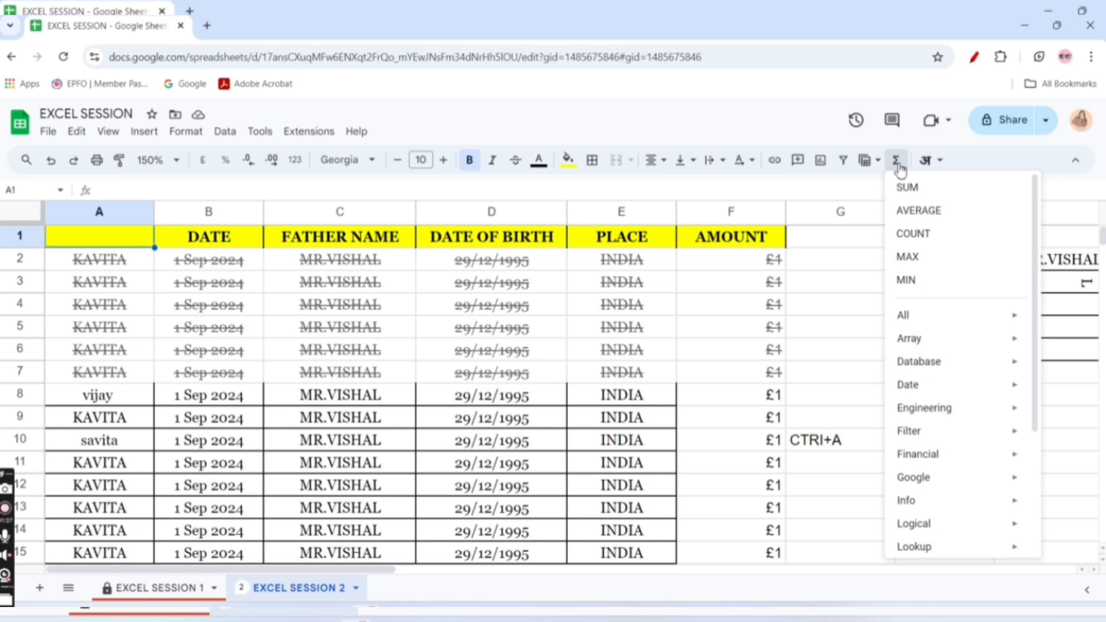
pyautogui.click(758, 291)
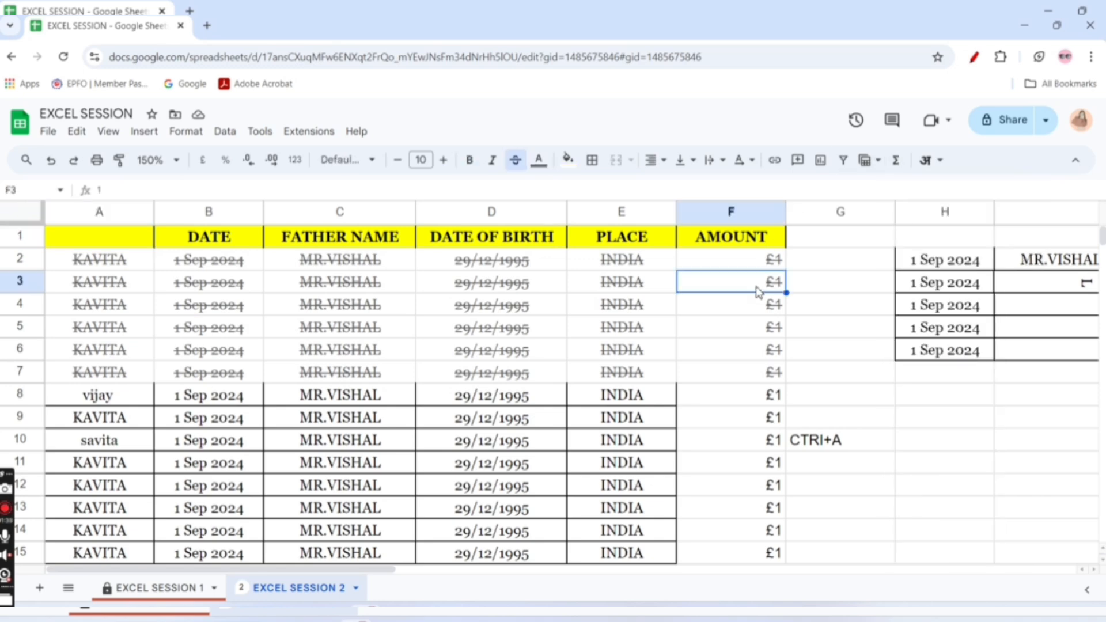
# Enter the numbers 1 to 7 down column M, in cells M1 to M7
pyautogui.press('Right')
pyautogui.press('Right')
pyautogui.press('Right')
pyautogui.press('Right')
pyautogui.press('Right')
pyautogui.press('Right')
pyautogui.press('Right')
pyautogui.press('Right')
pyautogui.press('Right')
pyautogui.press('Right')
pyautogui.press('Right')
pyautogui.press('Right')
pyautogui.press('Right')
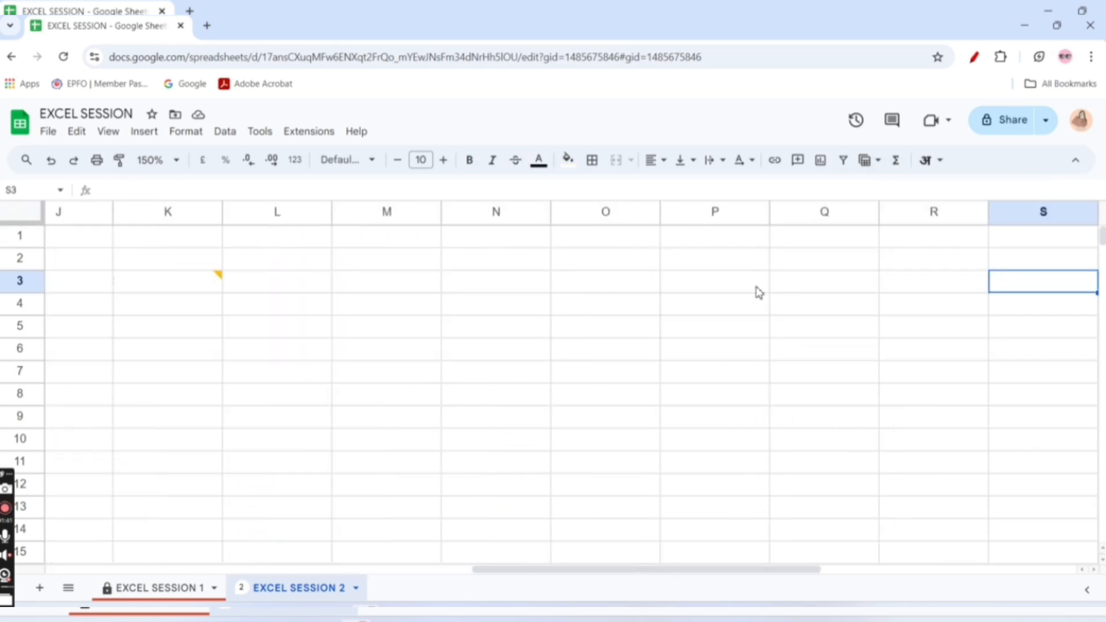
pyautogui.press('Right')
pyautogui.press('Right')
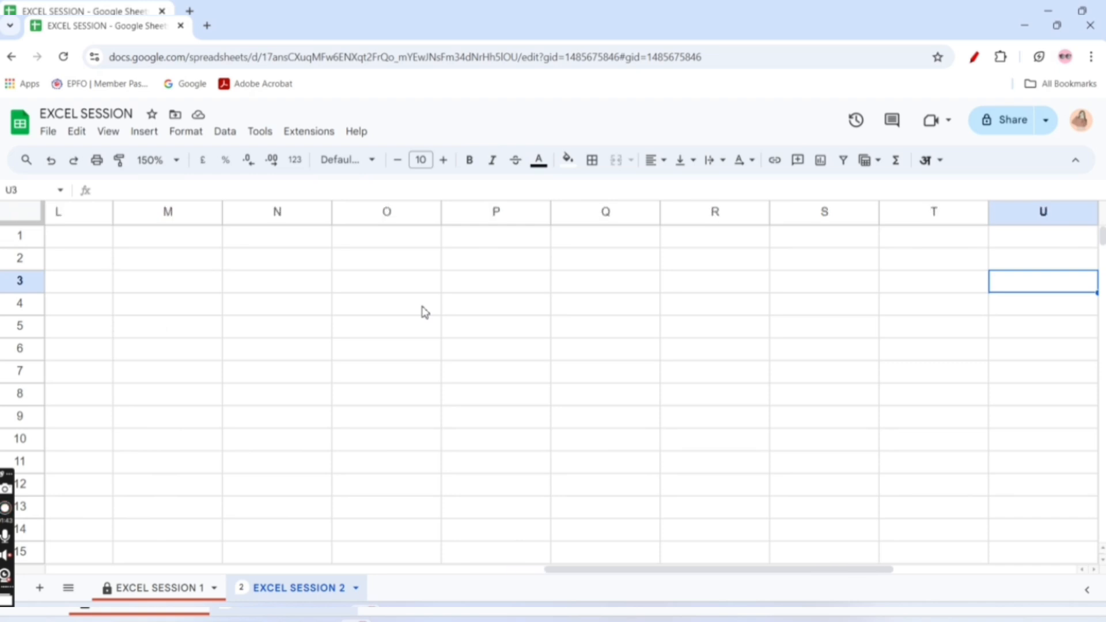
pyautogui.click(137, 240)
pyautogui.write('1')
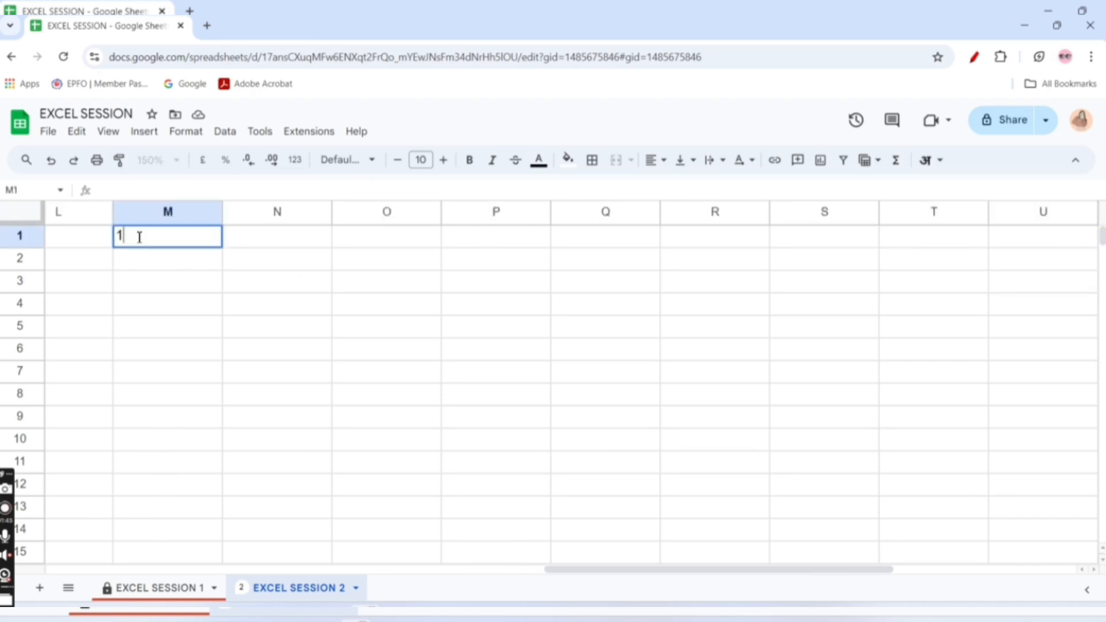
pyautogui.click(155, 272)
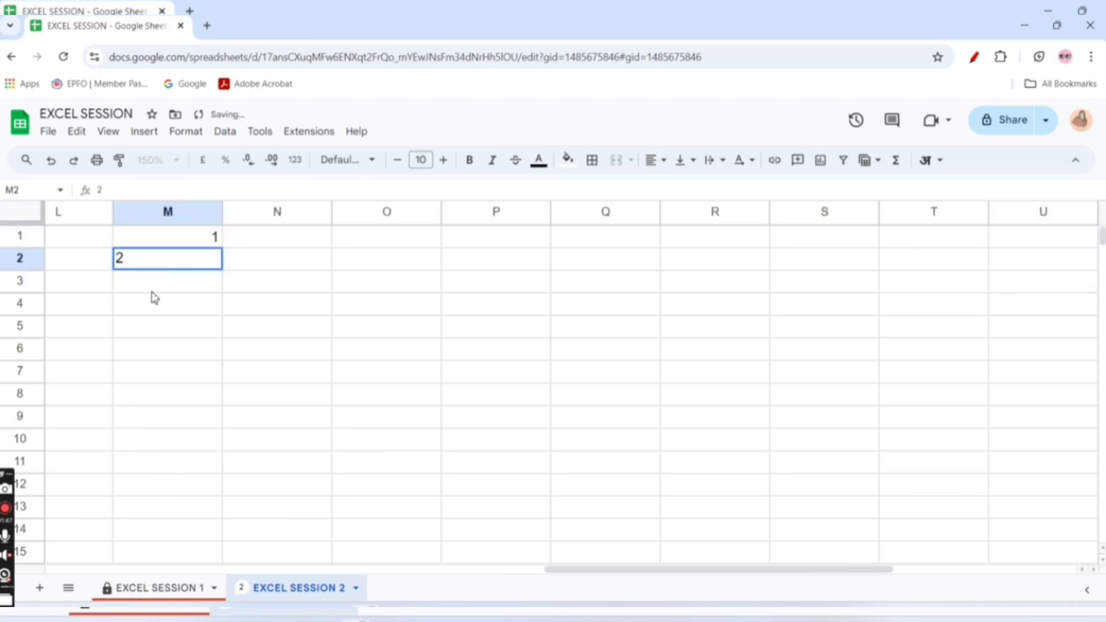
pyautogui.press('Return')
pyautogui.write('3')
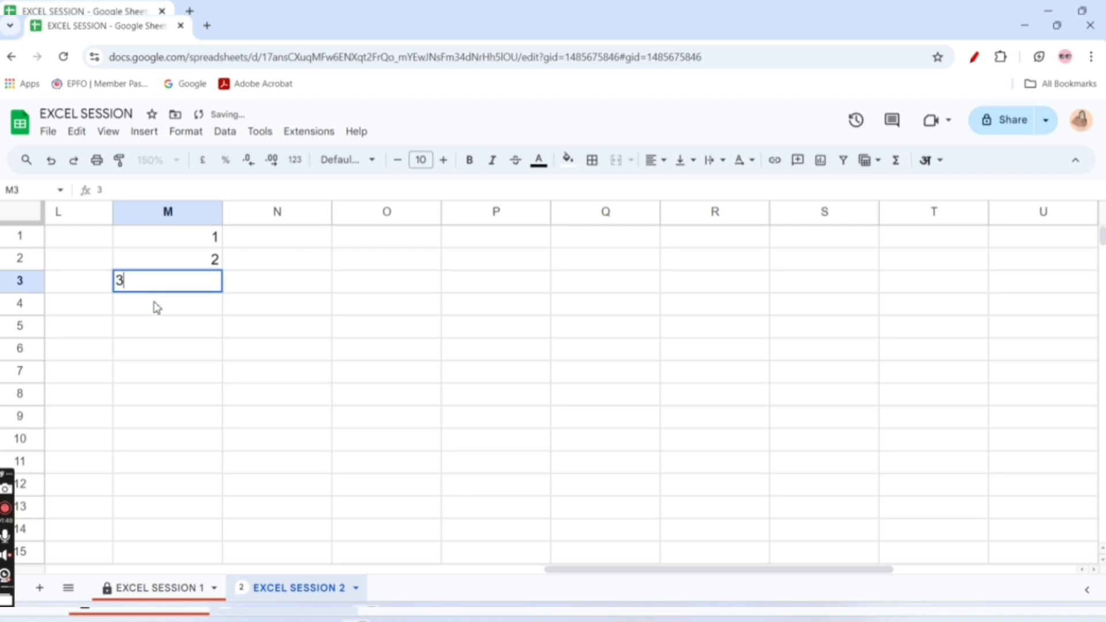
pyautogui.press('Return')
pyautogui.write('4')
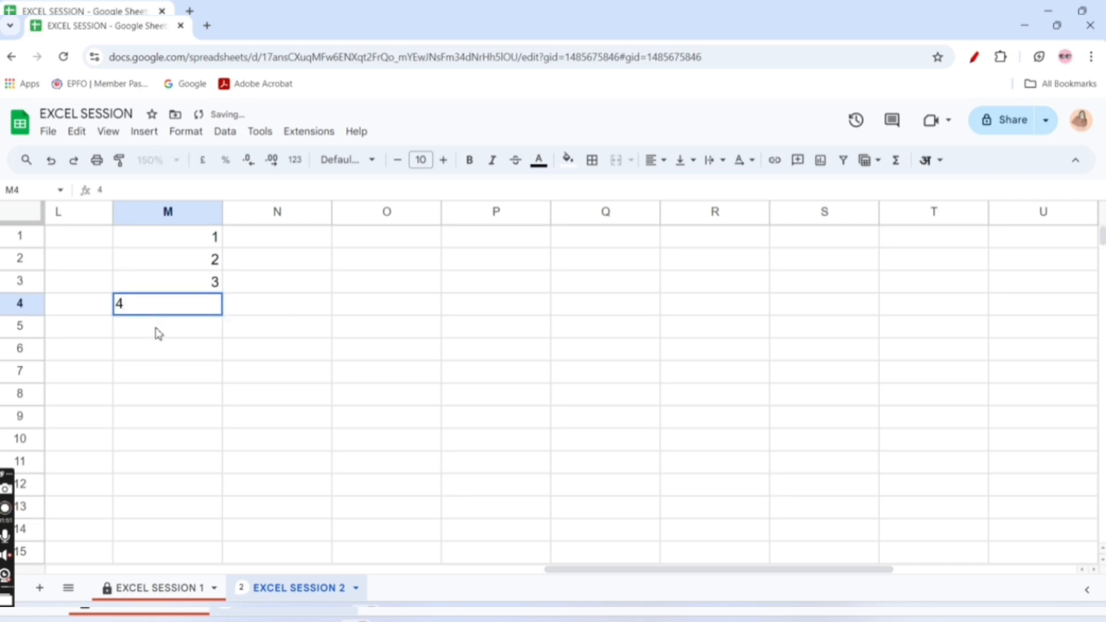
pyautogui.press('Return')
pyautogui.write('5')
pyautogui.press('Return')
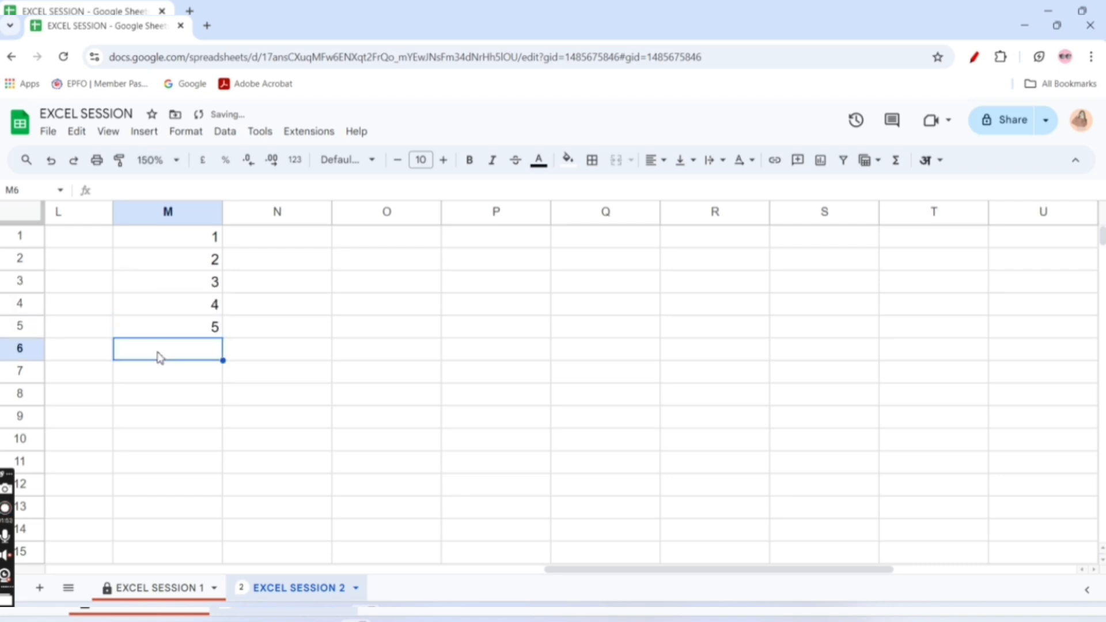
pyautogui.write('6')
pyautogui.press('Return')
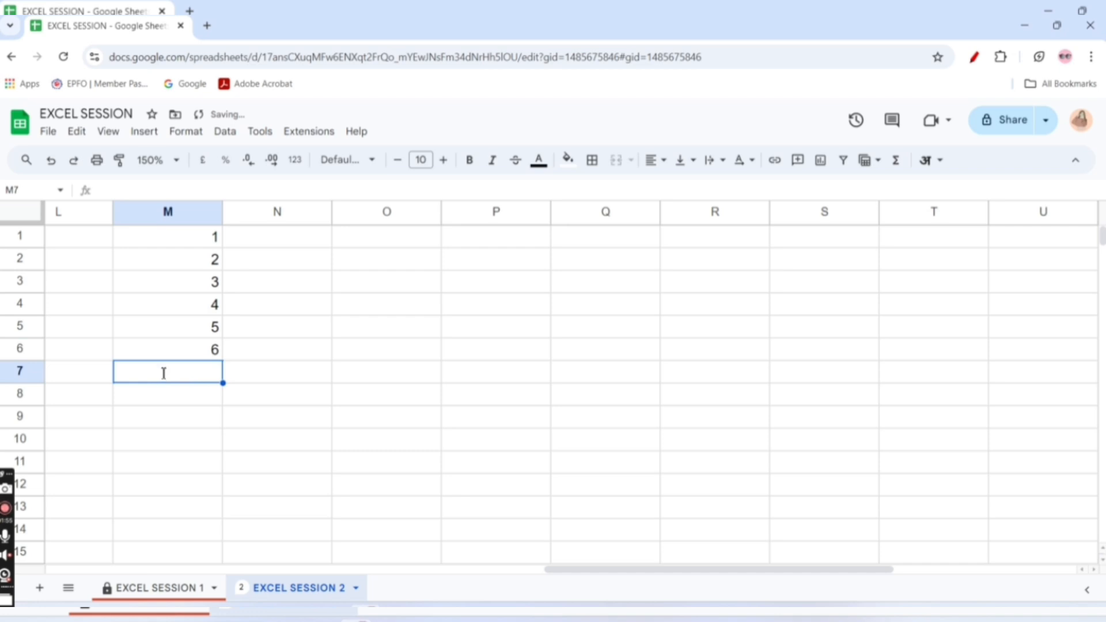
pyautogui.write('7')
pyautogui.click(219, 426)
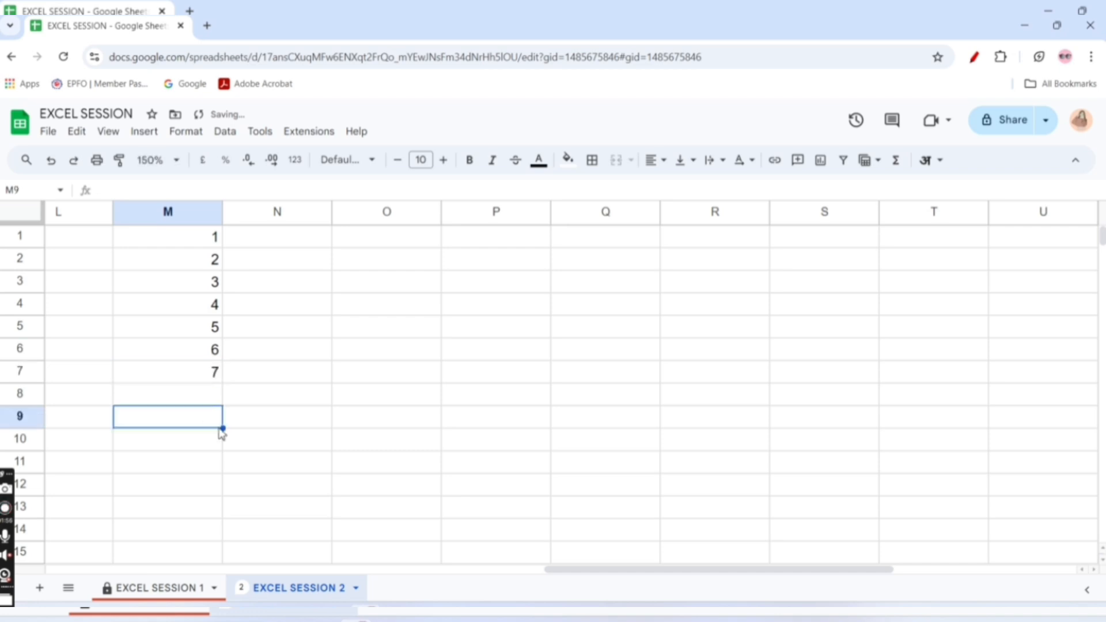
# Enter the numbers 1 to 7 down column N, in cells N1 to N7
pyautogui.click(288, 238)
pyautogui.write('1')
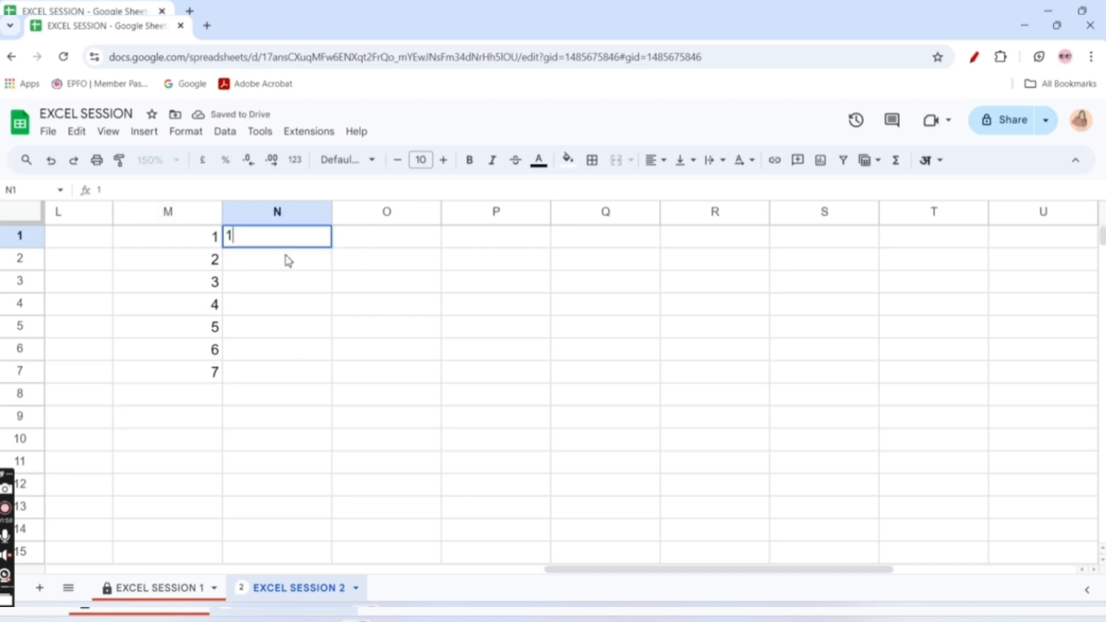
pyautogui.click(288, 260)
pyautogui.write('2')
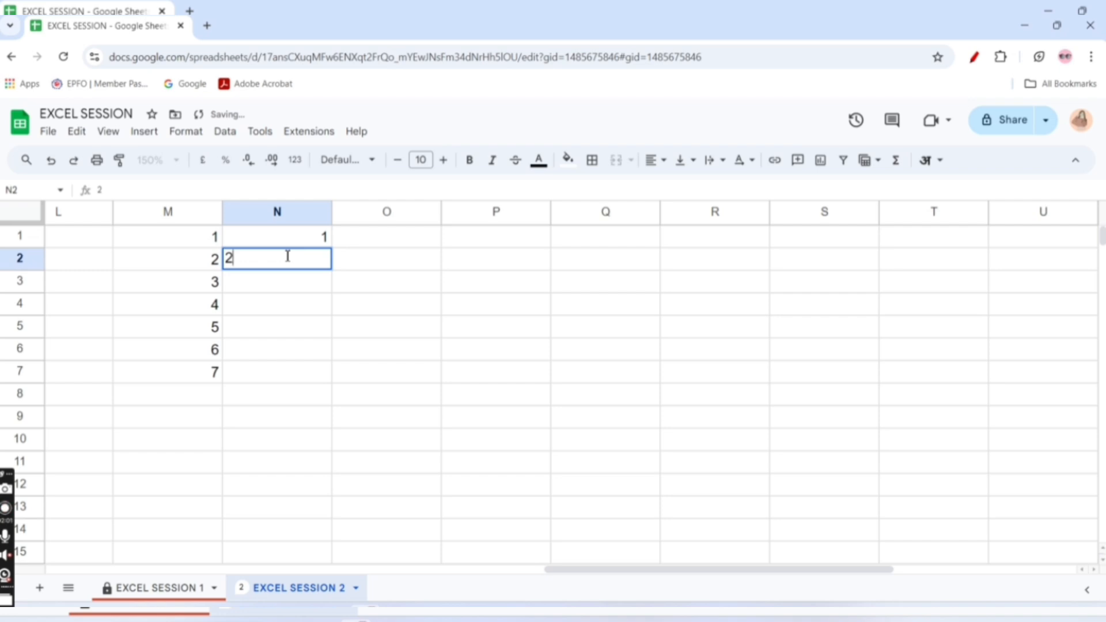
pyautogui.press('Return')
pyautogui.write('3')
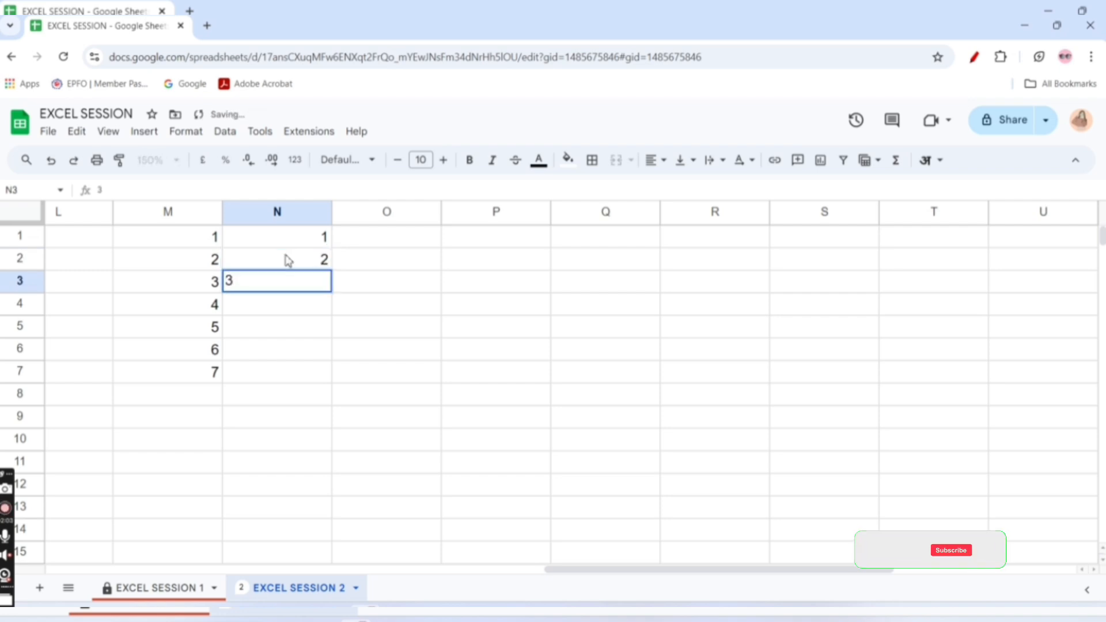
pyautogui.press('Return')
pyautogui.write('4')
pyautogui.press('Return')
pyautogui.write('5')
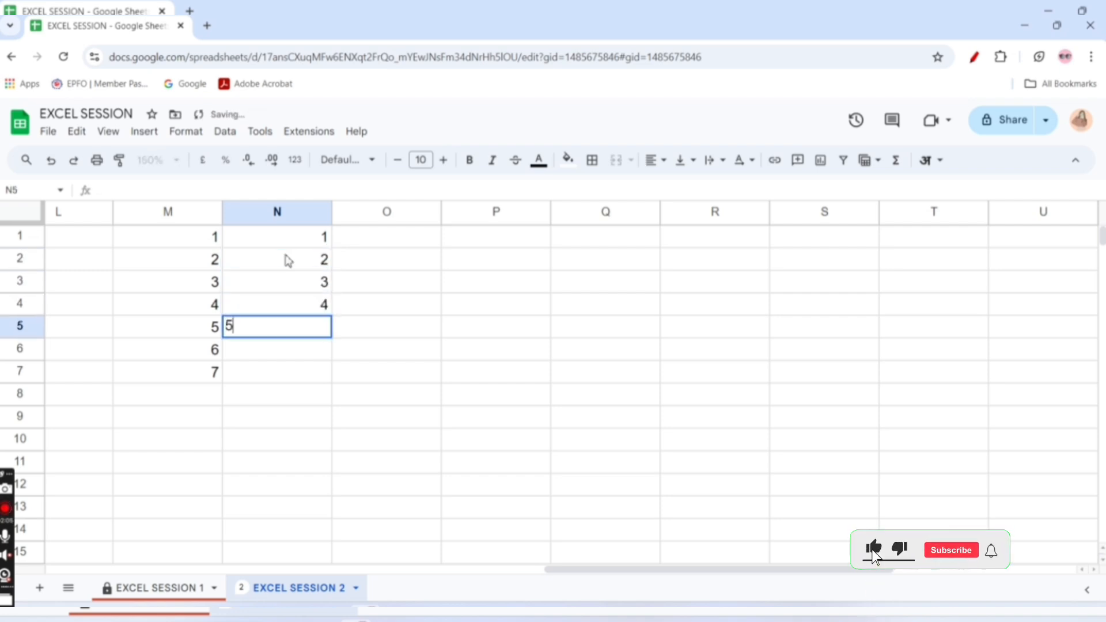
pyautogui.press('Return')
pyautogui.write('6')
pyautogui.press('Return')
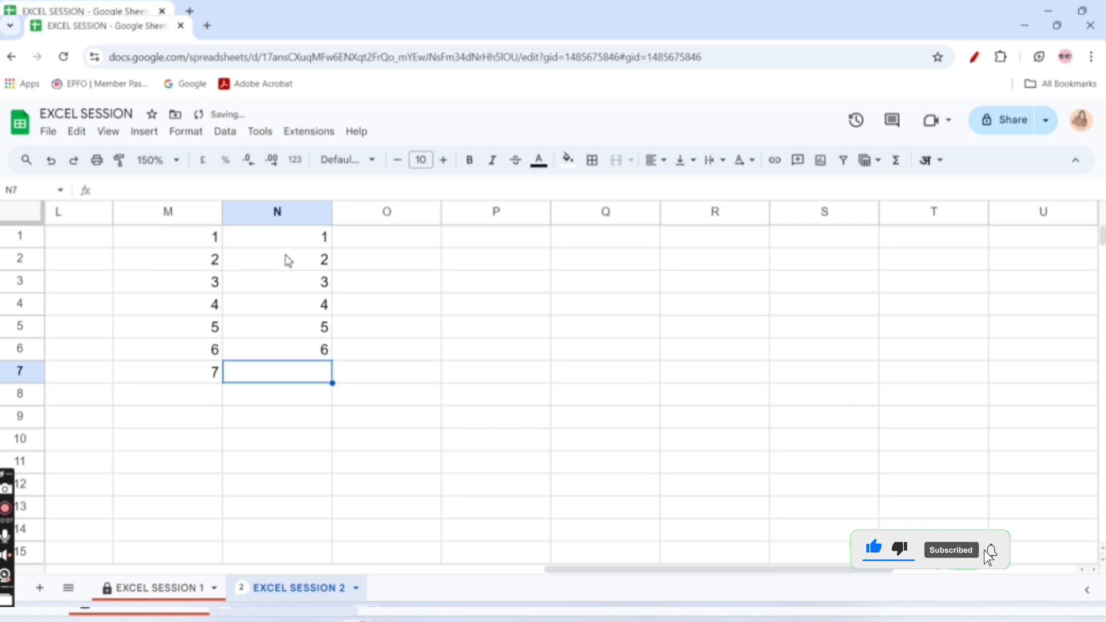
pyautogui.write('7')
pyautogui.press('Return')
pyautogui.click(126, 350)
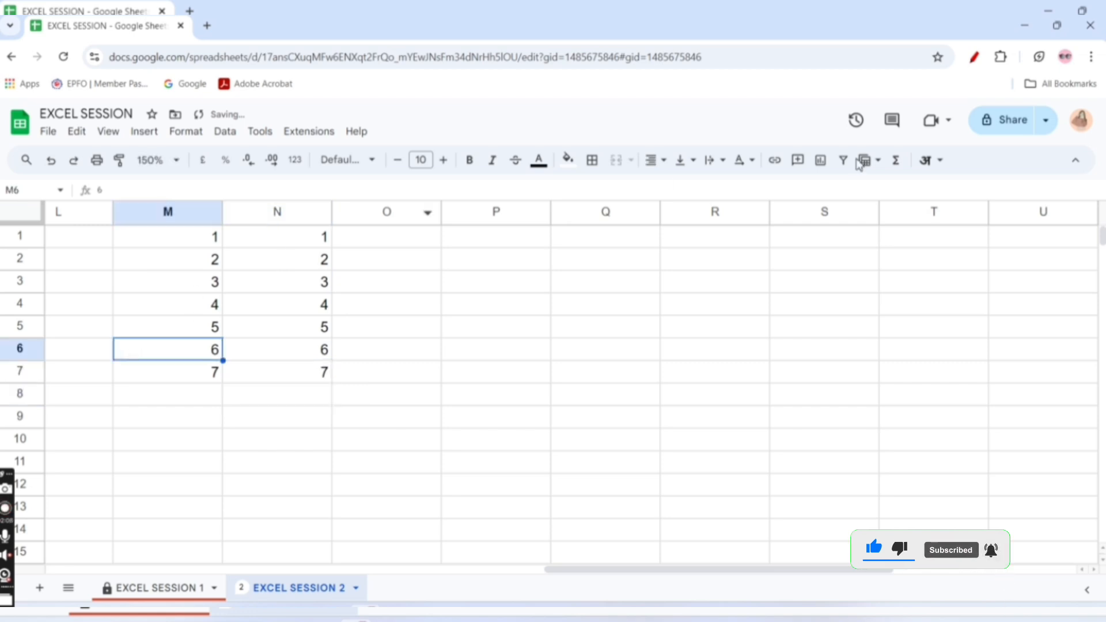
pyautogui.click(896, 161)
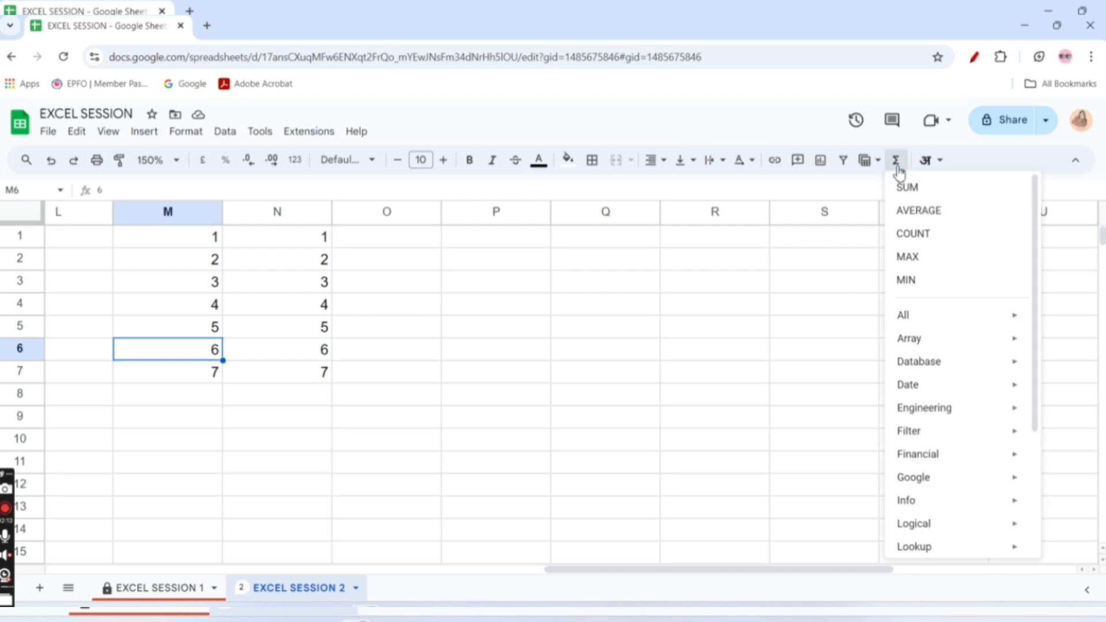
pyautogui.click(915, 189)
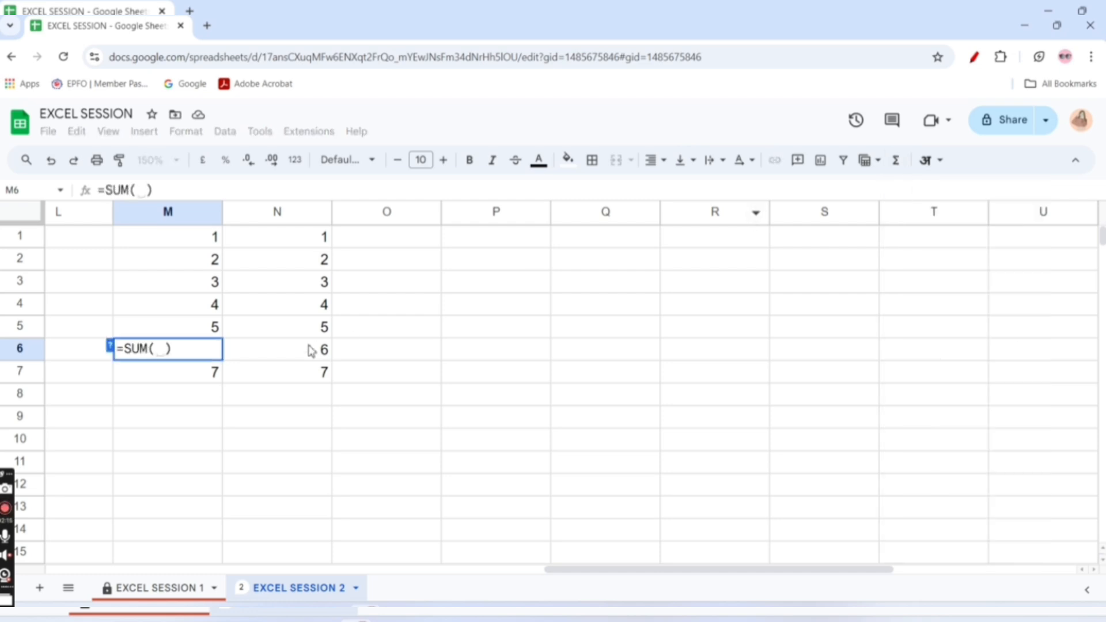
pyautogui.hotkey('ctrl', 'z')
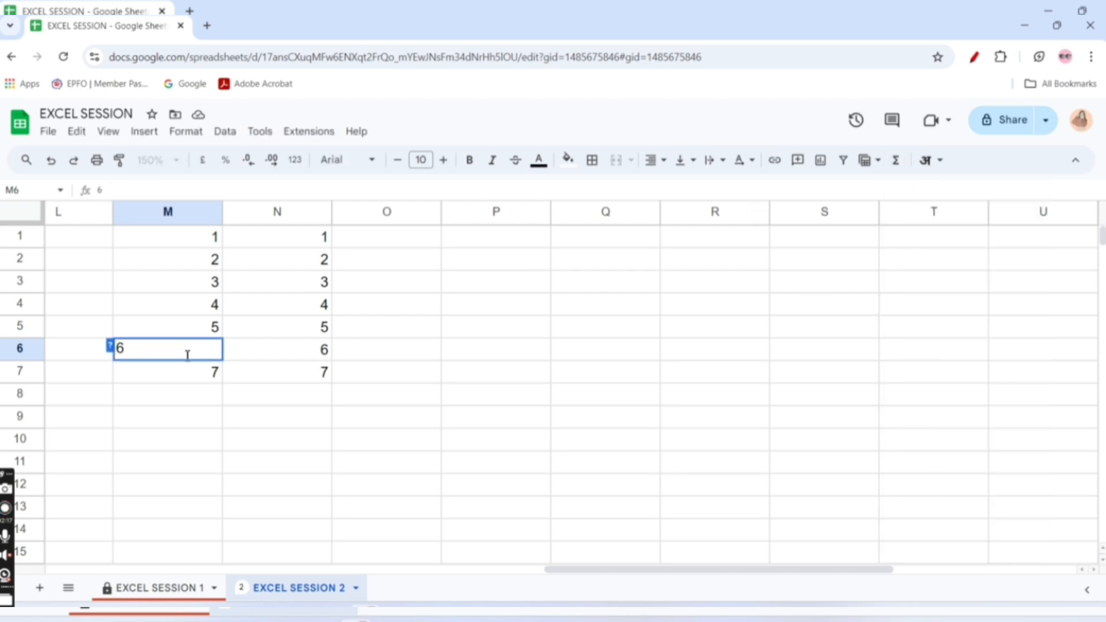
pyautogui.click(201, 439)
# Insert the SUM function in cell M8 to add up the range M1:M7
pyautogui.click(209, 402)
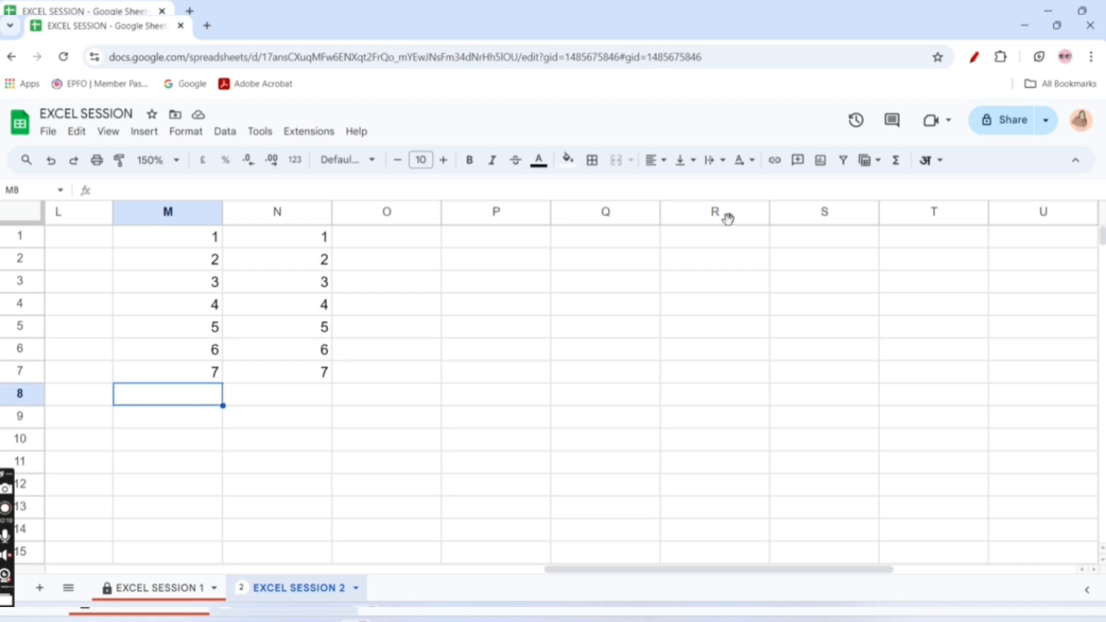
pyautogui.click(897, 162)
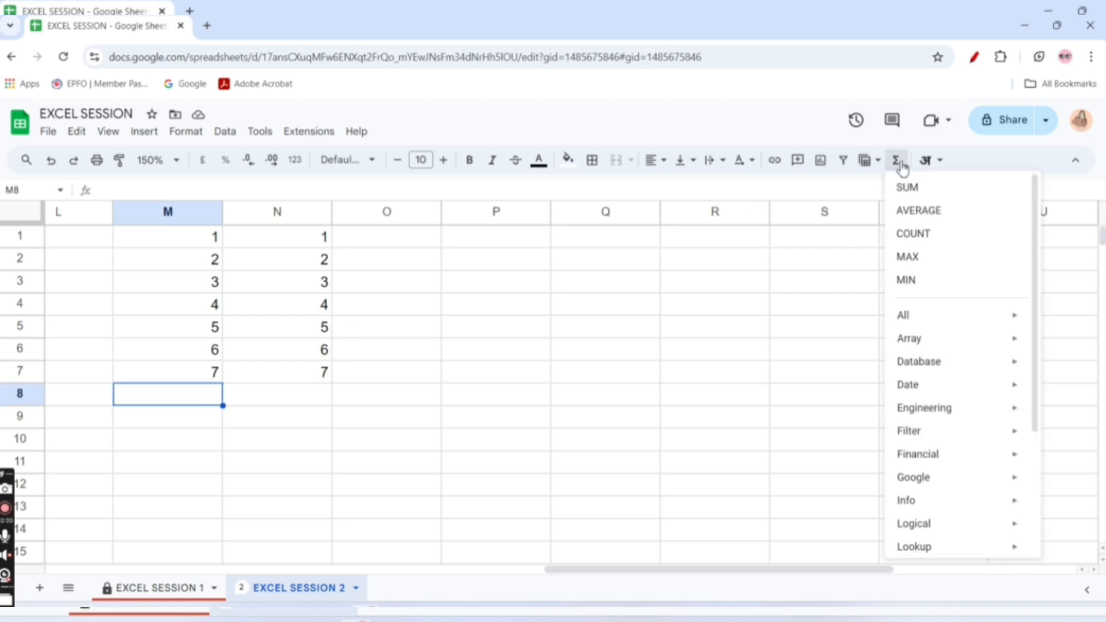
pyautogui.click(922, 187)
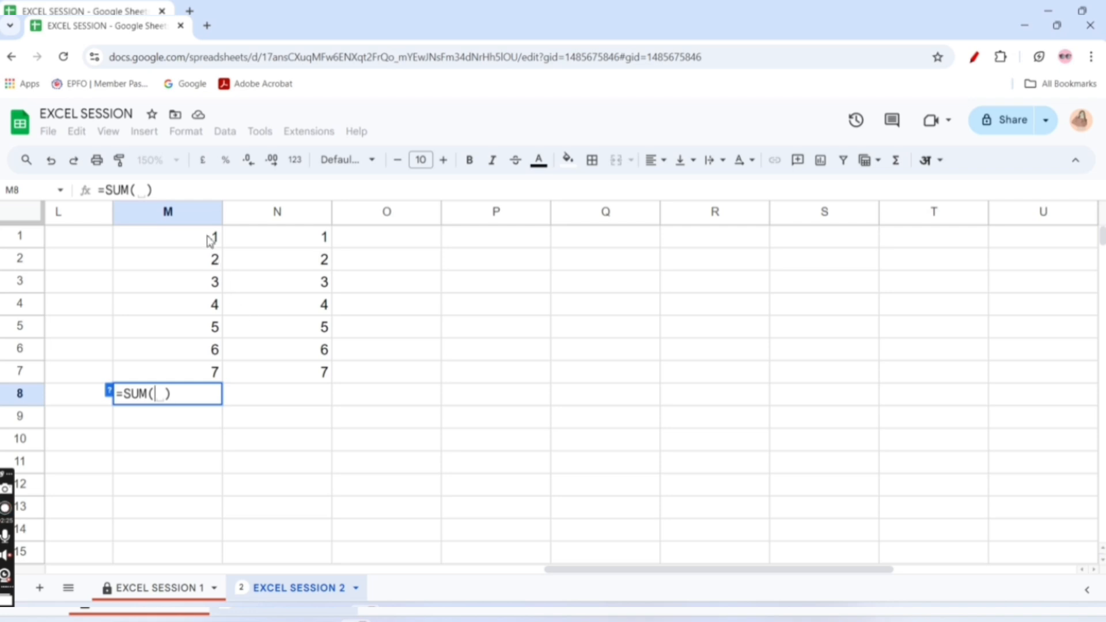
pyautogui.moveTo(213, 237); pyautogui.dragTo(210, 387)
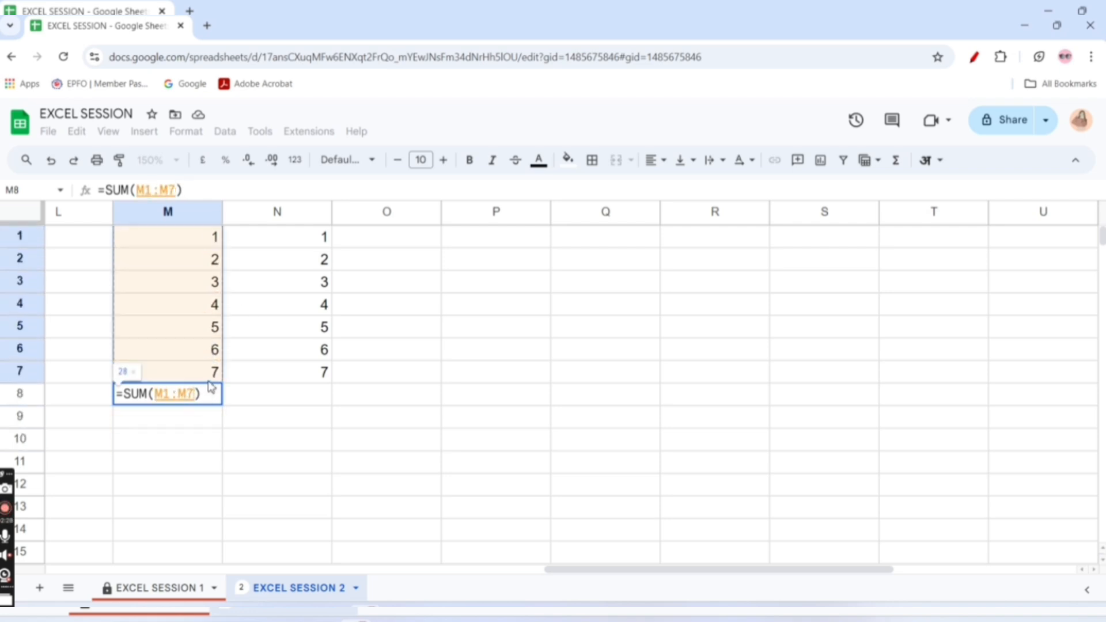
pyautogui.press('Return')
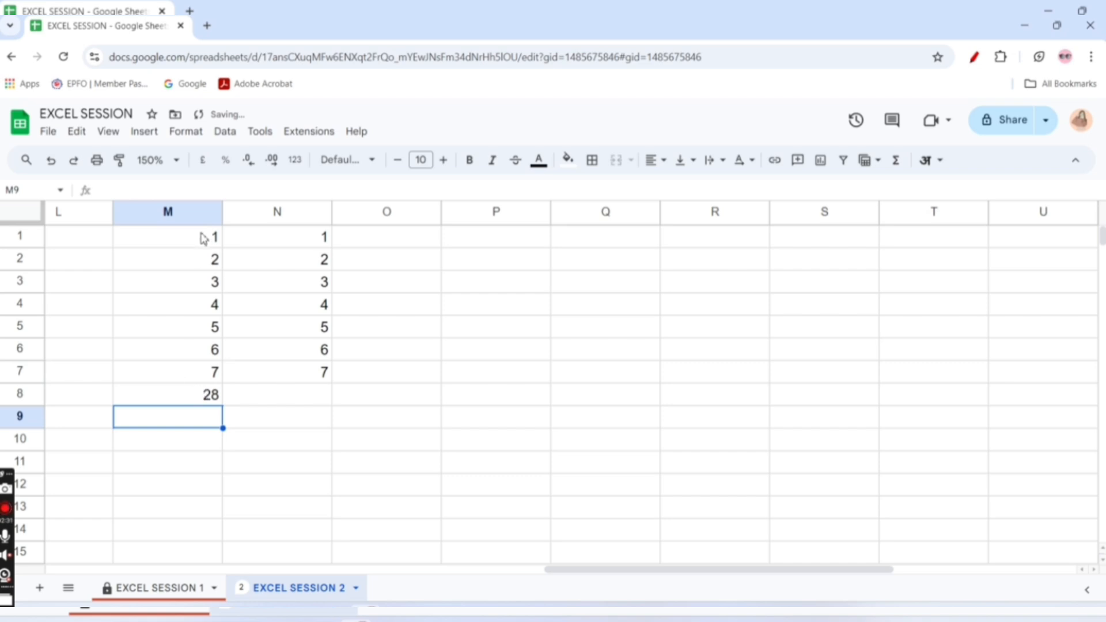
pyautogui.moveTo(201, 238); pyautogui.dragTo(214, 373)
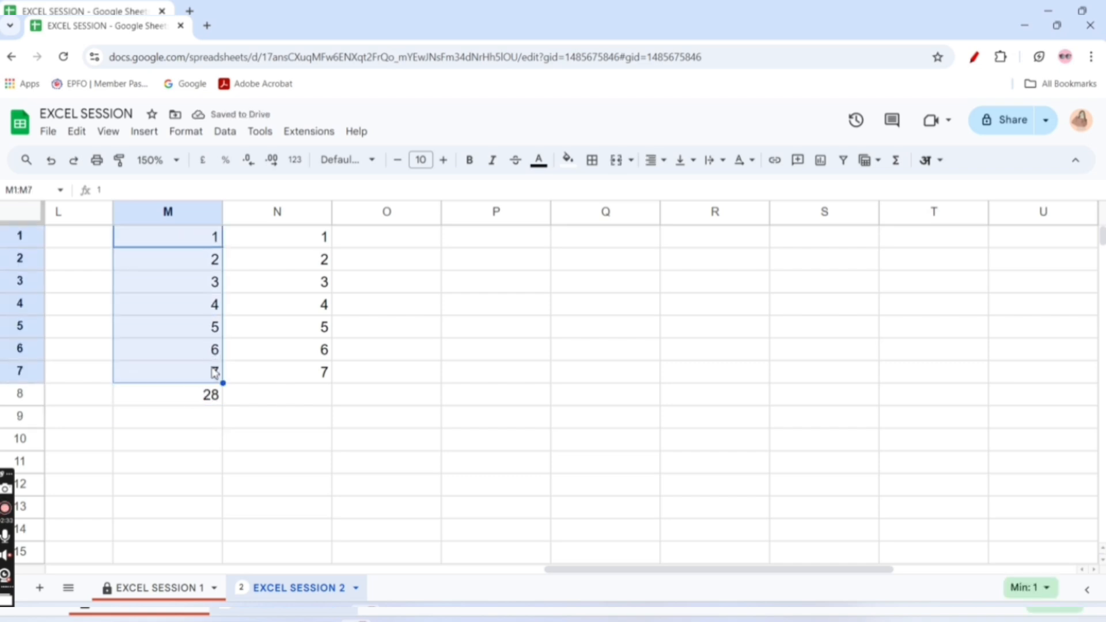
pyautogui.click(209, 242)
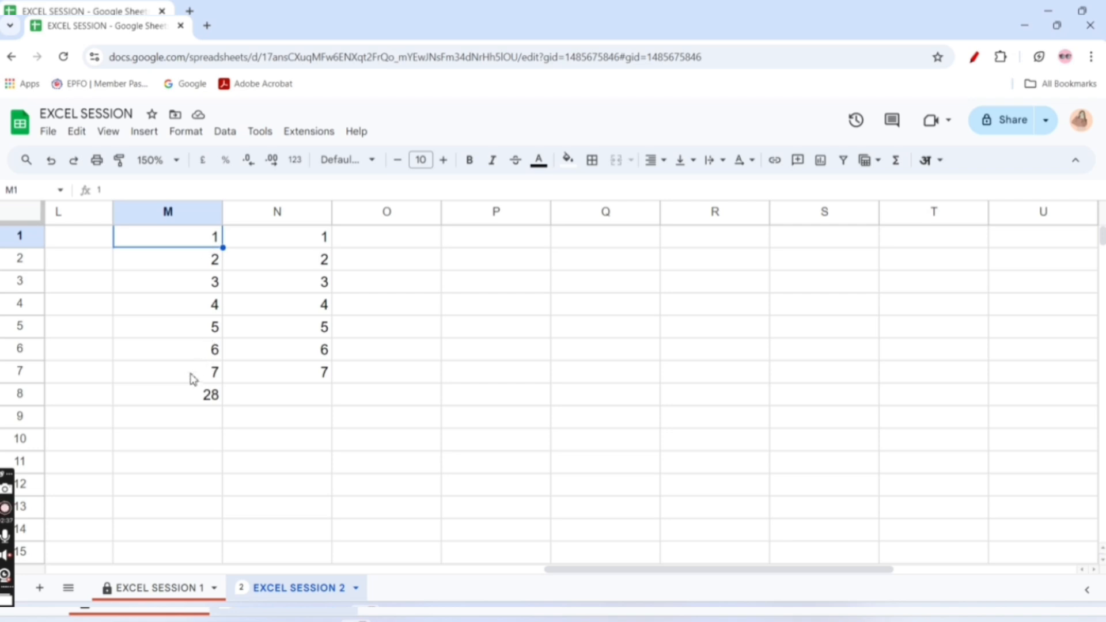
pyautogui.click(167, 380)
# Try to total the numbers with the formula +M1:M7 in cell L8, and clear that cell
pyautogui.click(90, 399)
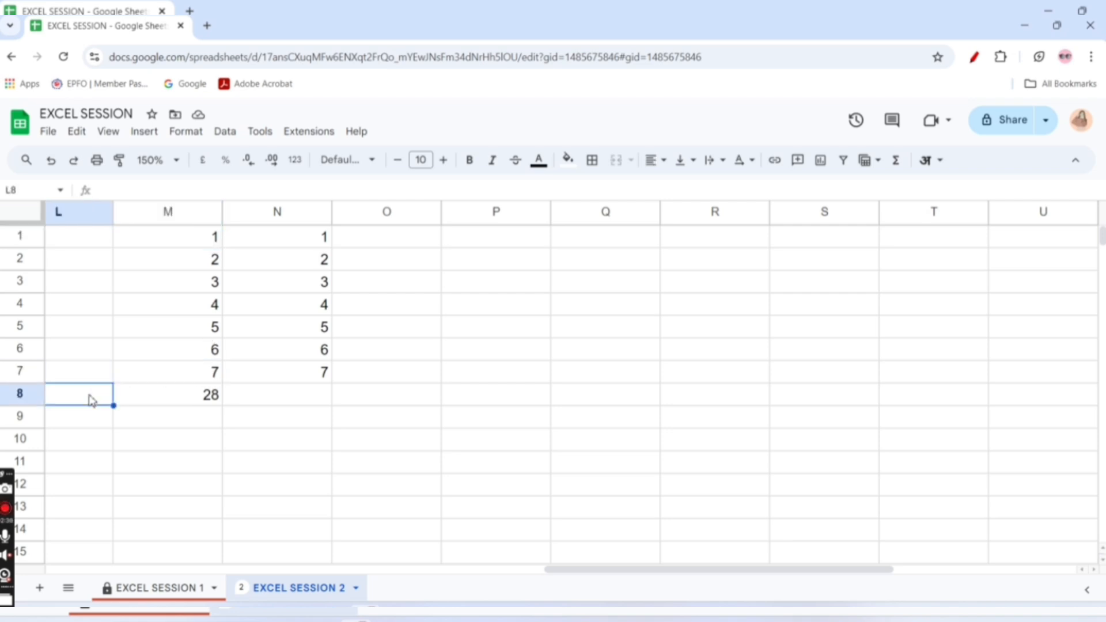
pyautogui.write('=')
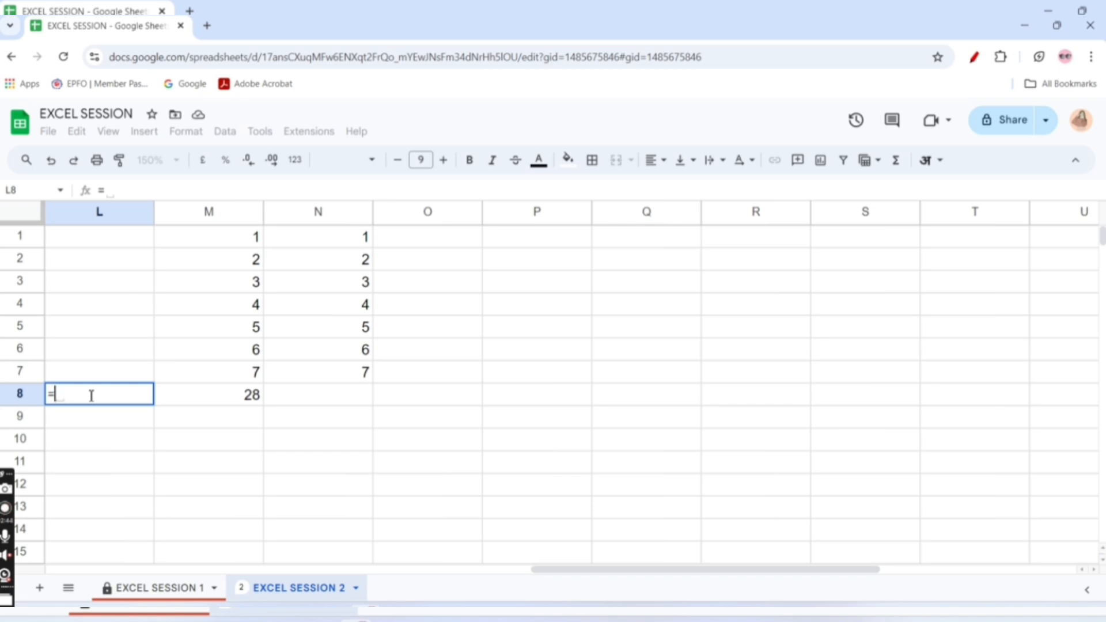
pyautogui.press('BackSpace')
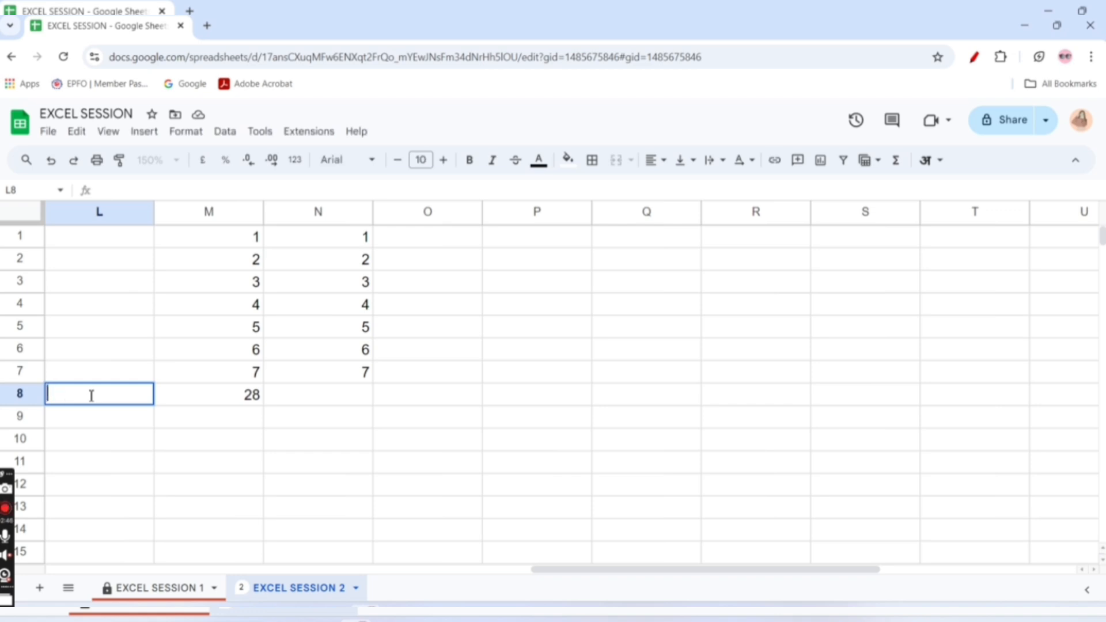
pyautogui.write('+')
pyautogui.click(135, 423)
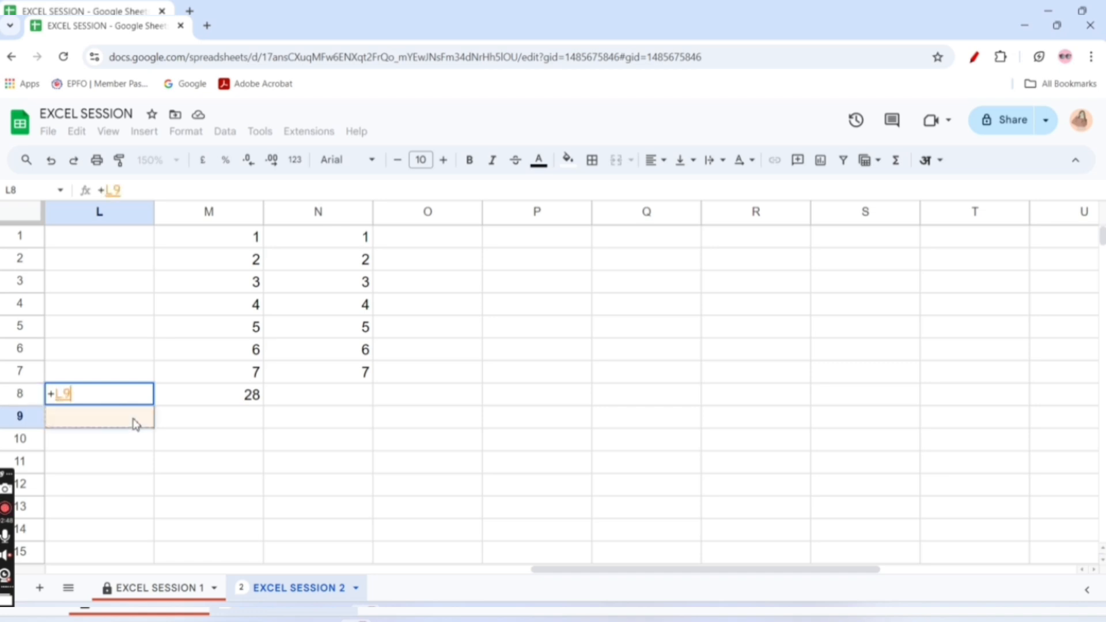
pyautogui.press('BackSpace')
pyautogui.press('BackSpace')
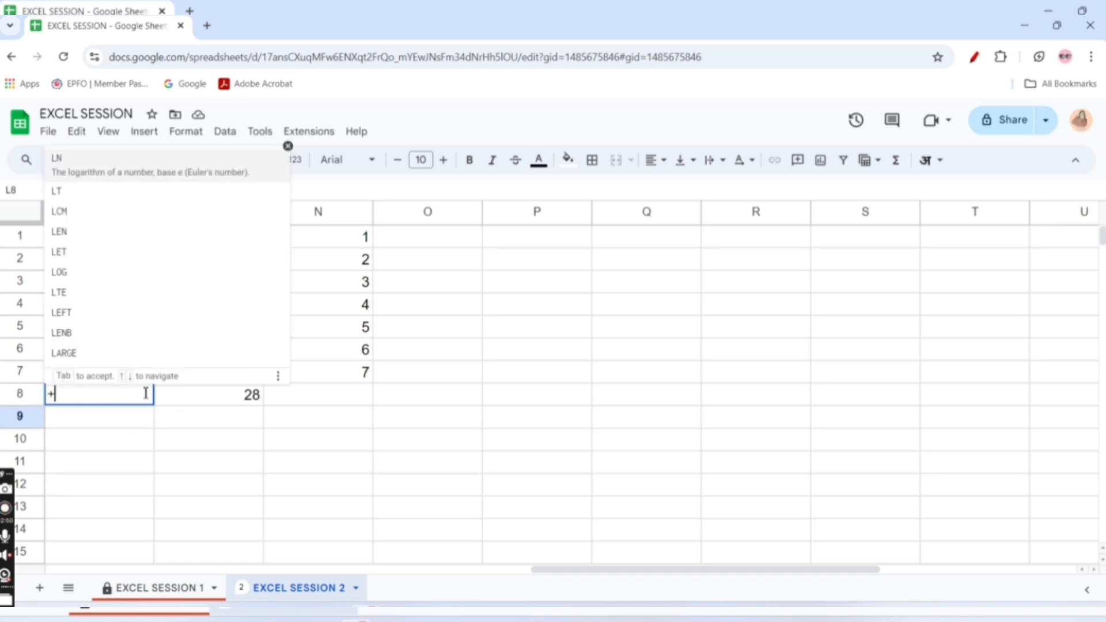
pyautogui.moveTo(230, 233); pyautogui.dragTo(247, 385)
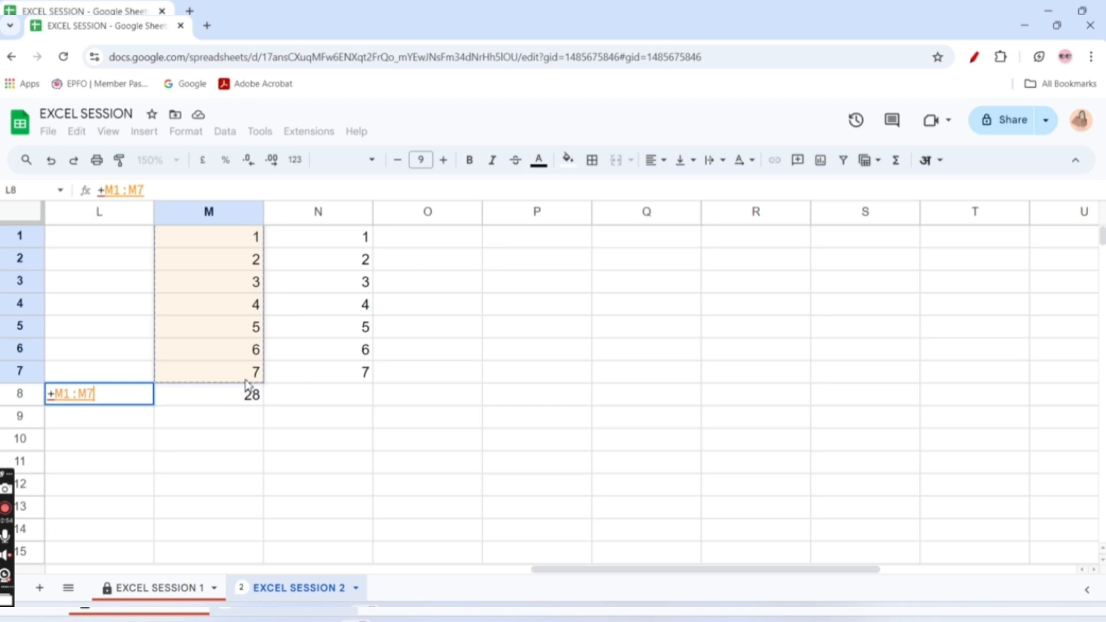
pyautogui.press('Return')
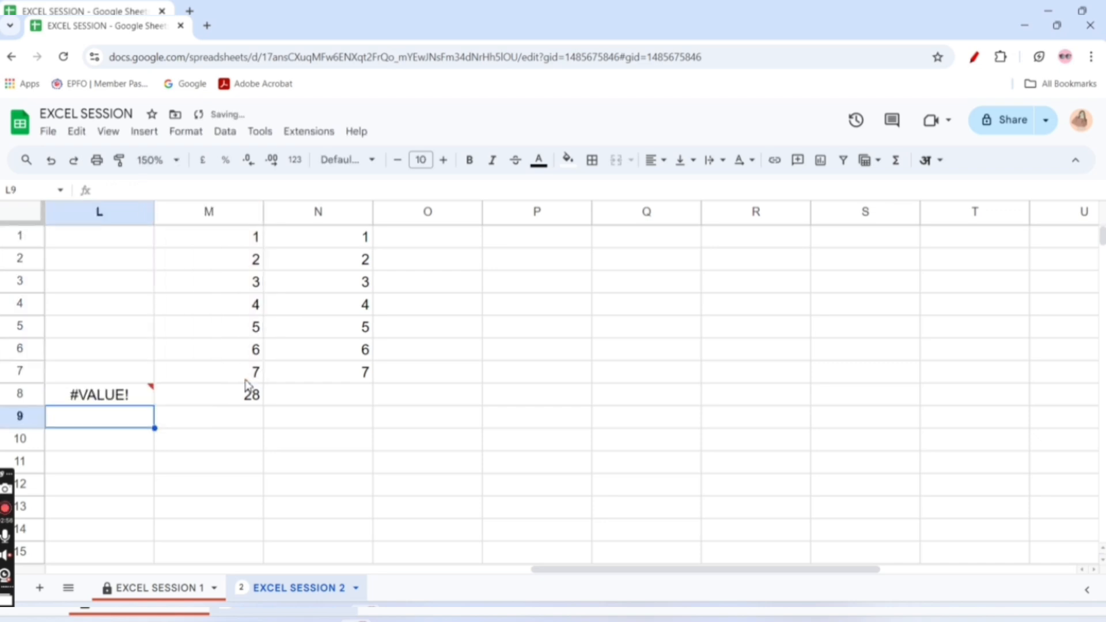
pyautogui.click(110, 397)
pyautogui.press('Delete')
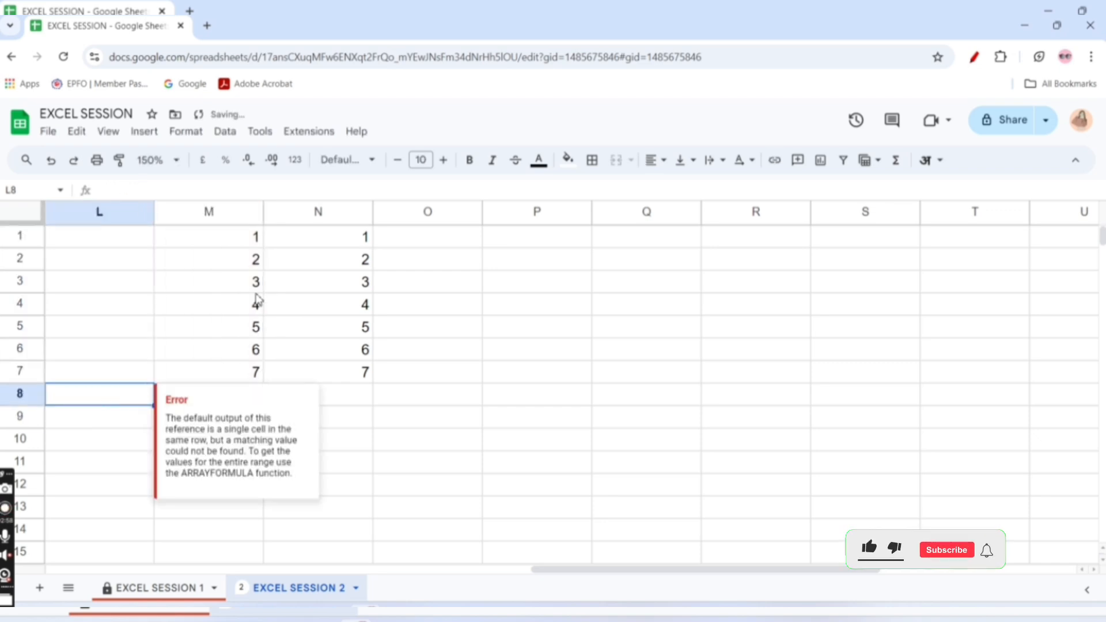
# Enter the text "add" in cell L4, beside the numbers in column M
pyautogui.click(219, 300)
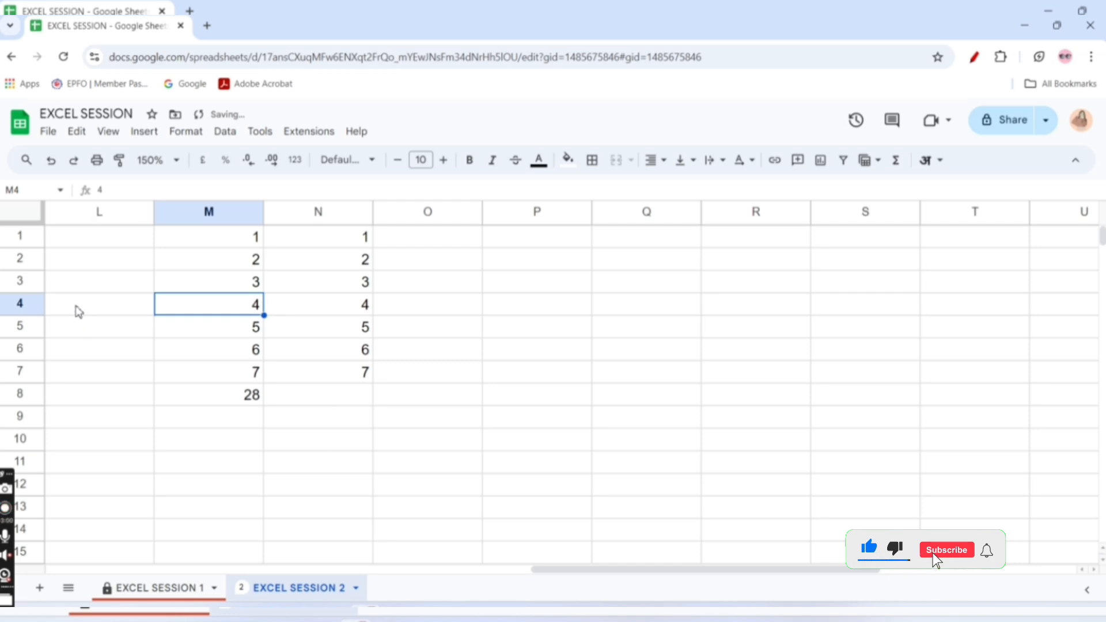
pyautogui.click(79, 312)
pyautogui.write('add')
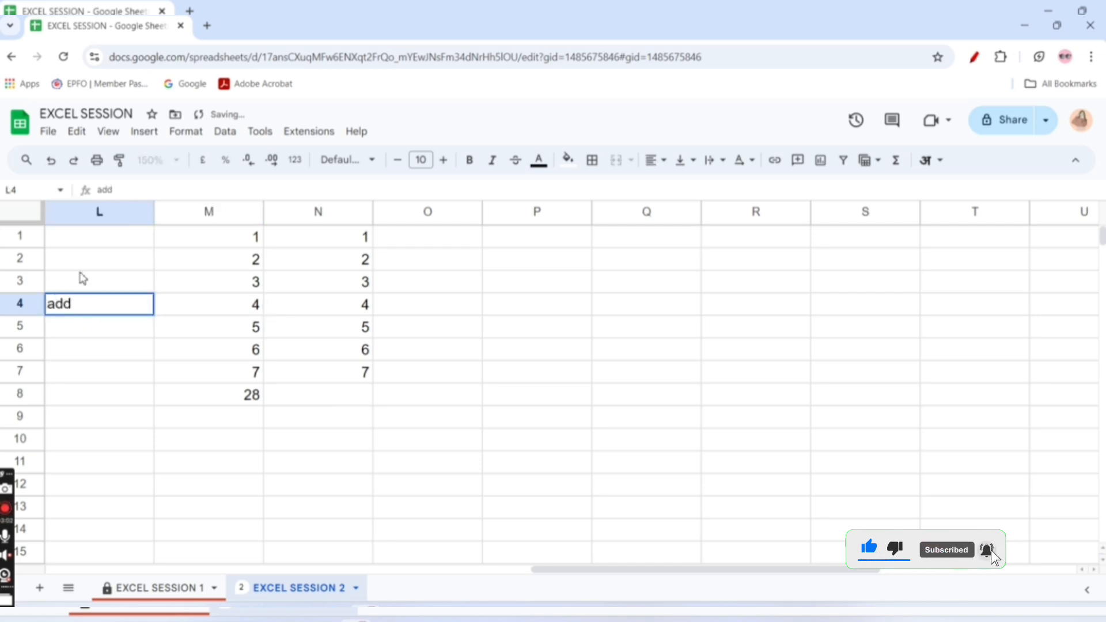
pyautogui.moveTo(232, 239); pyautogui.dragTo(255, 376)
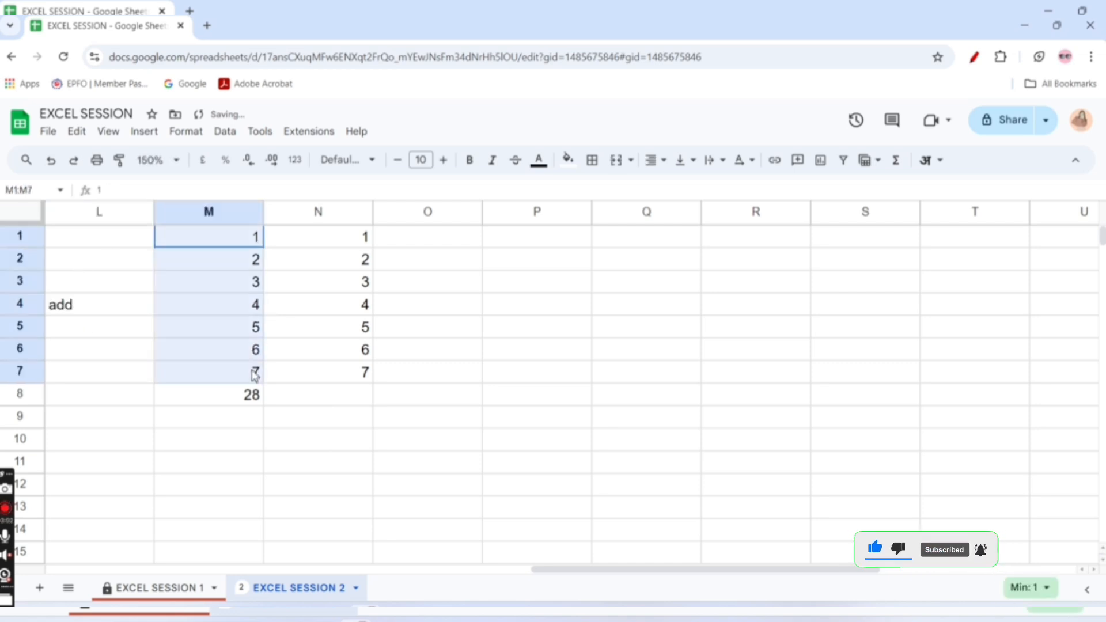
# Replace the formula in cell M8 with the AVERAGE function over the range M1:M7
pyautogui.click(240, 398)
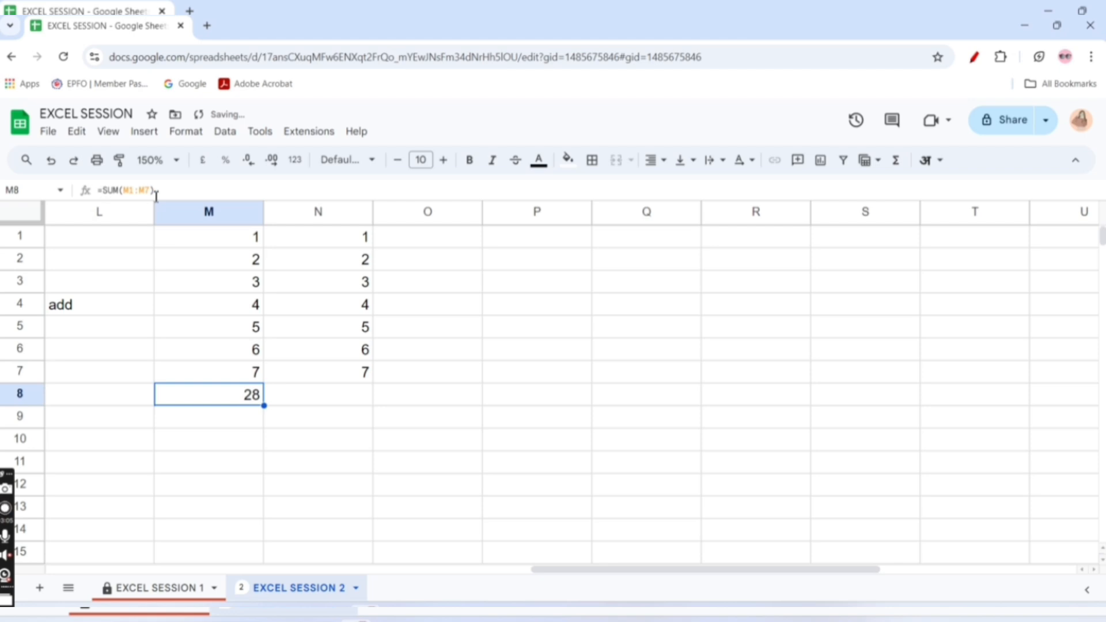
pyautogui.click(900, 163)
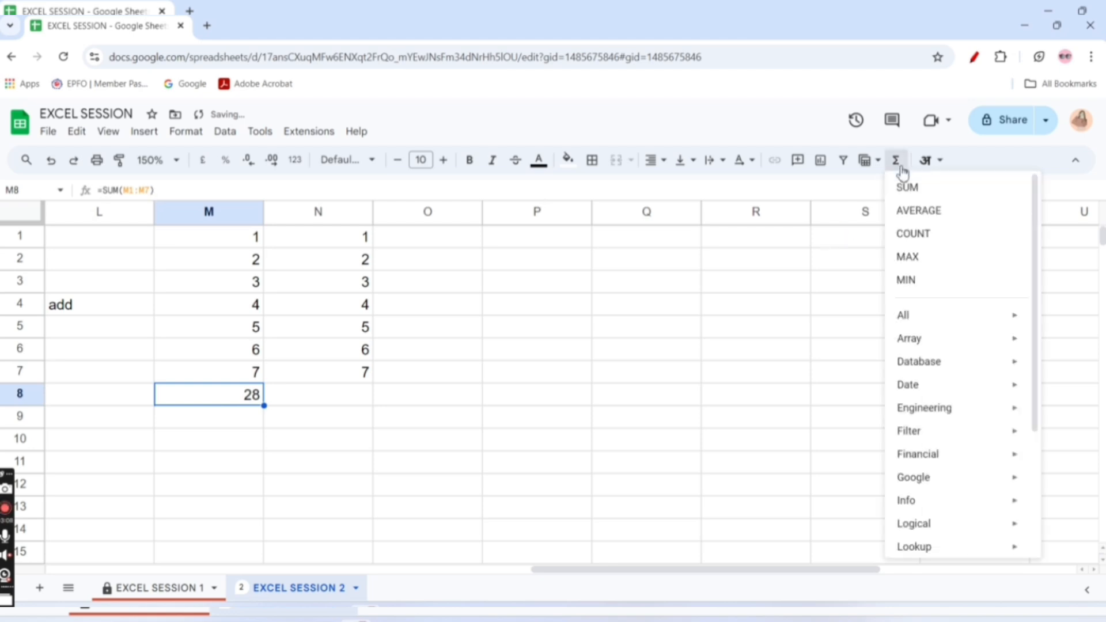
pyautogui.click(907, 213)
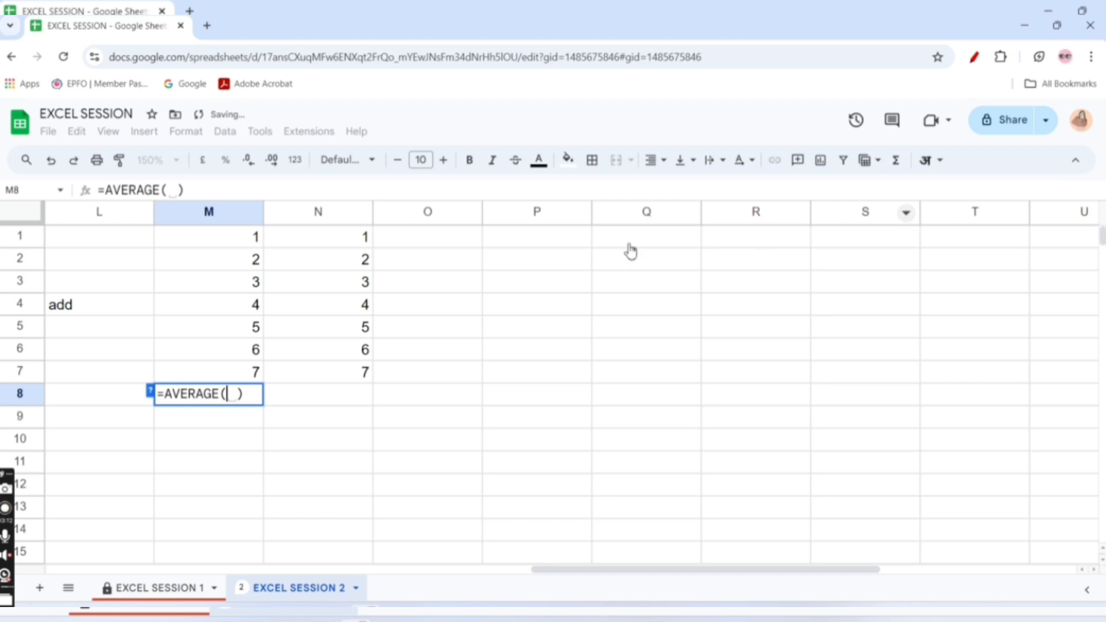
pyautogui.moveTo(267, 234); pyautogui.dragTo(259, 377)
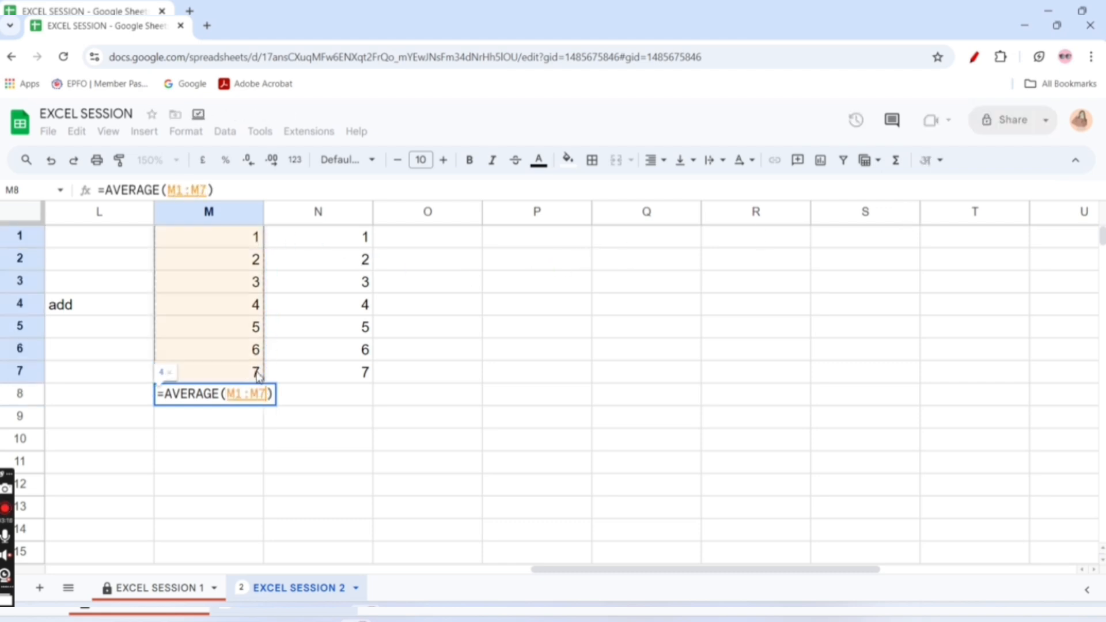
pyautogui.press('Return')
pyautogui.click(257, 396)
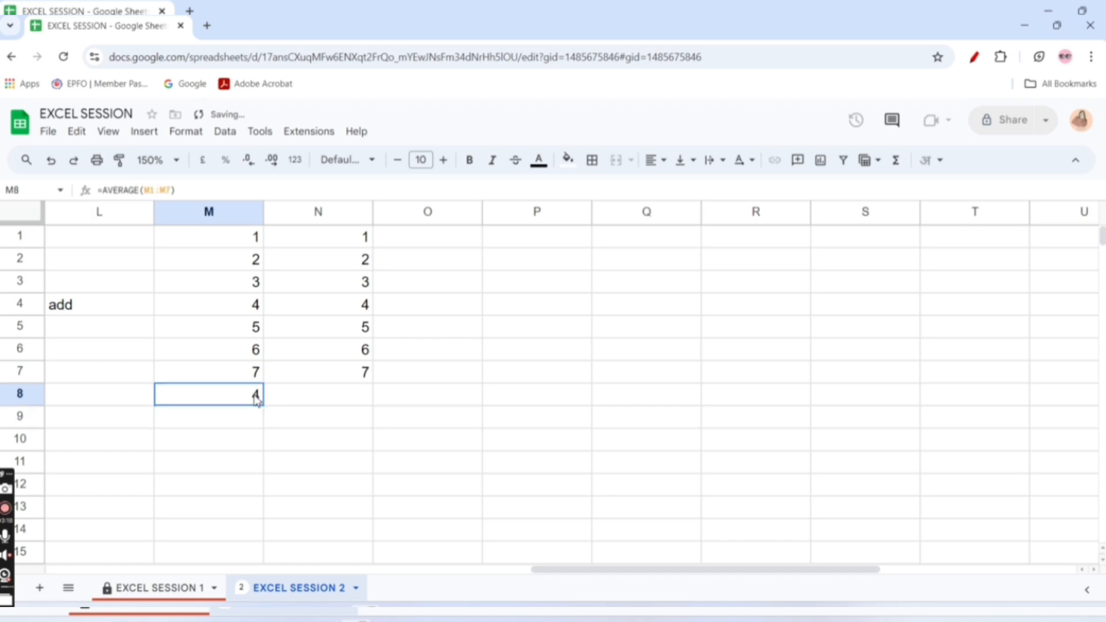
pyautogui.click(254, 311)
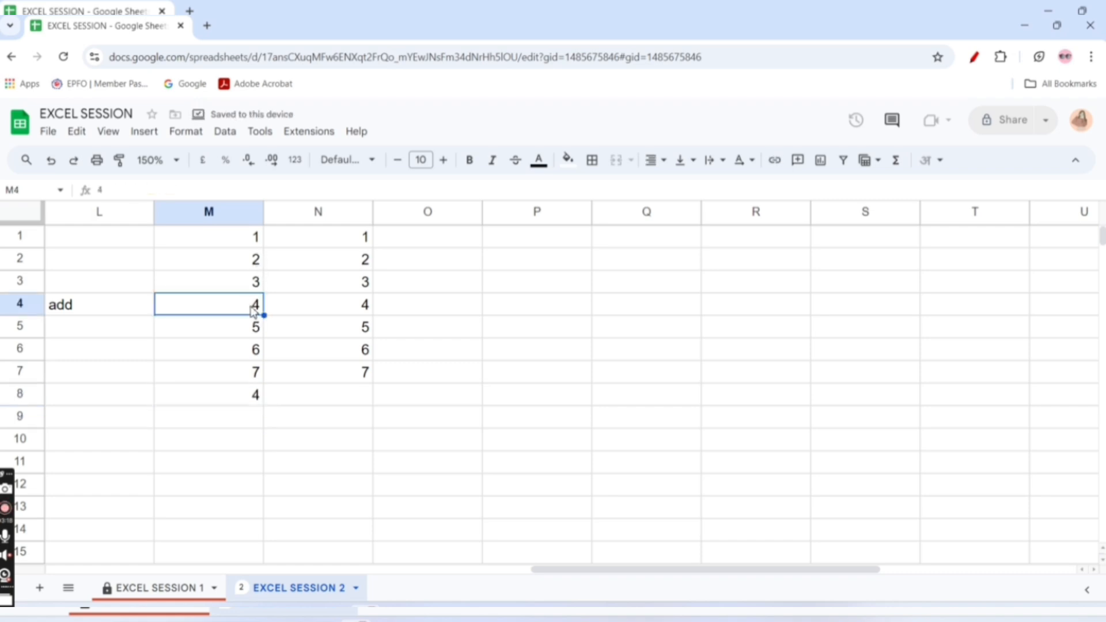
pyautogui.click(238, 397)
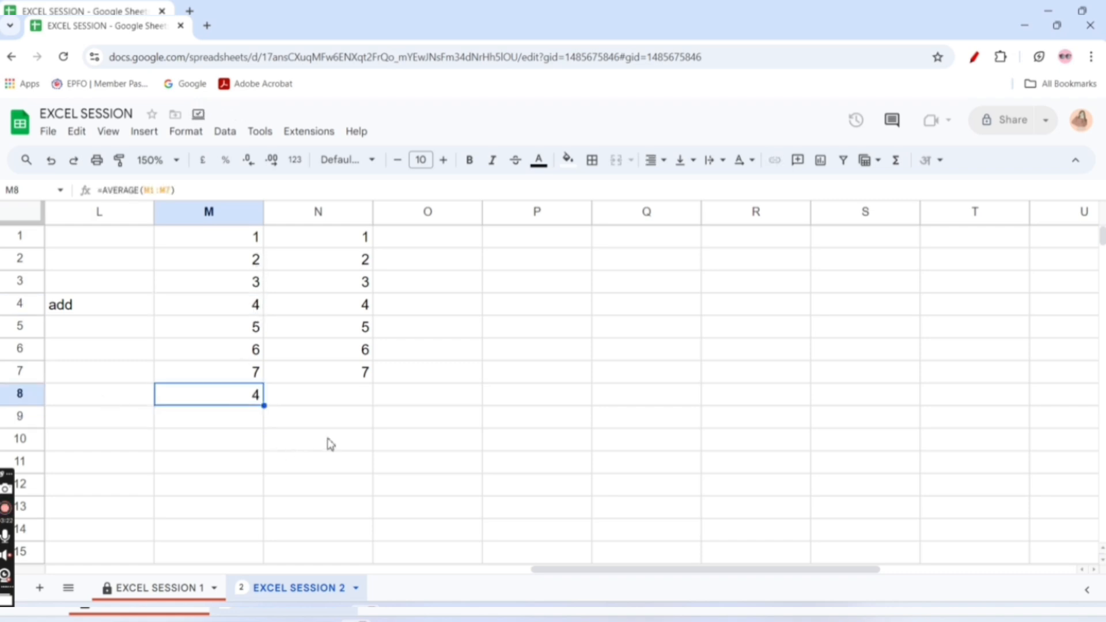
# Write the note "apply any formula then enter" in cell P10
pyautogui.click(522, 448)
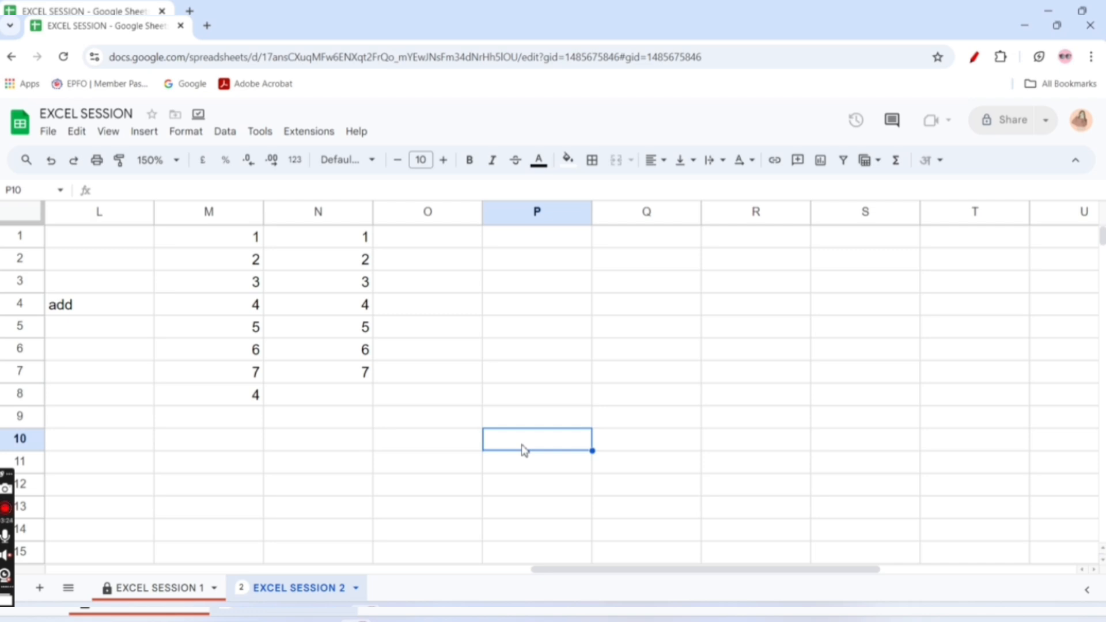
pyautogui.write('a')
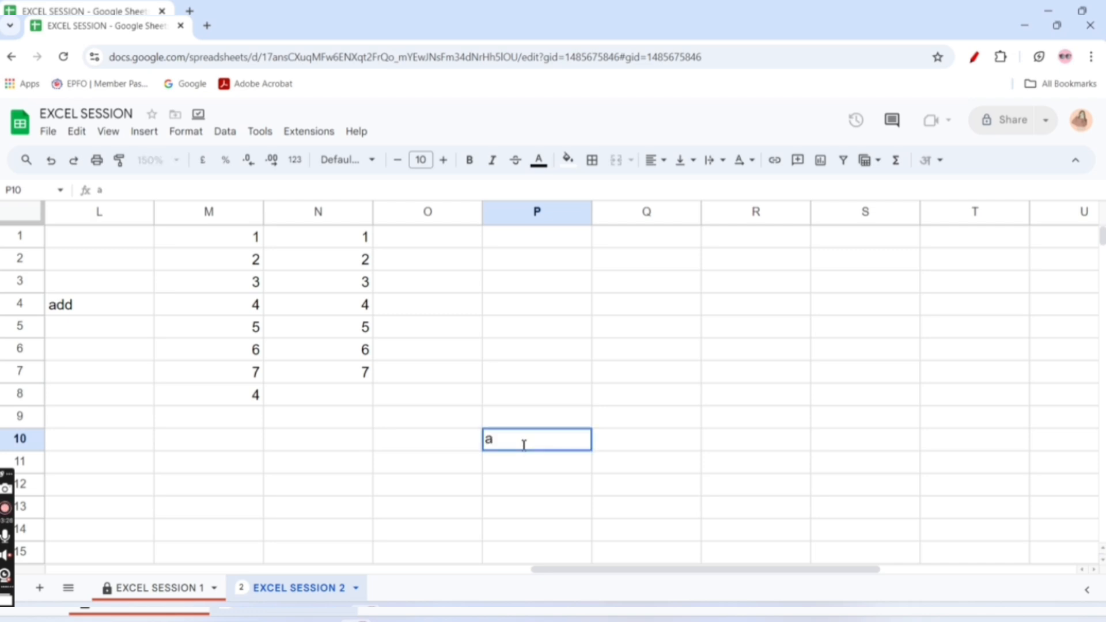
pyautogui.write('pply any form')
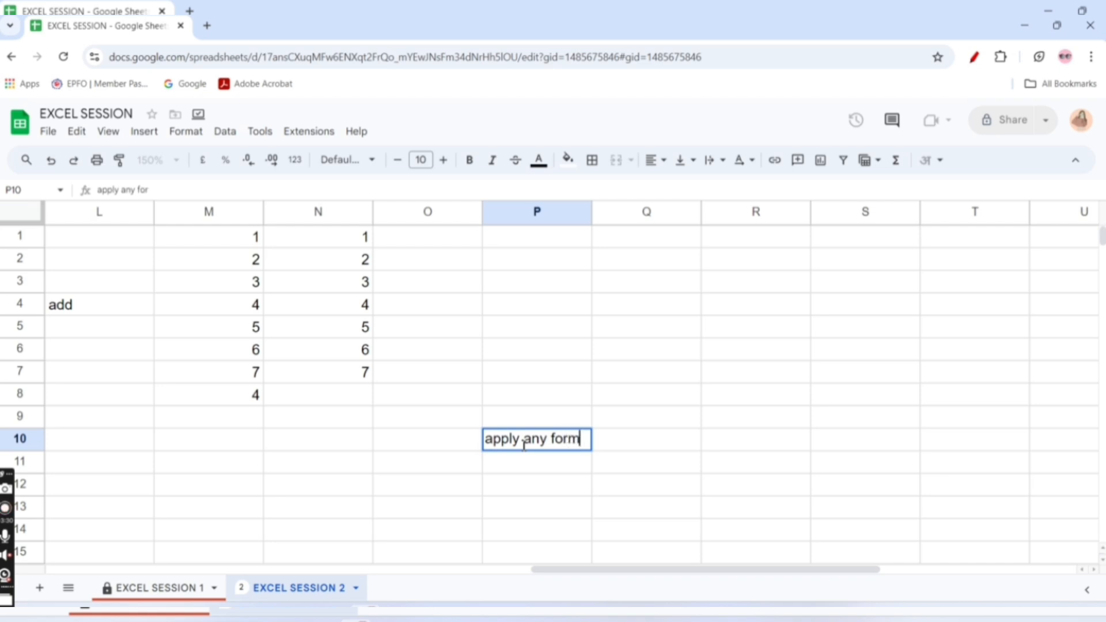
pyautogui.write('ula then enter')
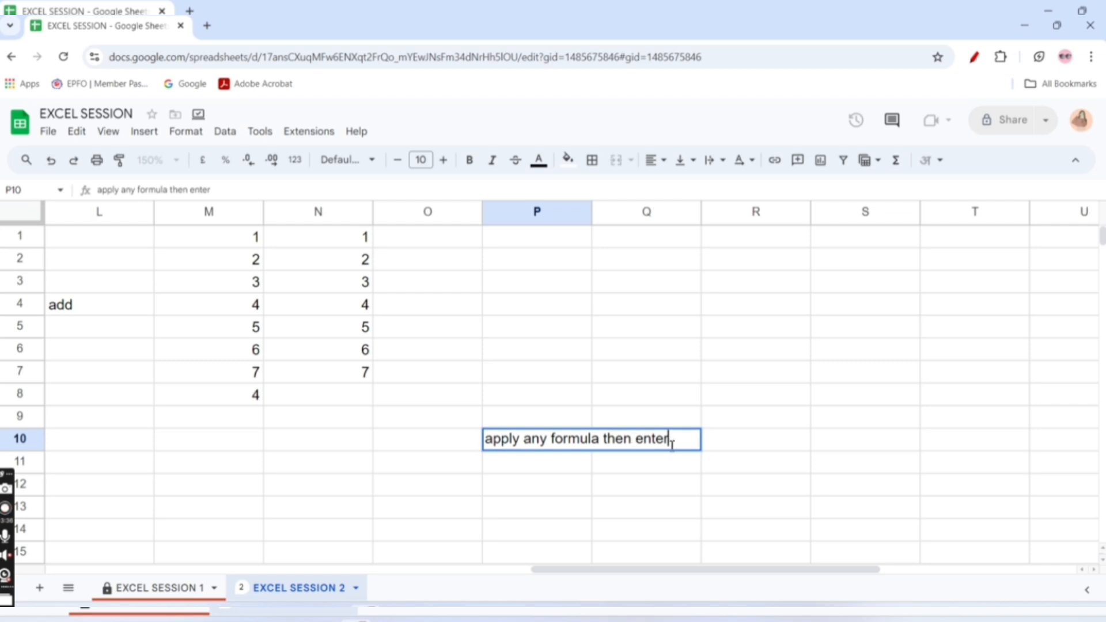
# Make the word "enter" in the P10 note bold and red
pyautogui.moveTo(637, 442); pyautogui.dragTo(690, 444)
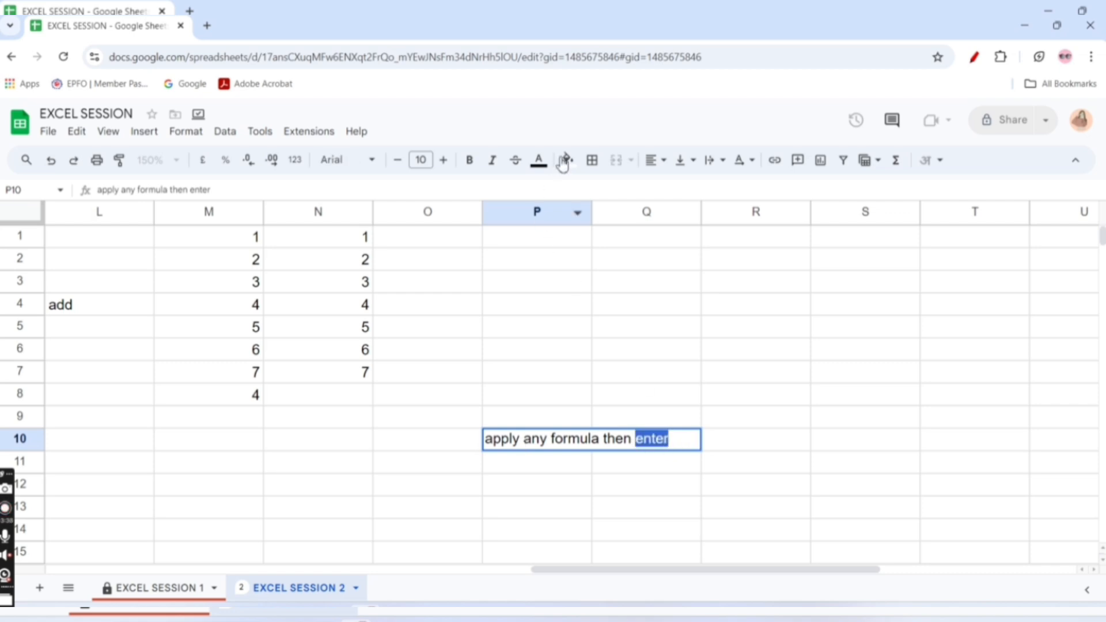
pyautogui.click(470, 162)
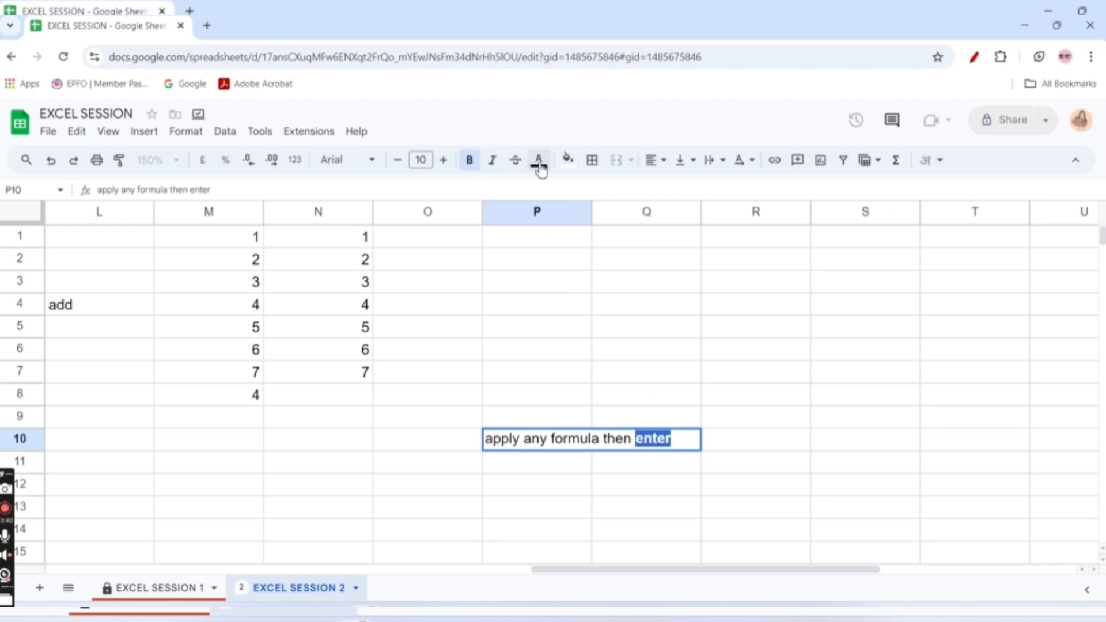
pyautogui.click(539, 161)
pyautogui.click(557, 226)
pyautogui.click(609, 468)
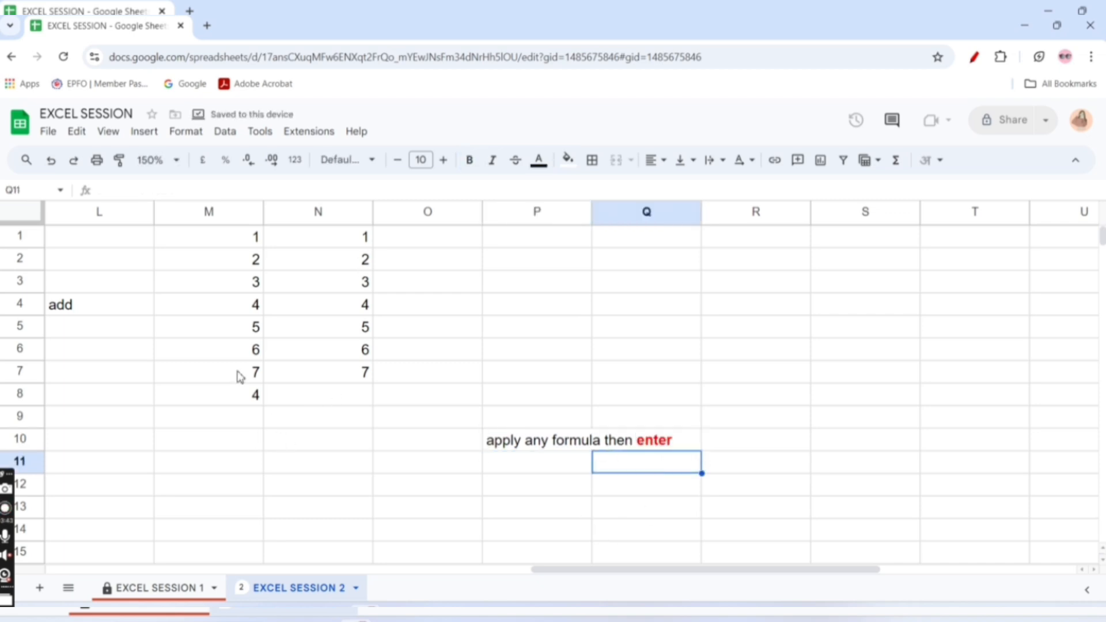
# Replace the formula in cell M8 with the COUNT function over the range M1:M7
pyautogui.click(251, 394)
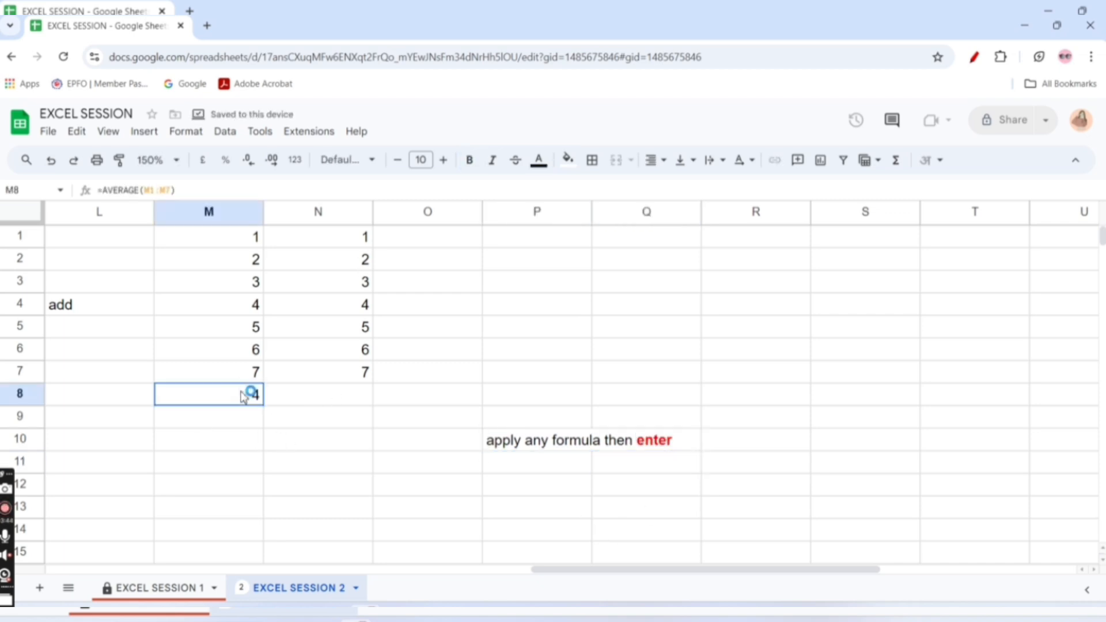
pyautogui.click(894, 164)
pyautogui.click(937, 237)
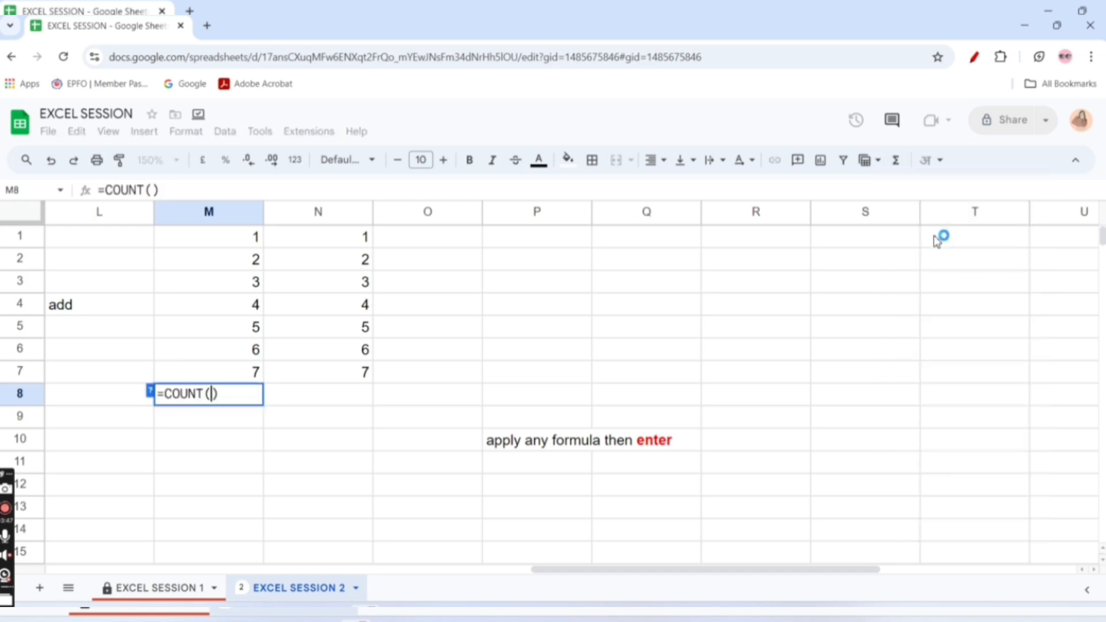
pyautogui.click(252, 239)
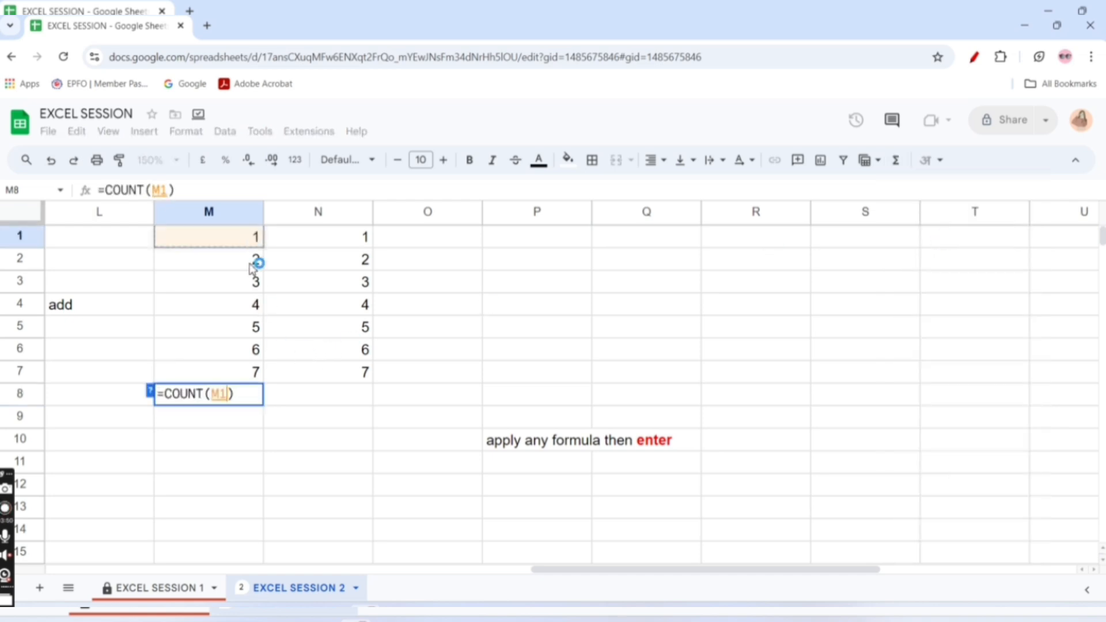
pyautogui.moveTo(252, 268); pyautogui.dragTo(257, 370)
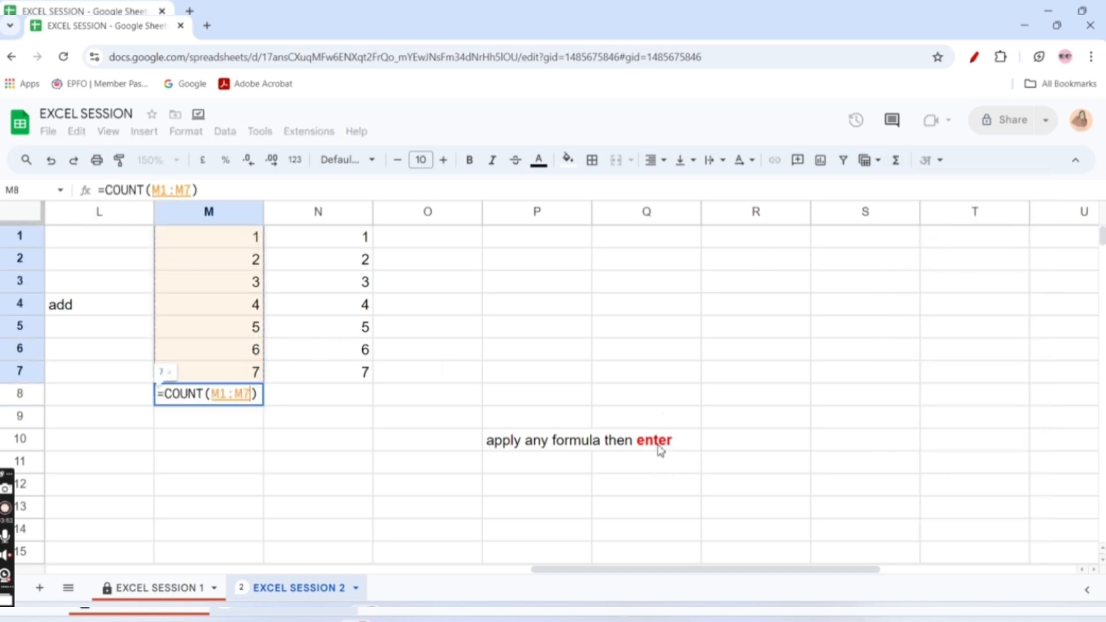
pyautogui.press('Return')
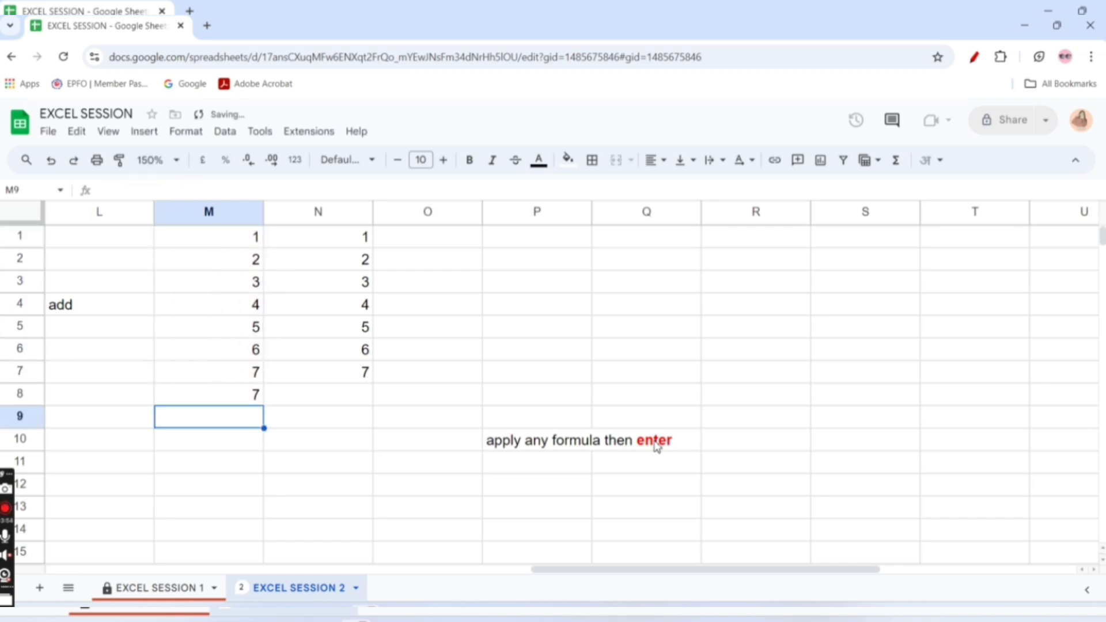
# Replace the formula in cell M8 with the MAX function over the range M1:M7
pyautogui.click(242, 392)
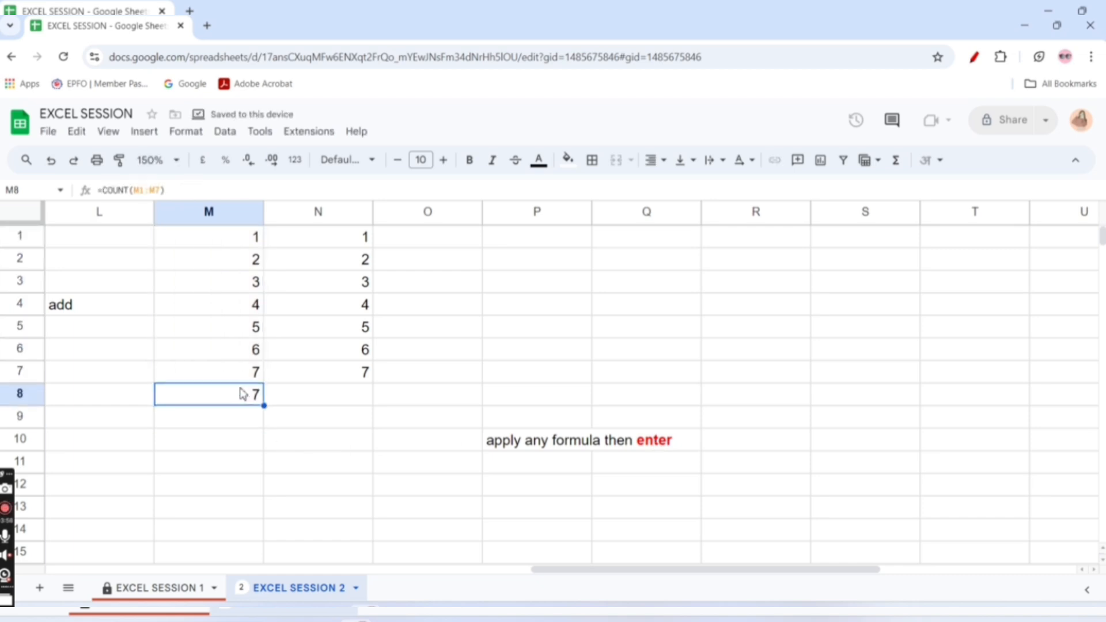
pyautogui.click(896, 160)
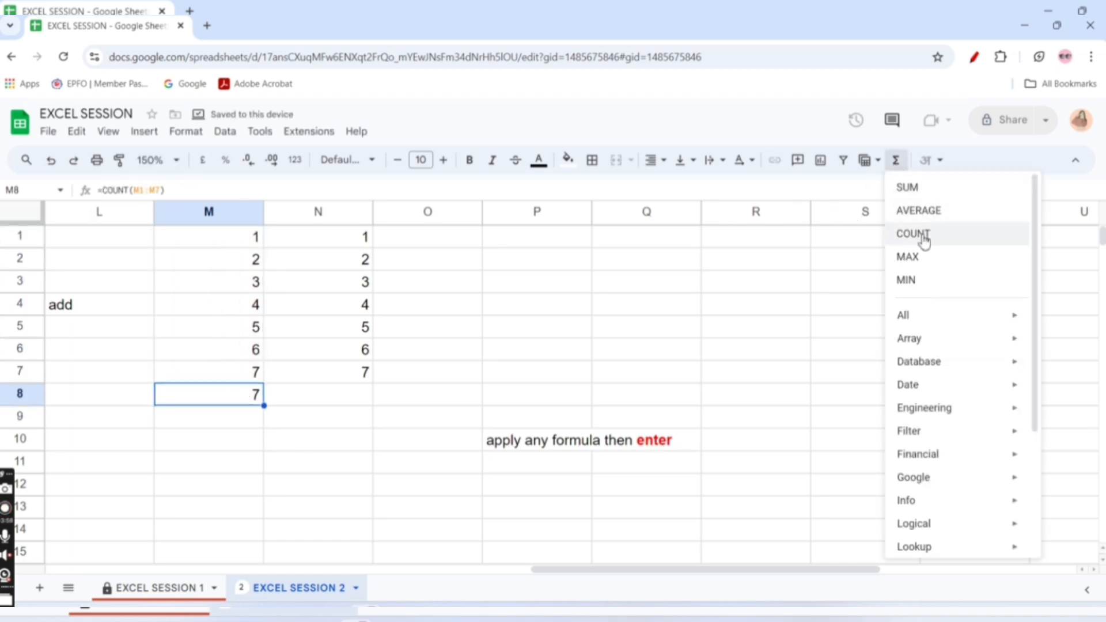
pyautogui.click(908, 257)
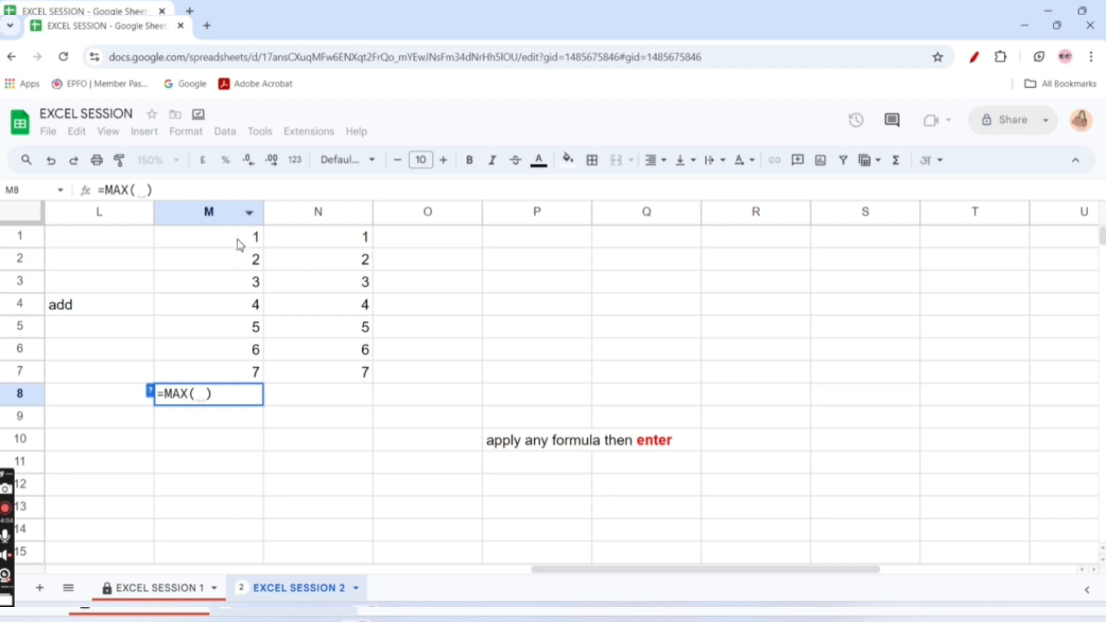
pyautogui.moveTo(241, 241); pyautogui.dragTo(218, 377)
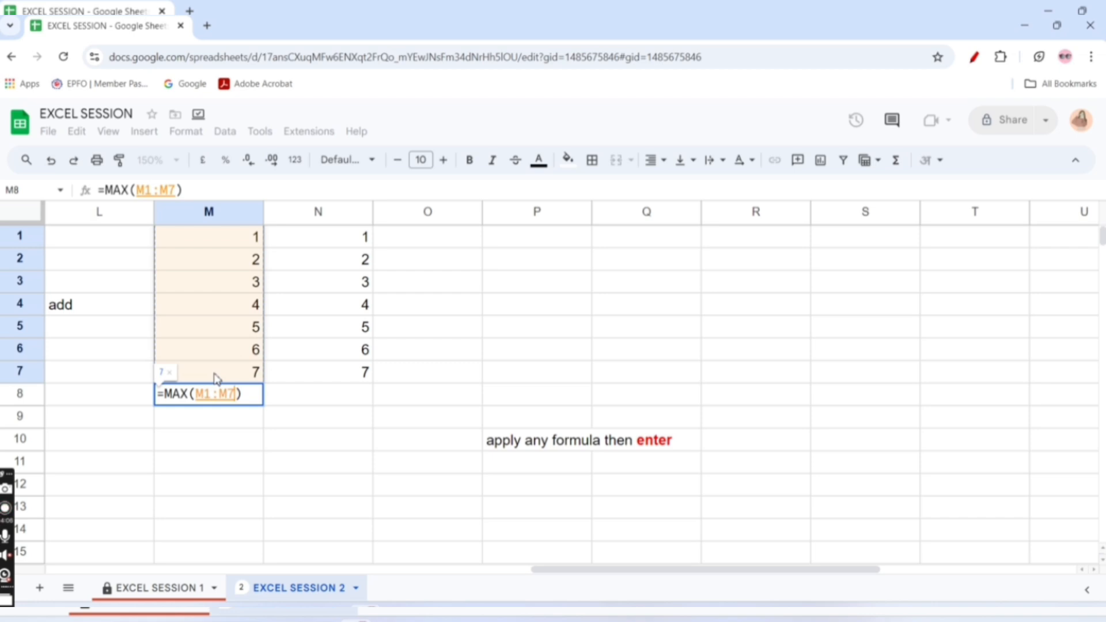
pyautogui.press('Return')
# Replace the formula in cell M8 with the MIN function over the range M1:M7
pyautogui.click(257, 400)
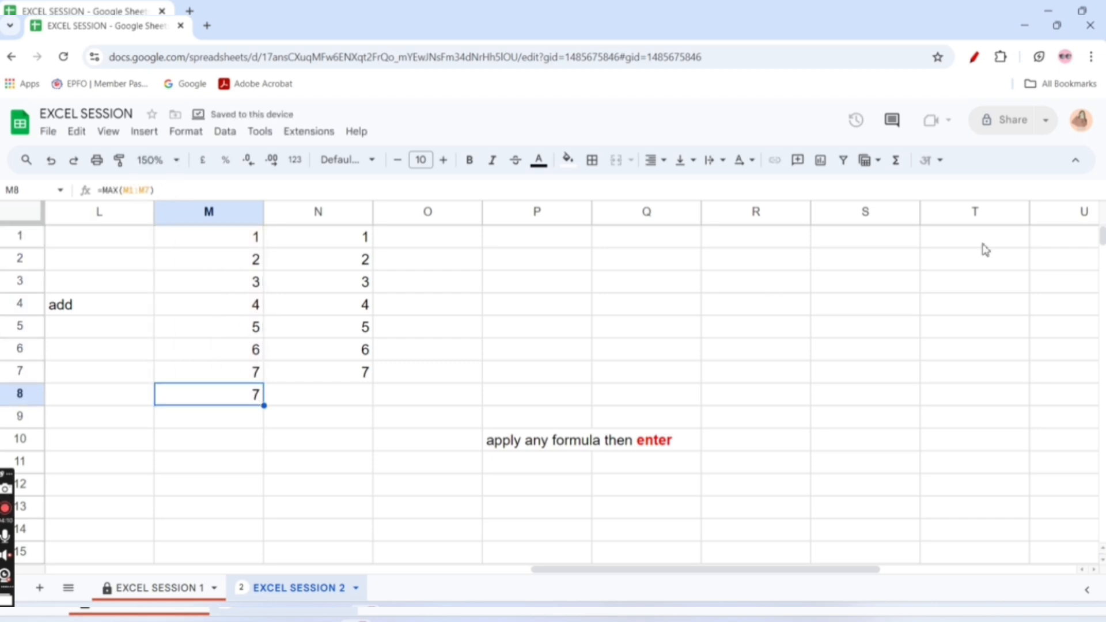
pyautogui.click(895, 158)
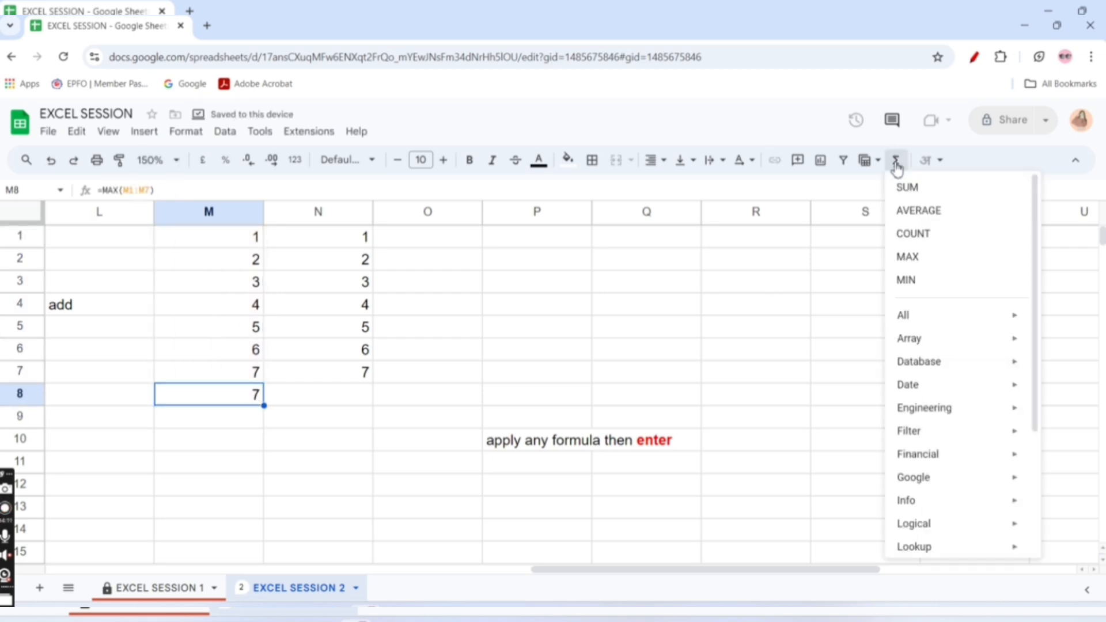
pyautogui.click(917, 281)
pyautogui.moveTo(232, 238); pyautogui.dragTo(233, 376)
pyautogui.press('Return')
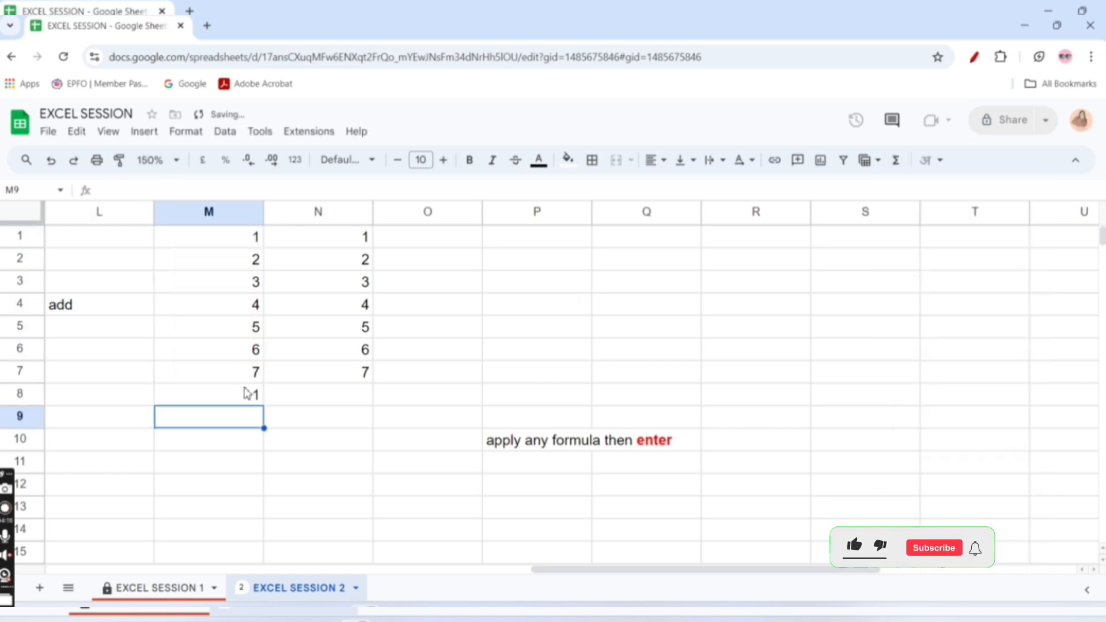
pyautogui.click(251, 395)
pyautogui.click(241, 242)
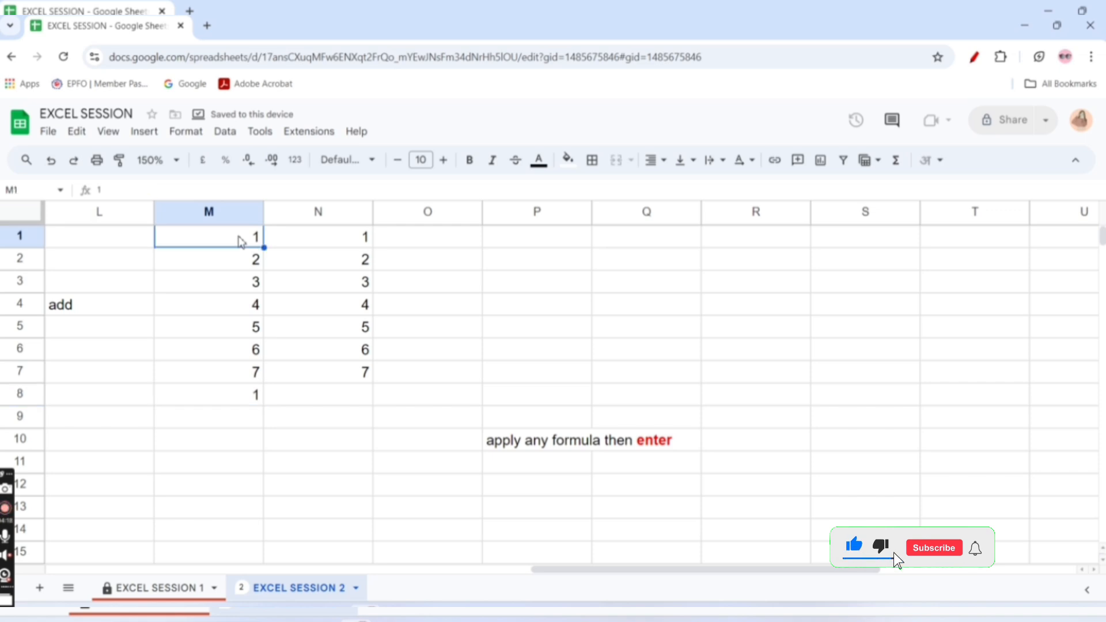
pyautogui.click(247, 373)
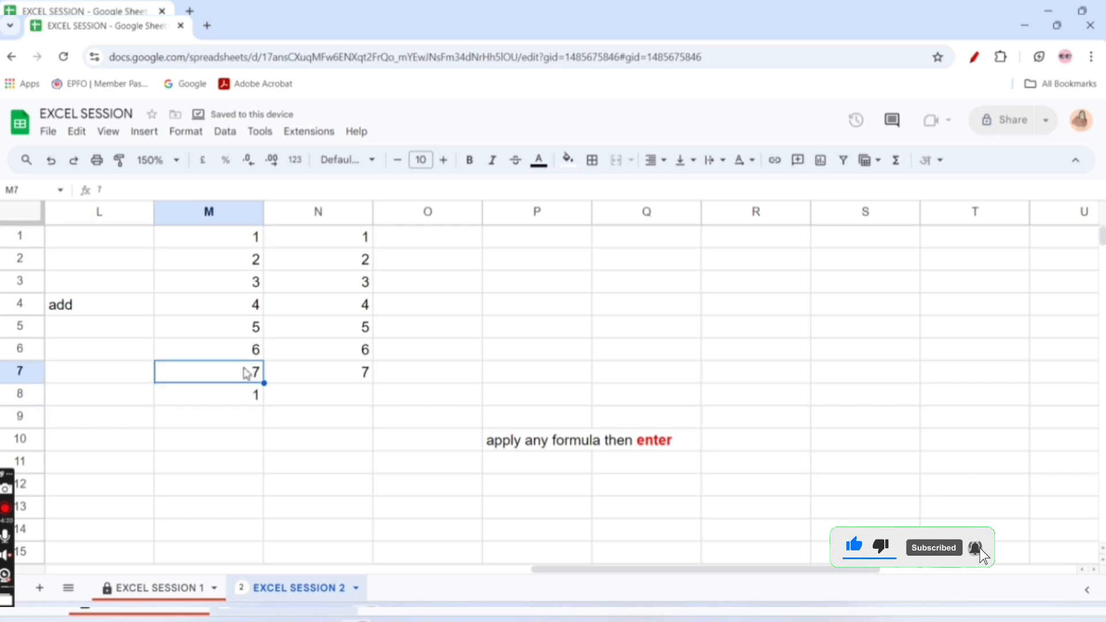
# Try the ARRAY_CONSTRAIN array function over the range M1:M7 in cell M8, replacing the existing formula
pyautogui.click(242, 397)
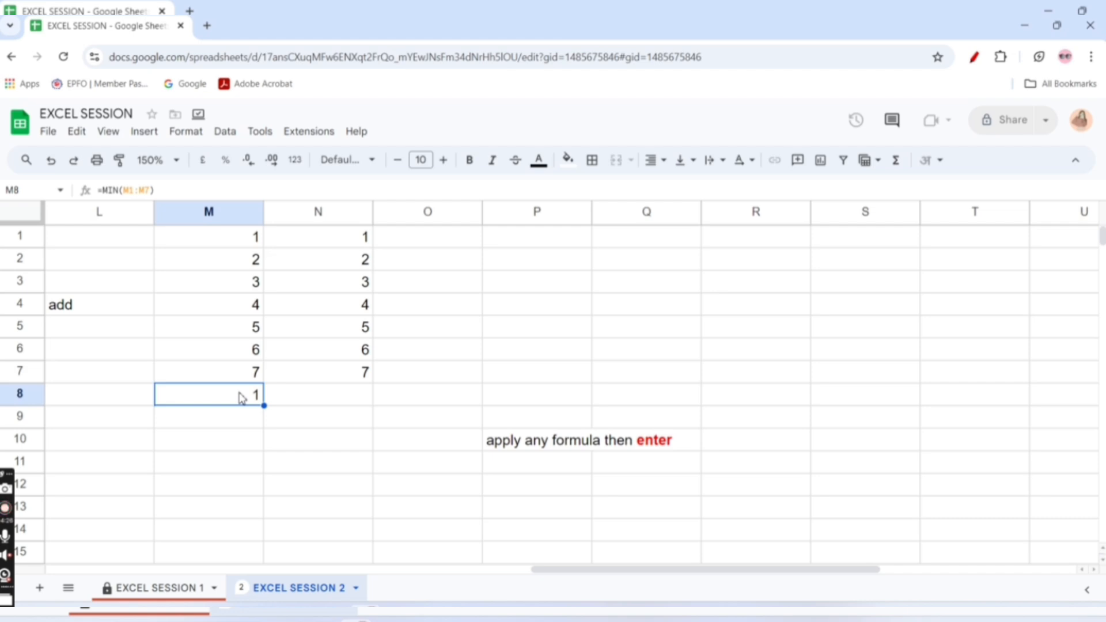
pyautogui.click(900, 162)
pyautogui.moveTo(917, 324)
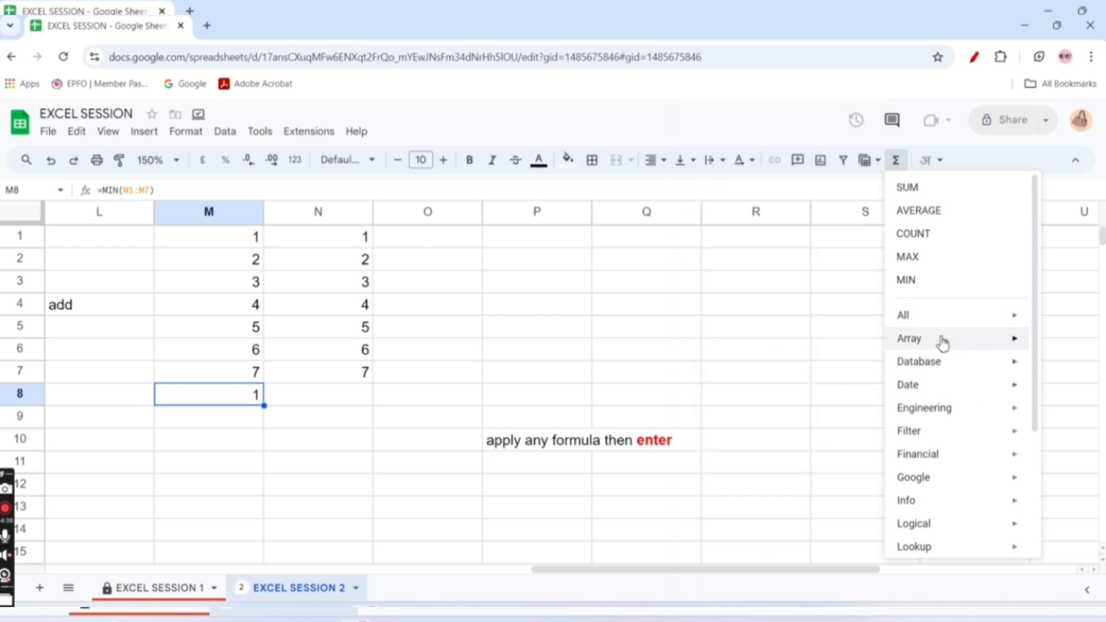
pyautogui.moveTo(941, 345)
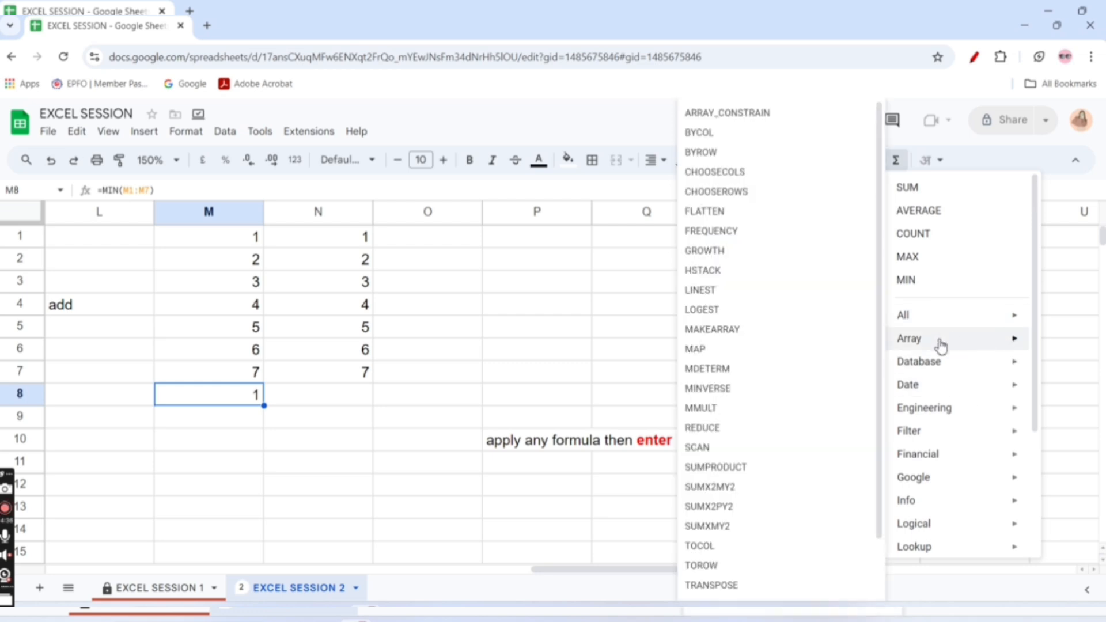
pyautogui.click(739, 115)
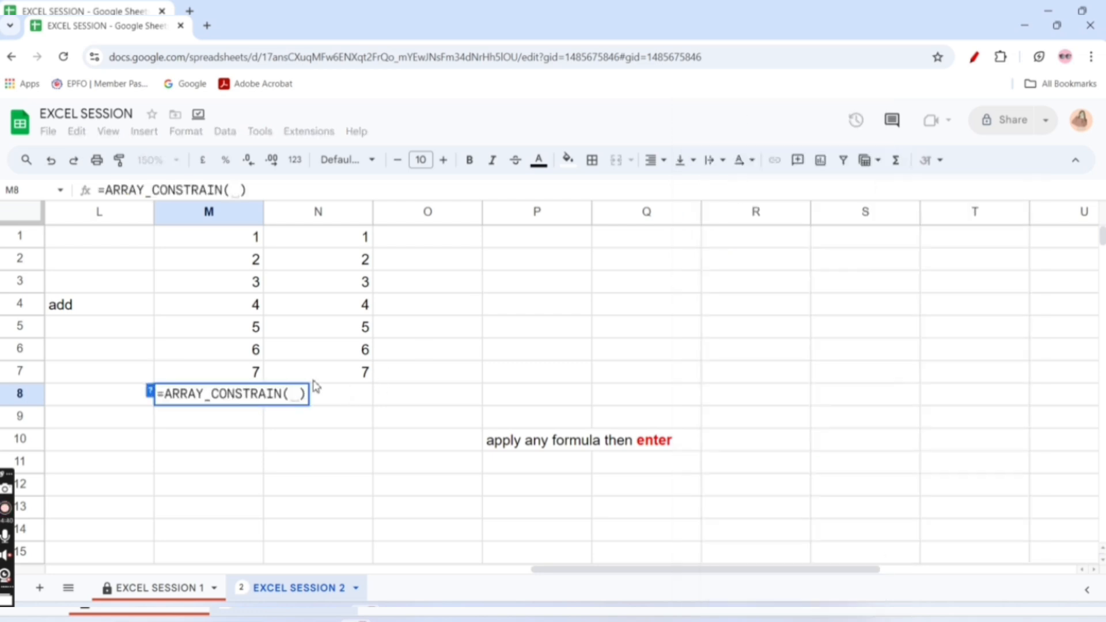
pyautogui.click(257, 237)
pyautogui.moveTo(257, 285); pyautogui.dragTo(252, 381)
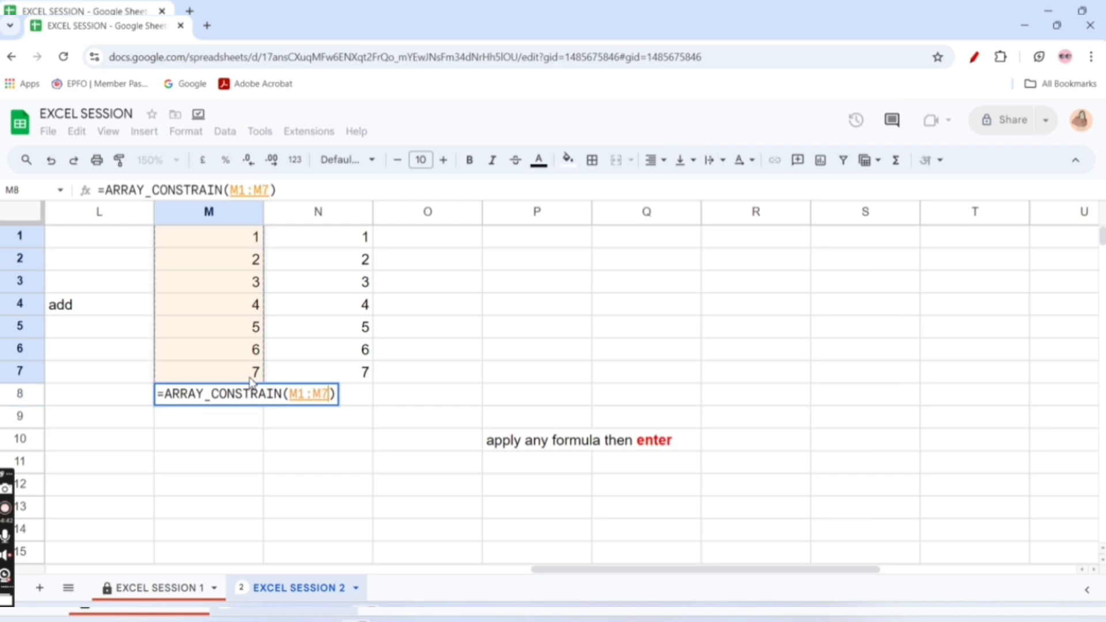
pyautogui.press('Return')
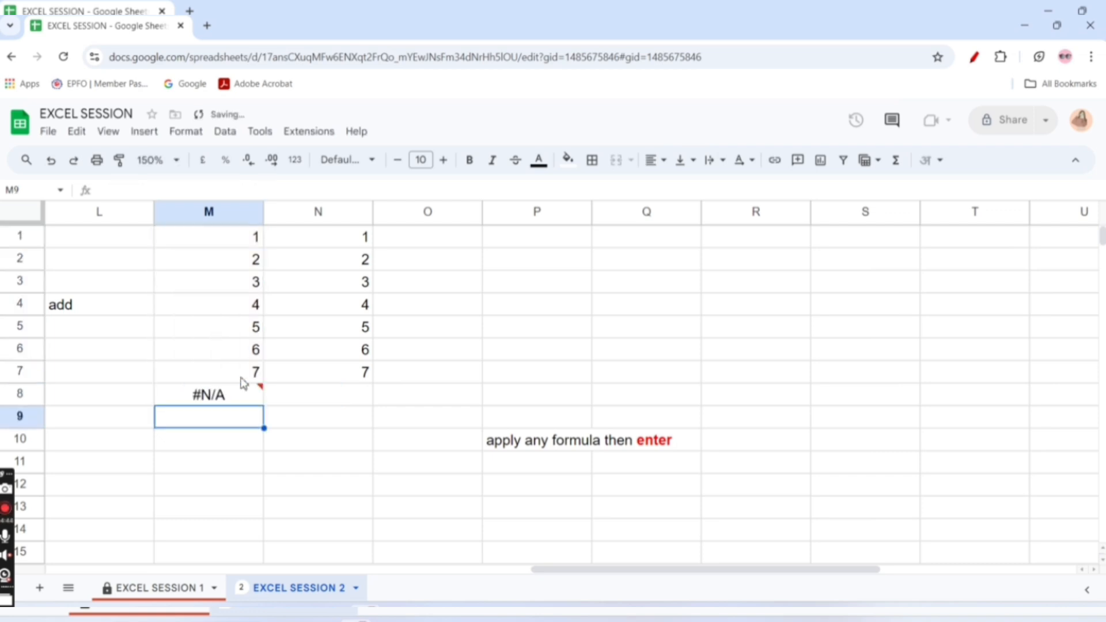
# Clear the formula from cell M8
pyautogui.click(216, 396)
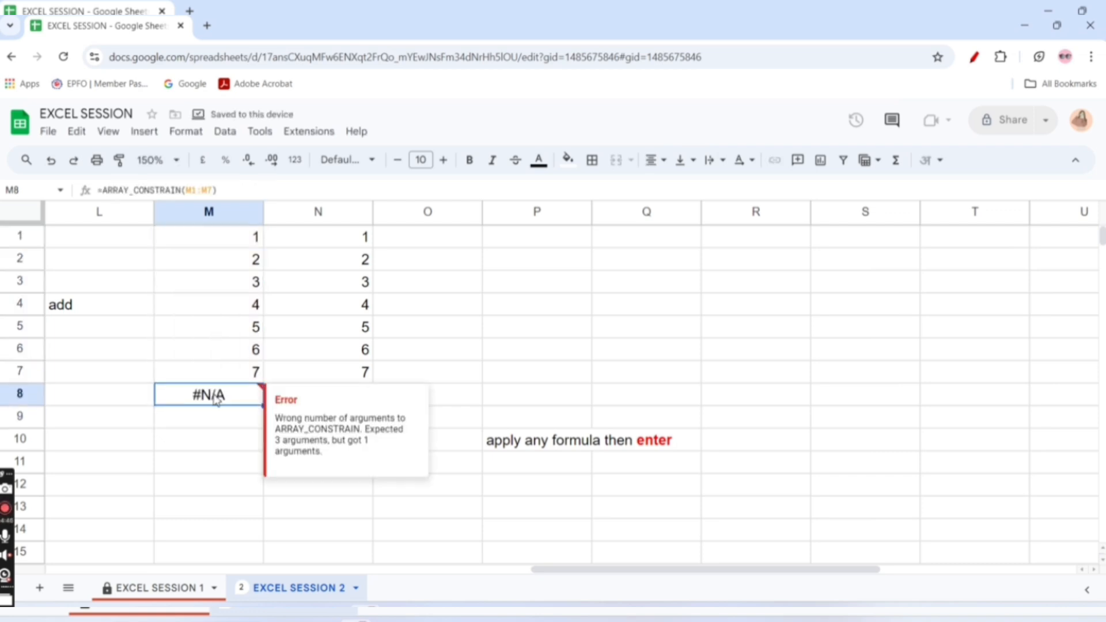
pyautogui.press('Delete')
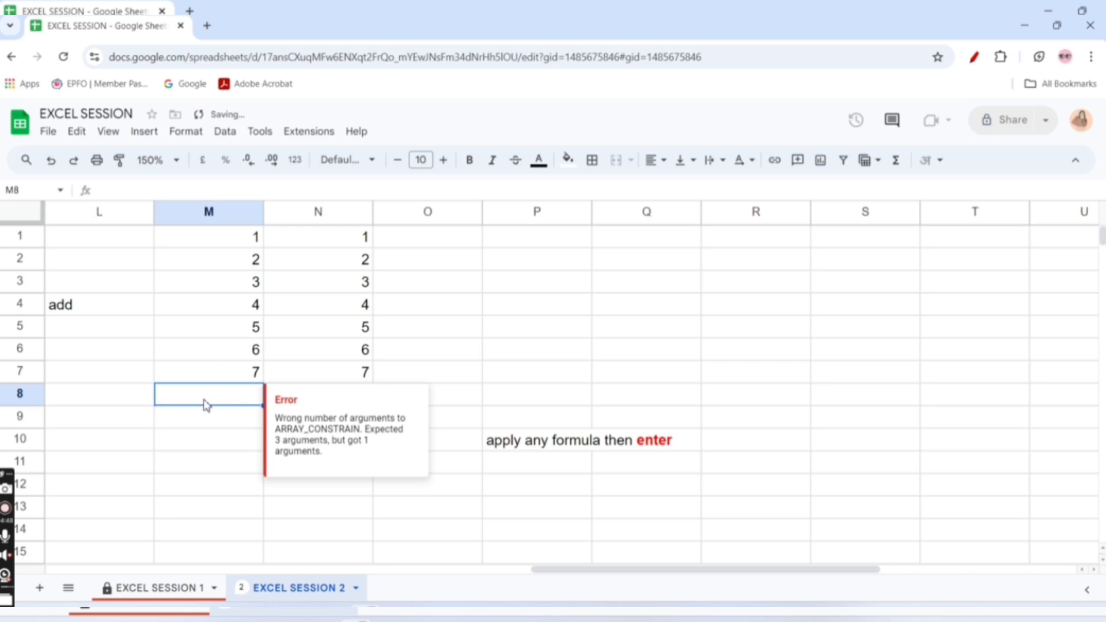
pyautogui.click(528, 290)
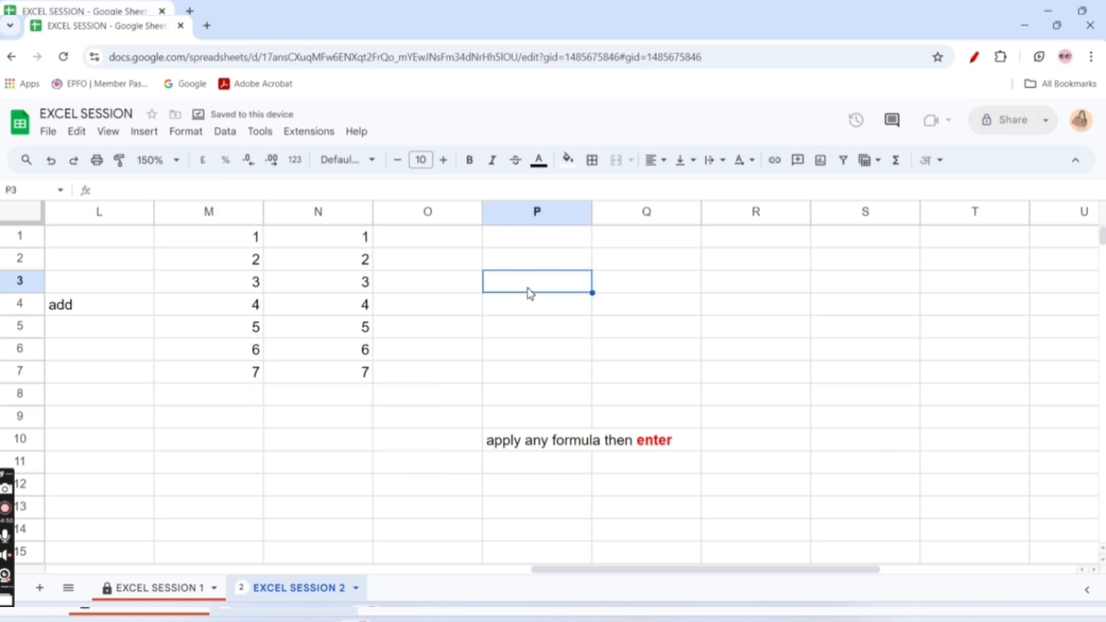
# Enter the label "date" in cell R2, in the empty area beyond the P10 note
pyautogui.press('Right')
pyautogui.press('Right')
pyautogui.press('Right')
pyautogui.press('Right')
pyautogui.press('Right')
pyautogui.press('Right')
pyautogui.press('Right')
pyautogui.press('Right')
pyautogui.press('Right')
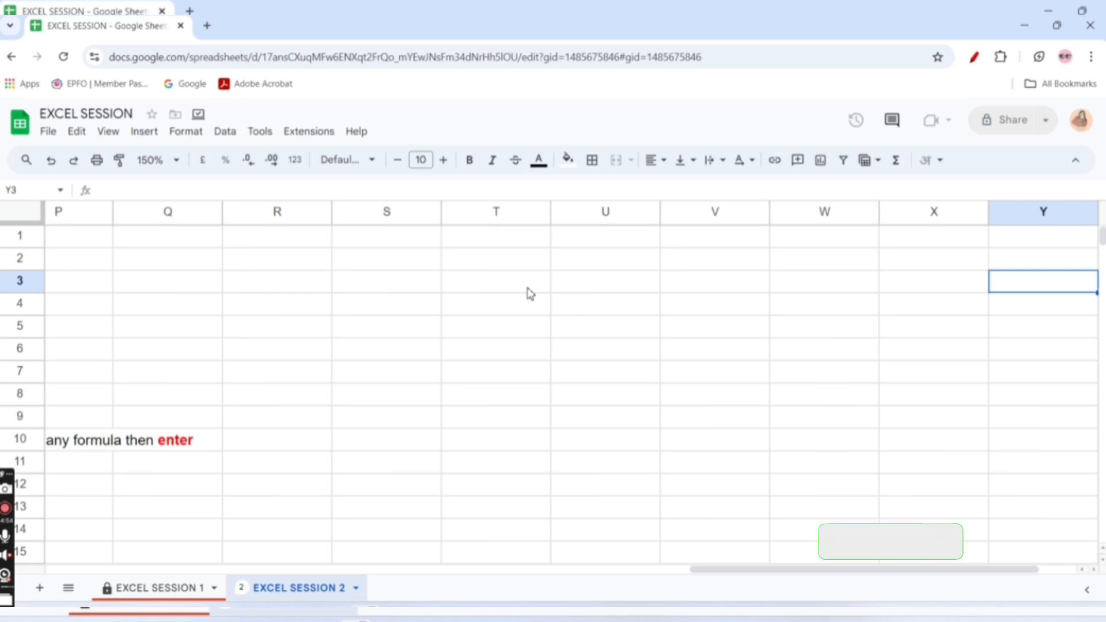
pyautogui.press('Left')
pyautogui.press('Left')
pyautogui.press('Left')
pyautogui.press('Left')
pyautogui.press('Left')
pyautogui.press('Left')
pyautogui.press('Left')
pyautogui.press('Left')
pyautogui.press('Left')
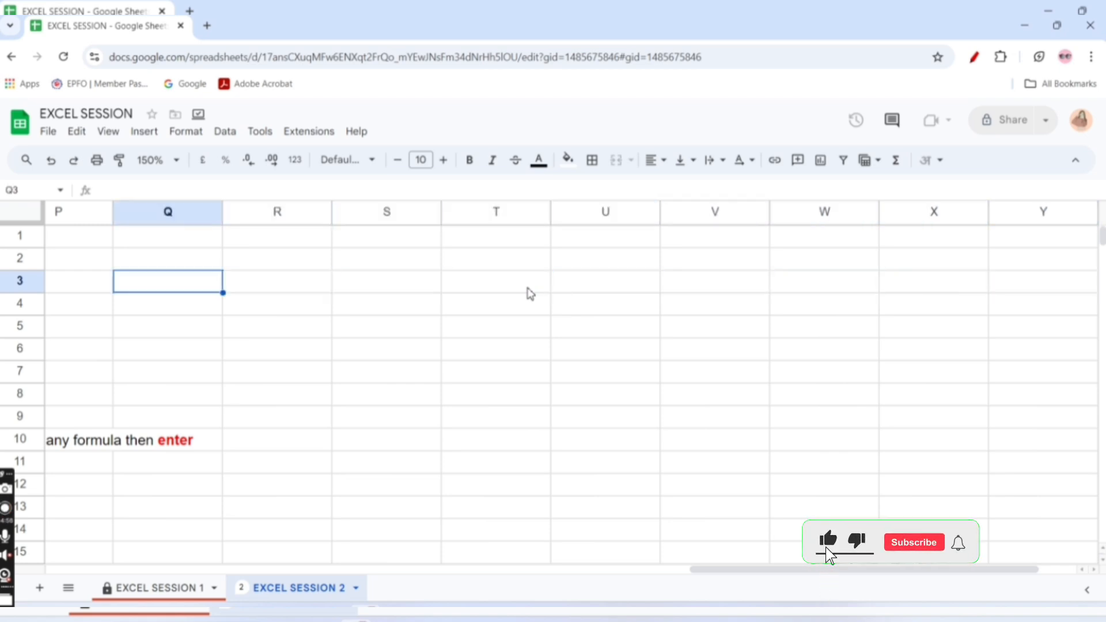
pyautogui.click(353, 258)
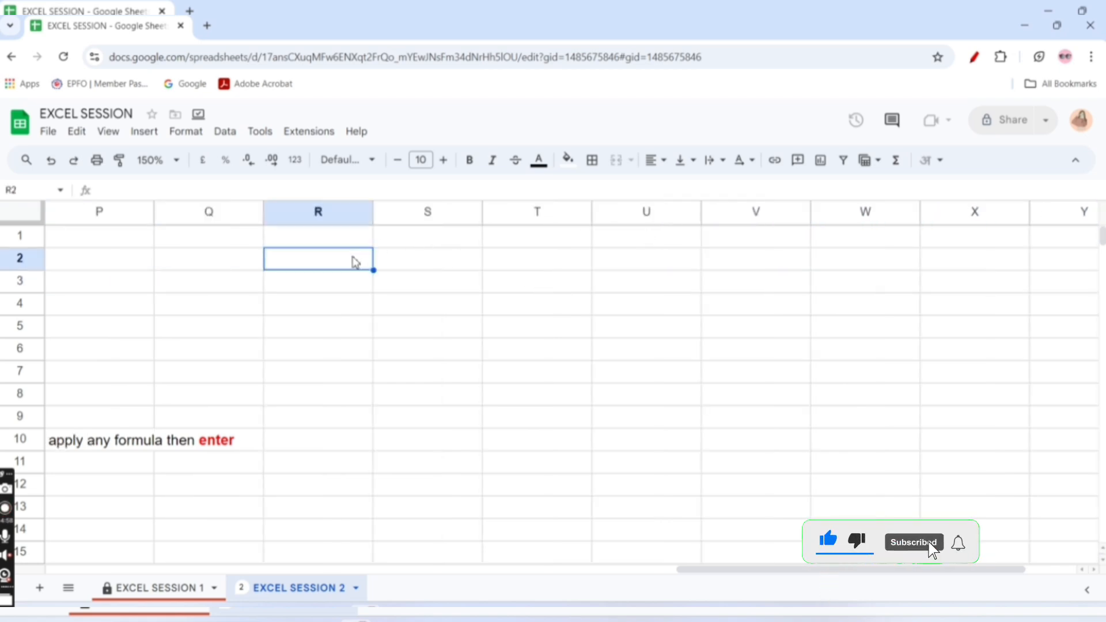
pyautogui.write('date')
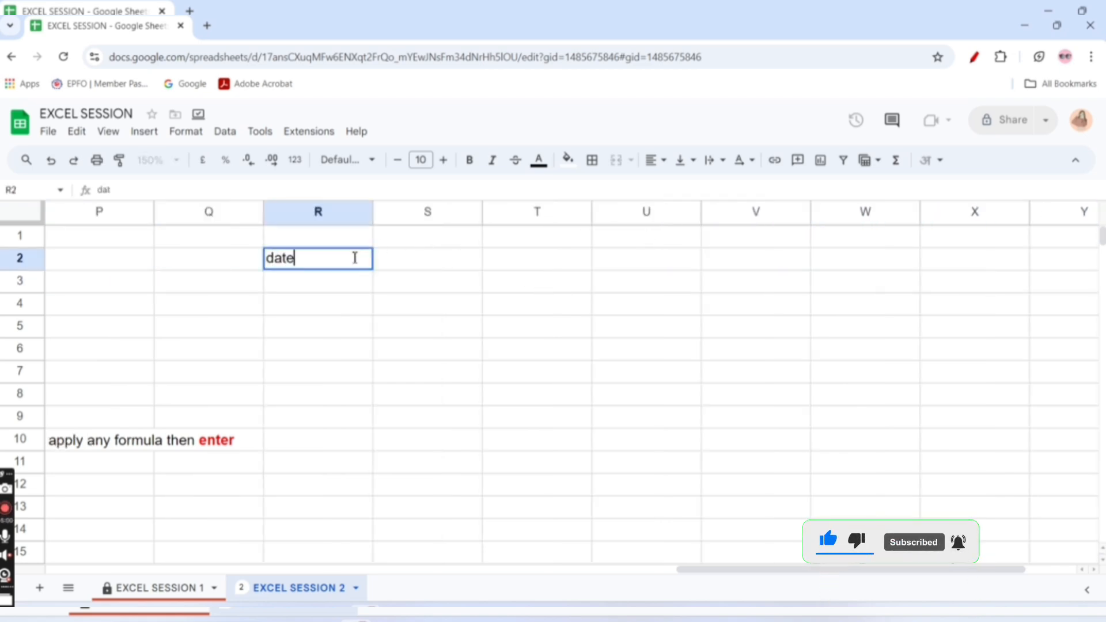